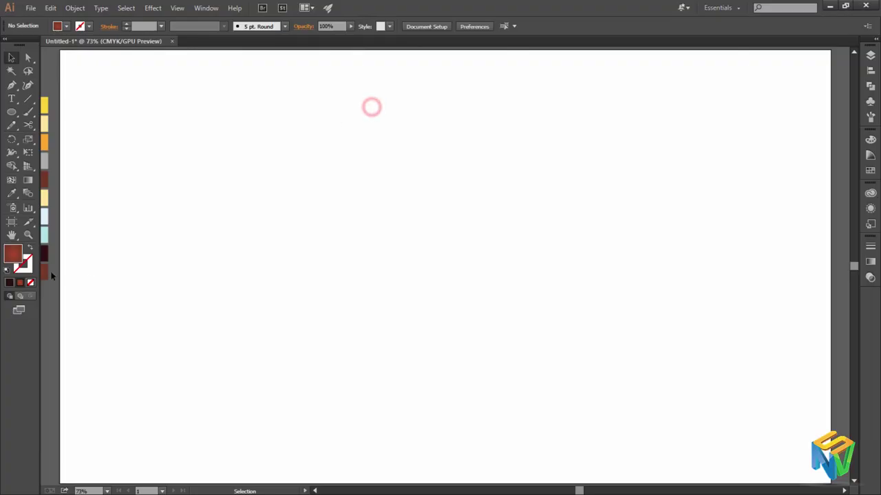
Dismiss the bee mascot preview to reveal the blank Untitled-1 artboard.
left_click(48, 273)
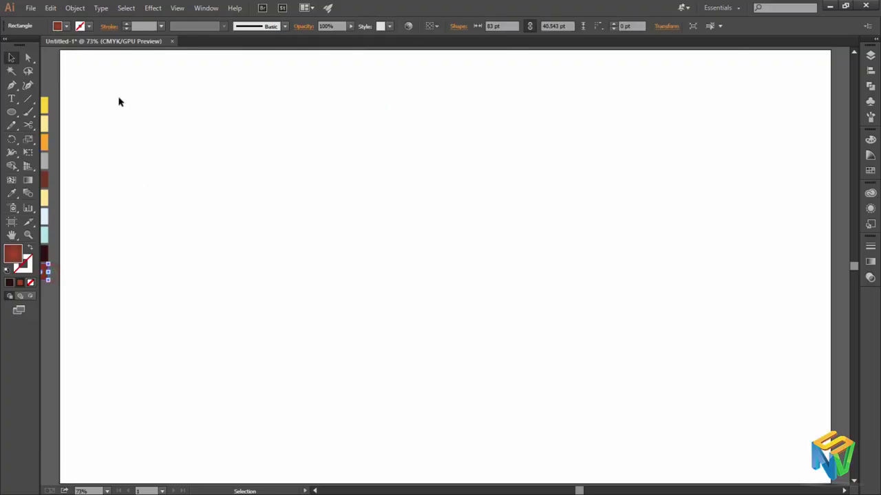
Draw a red gradient rectangle over the whole artboard, then a circle near the top centre.
left_click(12, 112)
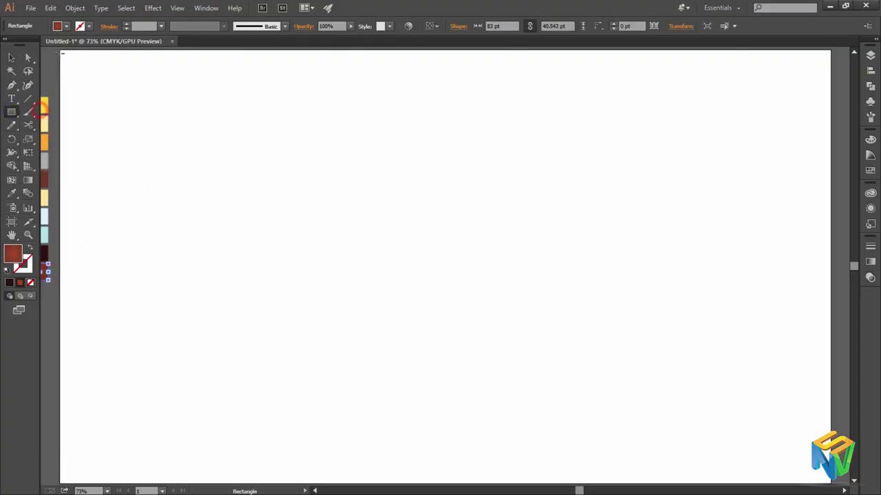
left_click_drag(60, 48, 831, 418)
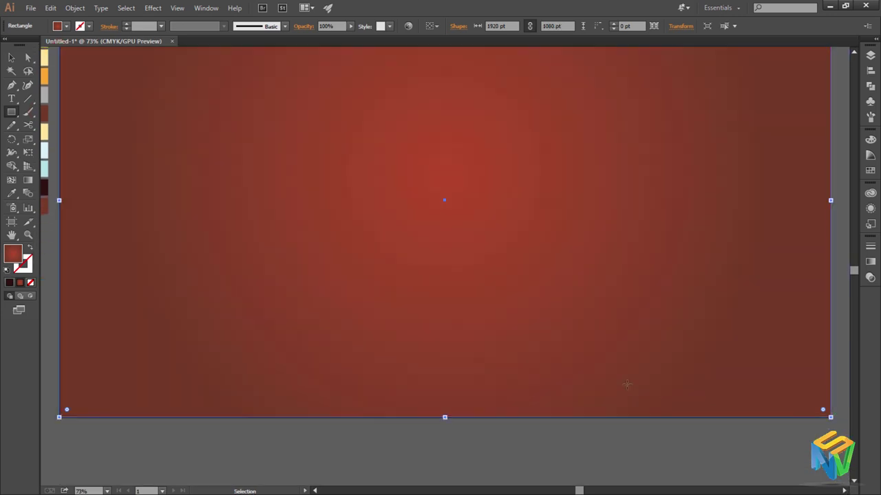
key("ctrl+shift+a")
scroll(626, 384, "up", 2)
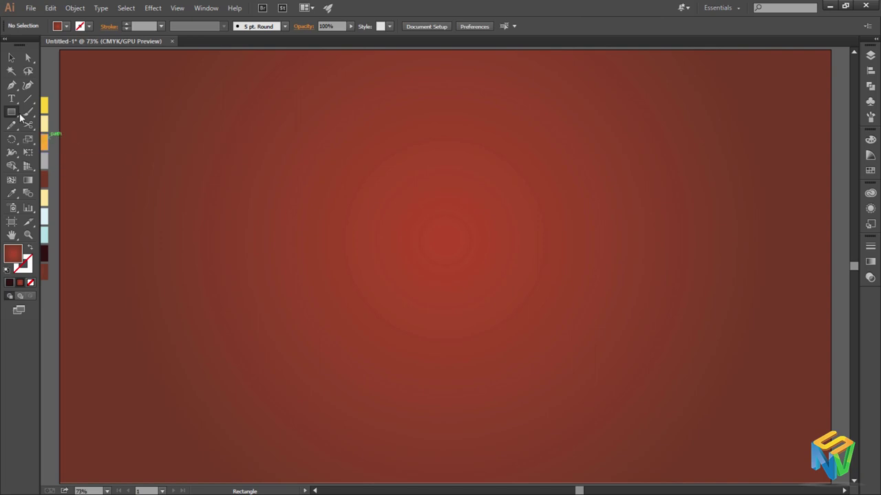
left_click_drag(12, 112, 55, 138)
left_click_drag(431, 182, 514, 266)
Move the circle down and drag its bottom and top anchors into an egg shape.
key("v")
left_click(457, 217)
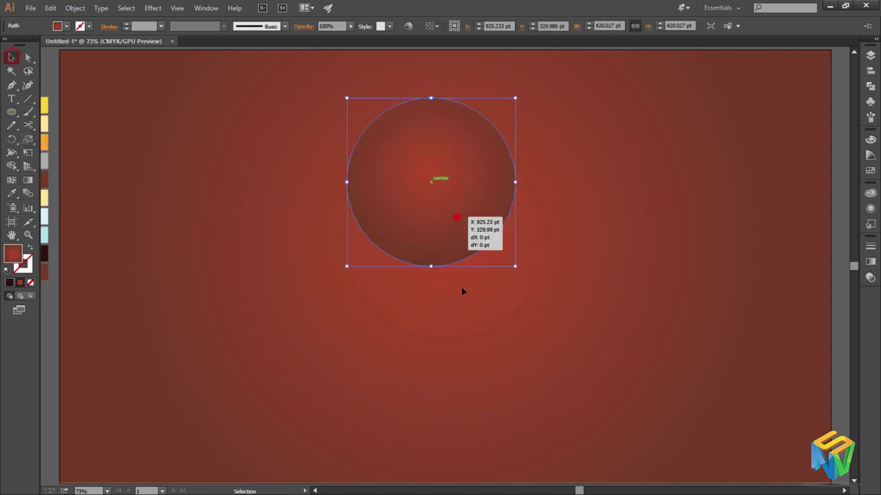
left_click_drag(461, 291, 471, 352)
left_click(207, 89)
left_click(28, 58)
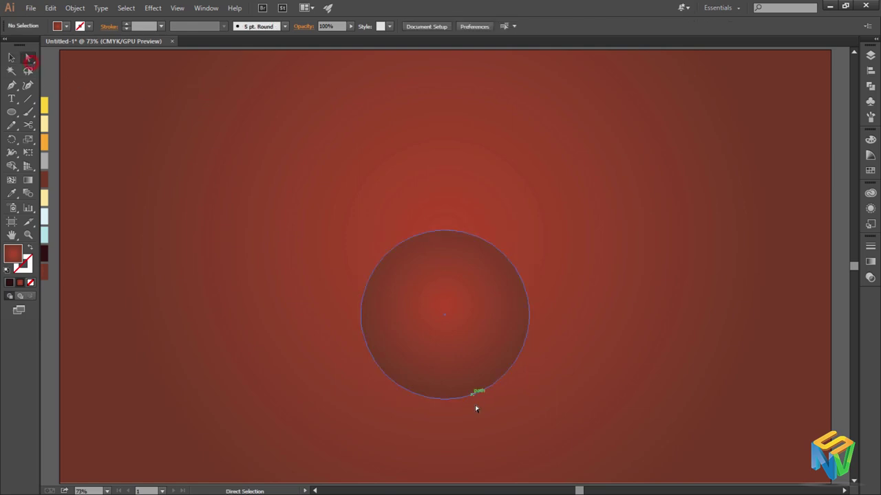
left_click_drag(445, 399, 444, 438)
left_click_drag(446, 236, 446, 245)
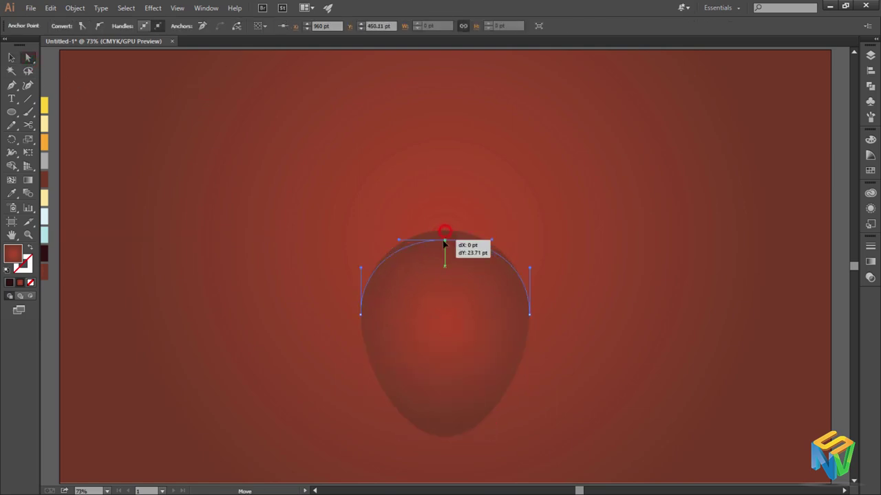
Narrow the egg from its left side and move it up on the artboard.
left_click(11, 58)
left_click(303, 229)
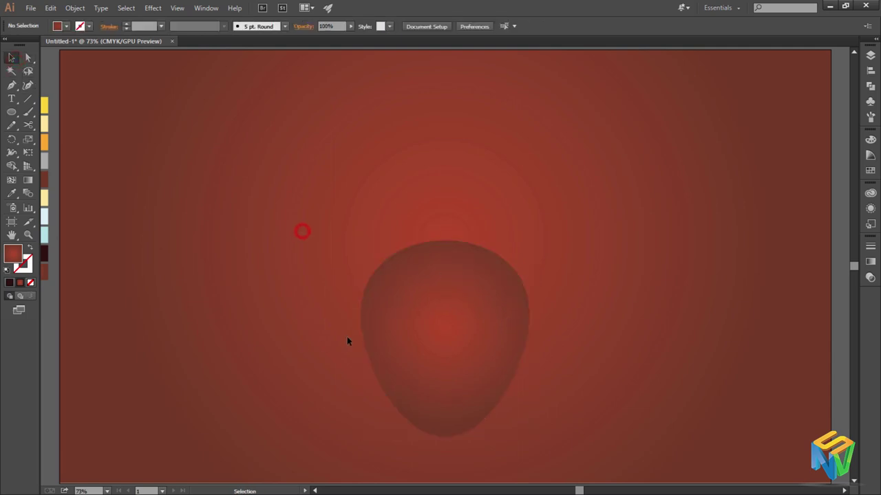
left_click(382, 337)
left_click_drag(359, 338, 375, 339)
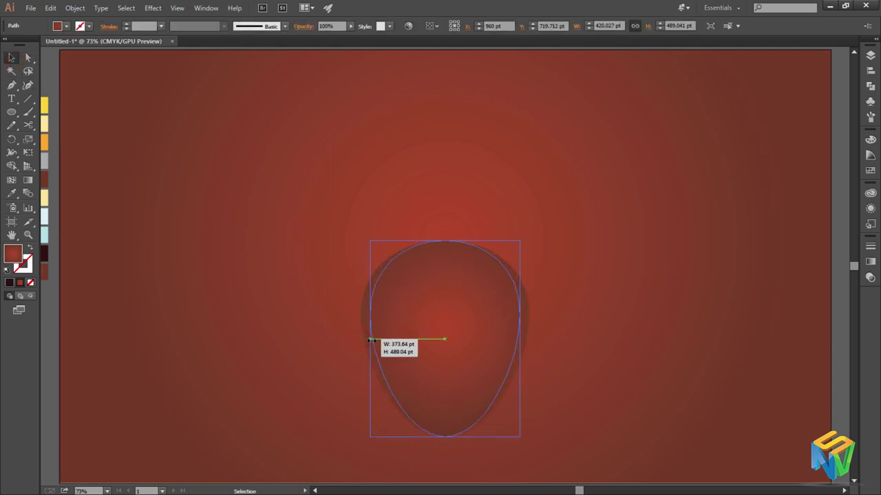
left_click(606, 285)
left_click_drag(443, 343, 532, 263)
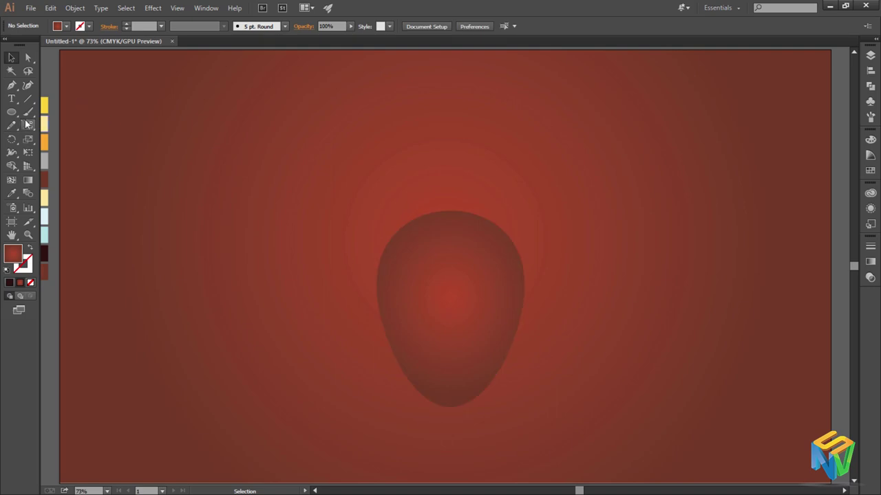
Draw a smaller circle on the egg's top and raise it to form the head.
left_click_drag(12, 112, 59, 138)
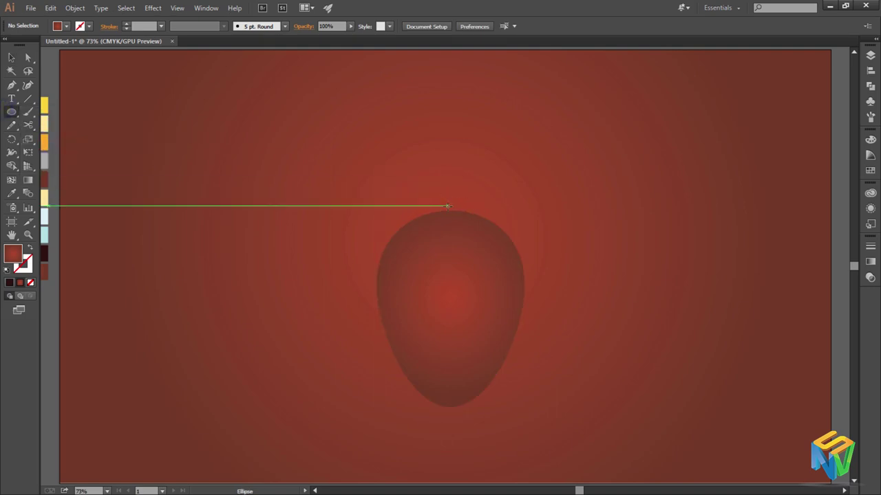
left_click_drag(450, 210, 505, 265)
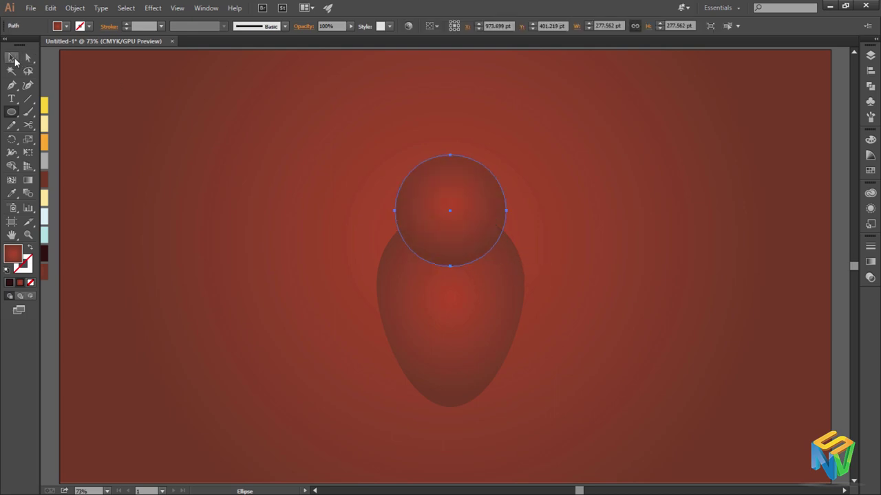
left_click(13, 58)
left_click_drag(472, 256, 471, 234)
left_click(538, 202)
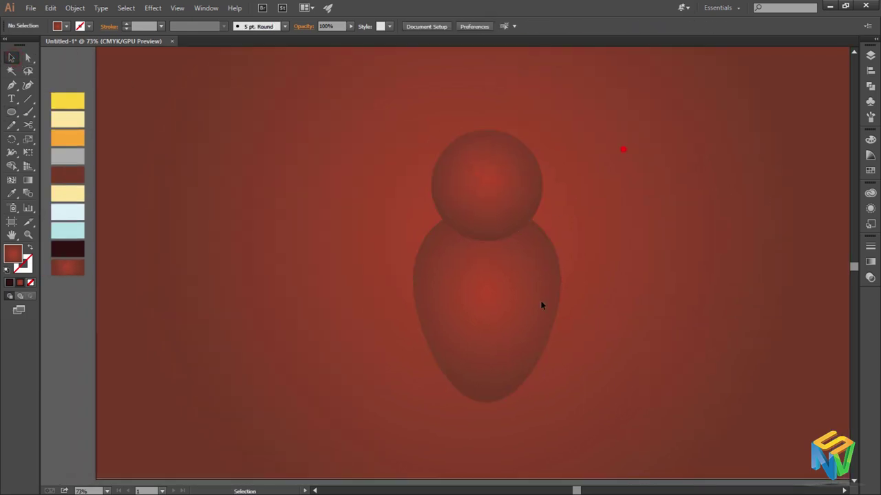
Fill both the head and body with the yellow swatch.
key("ctrl+a")
key("i")
left_click(75, 102)
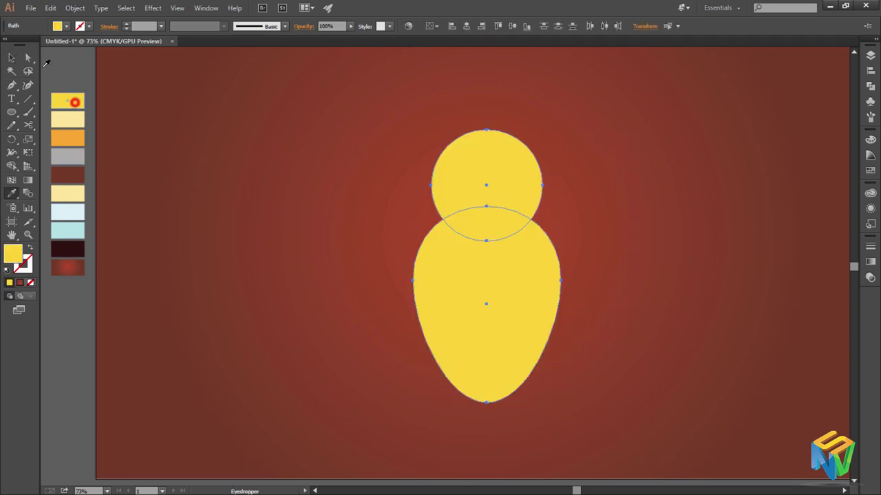
left_click(289, 243)
left_click(521, 289)
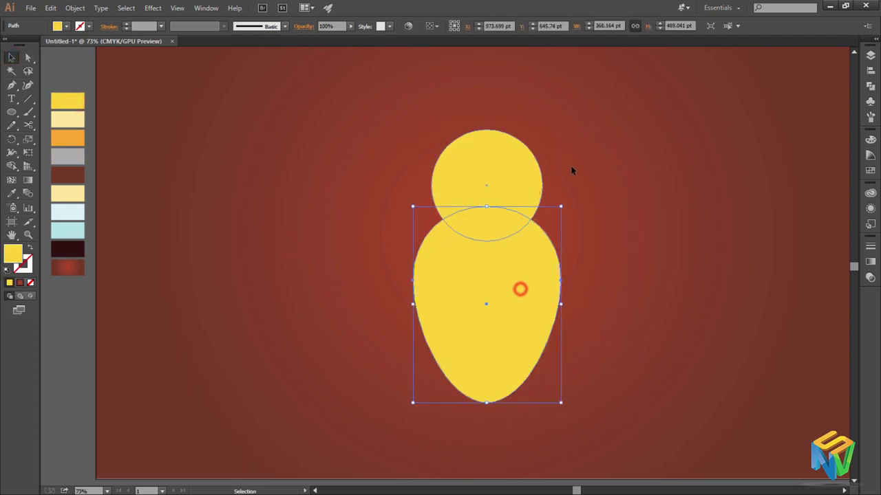
left_click_drag(572, 167, 502, 267)
right_click(500, 265)
left_click(468, 336)
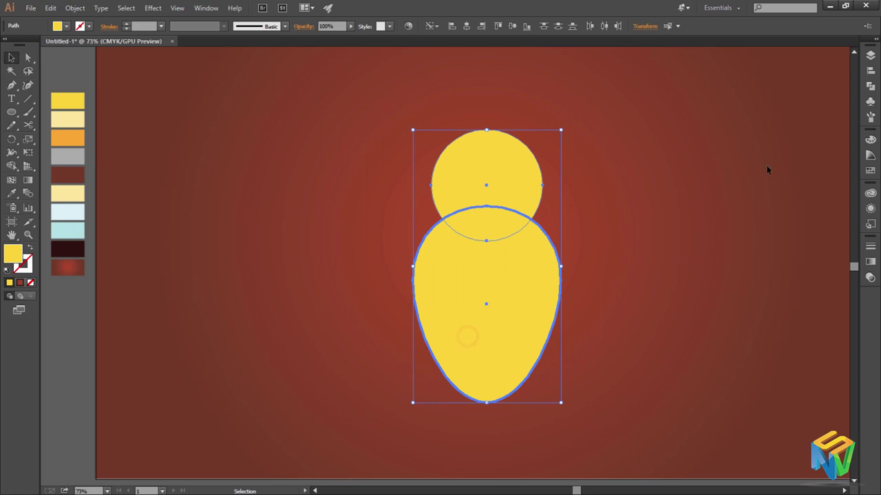
left_click(743, 165)
Give both shapes a dark maroon 14 pt outline.
key("a")
left_click_drag(659, 155, 451, 364)
key("v")
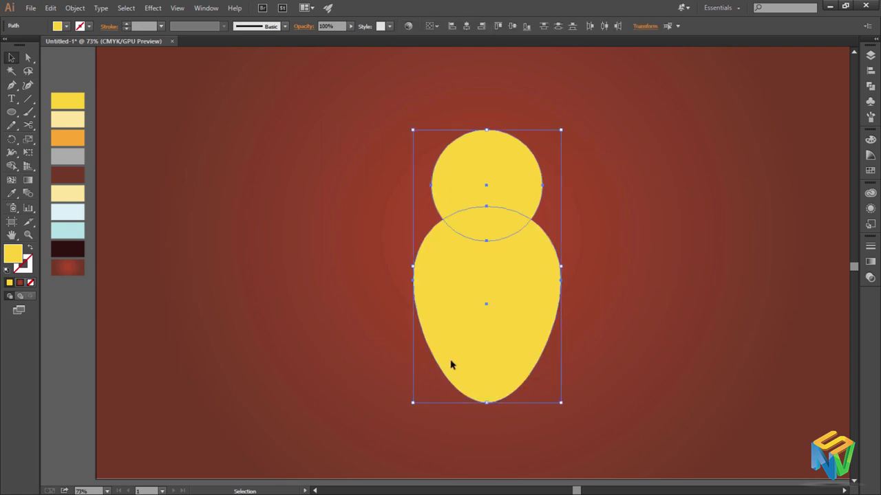
key("o")
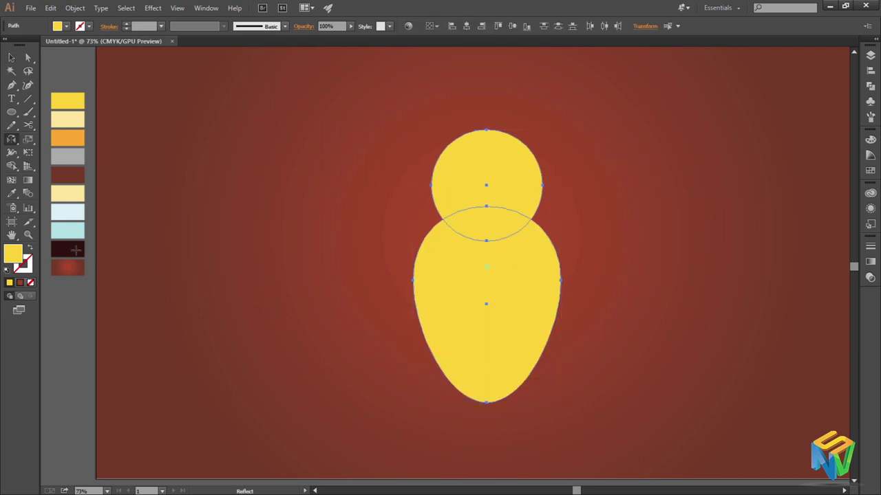
key("i")
left_click(76, 250)
left_click(9, 56)
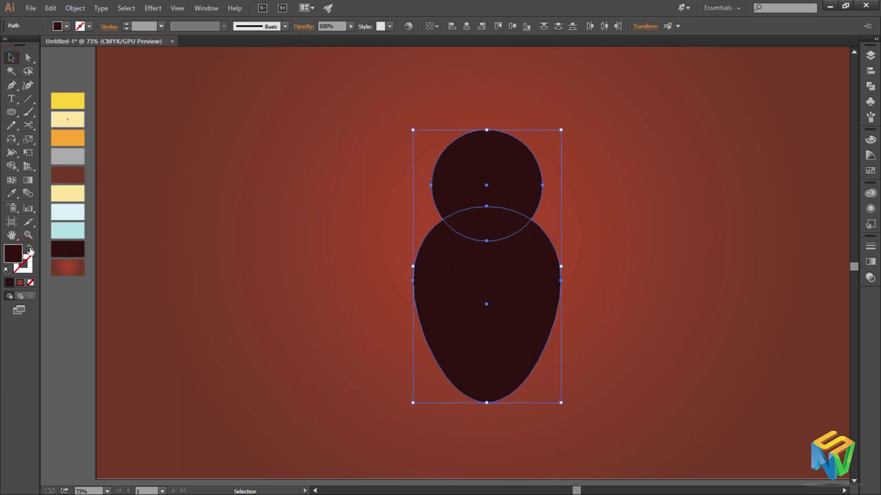
left_click(29, 249)
left_click(160, 27)
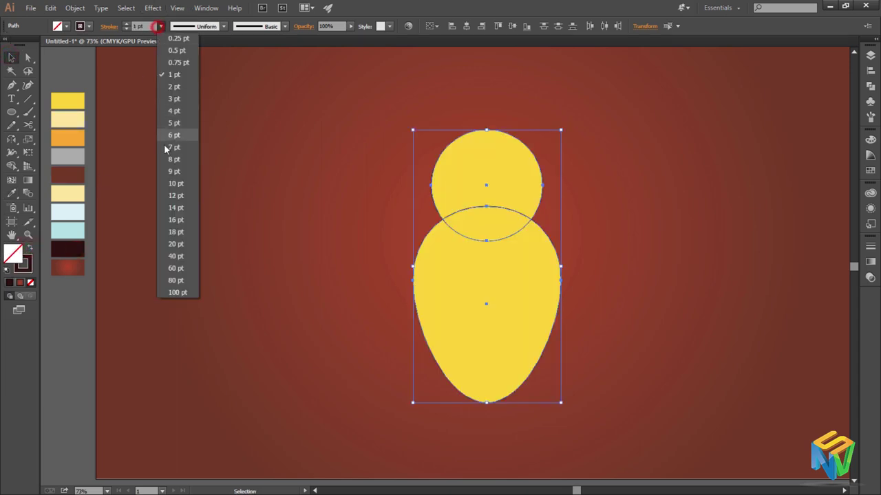
left_click(179, 204)
left_click(264, 202)
Bring the head circle in front of the body and pan the view left.
right_click(506, 178)
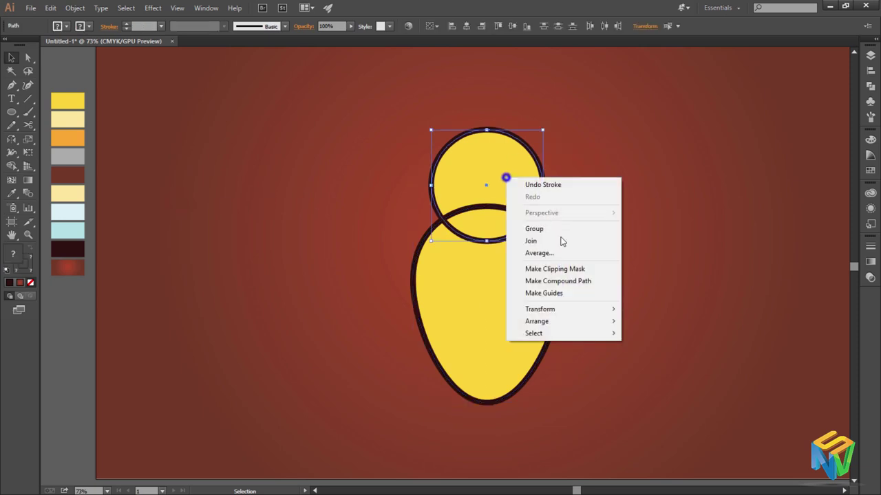
left_click(680, 321)
left_click(653, 203)
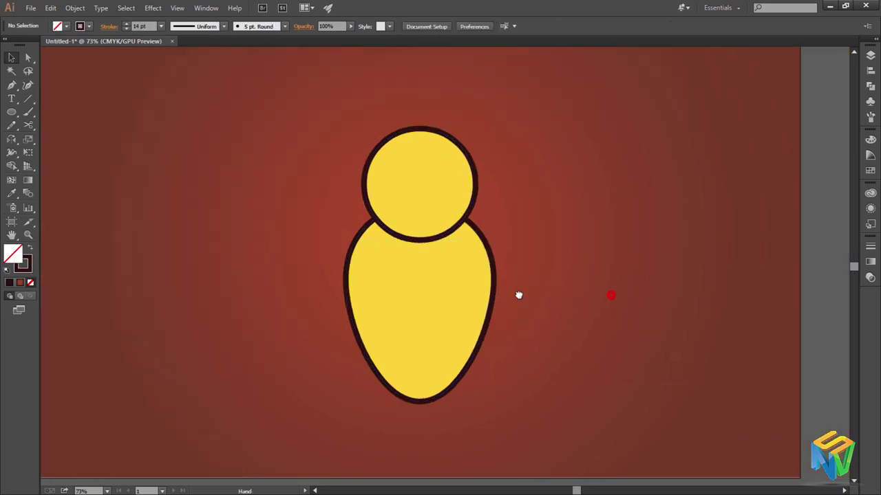
left_click_drag(610, 297, 454, 292)
left_click(349, 299)
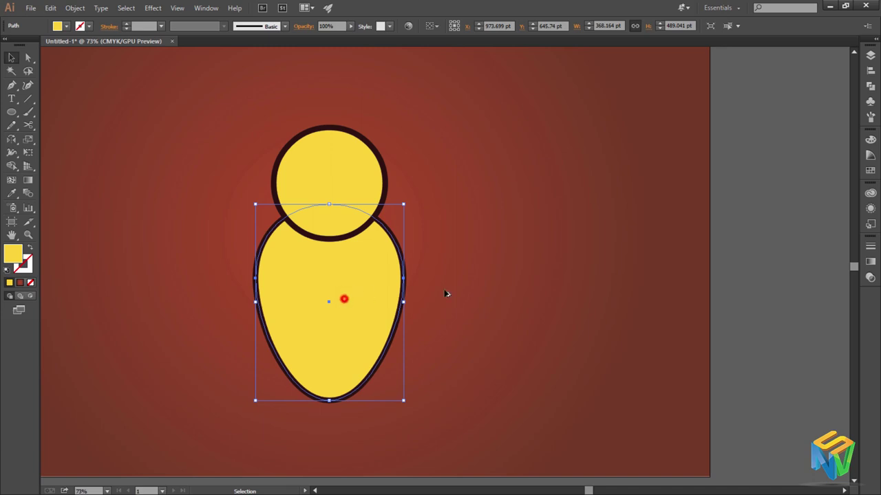
Duplicate the body to the right and draw a wide, unfilled, red-outlined ellipse over it.
left_click_drag(446, 294, 568, 291)
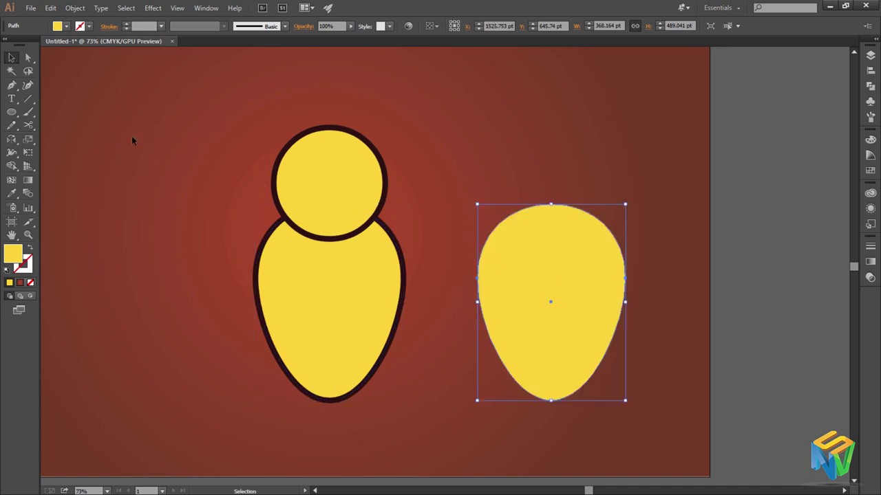
left_click_drag(12, 113, 74, 138)
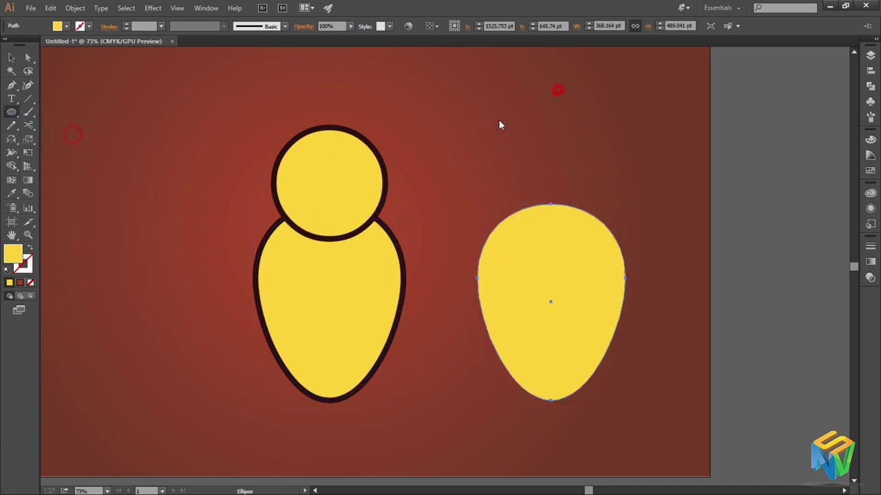
left_click_drag(466, 153, 687, 289)
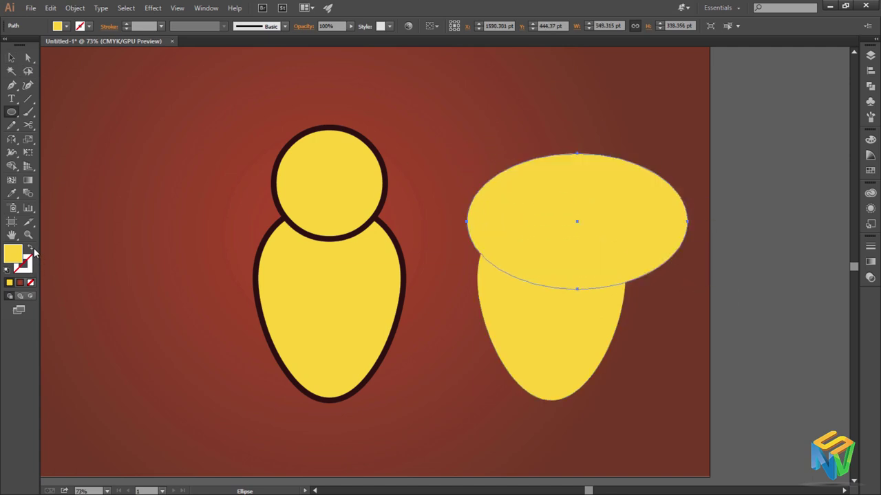
left_click(30, 249)
left_click(88, 26)
left_click(37, 46)
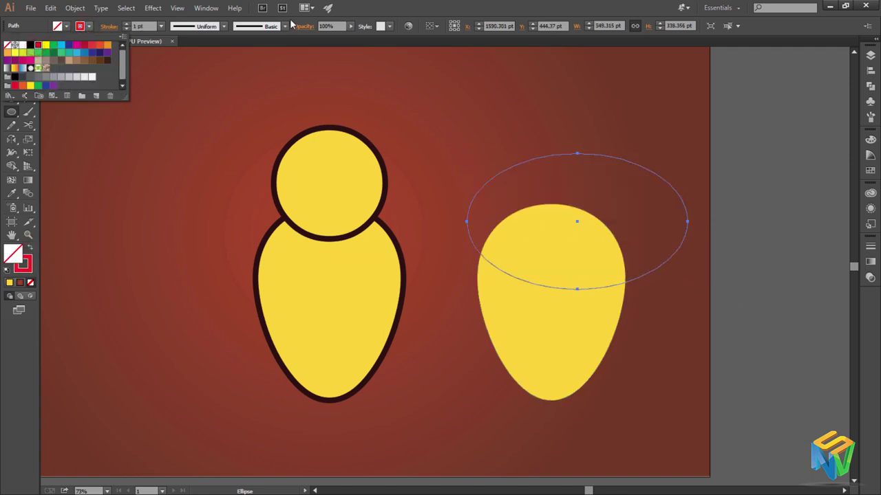
key("Escape")
Move the ellipse higher above the copied body.
left_click(14, 58)
left_click(509, 106)
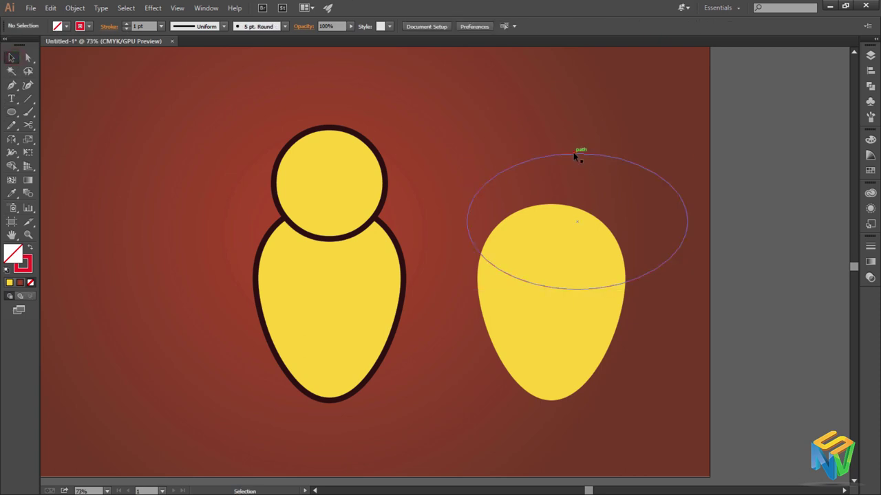
left_click_drag(574, 153, 561, 132)
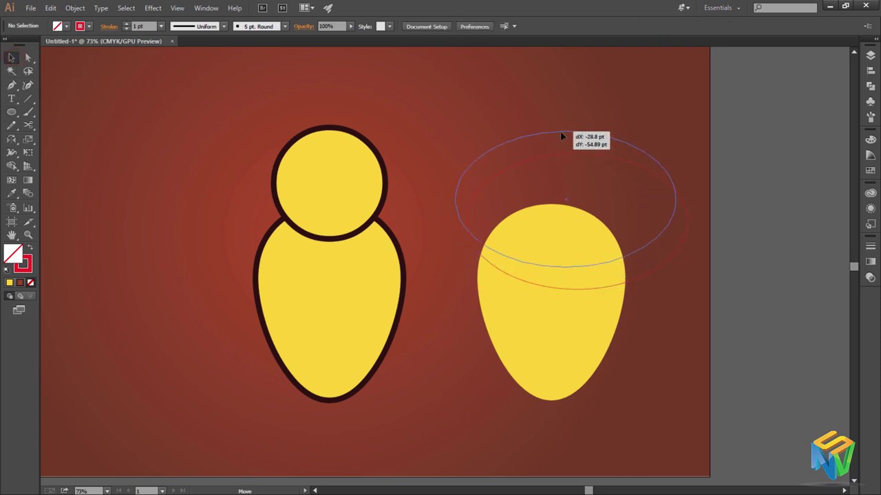
left_click_drag(561, 136, 554, 127)
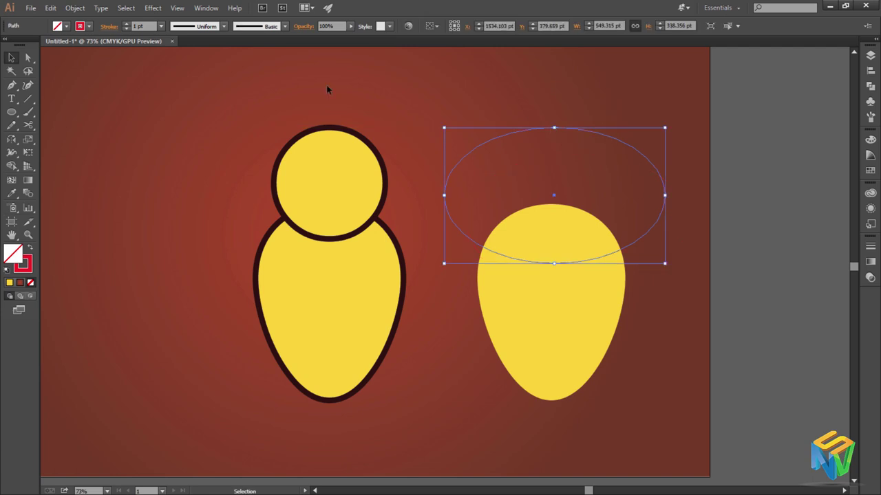
Cut the ellipse at its left and right points and delete the upper arc.
left_click(27, 125)
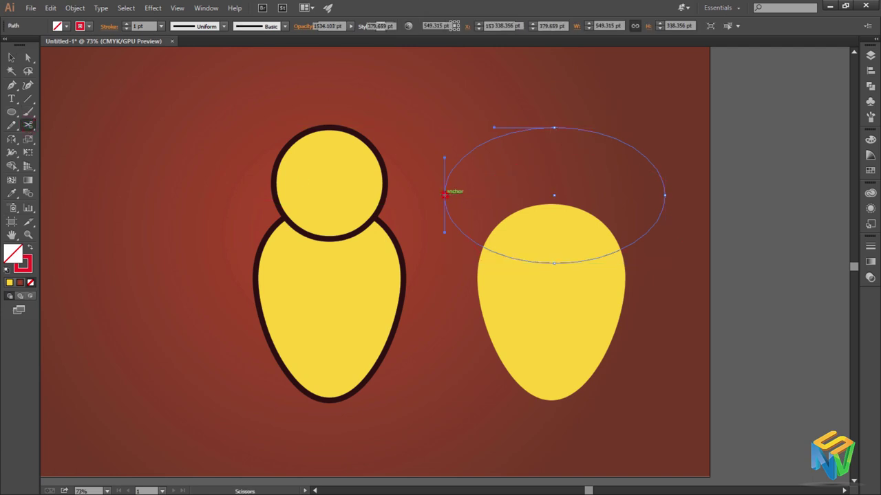
left_click(445, 195)
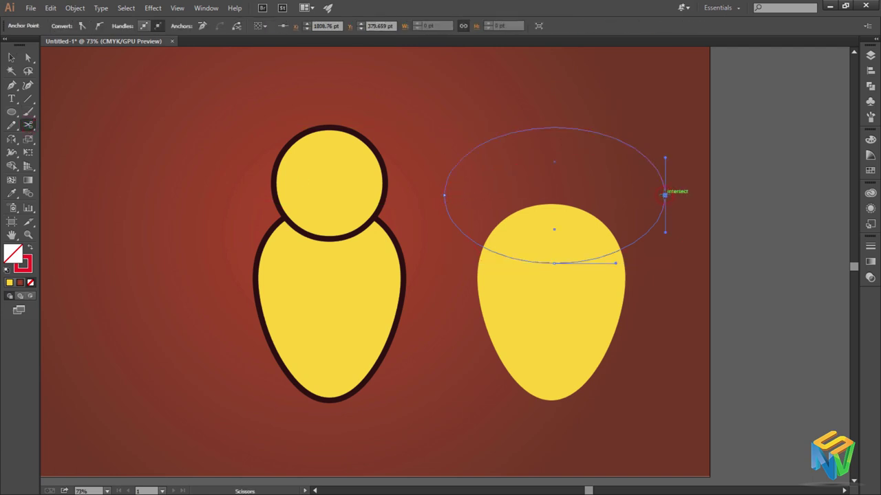
left_click(664, 196)
key("v")
left_click(633, 147)
key("Delete")
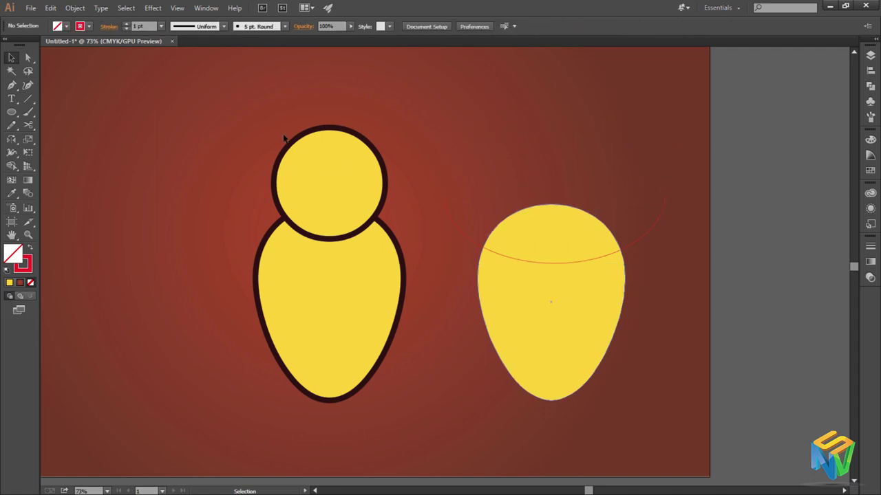
Place the arc on the egg copy, add lower copies, and select the arcs with the egg.
left_click_drag(585, 262, 565, 314)
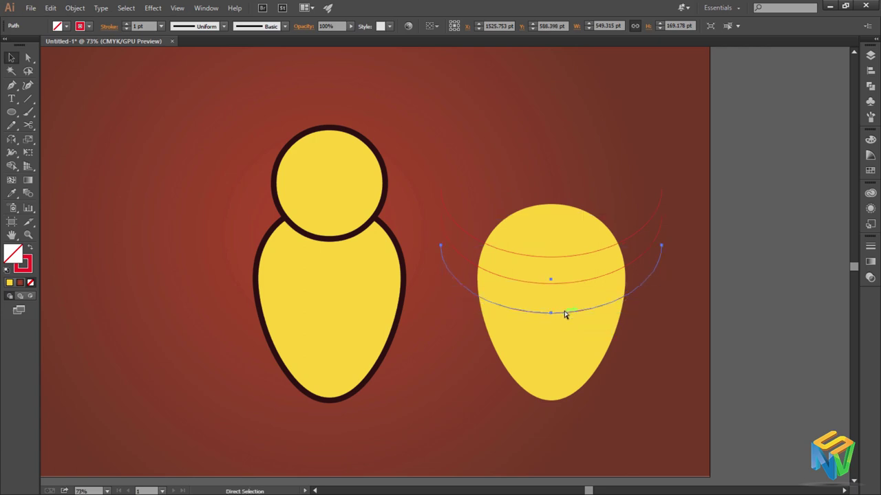
left_click_drag(572, 343, 572, 375)
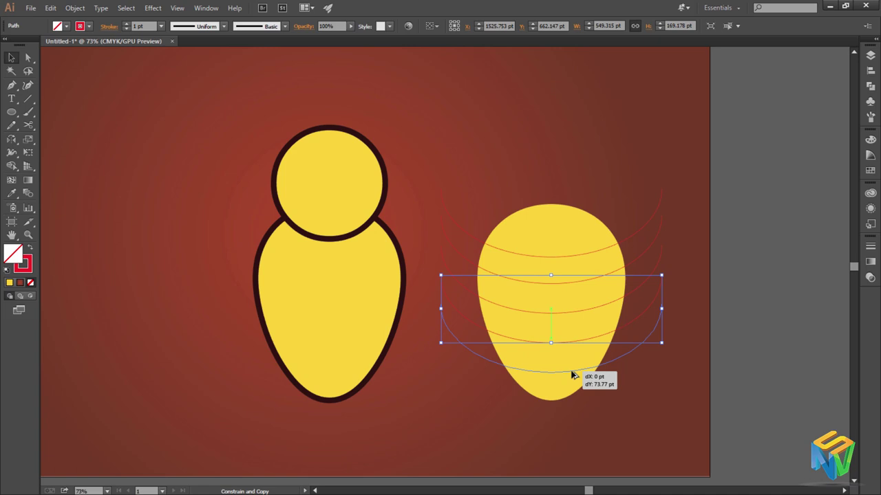
left_click_drag(572, 375, 572, 375)
left_click_drag(562, 172, 534, 406)
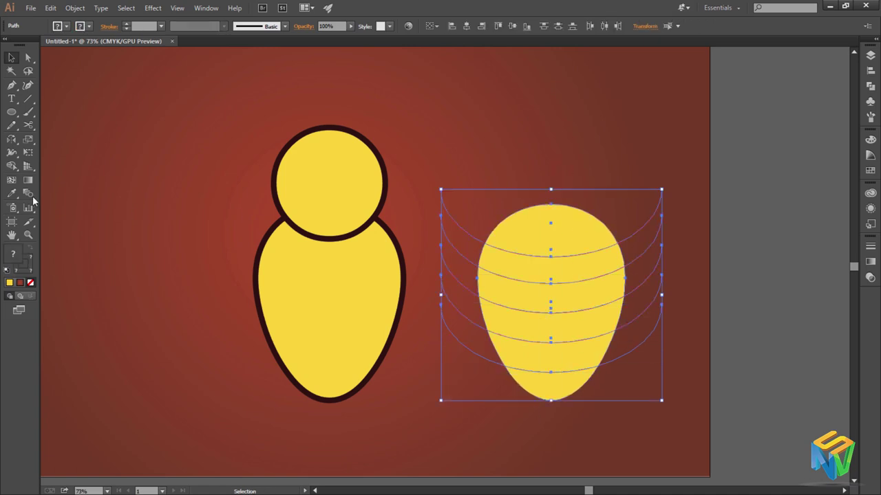
left_click(703, 284)
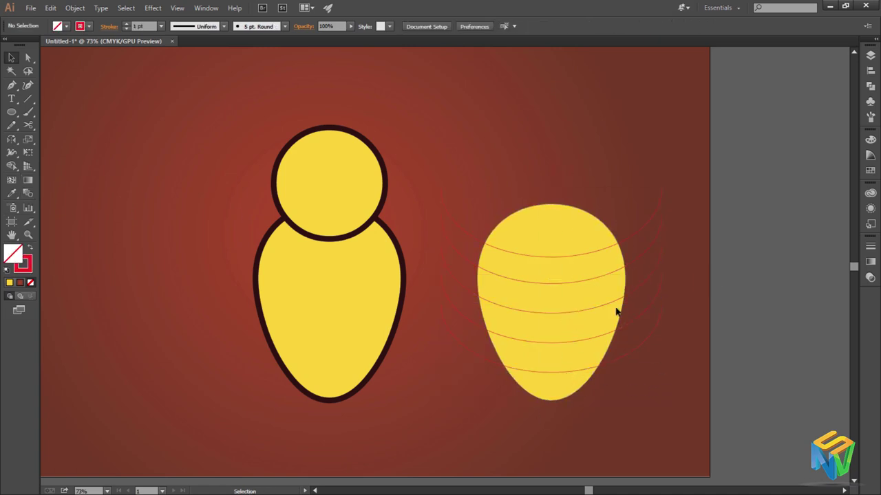
left_click_drag(646, 239, 642, 242)
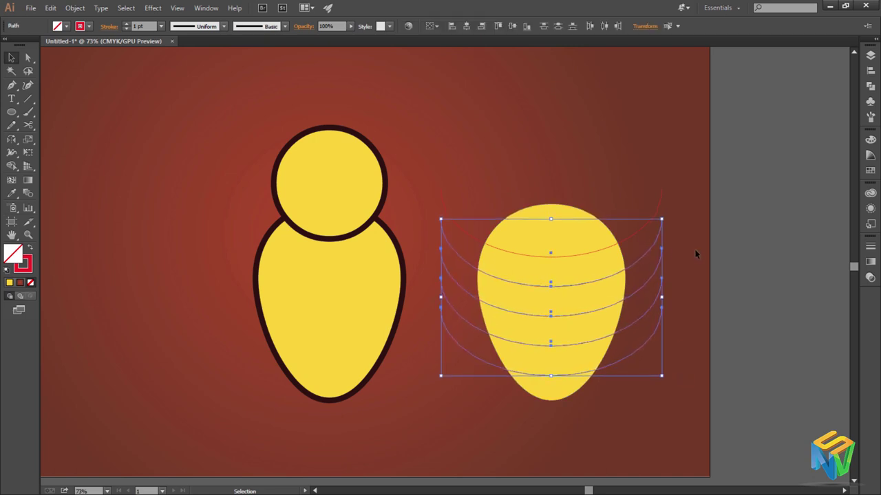
left_click_drag(554, 142, 549, 389)
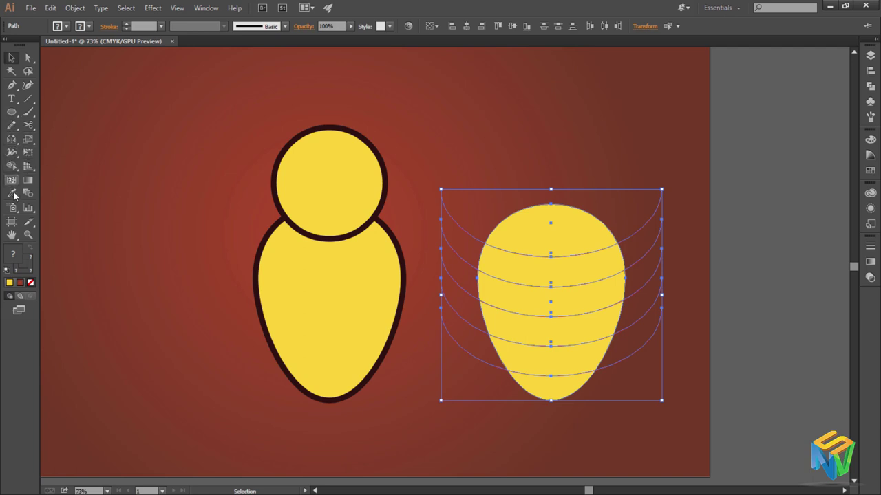
Remove the egg's top cap, middle and lower bands with Shape Builder, then delete the guide arcs.
left_click(14, 167)
left_click(570, 227, "alt")
left_click(558, 300, "alt")
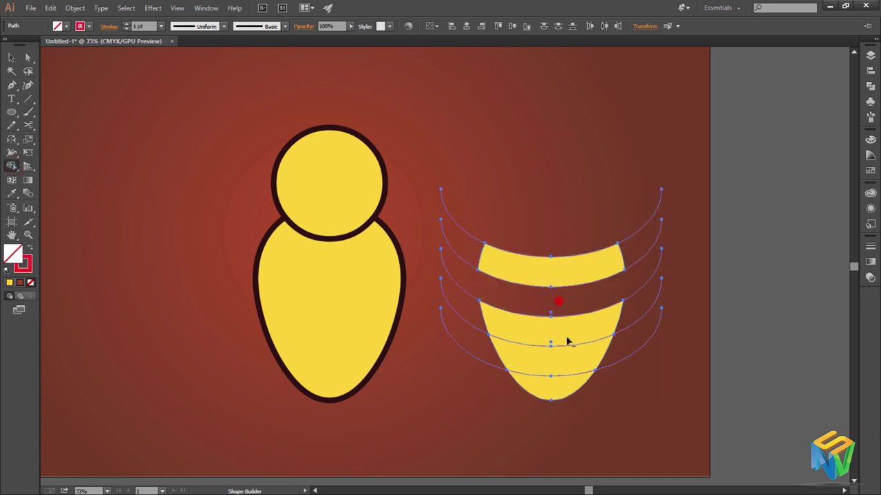
left_click(566, 357, "alt")
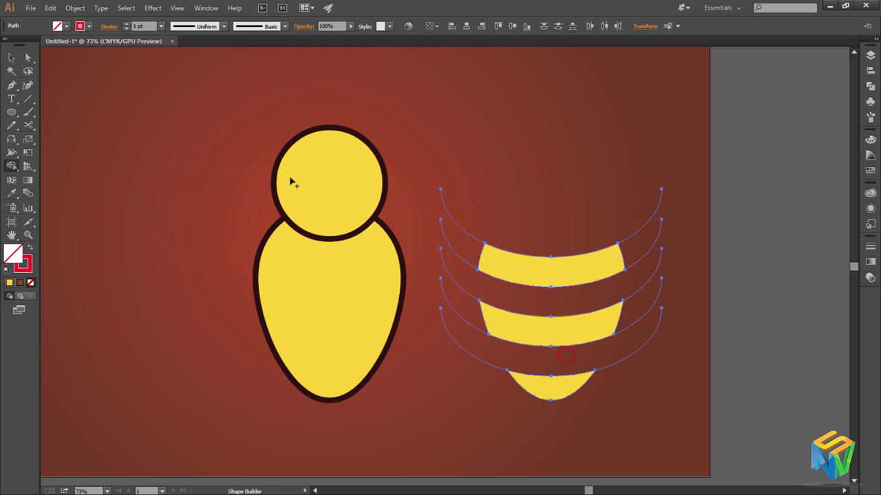
left_click(10, 58)
left_click_drag(649, 190, 668, 365)
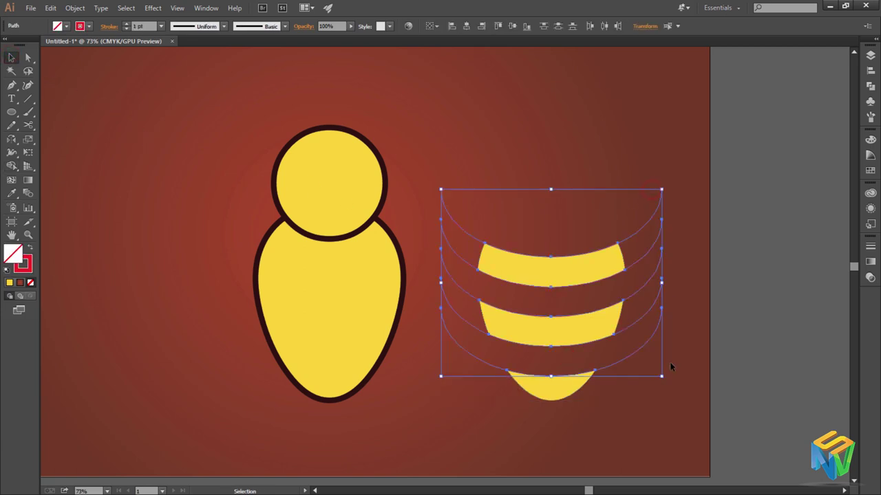
key("Delete")
Turn the remaining yellow bands dark-filled using the body's outline colour.
left_click(553, 384)
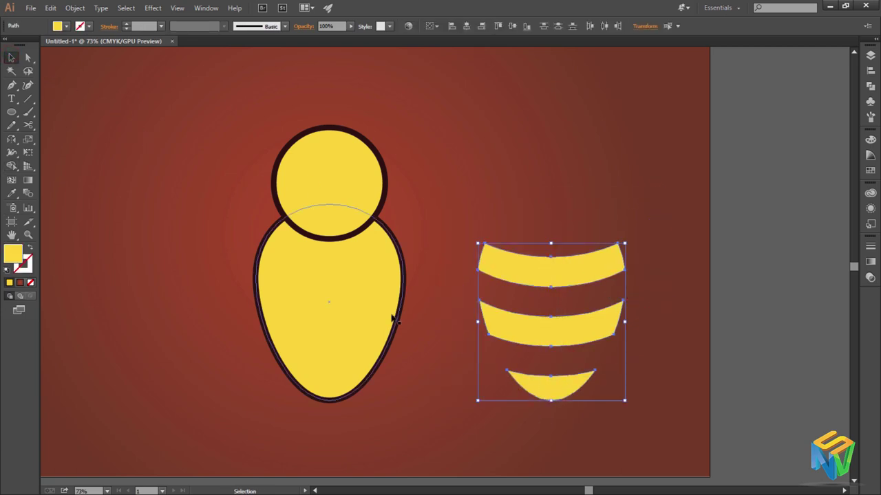
key("i")
left_click(407, 276)
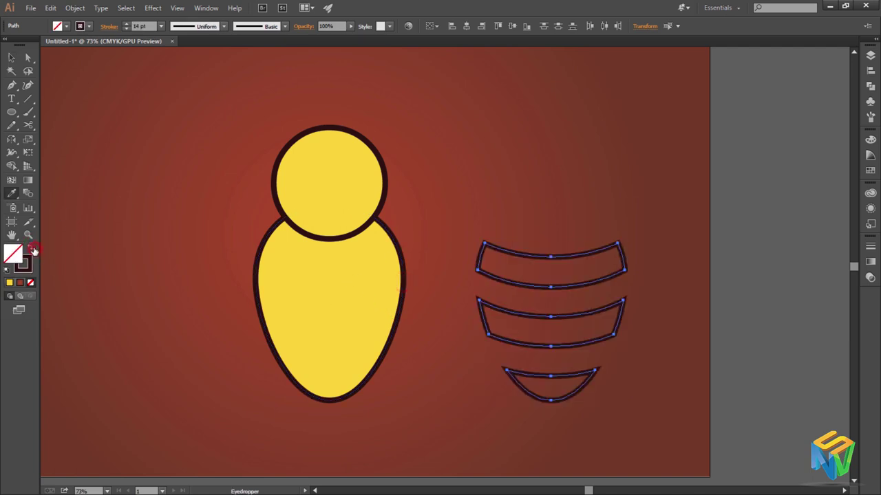
left_click(31, 249)
left_click(12, 57)
Move the dark bands onto the bee's body, then shift the whole bee up and left.
left_click_drag(579, 274, 356, 274)
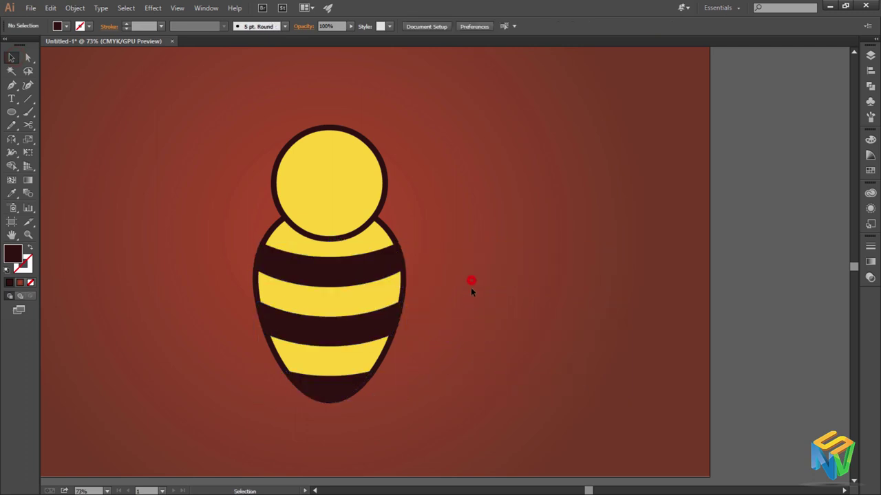
scroll(535, 367, "left", 2)
scroll(544, 367, "down", 2)
scroll(544, 372, "up", 3)
left_click_drag(335, 463, 552, 118)
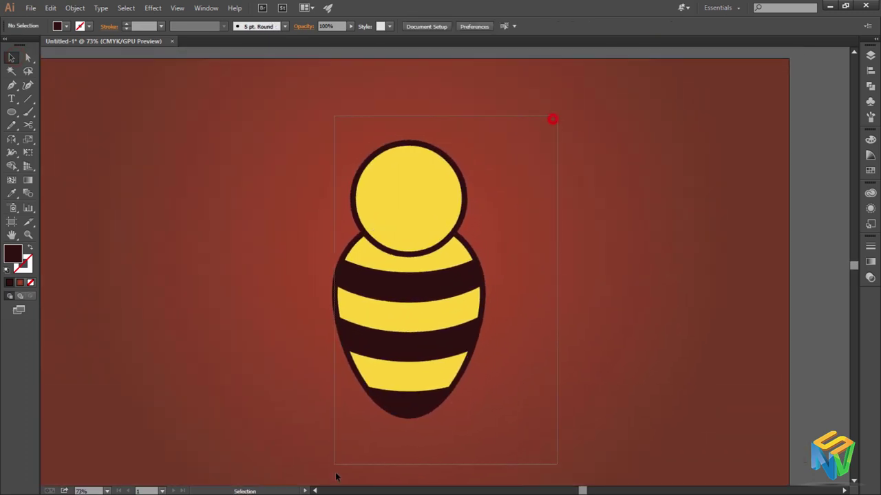
left_click_drag(418, 331, 373, 306)
left_click(550, 287)
Draw a circle to the left of the bee with the Ellipse tool.
scroll(550, 288, "left", 2)
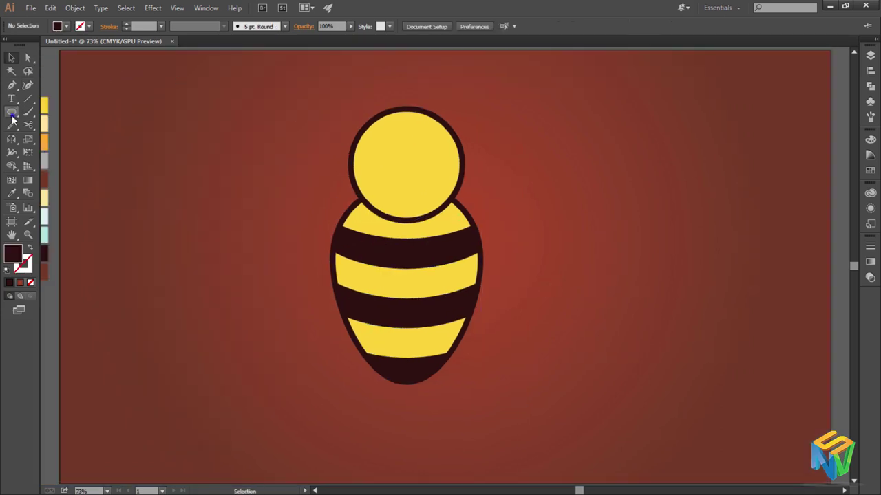
left_click_drag(11, 116, 63, 133)
left_click(67, 140)
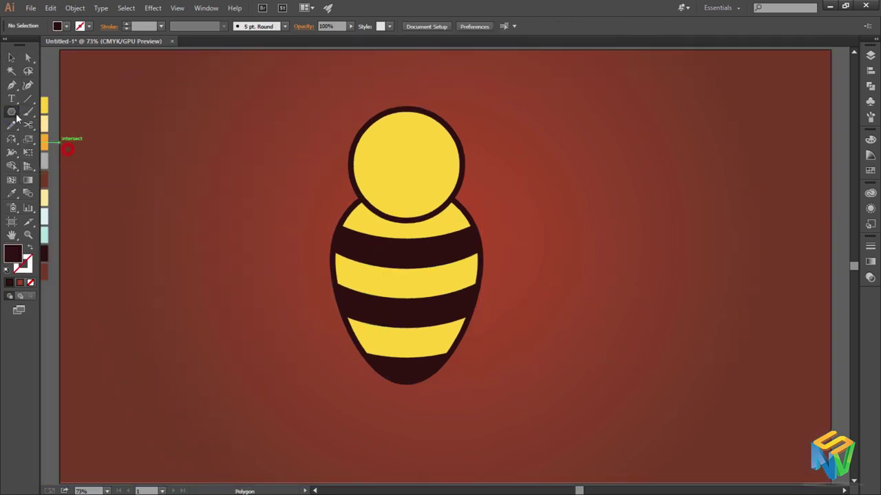
left_click_drag(12, 112, 58, 138)
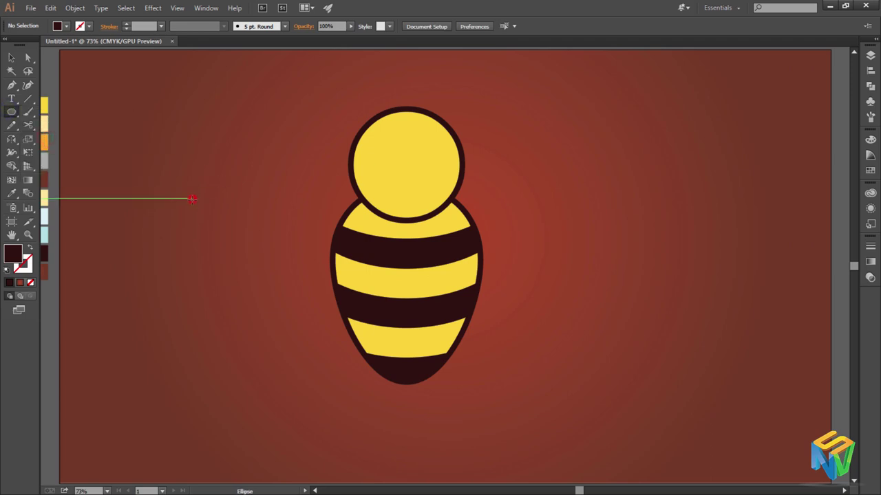
left_click_drag(192, 198, 291, 304)
Pull the circle's top point up into a teardrop, then tilt and shrink it to wing size.
left_click(28, 58)
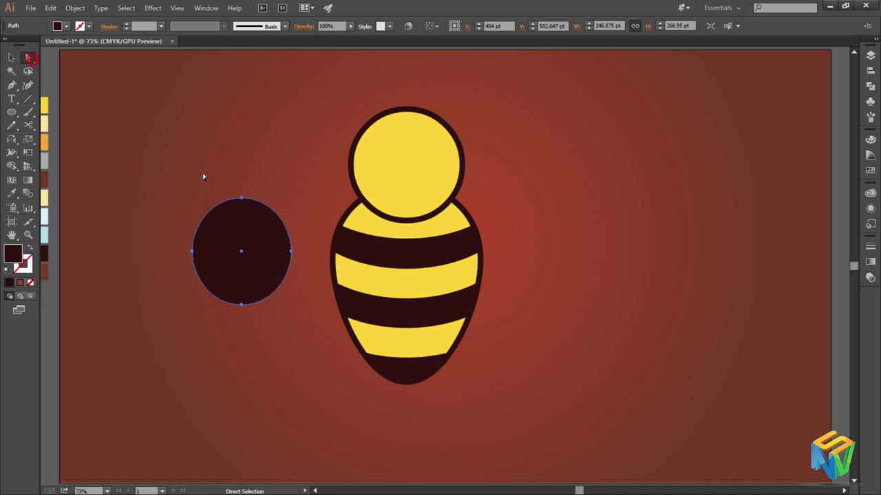
left_click(241, 198)
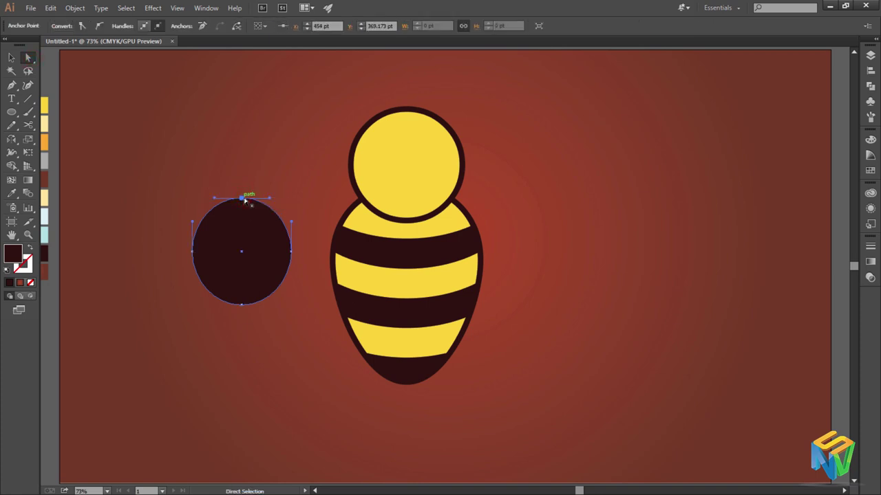
left_click_drag(241, 199, 241, 142)
left_click(11, 59)
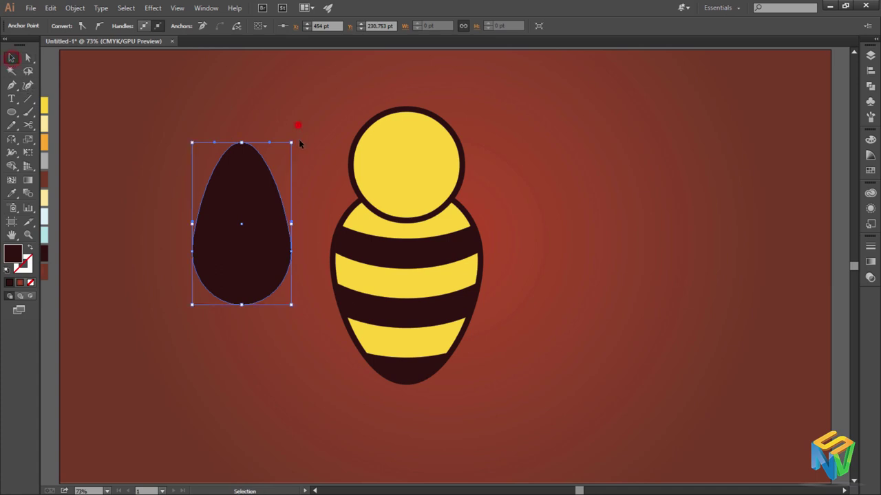
mouse_move(300, 143)
left_mouse_down()
mouse_move(289, 304)
mouse_move(295, 301)
left_mouse_up()
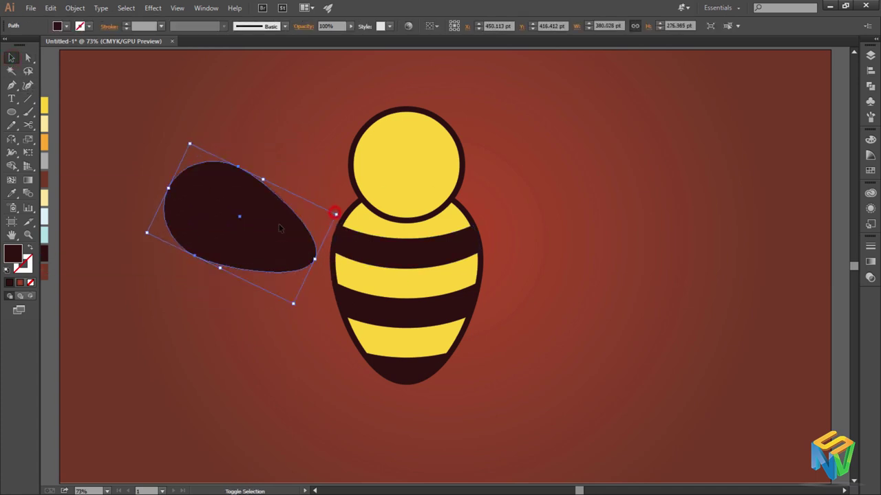
left_click_drag(336, 216, 311, 215)
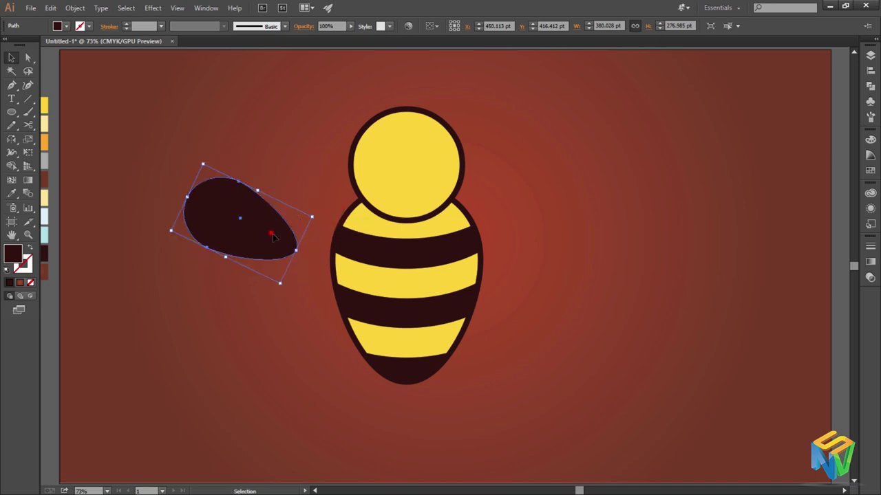
left_click_drag(248, 219, 268, 227)
left_click_drag(199, 274, 249, 276)
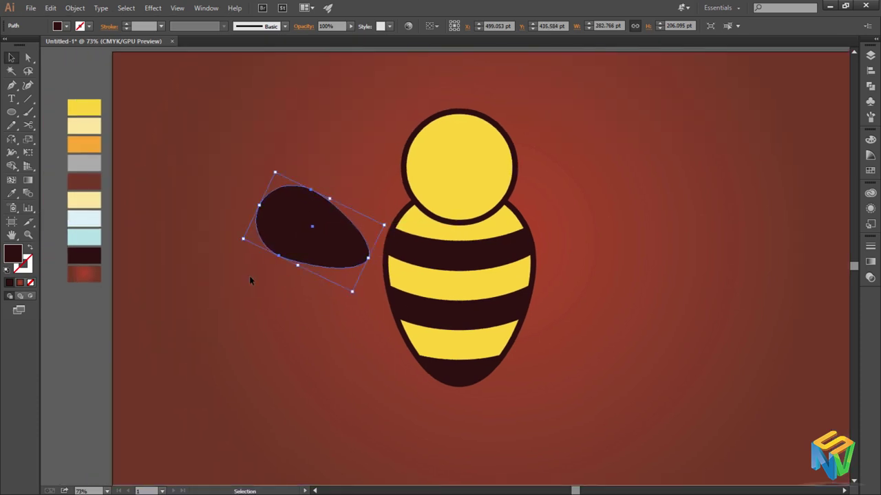
Fill the wing pale blue and angle it against the bee's body.
key("i")
left_click(84, 235)
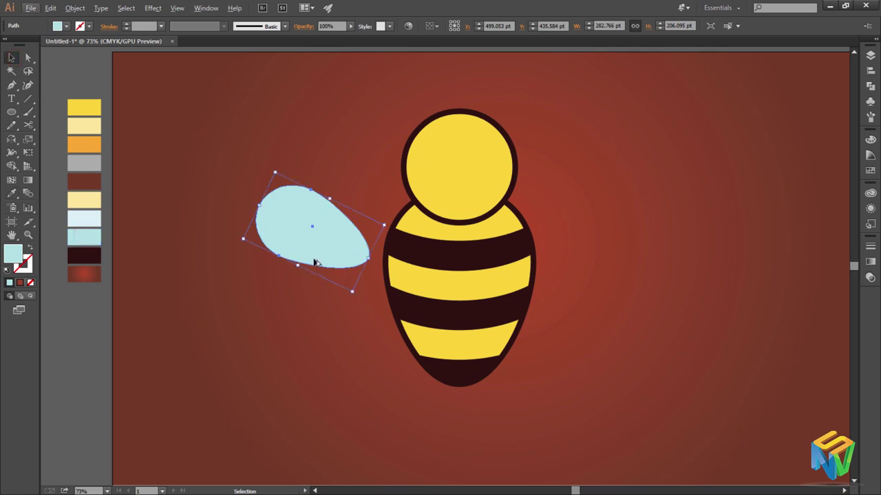
key("i")
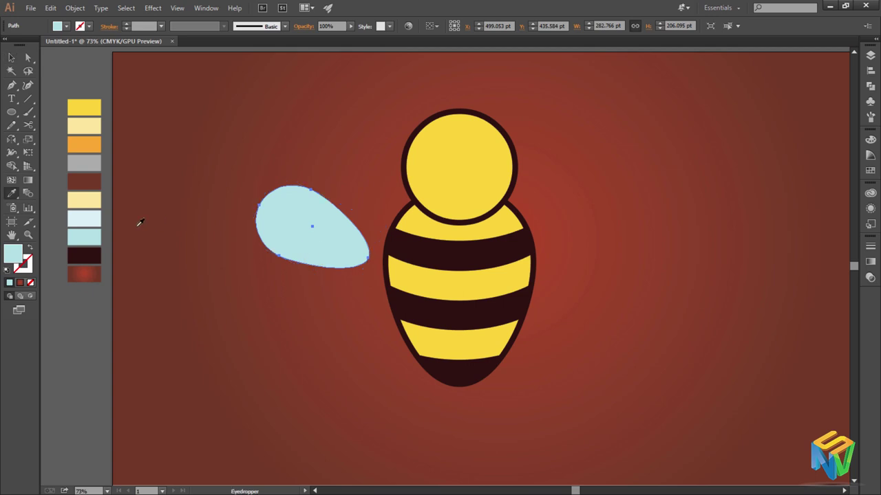
left_click(94, 220)
left_click(9, 59)
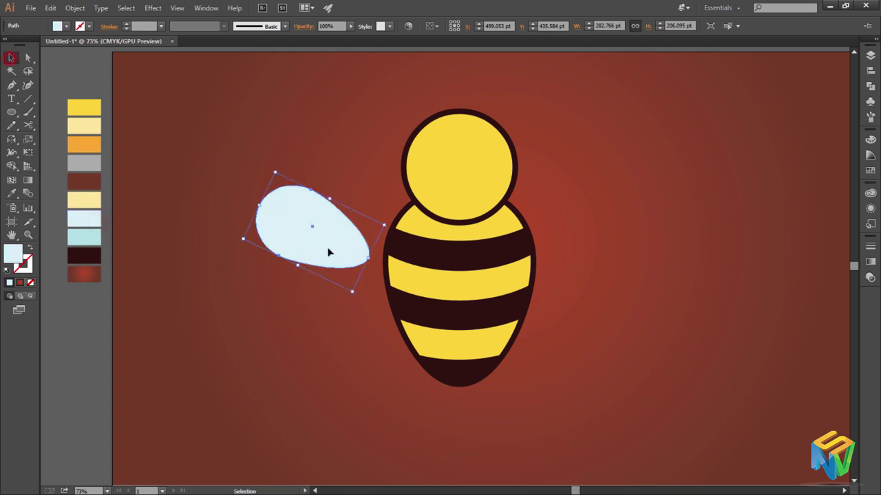
left_click_drag(351, 295, 365, 289)
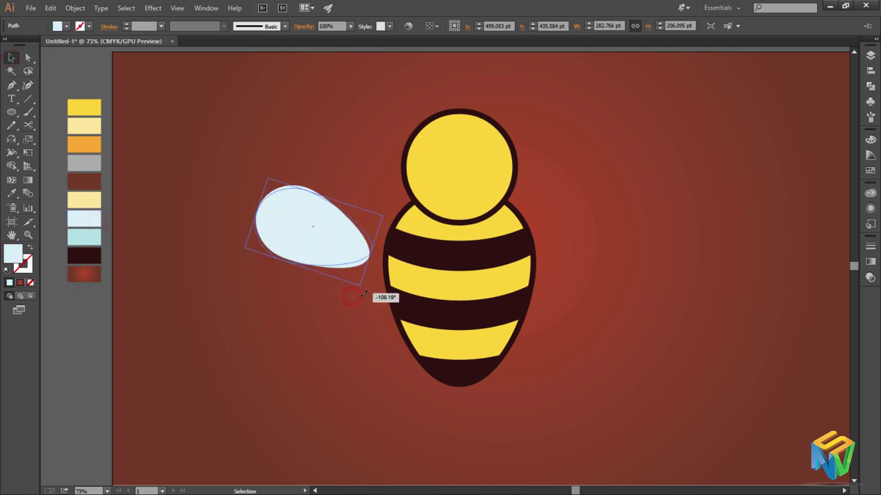
left_click_drag(329, 252, 363, 275)
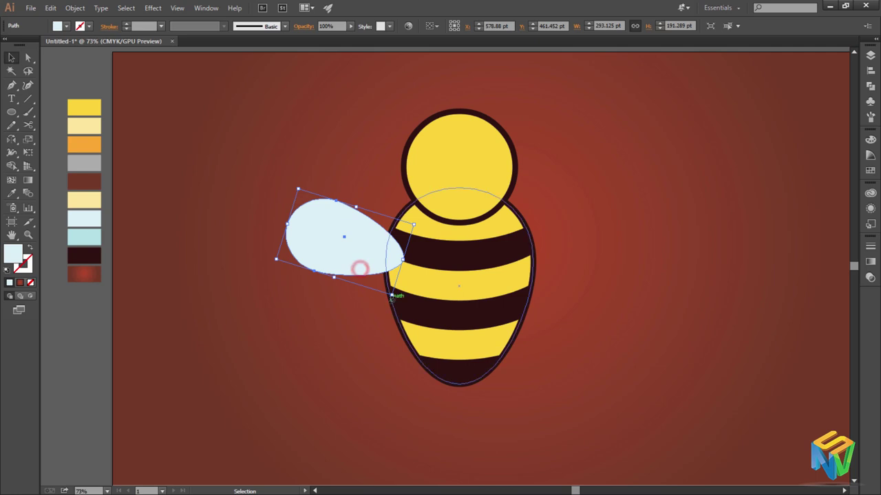
left_click_drag(392, 295, 392, 298)
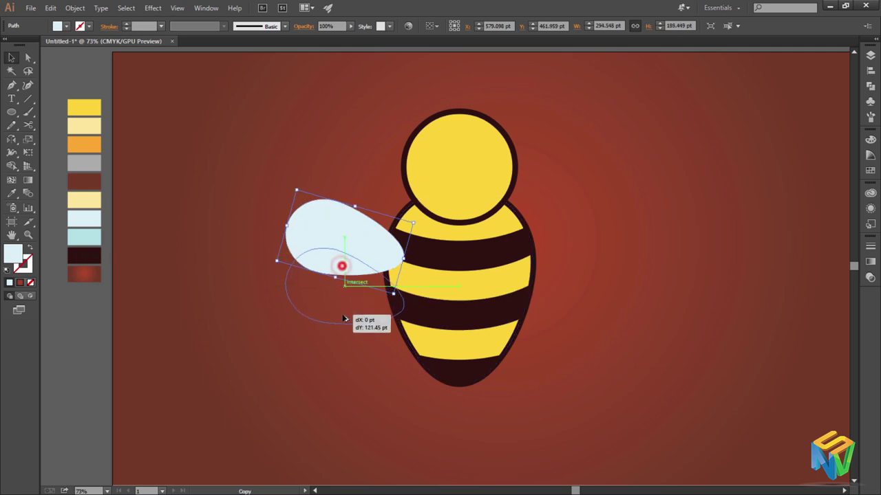
Copy the wing below the original, rotate it toward the body, and enlarge the upper wing.
left_click_drag(341, 267, 344, 324)
left_click_drag(396, 355, 421, 298)
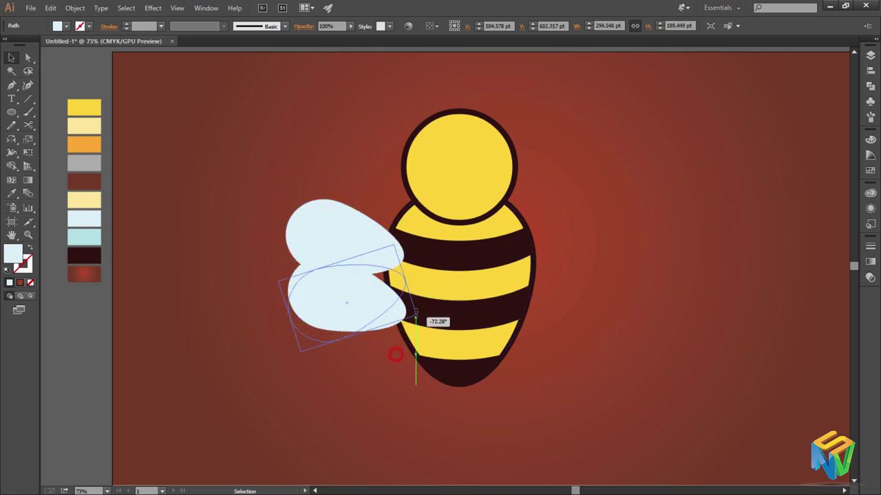
left_click_drag(355, 303, 378, 298)
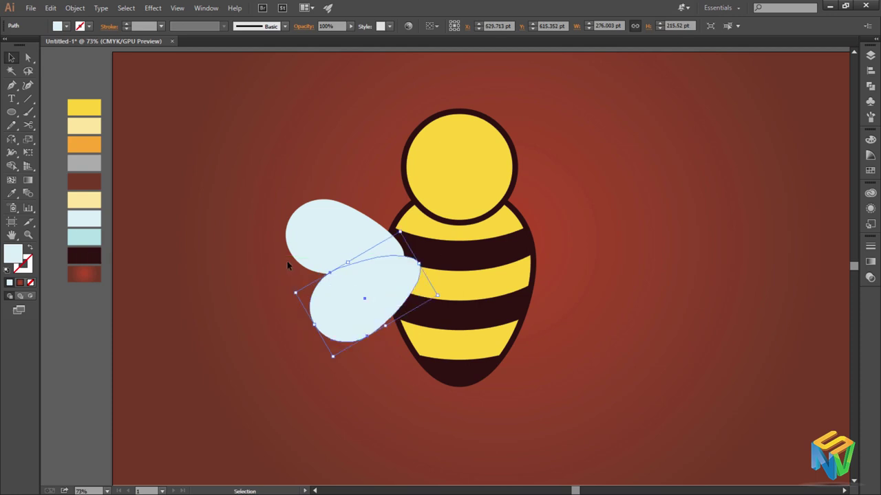
left_click(287, 261)
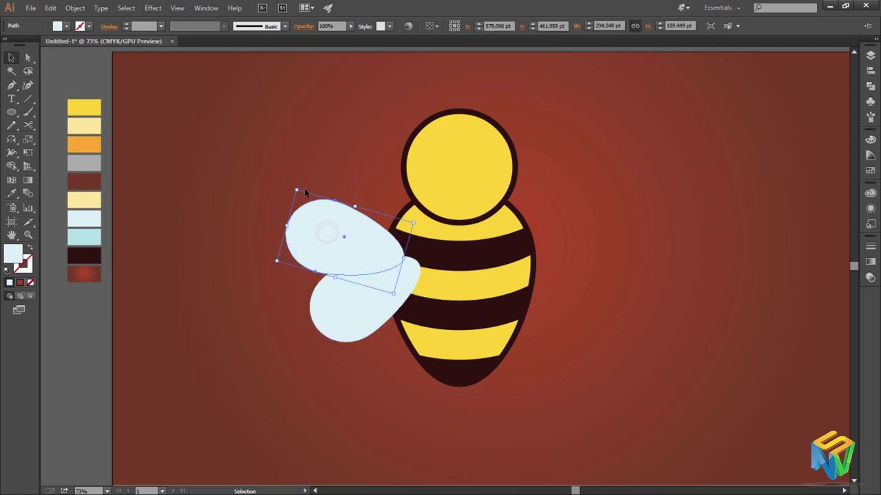
left_click_drag(298, 193, 288, 178)
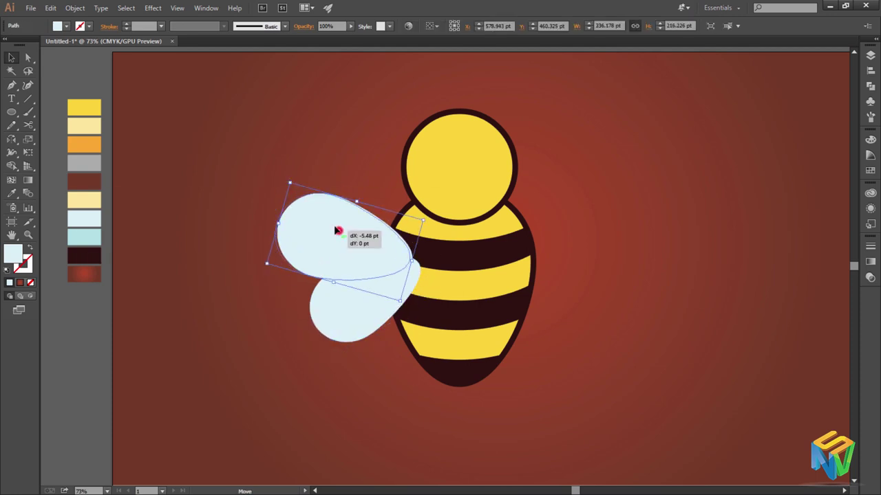
left_click_drag(337, 232, 337, 229)
left_click_drag(648, 114, 487, 348)
Bring the bee body forward so it sits in front of the wings.
right_click(487, 351)
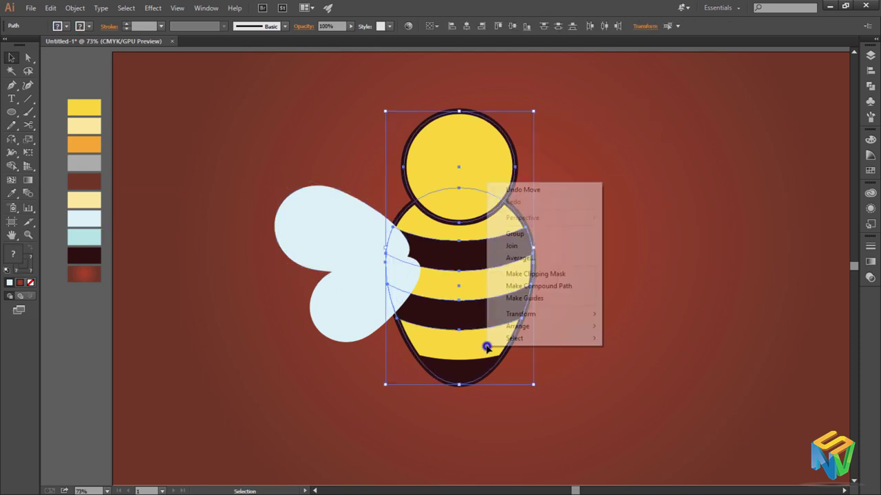
left_click(532, 326)
left_click(648, 330)
left_click(615, 265)
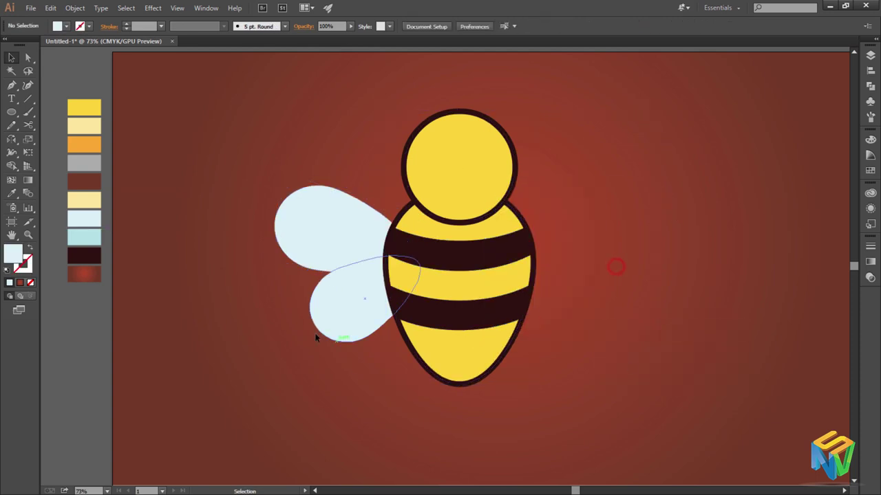
Undo a trial move of the lower wing, then shift both wings left, away from the body.
left_click(315, 330)
left_click_drag(338, 330, 323, 327)
left_click(315, 385)
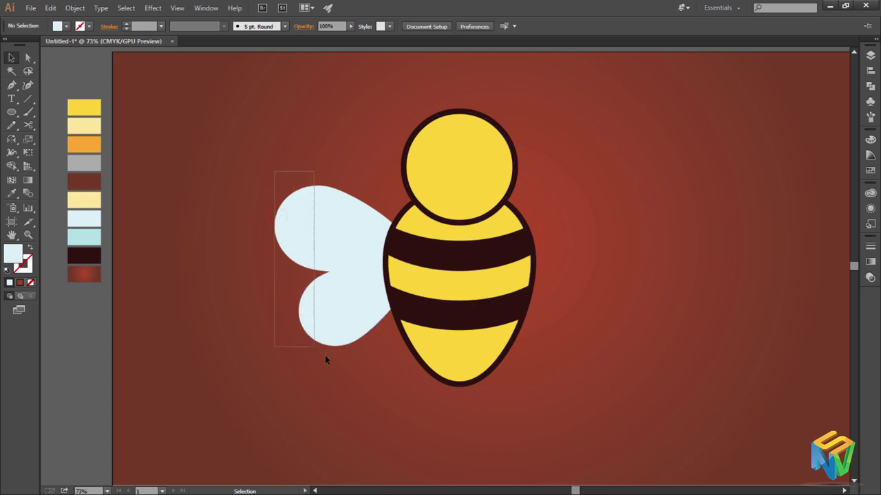
left_click_drag(325, 359, 318, 350)
left_click(555, 361)
key("ctrl+z")
key("ctrl+z")
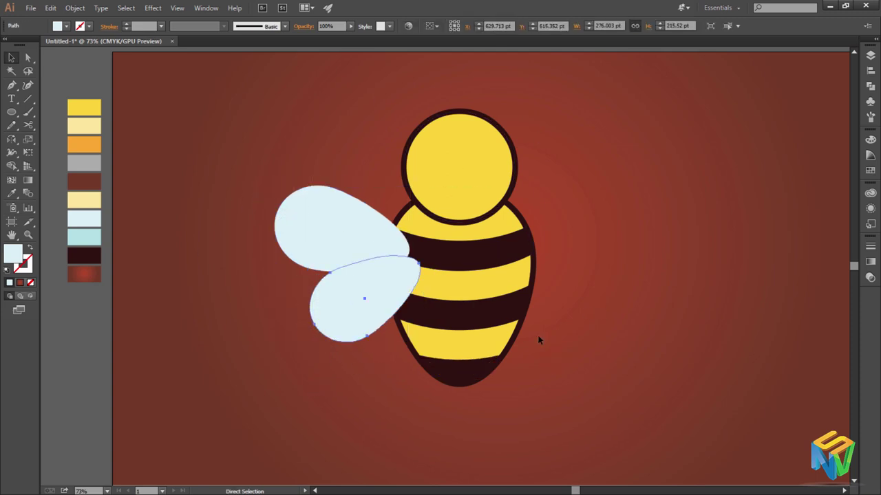
left_click(320, 210, "shift")
left_click_drag(330, 311, 213, 310)
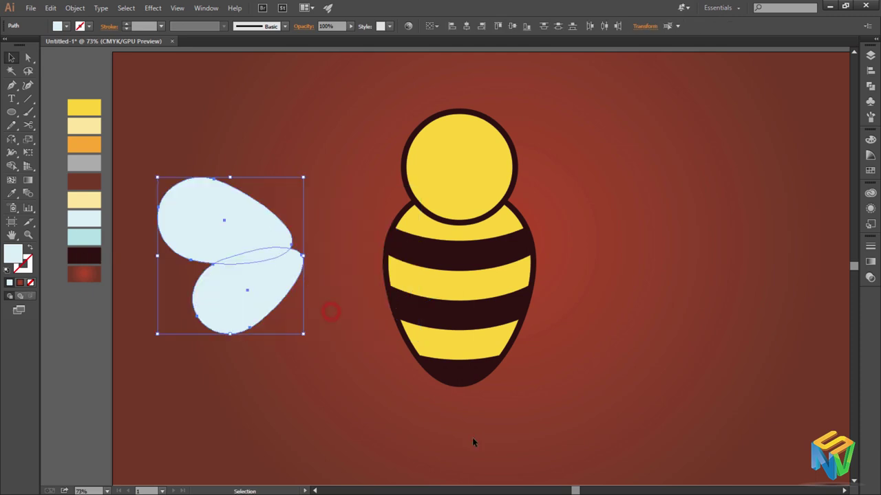
left_click(472, 438)
Group all the bee body parts together.
left_click_drag(555, 69, 406, 367)
right_click(447, 193)
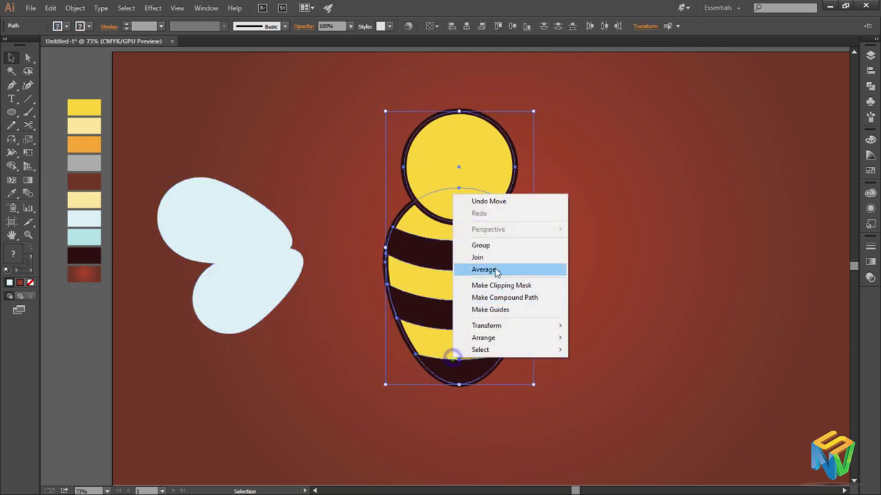
left_click(490, 246)
left_click(621, 265)
Move both wings back against the body and bring the body group in front of them.
mouse_move(289, 169)
left_mouse_down()
mouse_move(251, 285)
mouse_move(375, 314)
left_mouse_up()
right_click(375, 313)
left_click(566, 360)
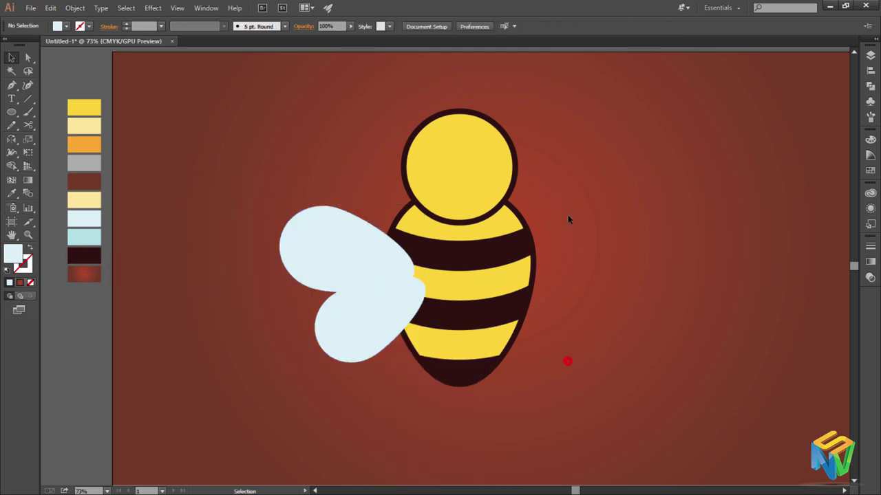
left_click_drag(564, 216, 399, 245)
right_click(458, 262)
left_click(507, 353)
left_click(668, 365)
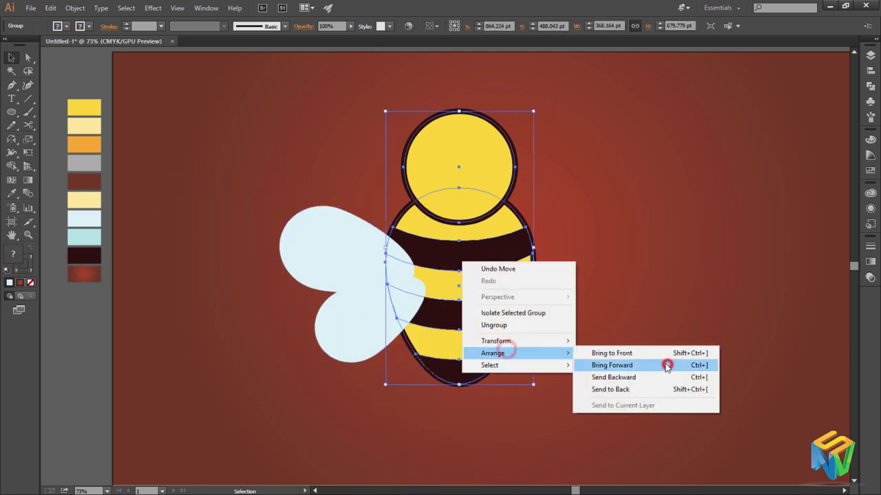
left_click(670, 309)
Shift the lower wing left and rotate it, and tilt the upper wing up and left.
left_click(346, 338)
left_click_drag(366, 340, 356, 342)
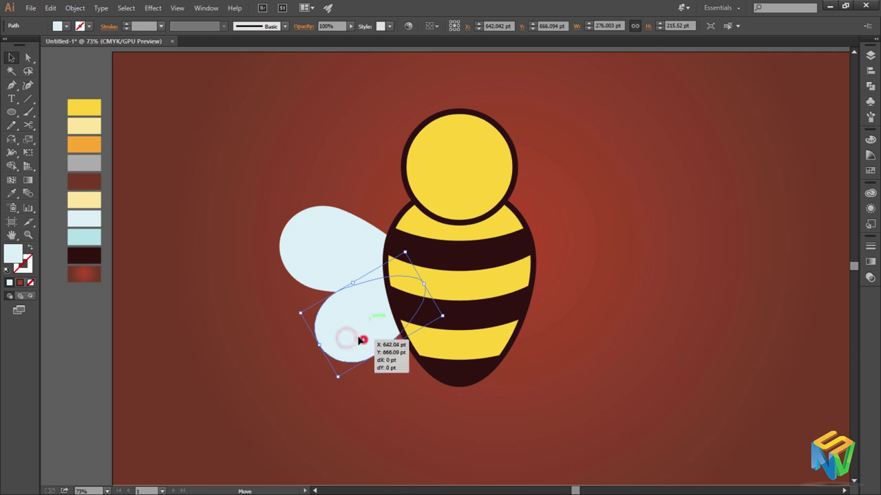
left_click(350, 406)
left_click(322, 231)
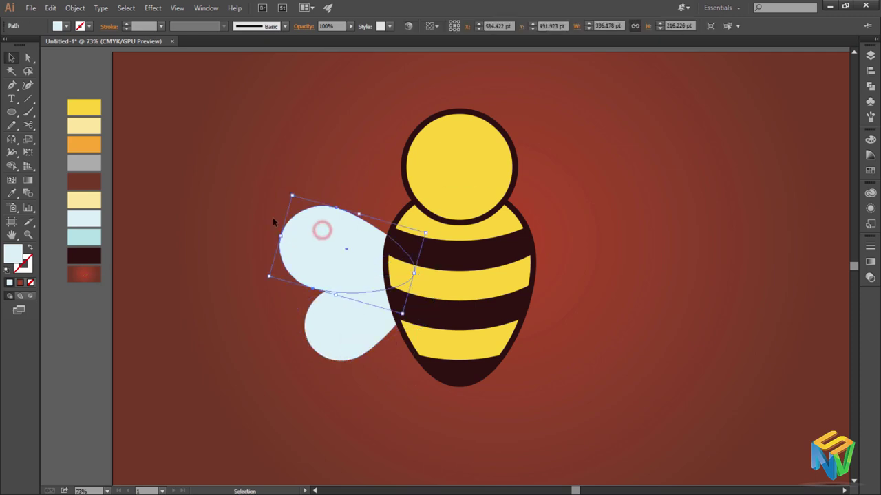
left_click_drag(287, 194, 285, 190)
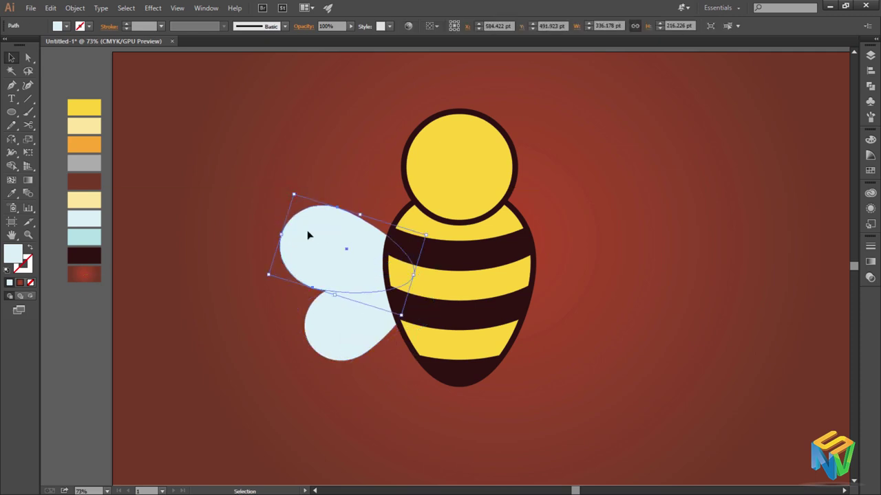
left_click_drag(307, 230, 300, 224)
left_click(300, 372)
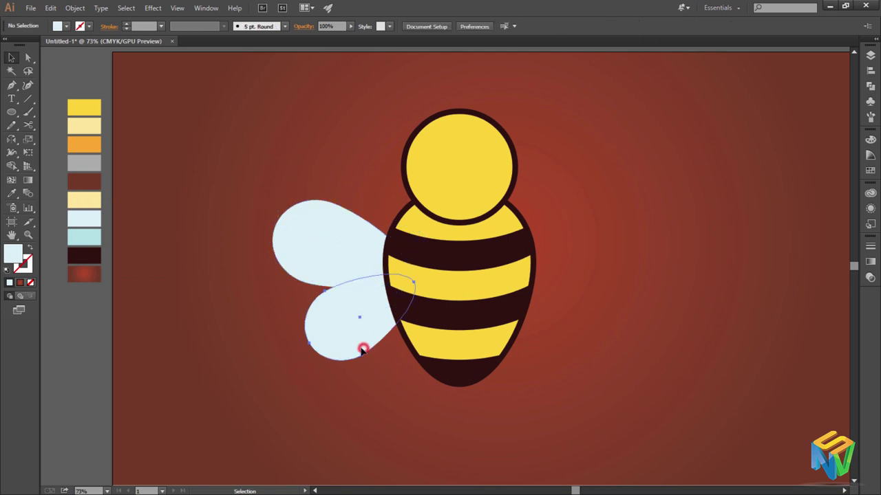
left_click_drag(363, 350, 357, 352)
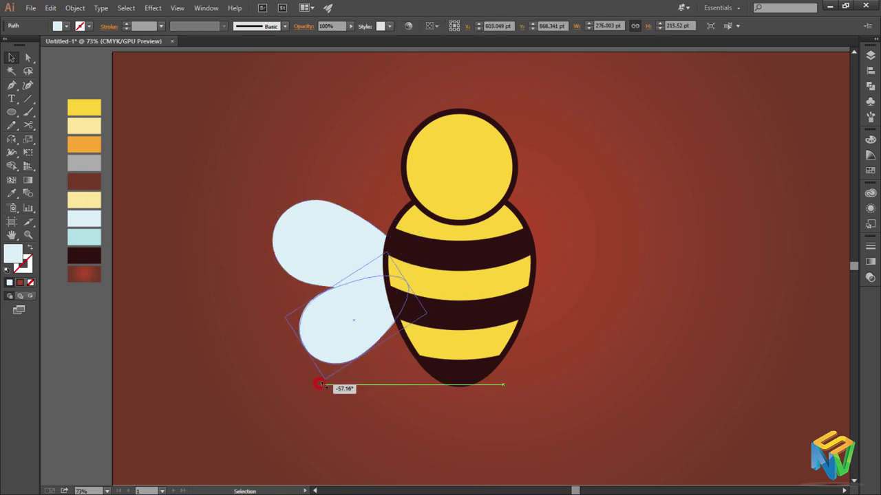
left_click_drag(321, 383, 315, 380)
left_click(369, 379)
Fine-tune the upper wing's tilt and move the lower wing up and left.
left_click_drag(280, 184, 331, 322)
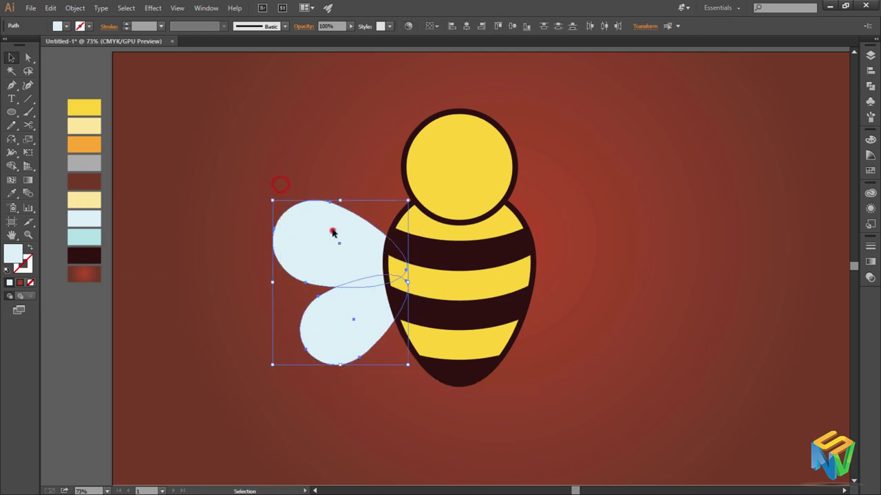
left_click(328, 219)
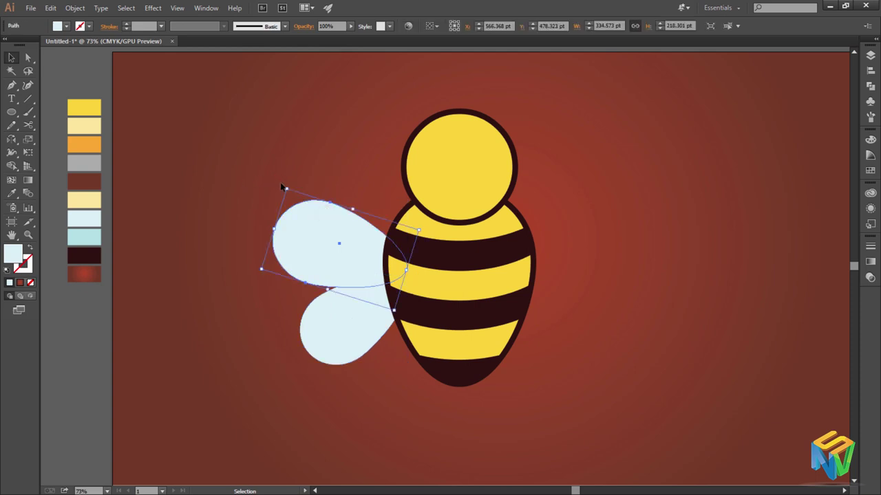
mouse_move(282, 186)
left_mouse_down()
mouse_move(294, 181)
mouse_move(285, 198)
left_mouse_up()
left_click_drag(294, 249, 288, 243)
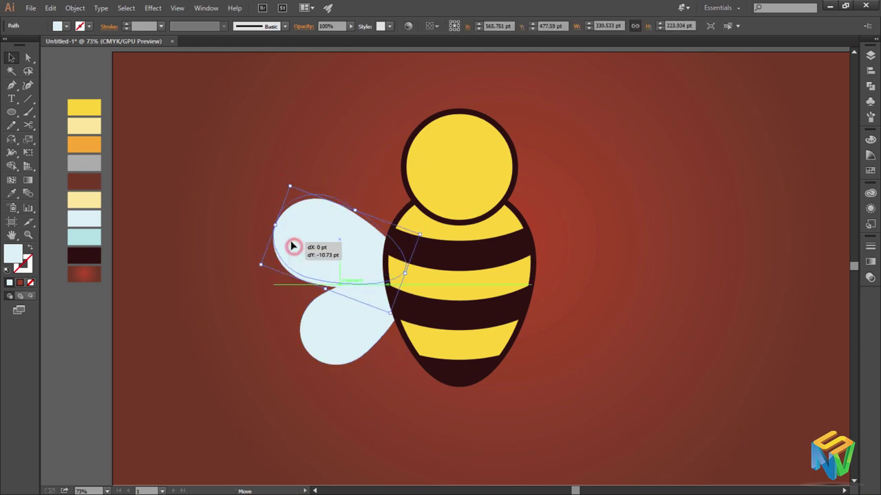
left_click(348, 138)
left_click(354, 357)
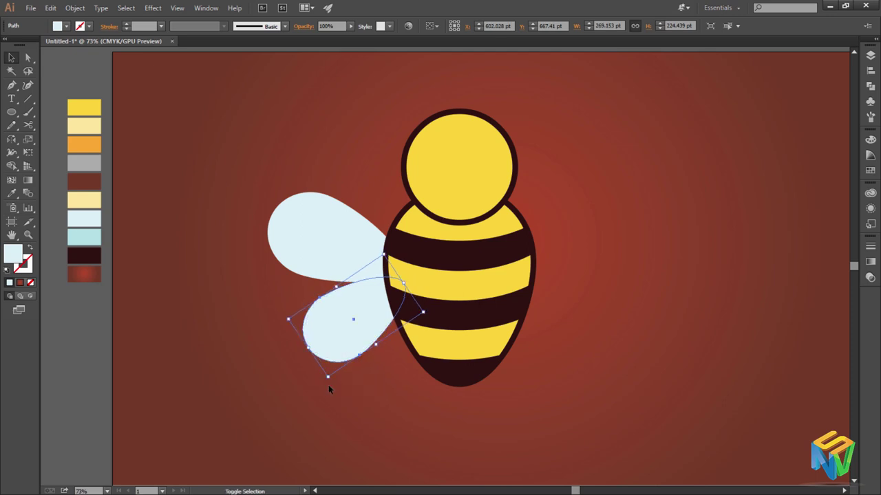
left_click(329, 385)
mouse_move(336, 353)
left_mouse_down()
mouse_move(329, 345)
mouse_move(342, 346)
mouse_move(358, 328)
left_mouse_up()
left_click(339, 378)
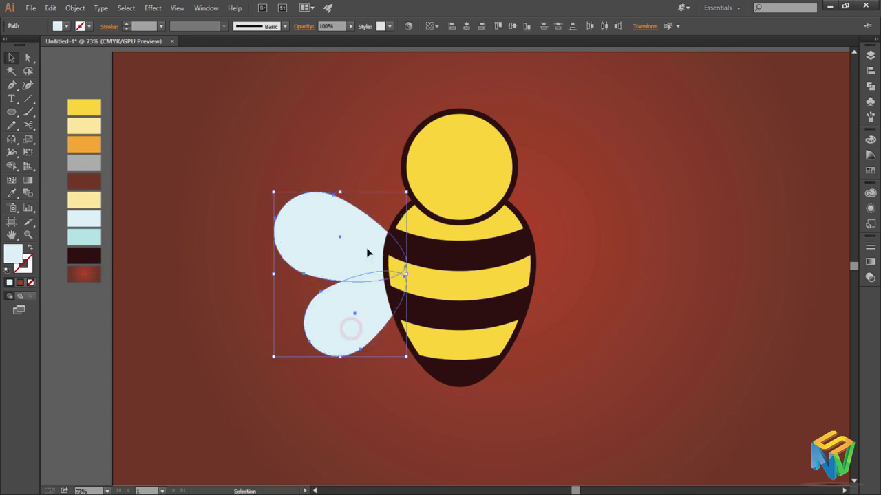
left_click(345, 140)
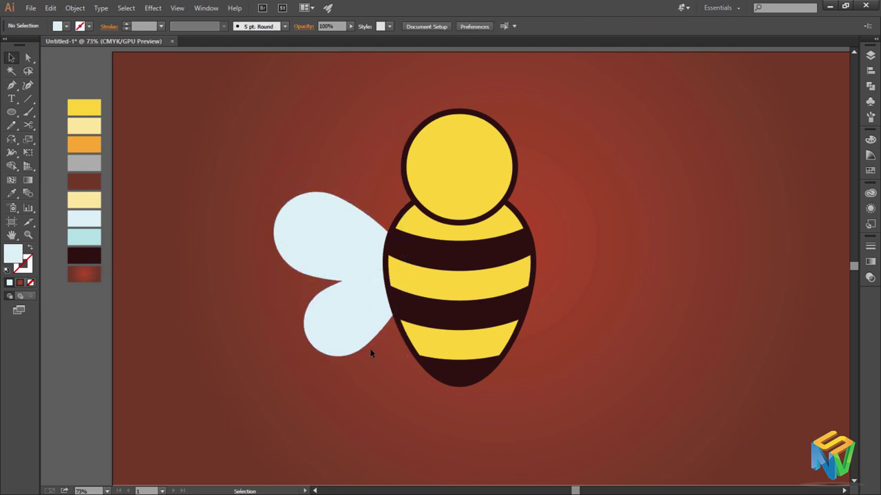
Try a mirrored copy of the wings on the bee's right side, then delete it.
left_click_drag(330, 169, 353, 313)
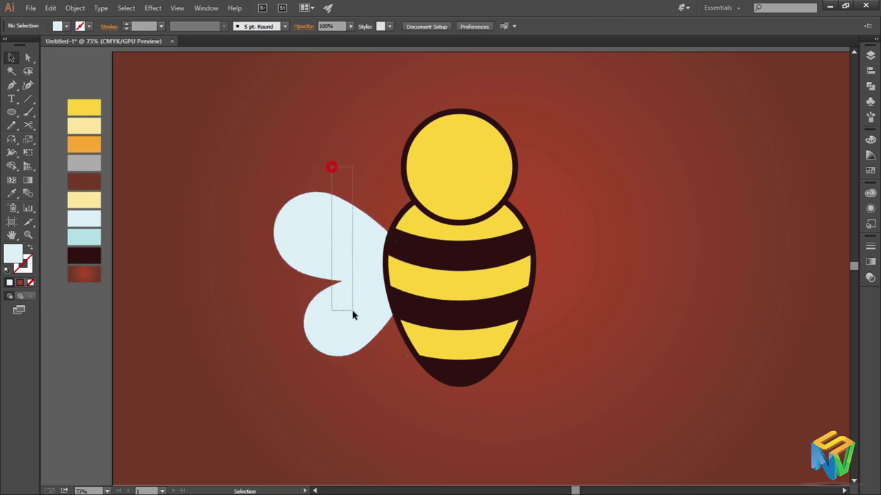
right_click(352, 313)
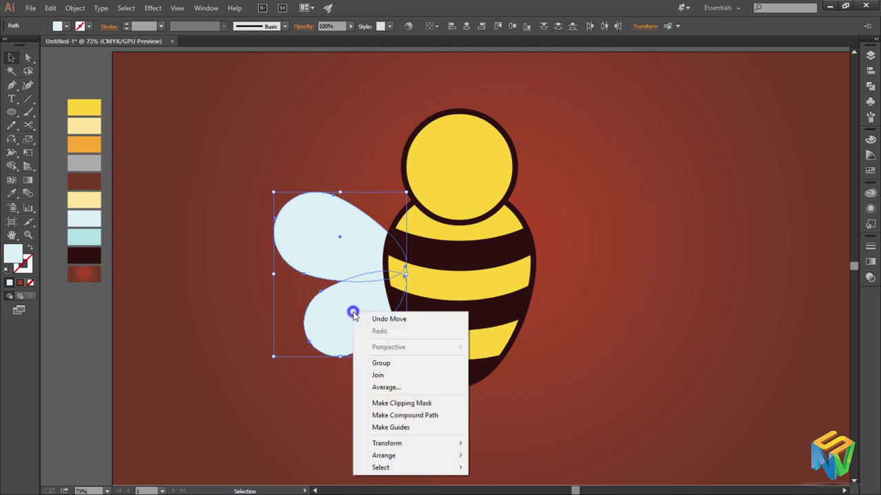
left_click(386, 446)
left_click(523, 388)
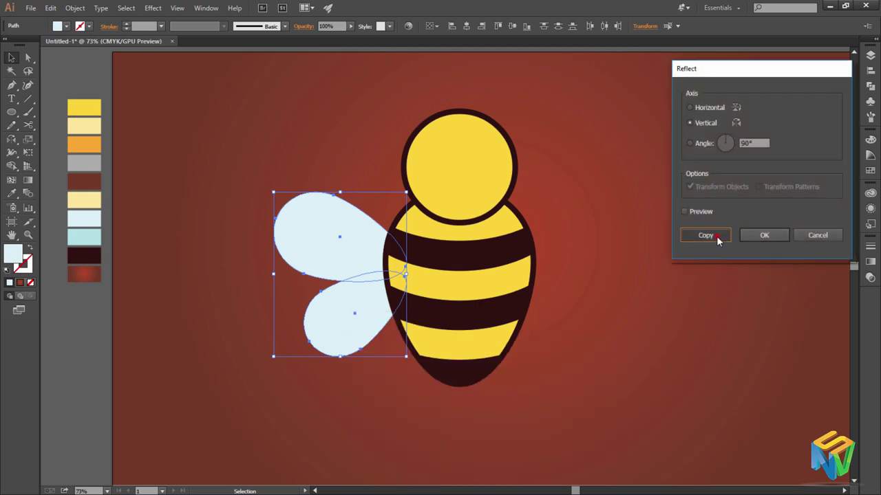
left_click(715, 238)
left_click_drag(360, 259, 587, 255)
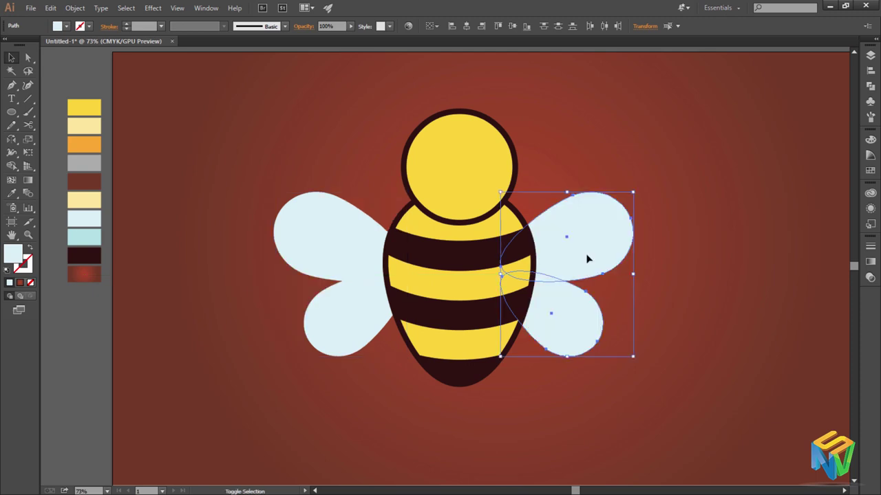
left_click(712, 270)
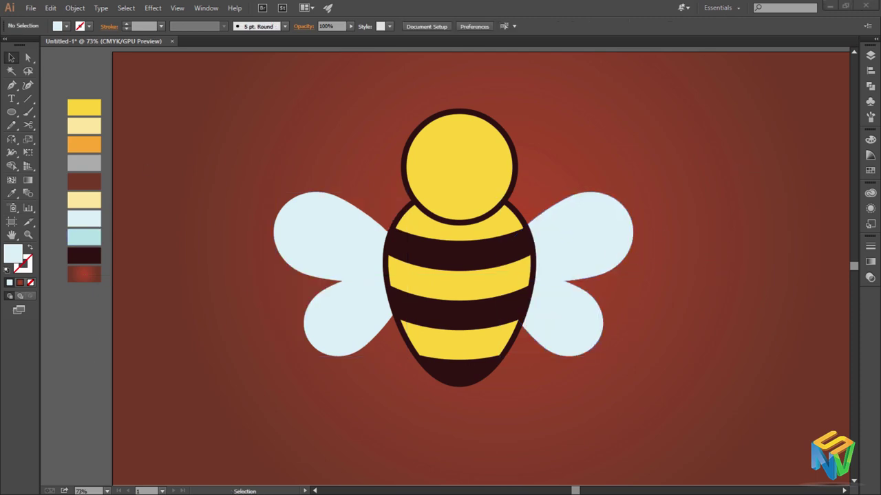
left_click(441, 401)
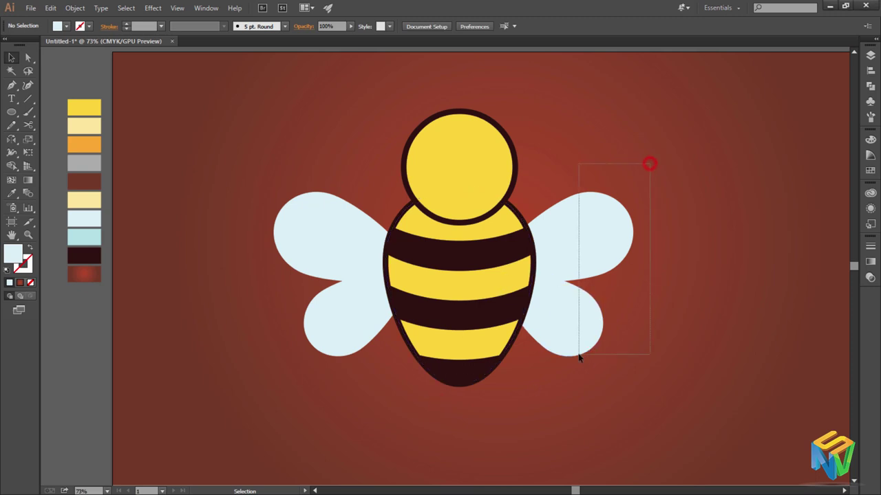
left_click_drag(578, 356, 579, 358)
key("Delete")
Move the bee body right, away from the wings.
left_click(357, 290)
left_click(360, 257)
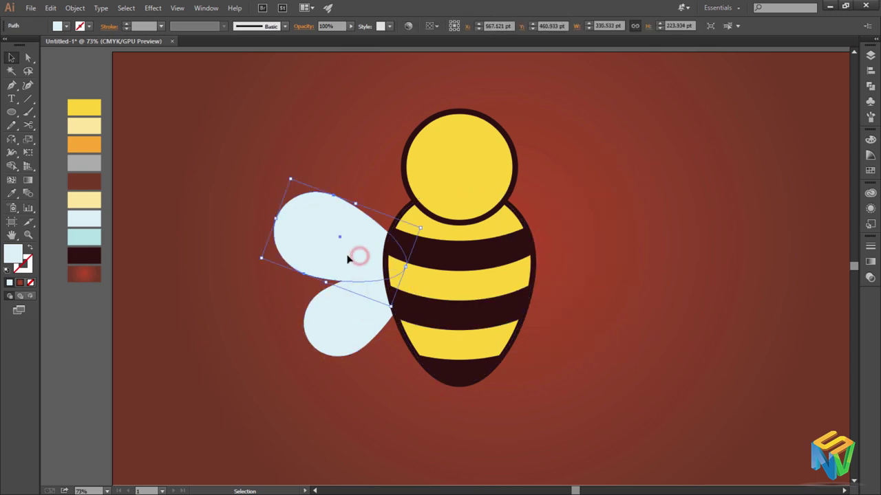
left_click(363, 320, "shift")
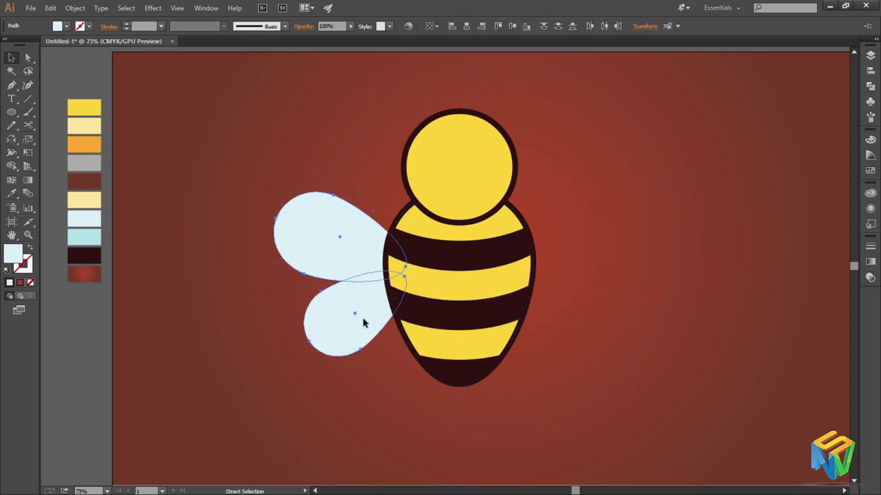
left_click(516, 252)
left_click_drag(486, 309, 665, 309)
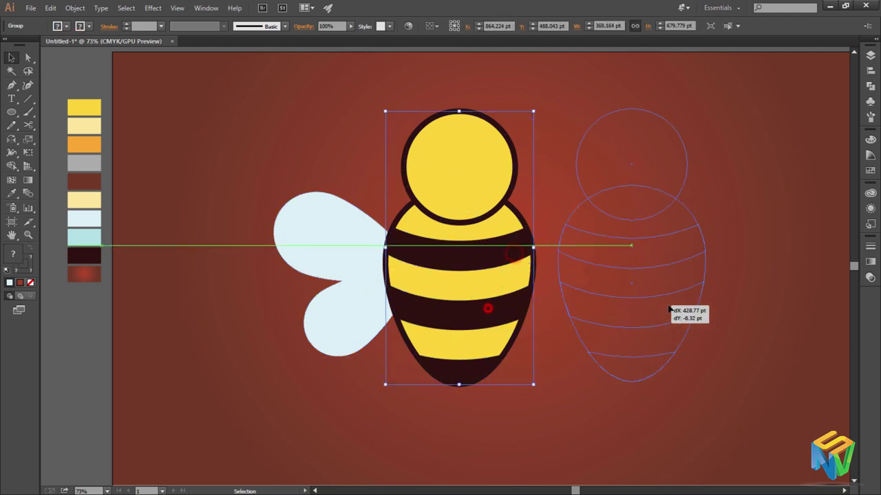
left_click(554, 295)
Give both wings the bee's thick dark outline using the Eyedropper.
key("a")
left_click(378, 255)
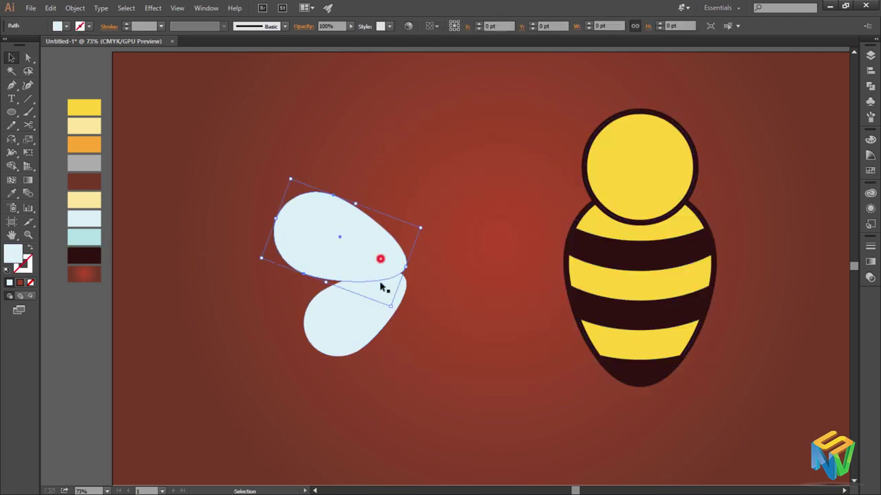
left_click(372, 291, "shift")
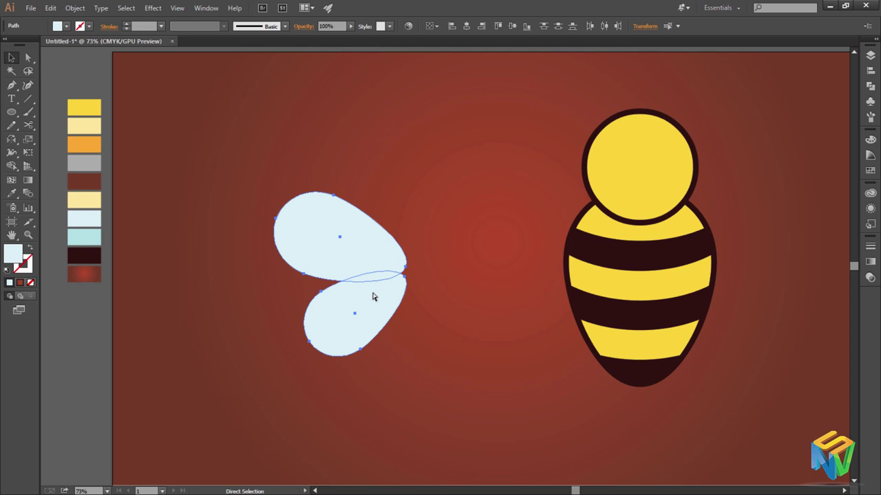
key("v")
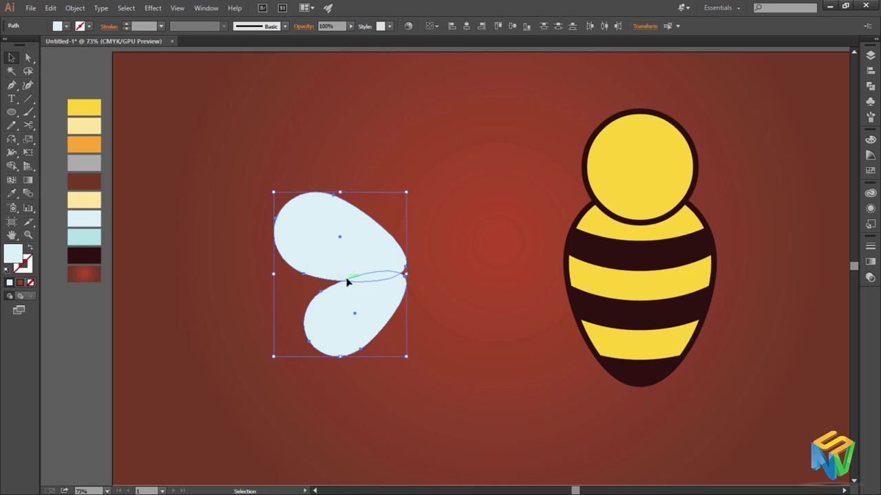
key("i")
left_click(589, 179)
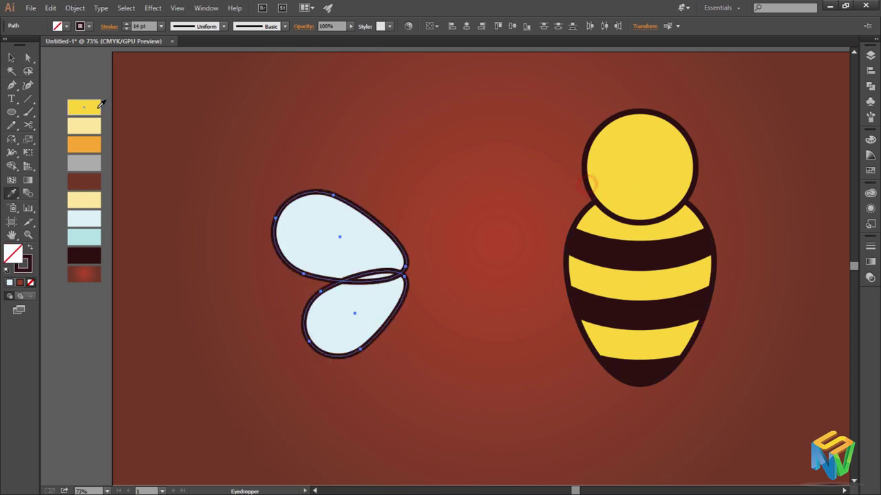
Bring the upper wing to the front, over the lower wing.
left_click(11, 58)
left_click(323, 115)
left_click(322, 201)
right_click(320, 200)
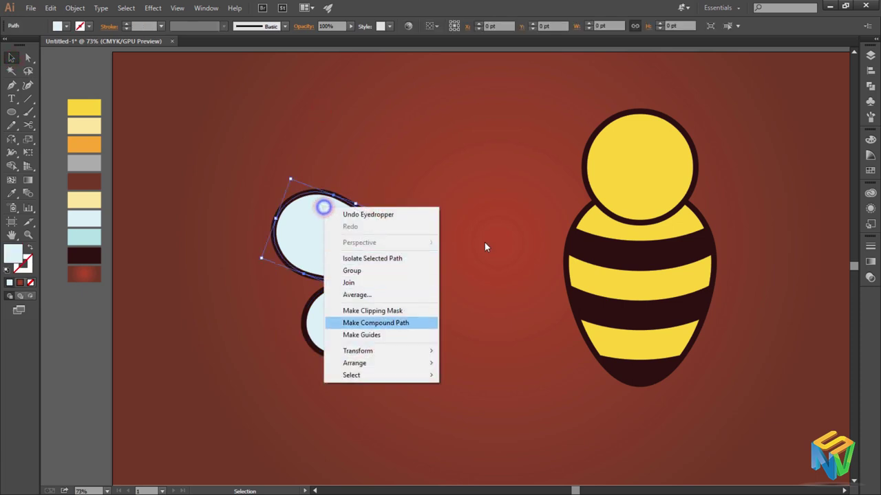
left_click(486, 236)
right_click(297, 211)
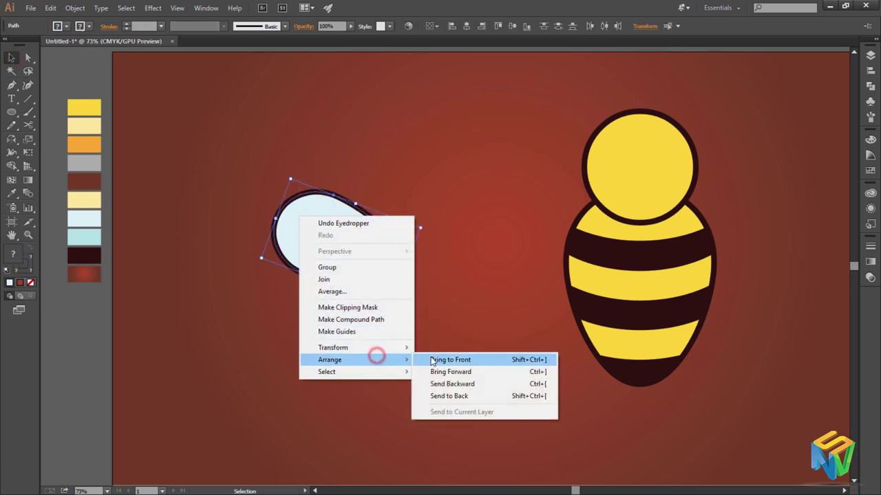
left_click(430, 356)
left_click(473, 254)
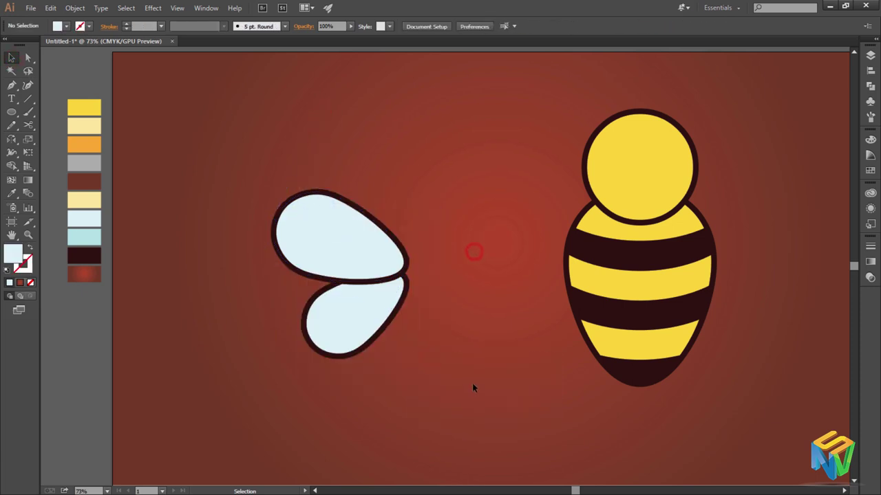
Select both the upper and lower wings together.
left_click(341, 258)
left_click(356, 298, "shift")
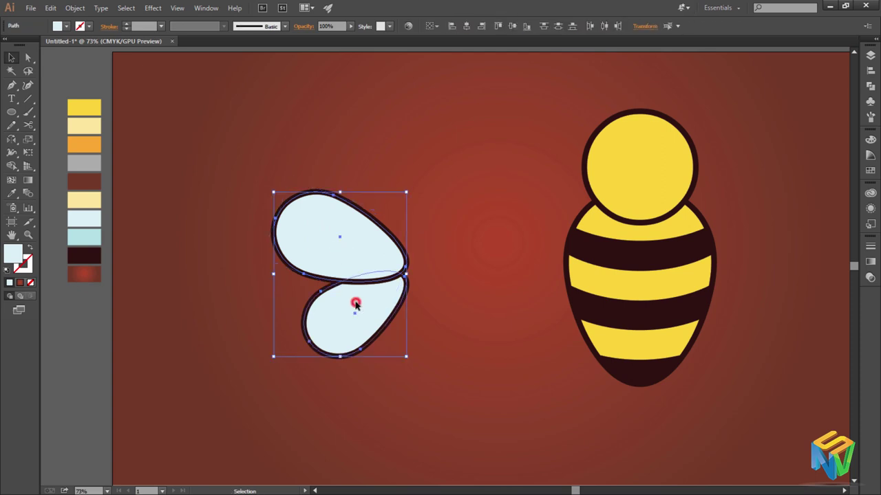
key("v")
left_click(426, 315)
left_click(351, 309)
left_click(333, 234, "shift")
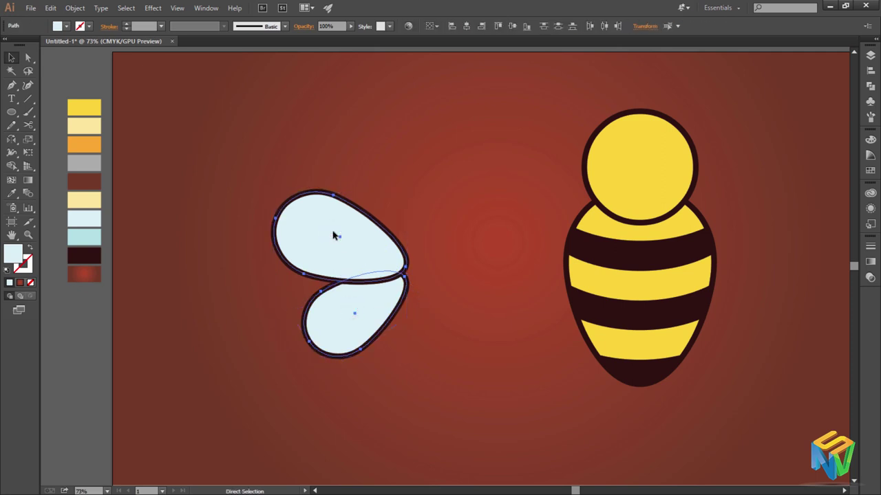
Move both wings further to the right.
key("v")
left_click(390, 213)
left_click(350, 265)
left_click(346, 303, "shift")
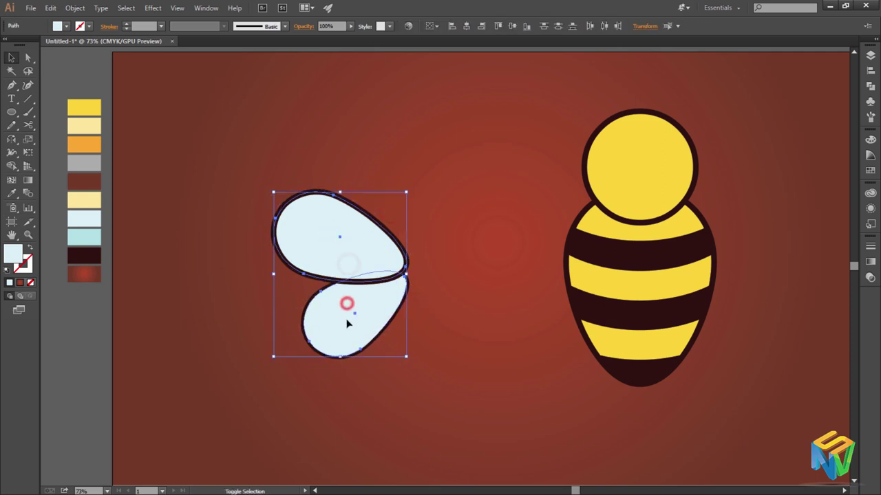
left_click(498, 218)
left_click_drag(407, 334, 436, 183)
left_click_drag(369, 334, 421, 332)
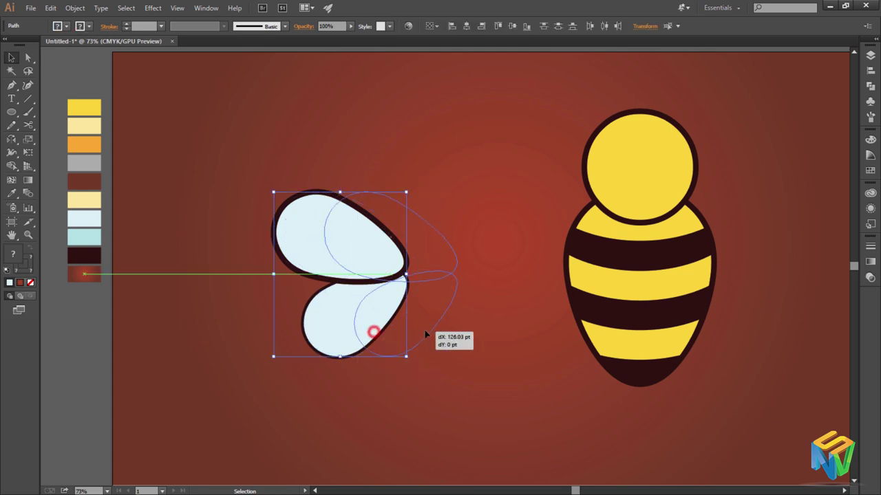
Place a duplicate of both wings to their left.
left_click(494, 358)
left_click(419, 330)
left_click(402, 245, "shift")
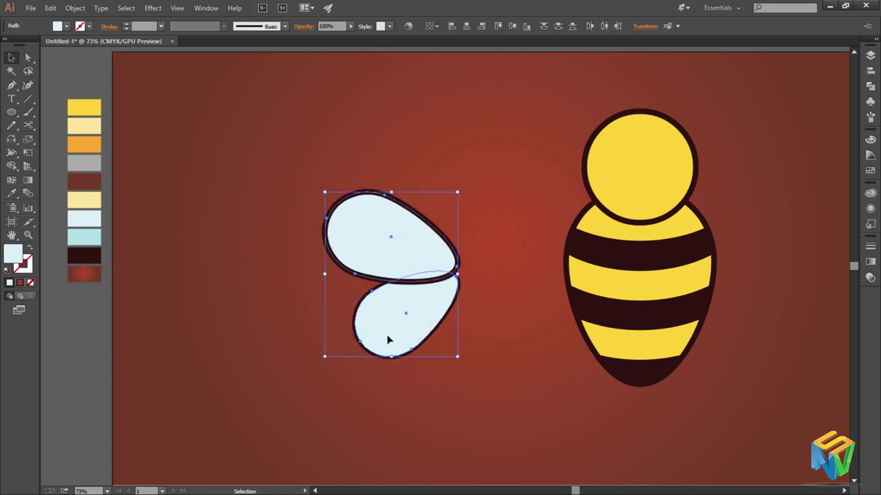
left_click_drag(387, 339, 240, 338)
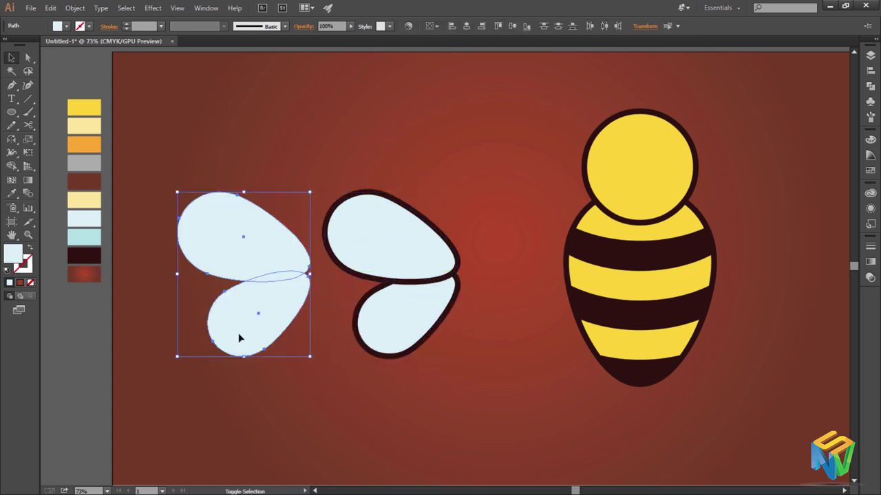
left_click(254, 375)
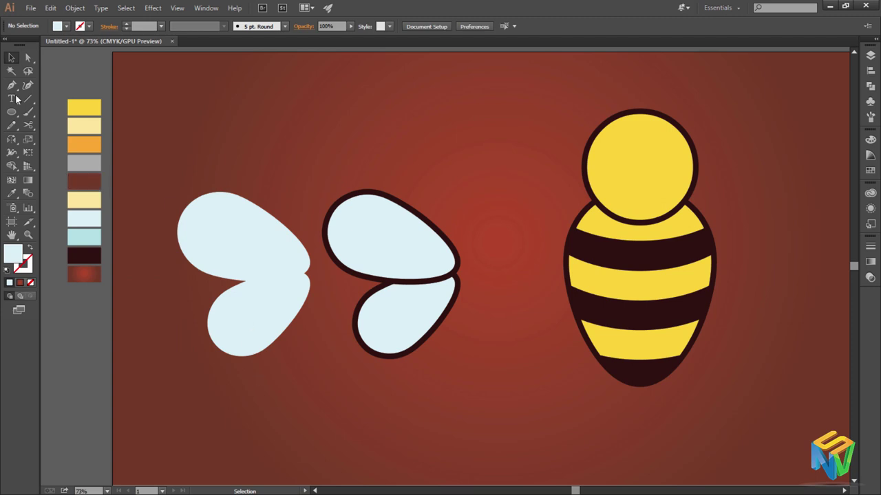
Draw ellipses over the upper and lower wings of the copy.
left_click_drag(153, 167, 291, 249)
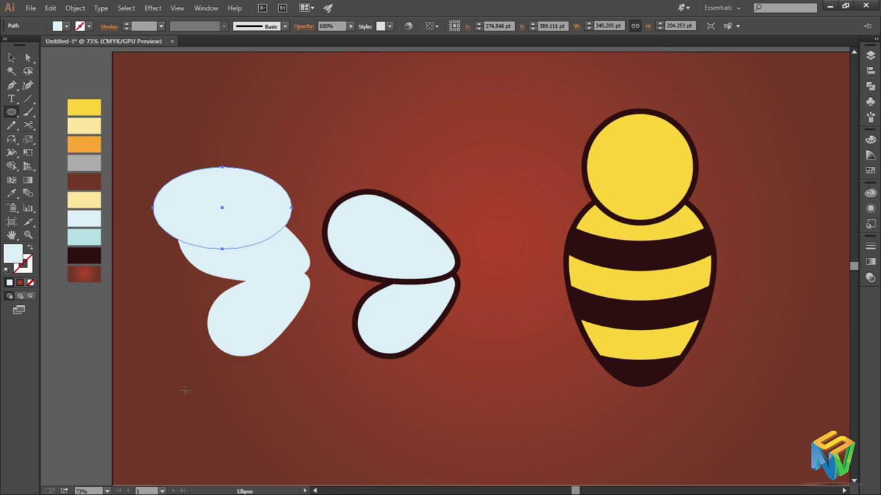
left_click_drag(185, 327, 298, 419)
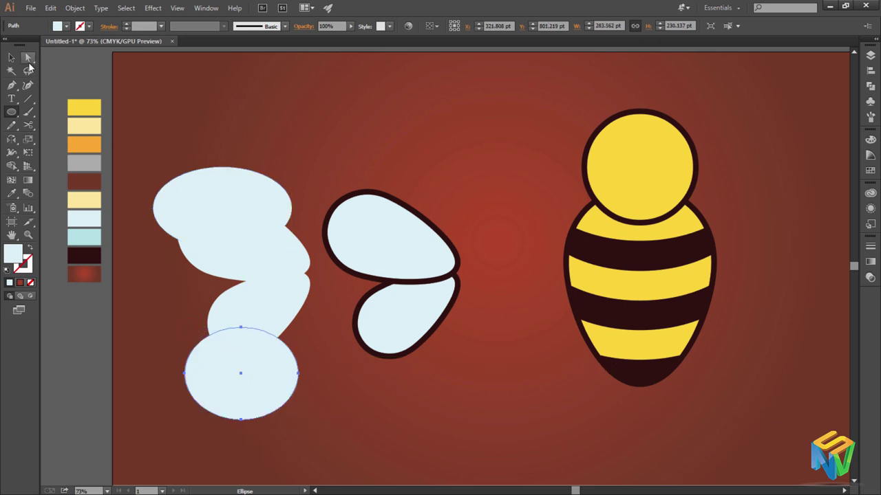
left_click(11, 57)
mouse_move(240, 361)
left_mouse_down()
mouse_move(240, 337)
mouse_move(249, 362)
left_mouse_up()
left_click(322, 326)
Trim the ellipses and wing copies into two teardrop shapes with Shape Builder.
left_click(13, 170)
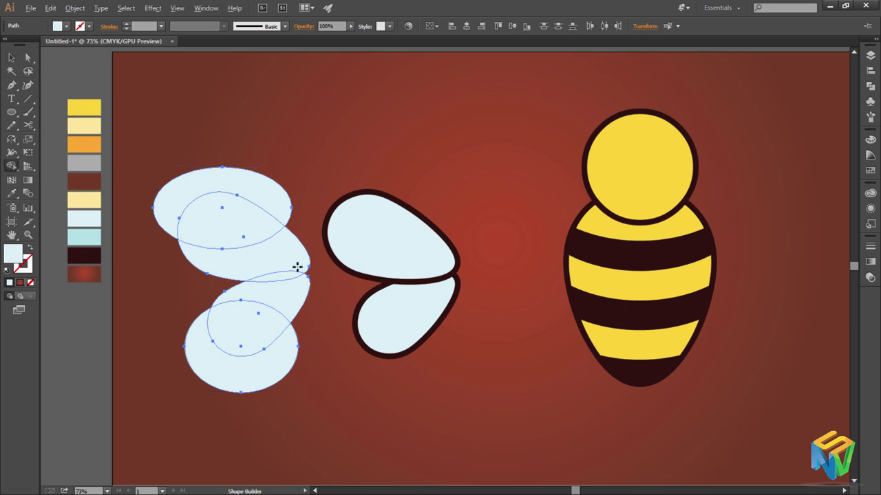
left_click(287, 264, "alt")
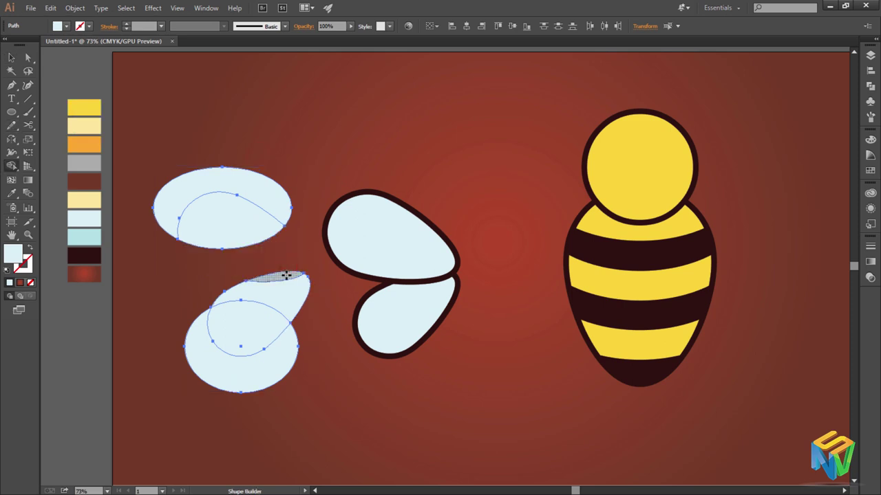
left_click(286, 275, "alt")
left_click(251, 371, "alt")
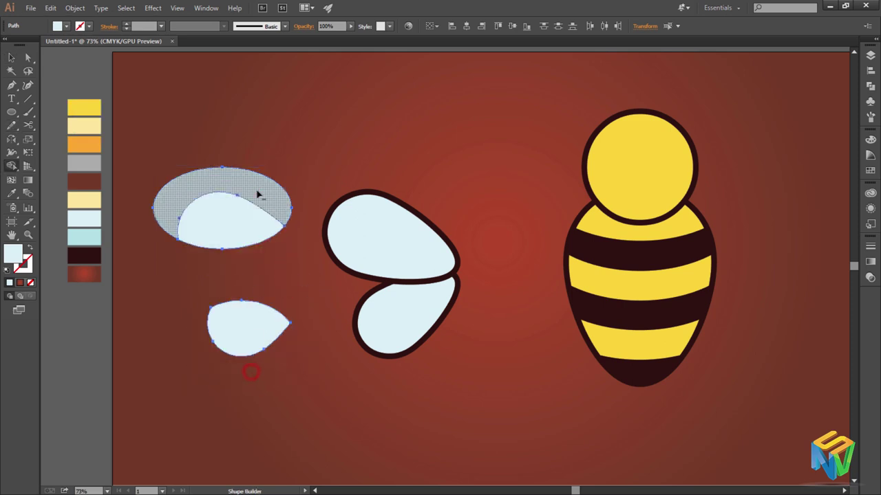
left_click(257, 193, "alt")
Fill the teardrops with the darker pale blue and place one on the upper wing.
left_click(11, 62)
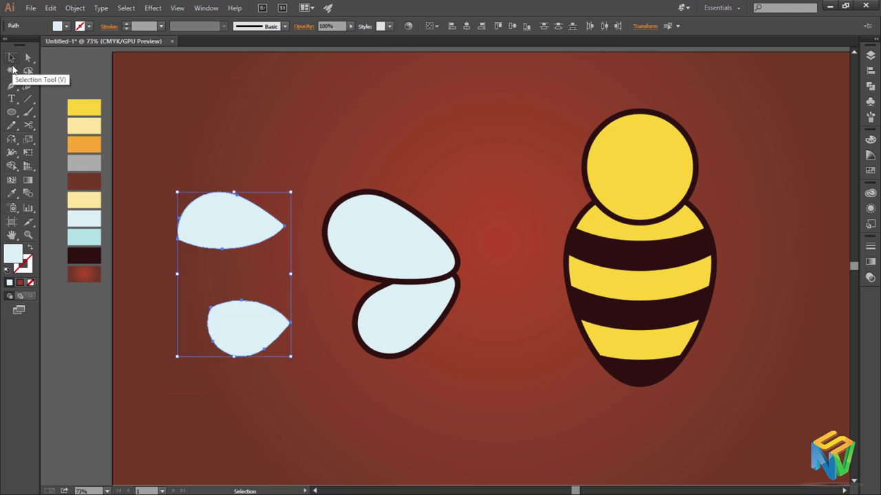
key("i")
left_click(90, 234)
key("v")
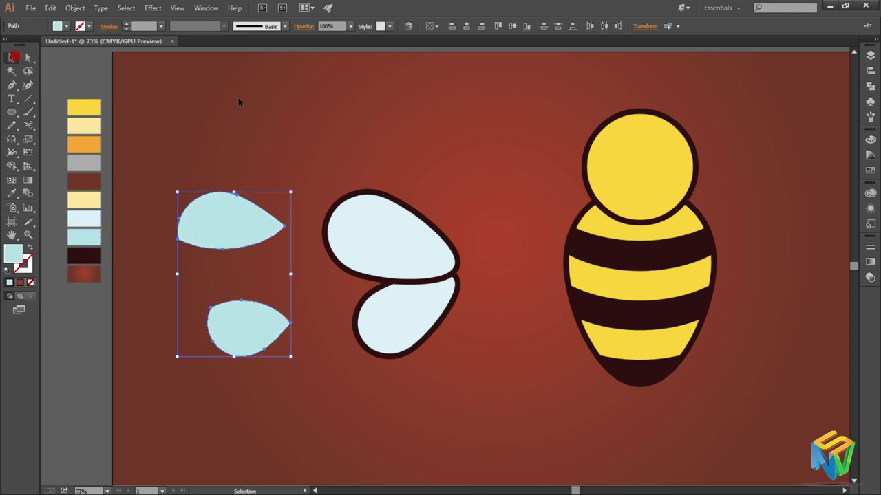
left_click(236, 99)
left_click_drag(264, 227, 409, 246)
Place a teardrop on the lower wing and bring the outlined wings in front of the shading.
left_click(283, 255)
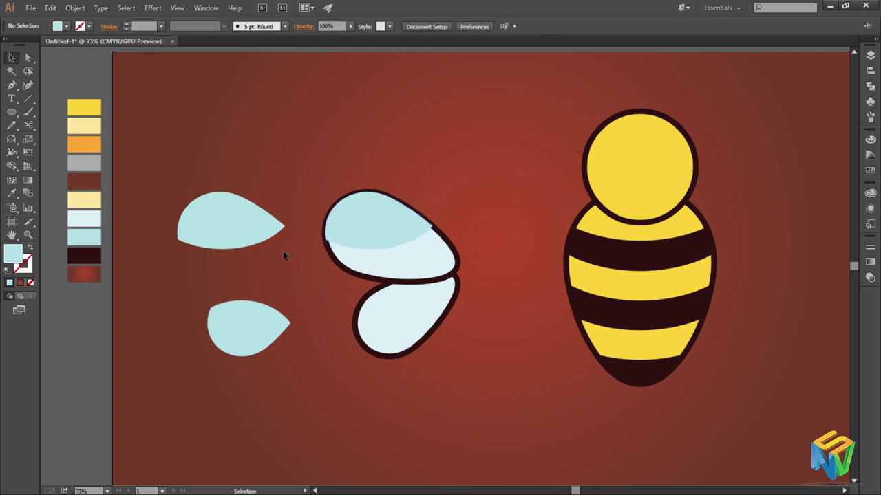
left_click_drag(247, 329, 395, 324)
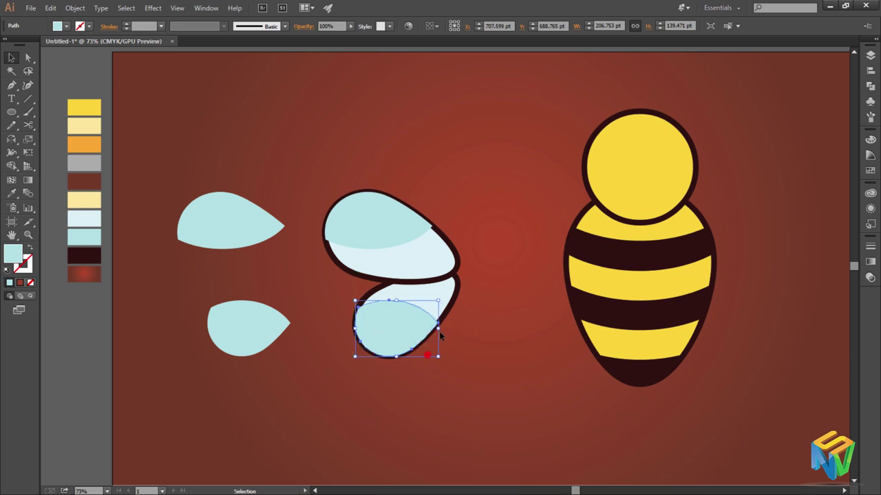
left_click(446, 306)
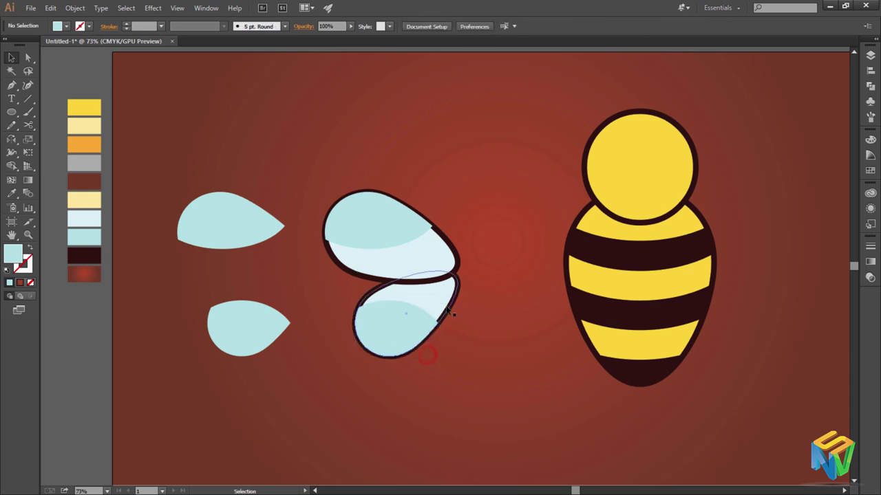
left_click(457, 257, "shift")
right_click(458, 257)
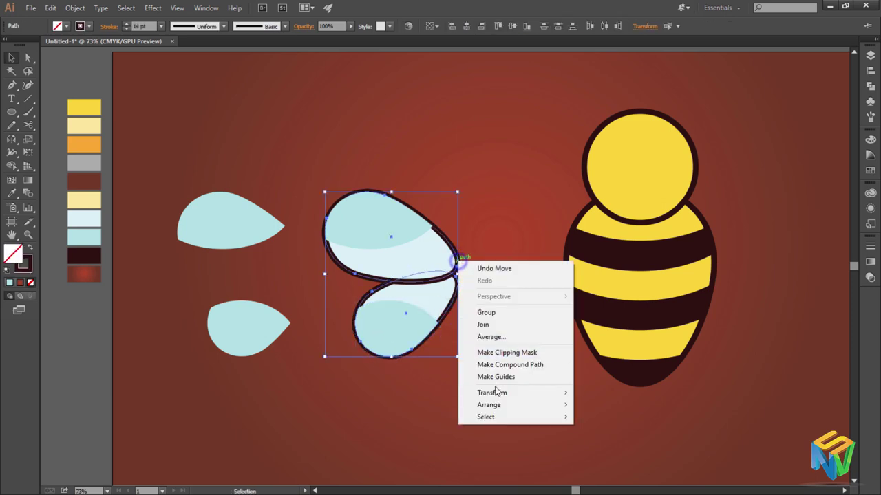
left_click(591, 404)
left_click(481, 417)
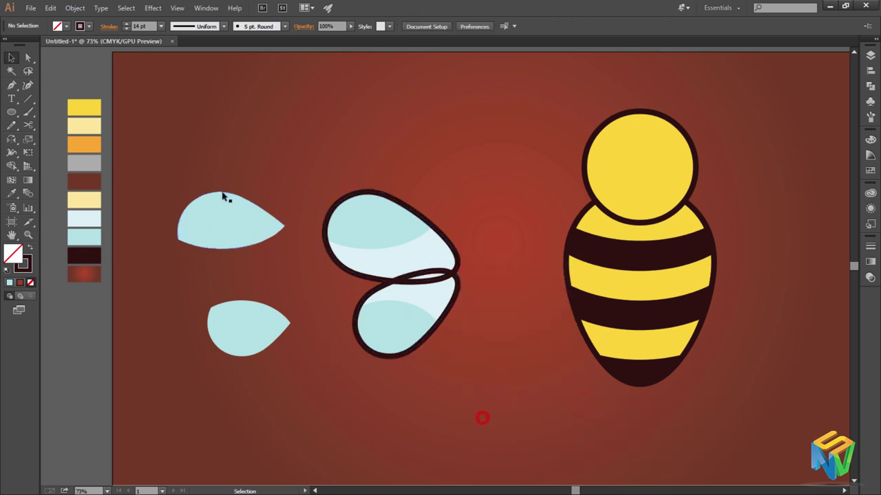
Delete the two leftover teardrop copies on the left.
left_click_drag(243, 346, 244, 346)
key("Delete")
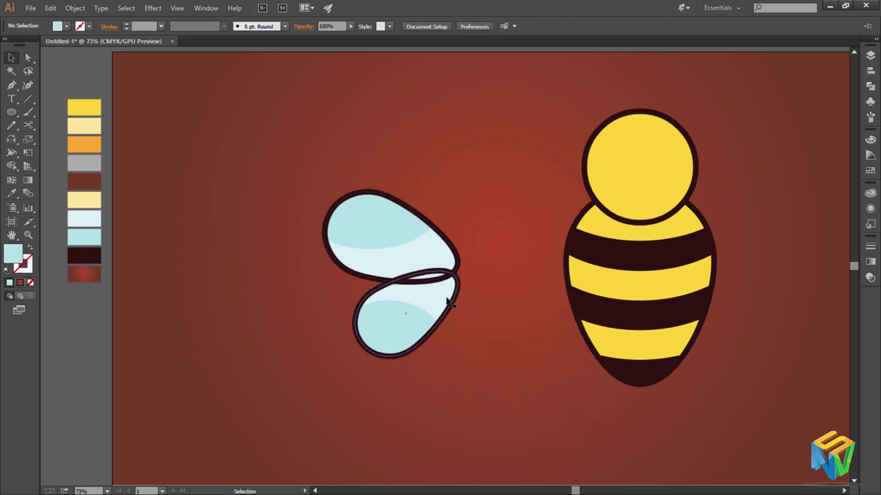
right_click(396, 305)
left_click(478, 286)
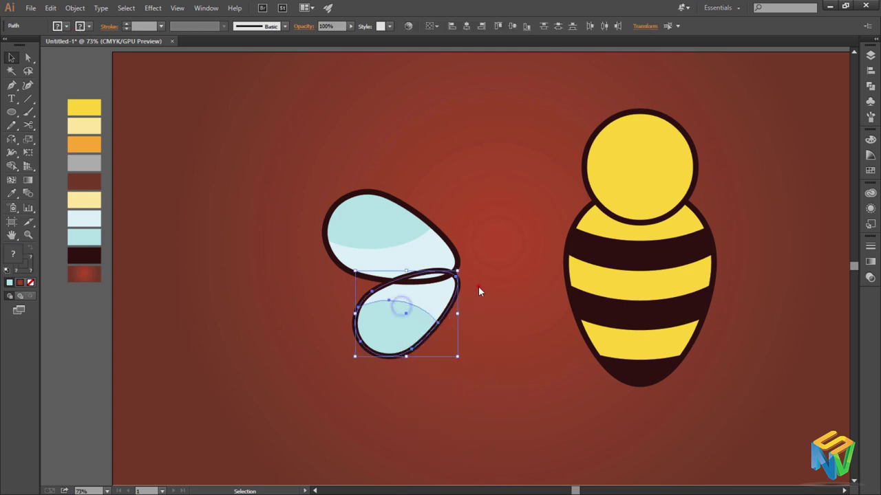
Bring the upper wing in front of the lower wing, then select the bee body.
left_click_drag(448, 251, 449, 251)
right_click(427, 248)
left_click(571, 392)
left_click(535, 348)
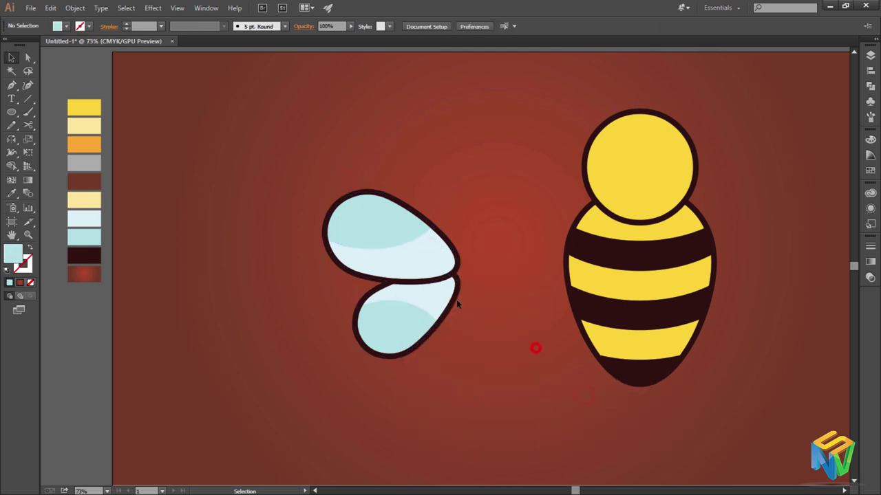
left_click_drag(370, 360, 363, 370)
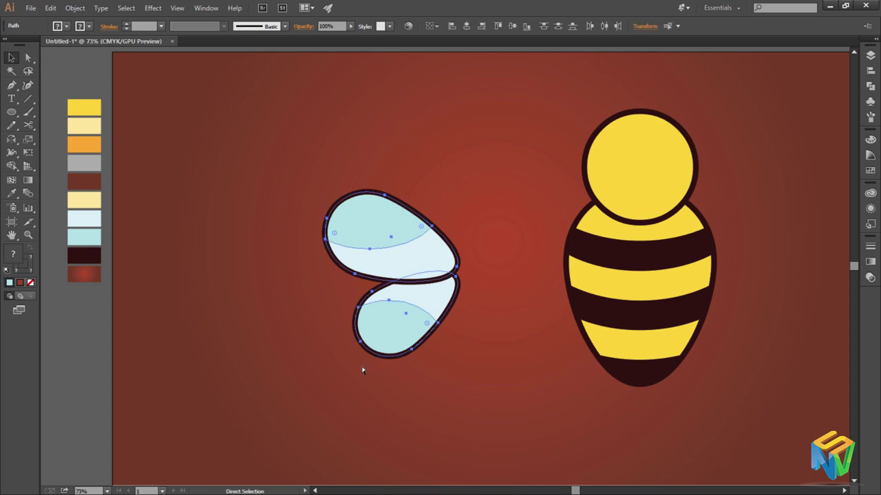
left_click(456, 413)
left_click(594, 295)
Move the striped body over the wings and bring it to the front.
left_click_drag(648, 298, 506, 293)
left_click(540, 395)
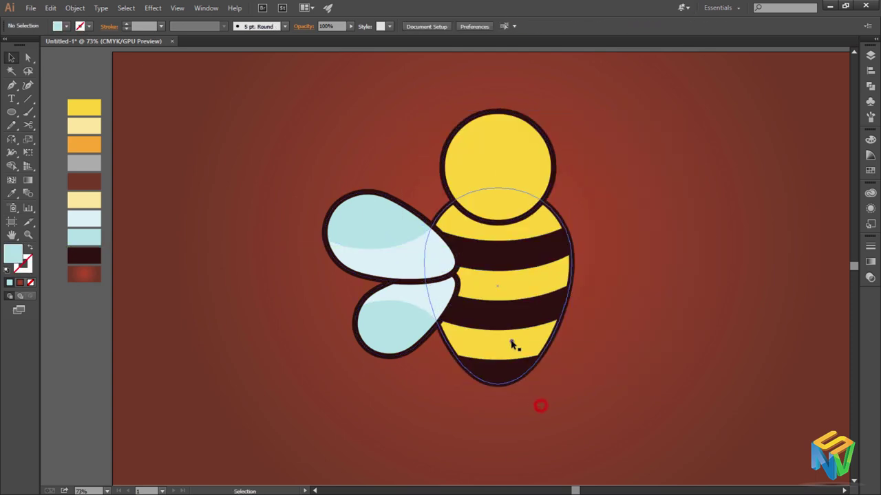
right_click(511, 341)
left_click(511, 339)
right_click(510, 339)
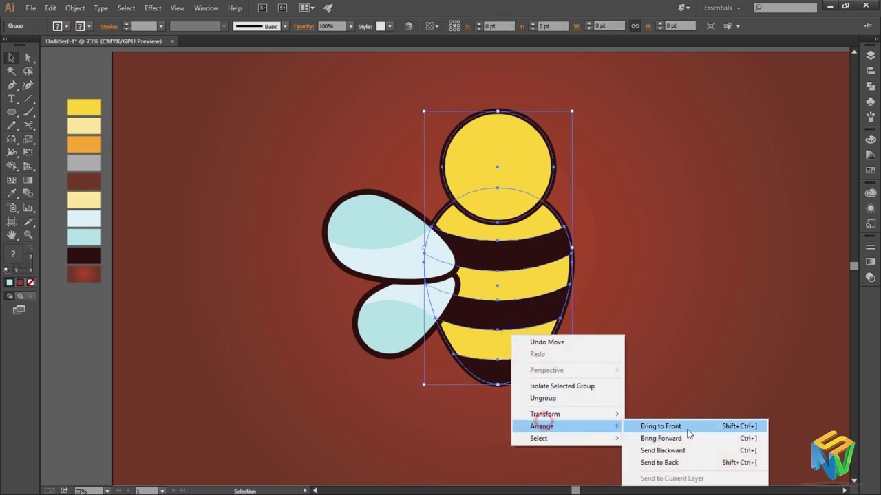
left_click(684, 424)
left_click(669, 364)
Make a vertically reflected copy of the wings and move it to the body's right side.
left_click(396, 309)
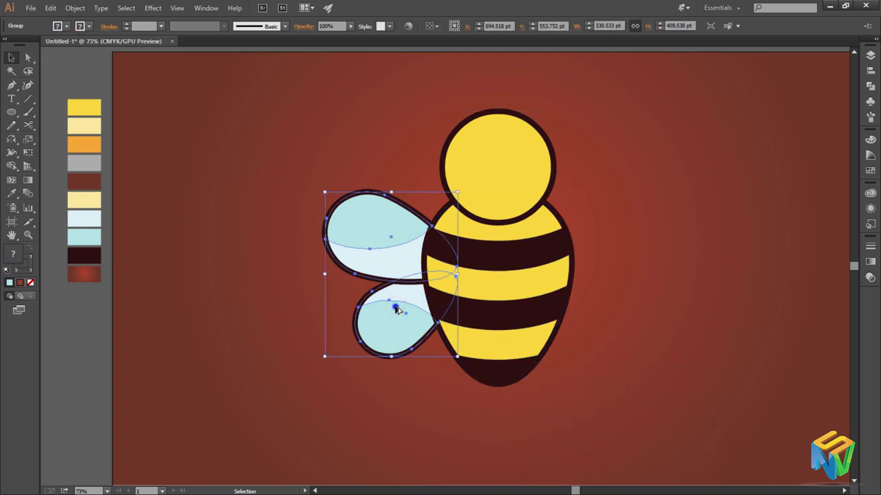
right_click(412, 302)
right_click(373, 324)
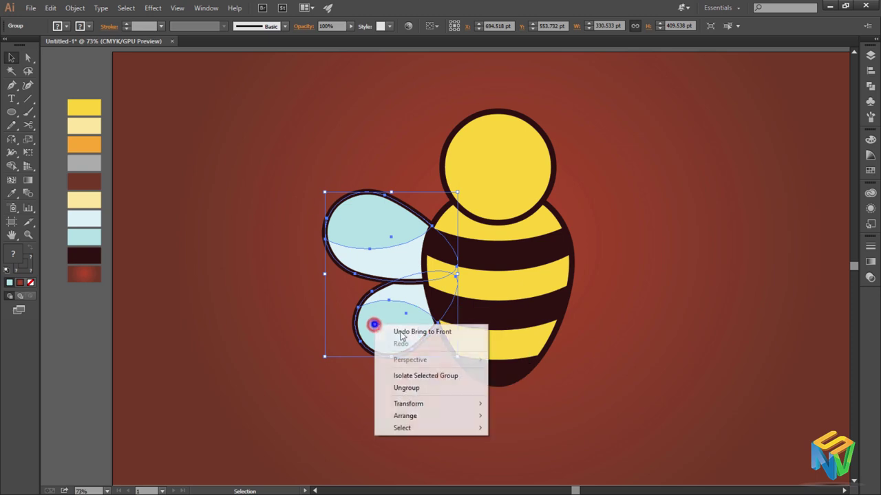
left_click(539, 349)
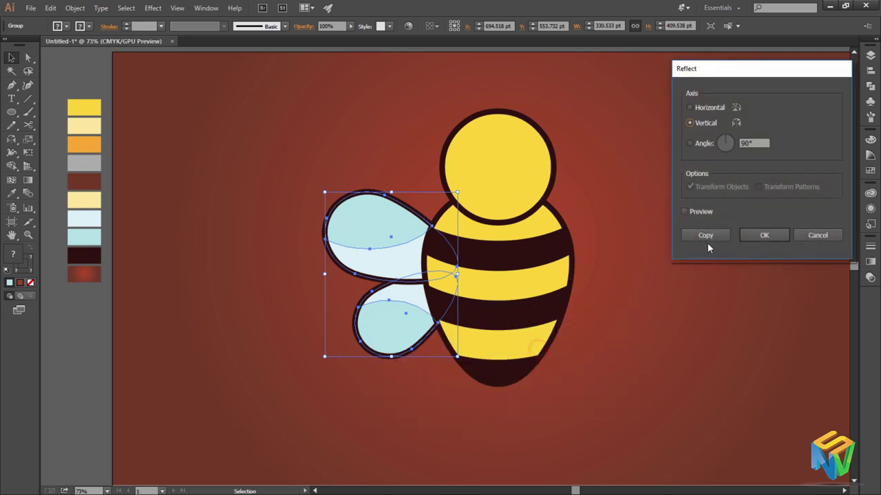
left_click(706, 237)
left_click_drag(378, 270, 600, 276)
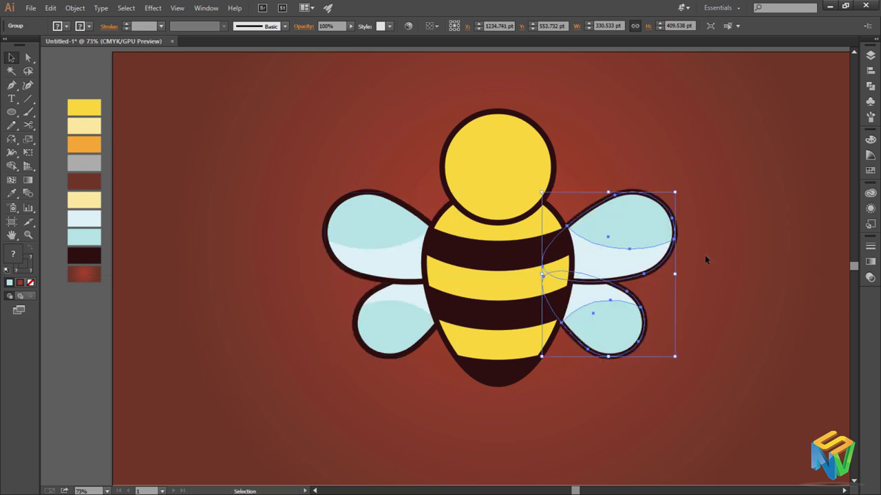
left_click(713, 267)
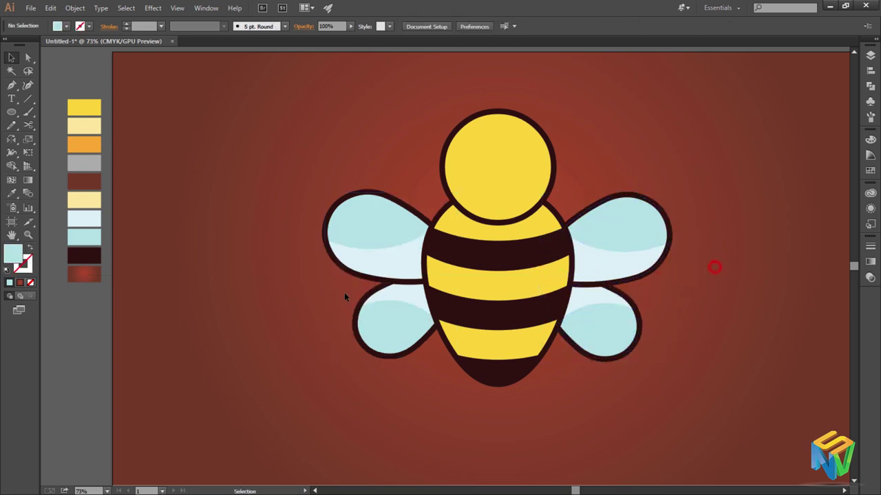
left_click(377, 305)
left_click(633, 243)
Select both wing pairs and try stretching them taller, then undo the stretch.
key("ctrl+shift+a")
left_click(659, 241)
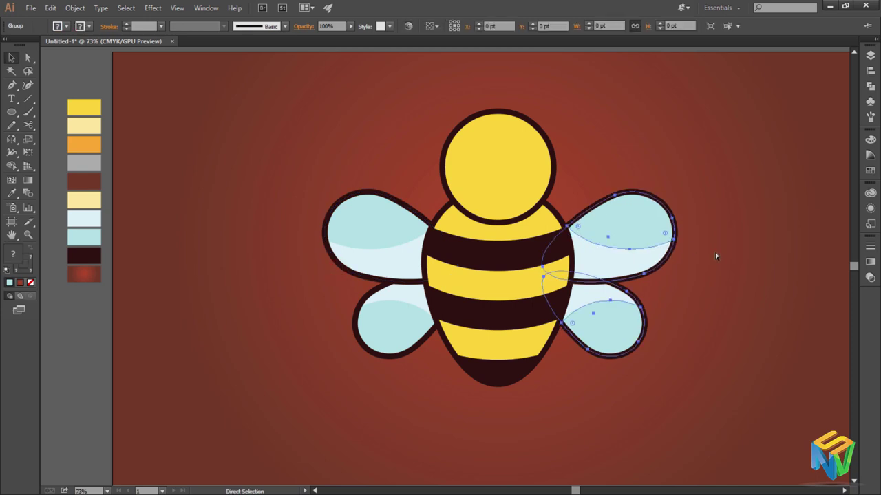
left_click(361, 255)
left_click(606, 243)
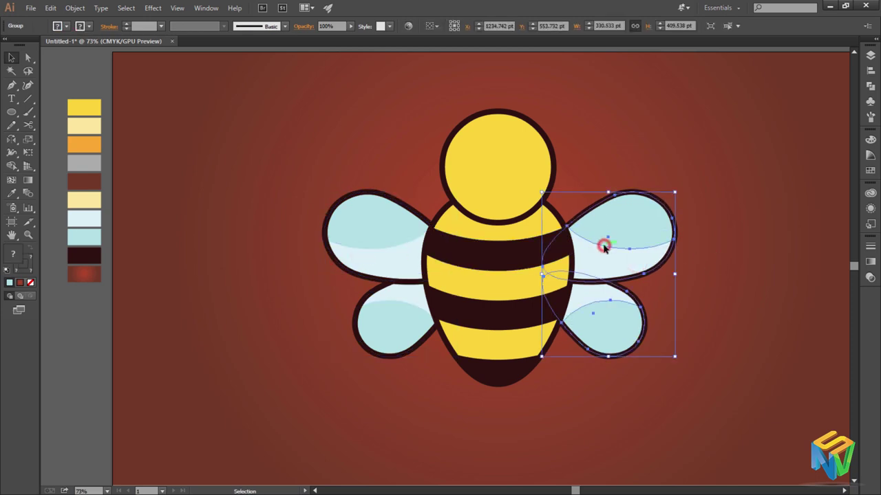
left_click(382, 258)
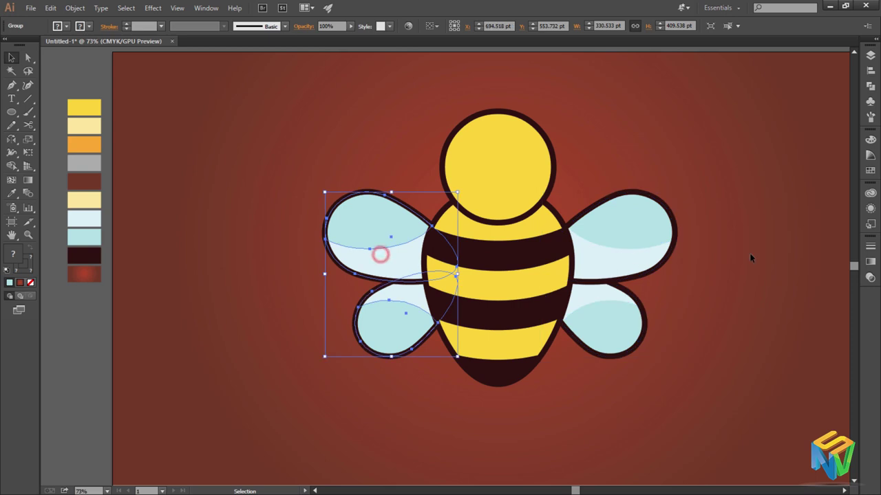
key("ctrl+shift+a")
left_click(607, 242)
left_click(407, 301, "shift")
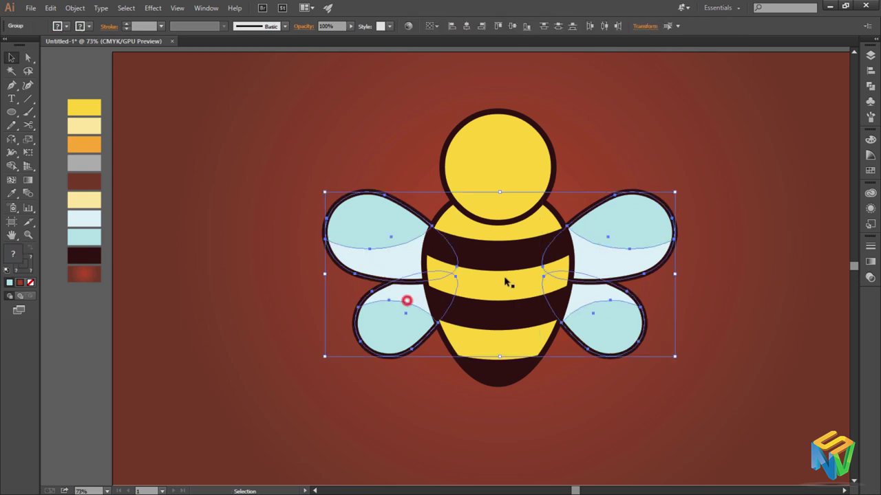
left_click_drag(501, 356, 501, 372)
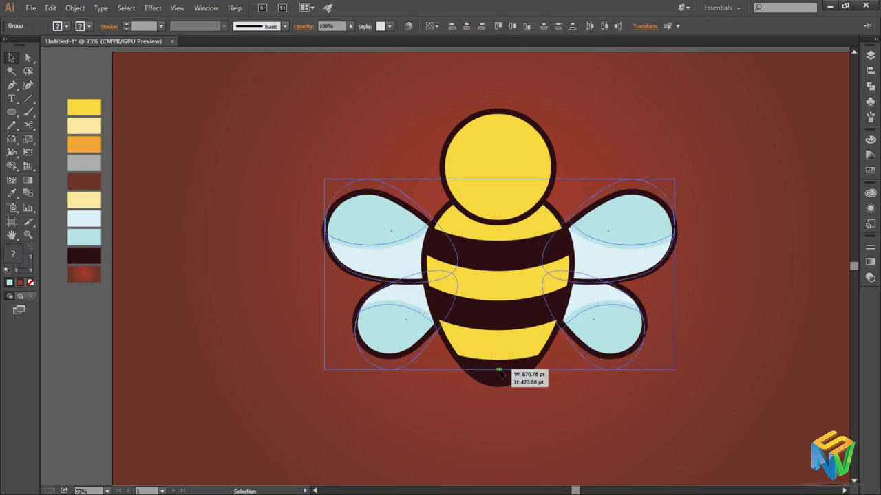
left_click(676, 305)
key("ctrl+z")
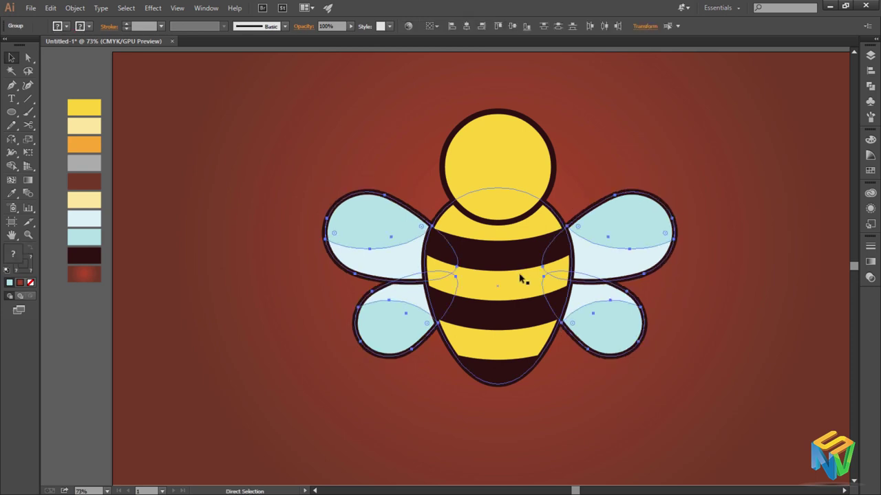
key("ctrl+z")
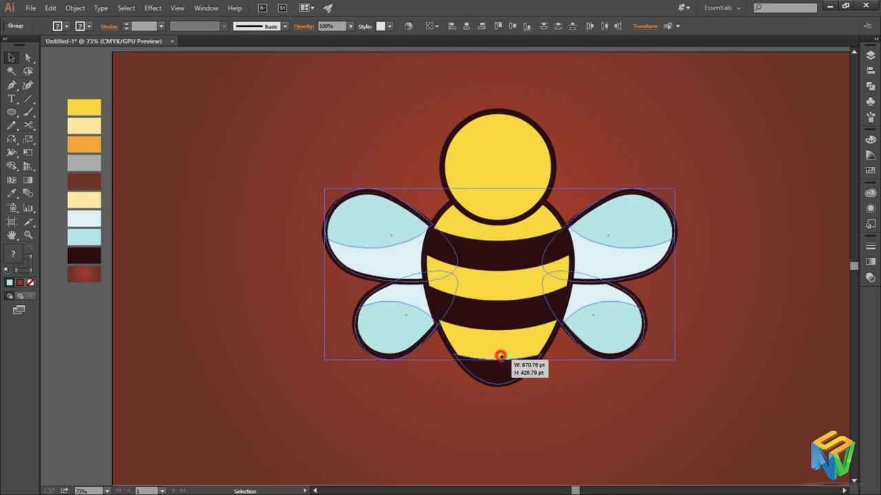
Try squeezing both wing pairs narrower, then undo the change.
left_click(456, 437)
left_click(508, 345)
left_click(670, 302)
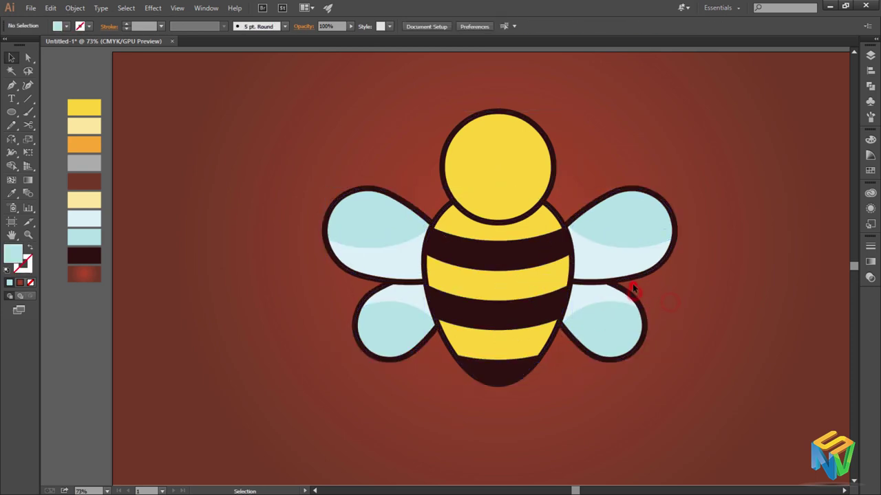
left_click(630, 269)
left_click(379, 261, "shift")
left_click_drag(675, 275, 655, 276)
left_click(680, 273)
left_click(622, 265)
key("ctrl+z")
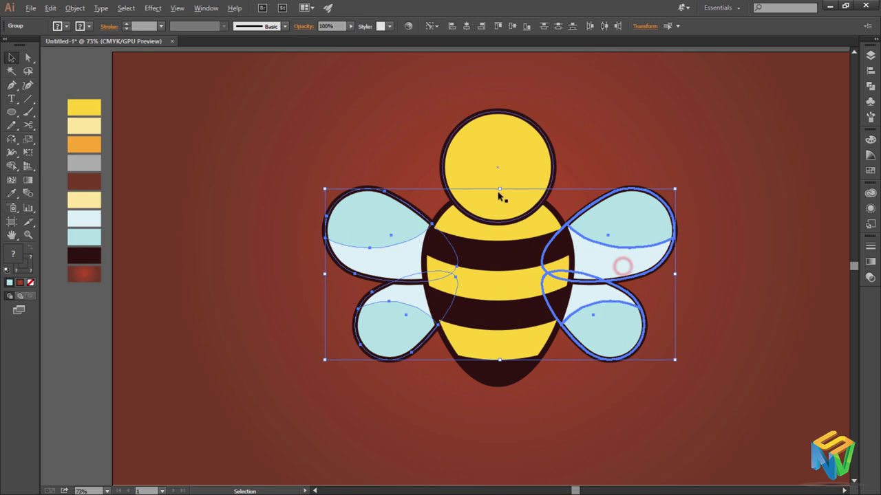
Shorten both wing pairs vertically, then fine-tune their height slightly.
left_click_drag(501, 190, 503, 203)
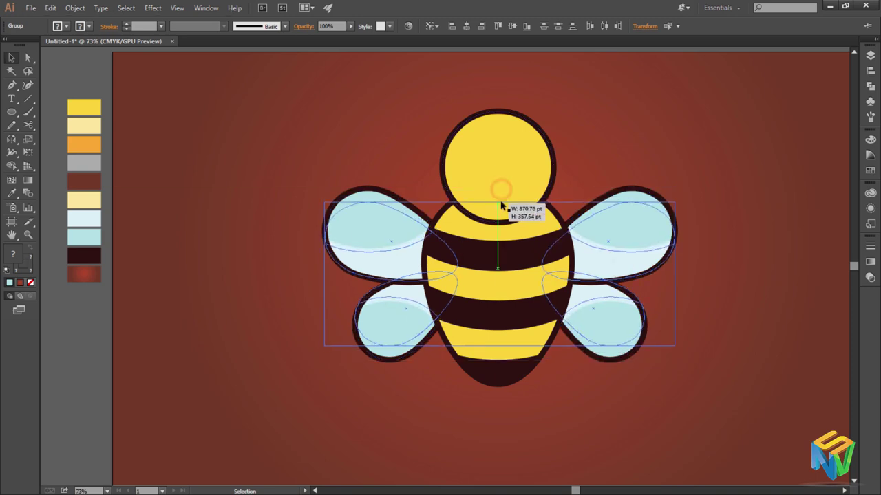
left_click(588, 144)
left_click(603, 311)
left_click(380, 319, "shift")
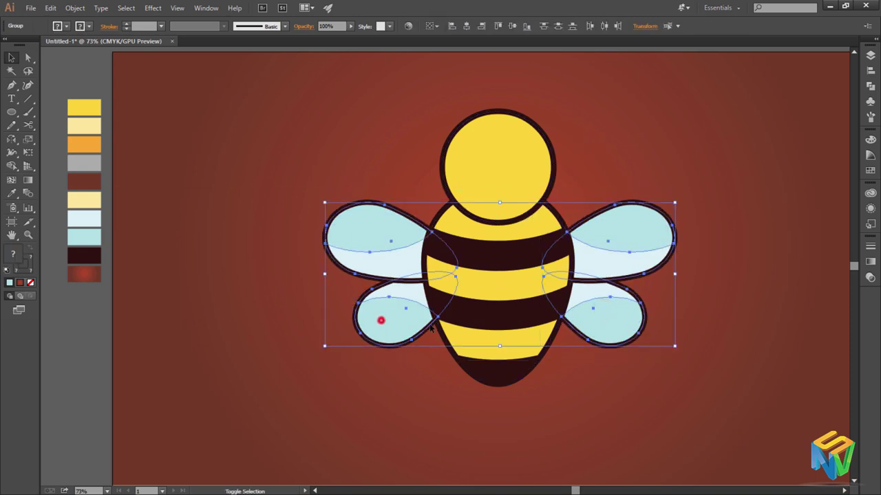
left_click_drag(502, 347, 502, 354)
Move the whole bee slightly left and down.
left_click(607, 407)
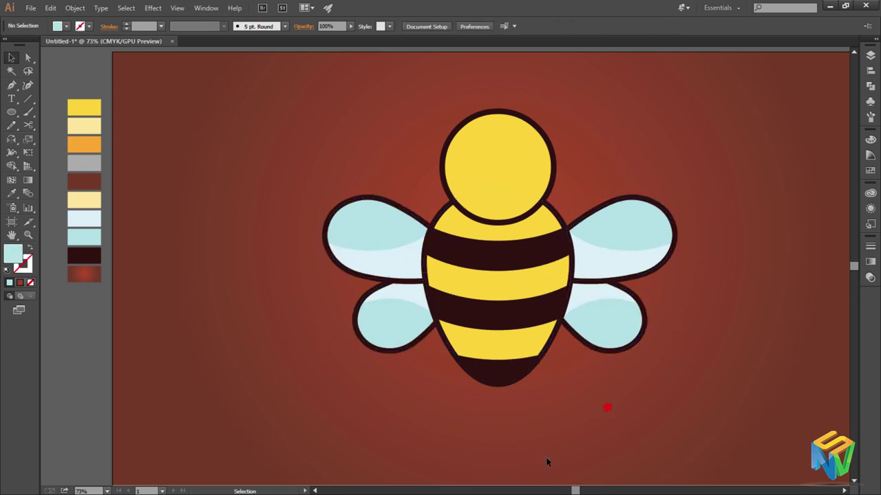
left_click_drag(330, 110, 592, 395)
left_click_drag(534, 324, 515, 335)
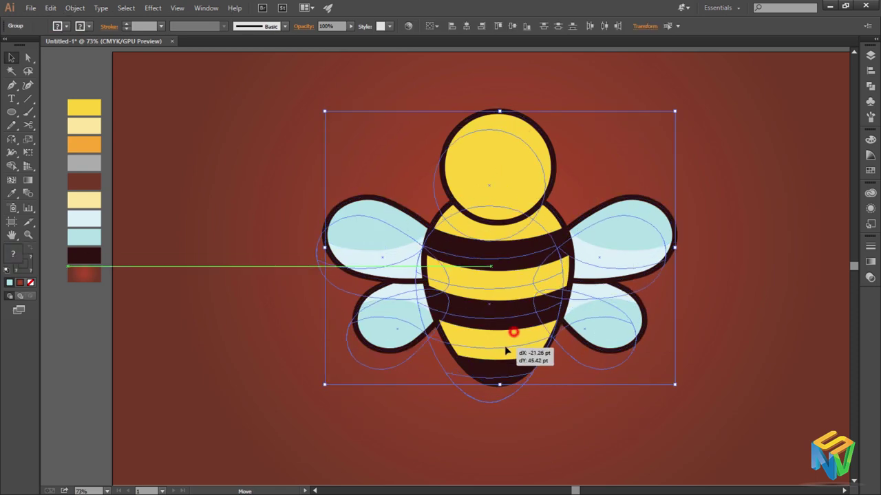
left_click(770, 283)
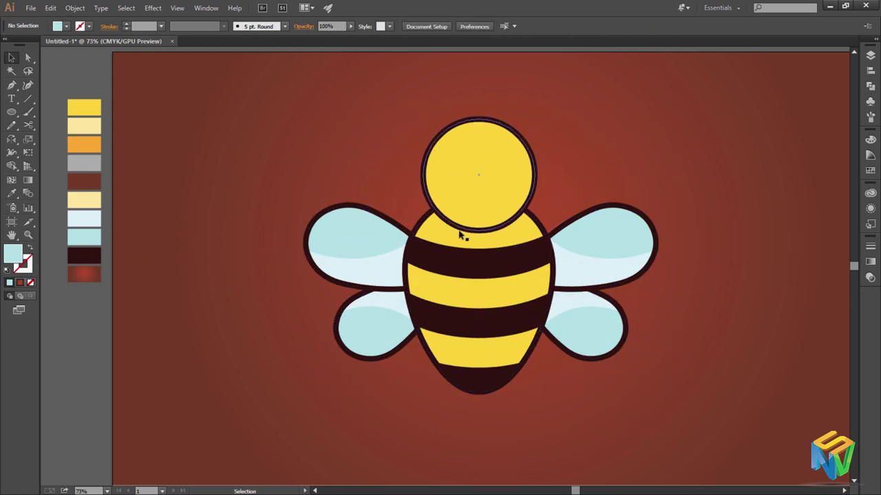
Ungroup the bee's head from its body.
left_click(478, 279)
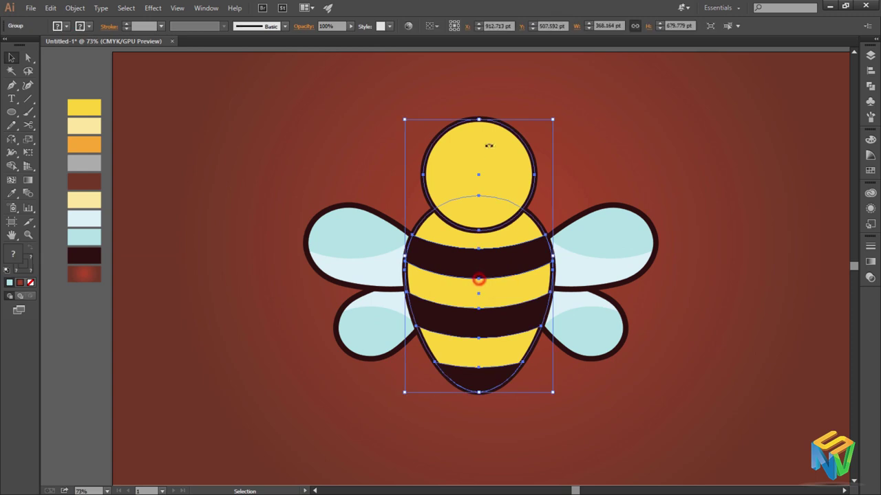
left_click(611, 395)
left_click(484, 369)
left_click(748, 346)
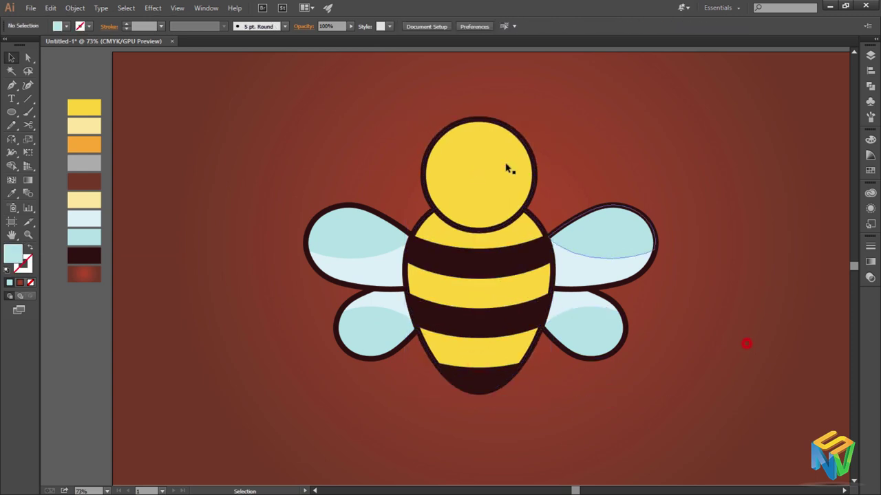
left_click(506, 160)
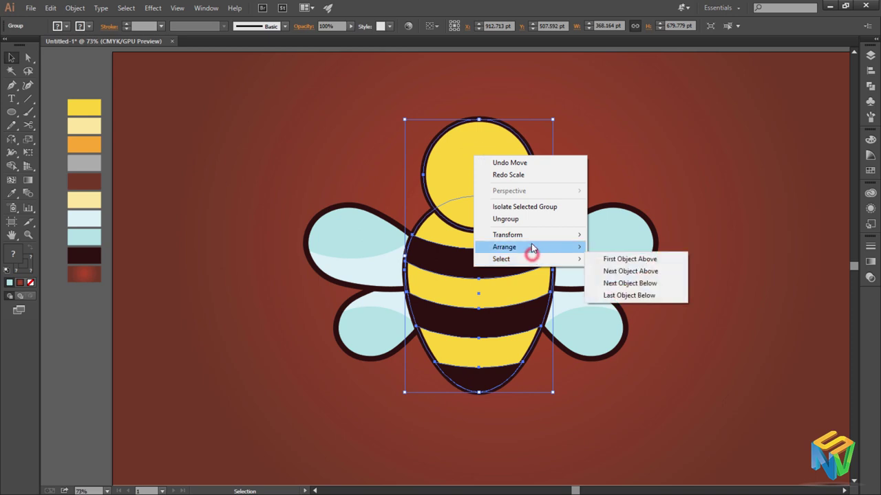
left_click(527, 219)
left_click(603, 144)
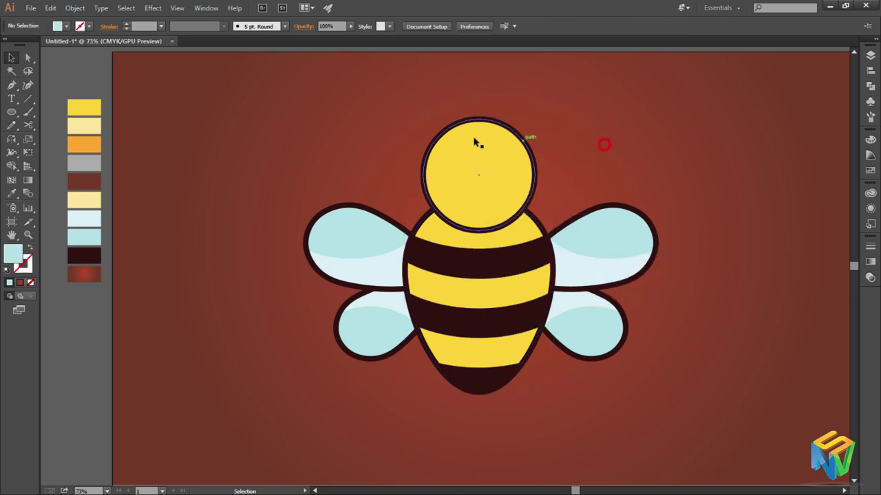
Join the head circle's path.
left_click(472, 137)
left_click(575, 147)
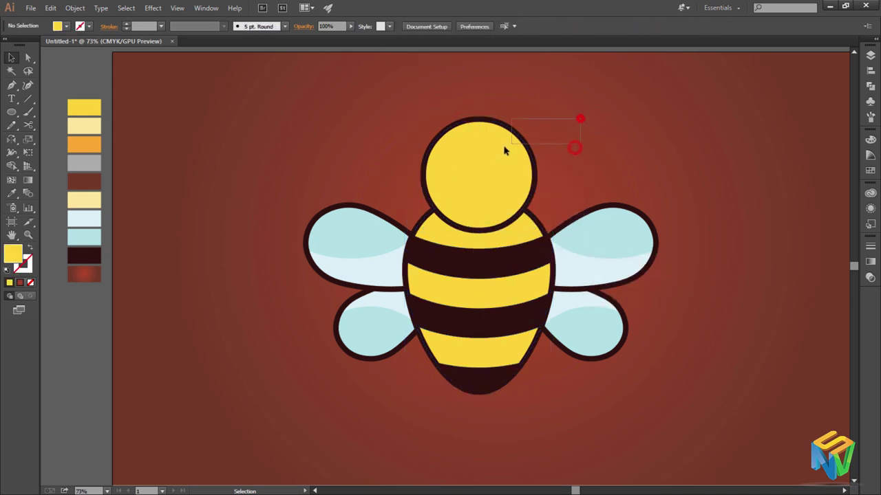
left_click(494, 164)
right_click(502, 174)
left_click(548, 239)
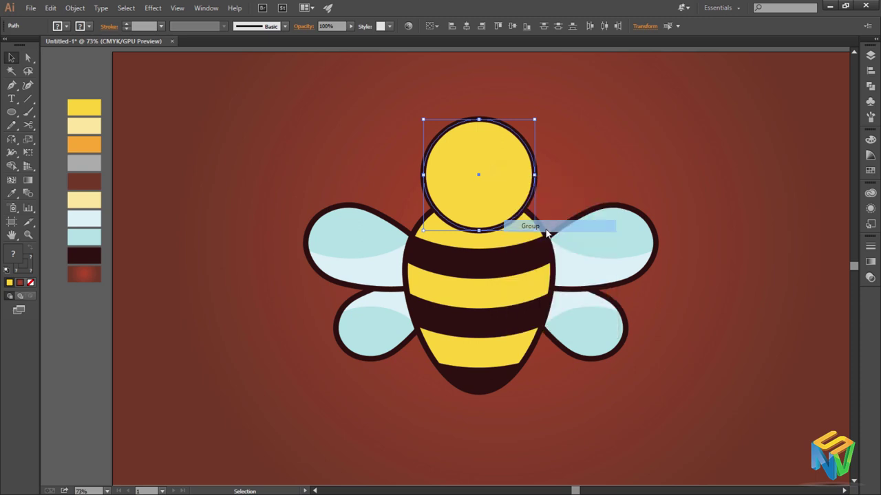
left_click(526, 364)
Stretch the striped body downward and group it with the head.
left_click_drag(493, 417, 443, 239)
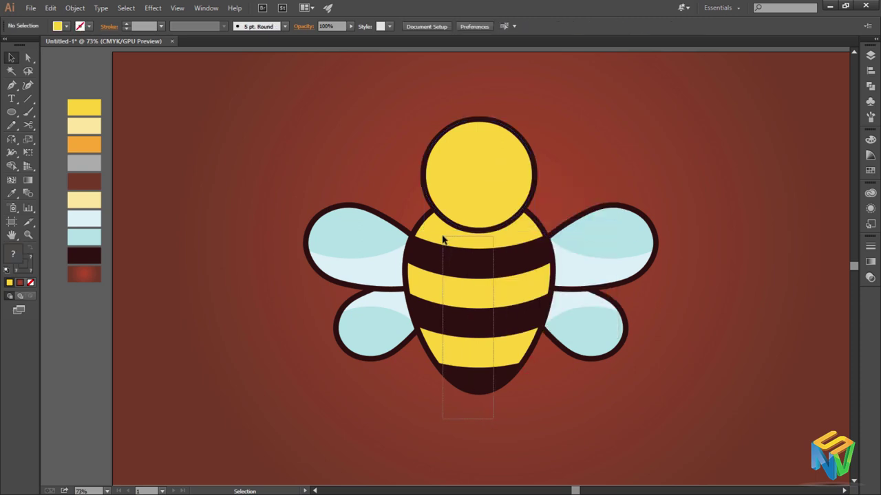
left_click_drag(479, 393, 478, 403)
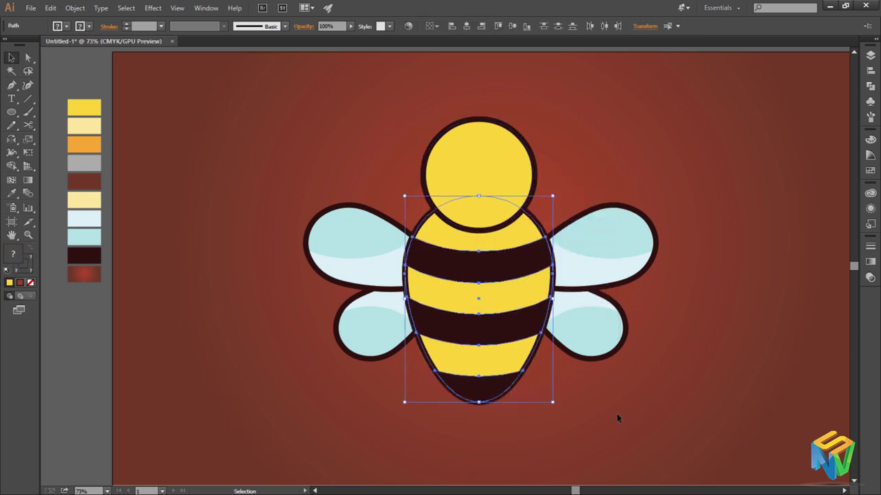
left_click(644, 401)
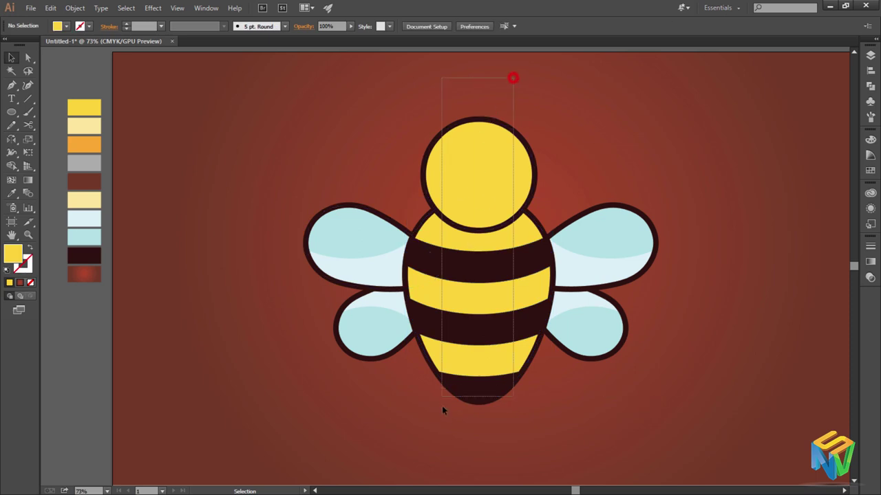
left_click_drag(511, 79, 444, 409)
right_click(471, 347)
left_click(509, 393)
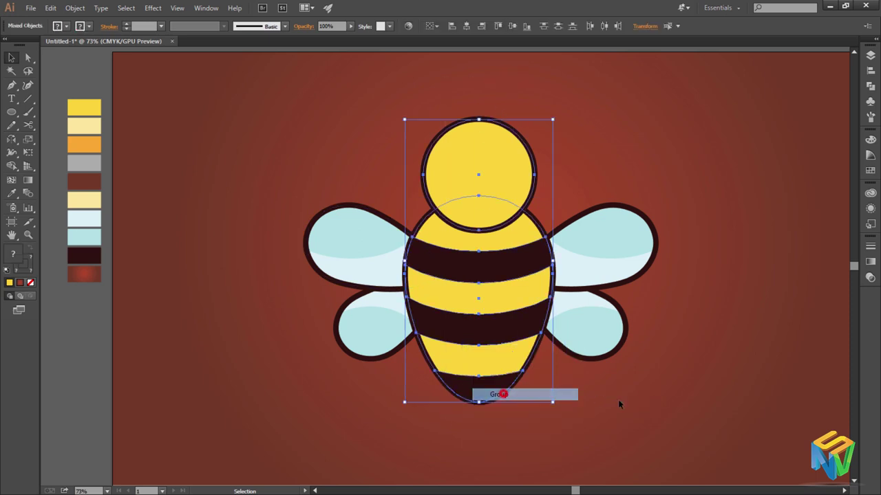
left_click(618, 400)
left_click_drag(14, 117, 95, 141)
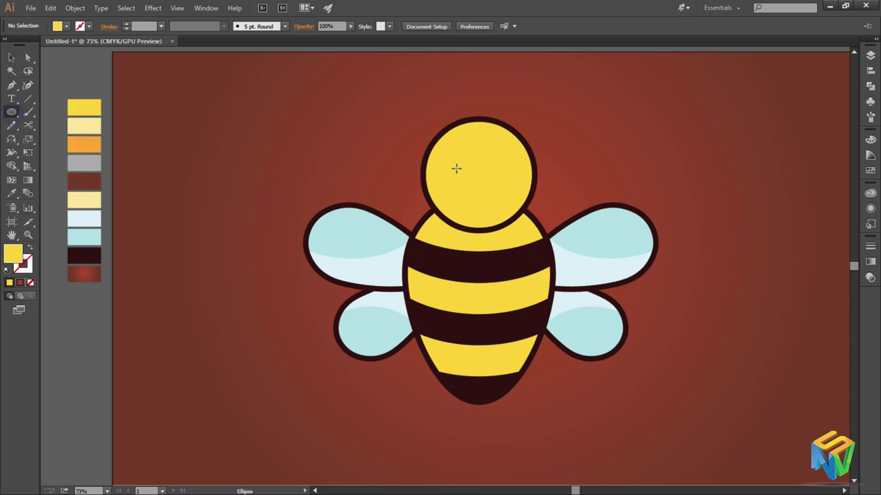
Draw a small circle on the head and give it the wings' dark outline style.
left_click_drag(455, 170, 474, 189)
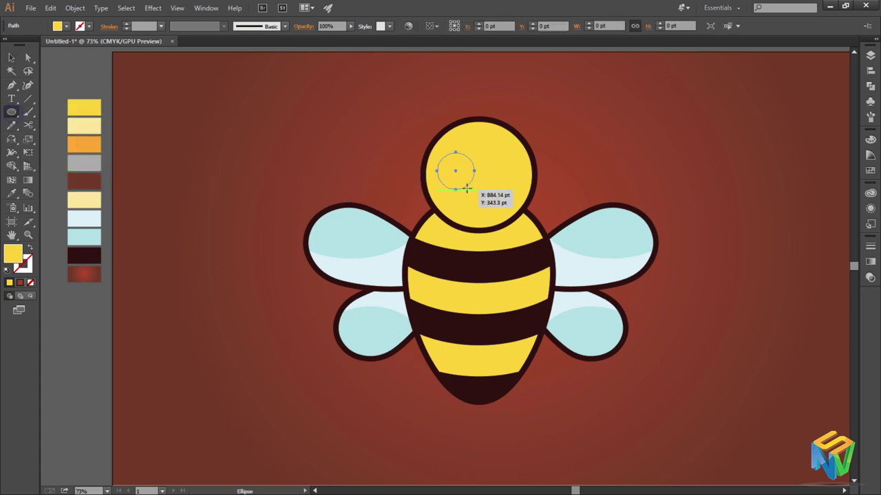
left_click(372, 212)
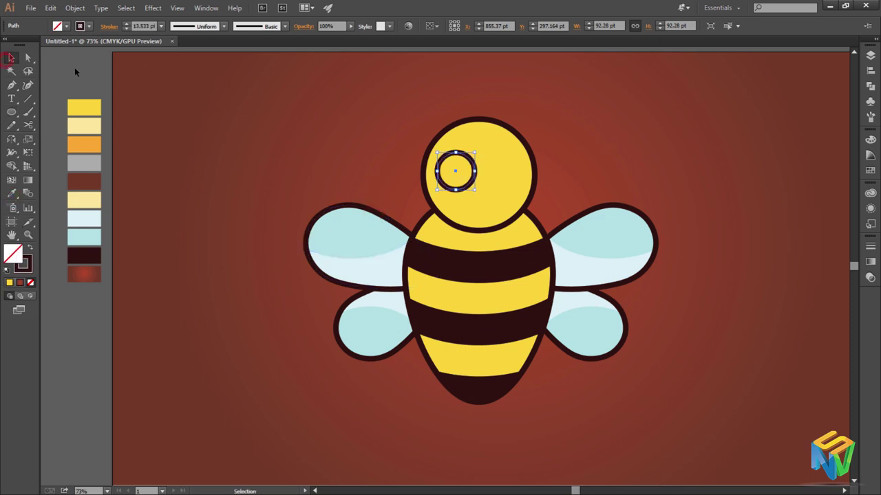
key("z")
mouse_move(421, 147)
left_mouse_down()
mouse_move(624, 318)
mouse_move(453, 311)
left_mouse_up()
Shrink the eye ring around its centre and shift it slightly right.
left_click(12, 59)
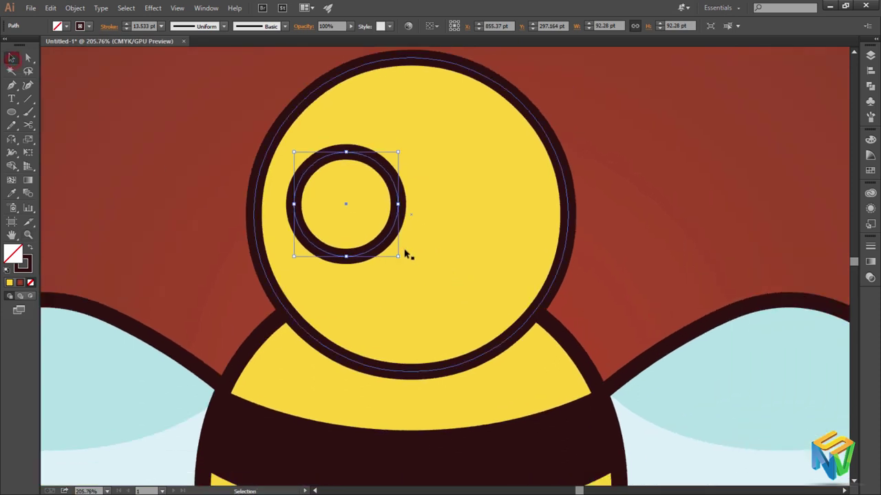
left_click(400, 241)
left_click(627, 181)
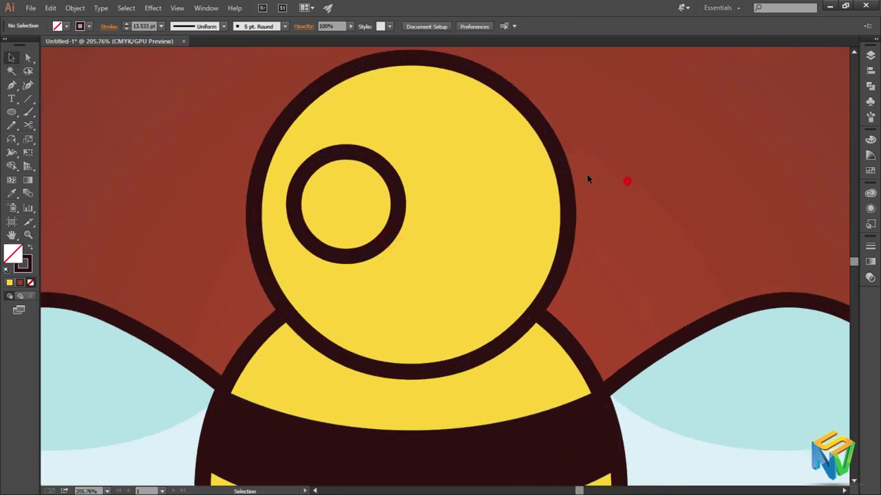
left_click(401, 201)
left_click_drag(399, 152, 383, 168)
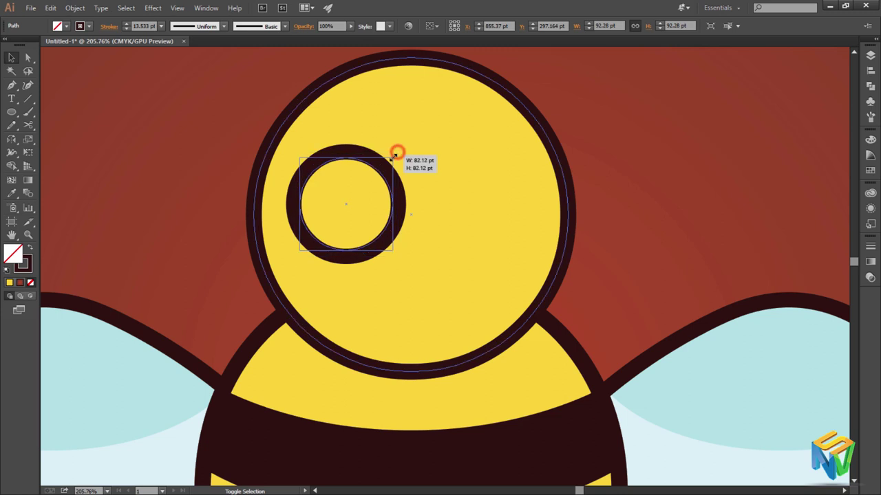
left_click_drag(379, 210, 391, 208)
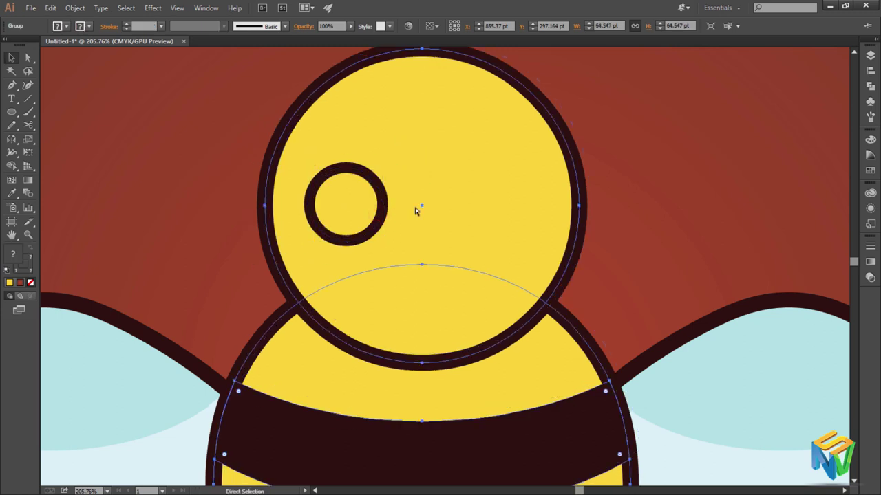
left_click(637, 179)
Duplicate the eye ring to the right as a second eye.
left_click(374, 198)
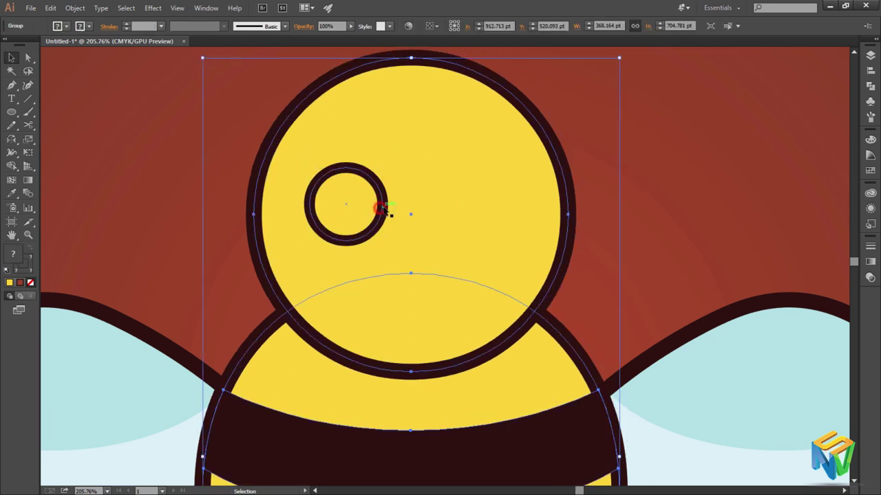
left_click(384, 208)
left_click_drag(380, 218, 507, 216)
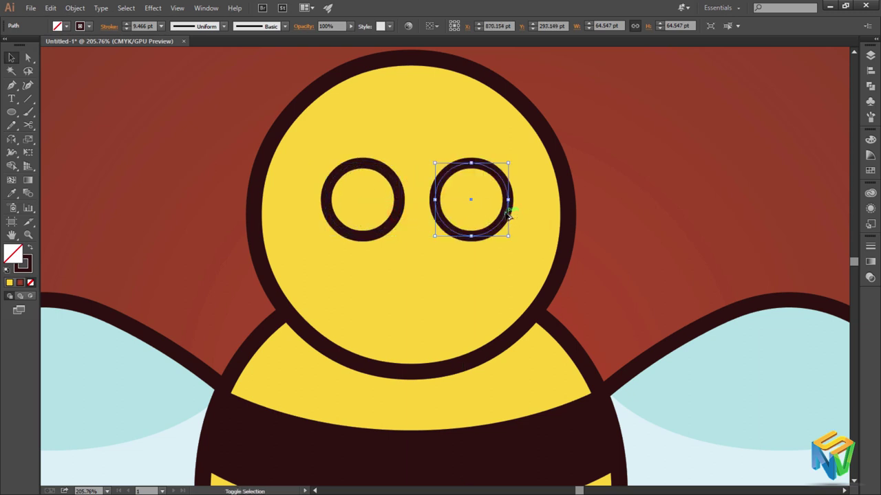
left_click(662, 151)
Move both eye rings slightly left together.
left_click(467, 235)
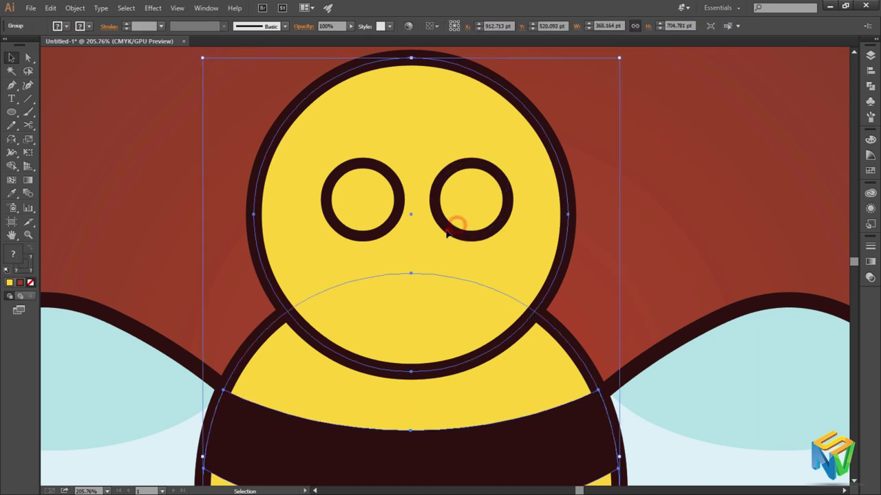
left_click(451, 225)
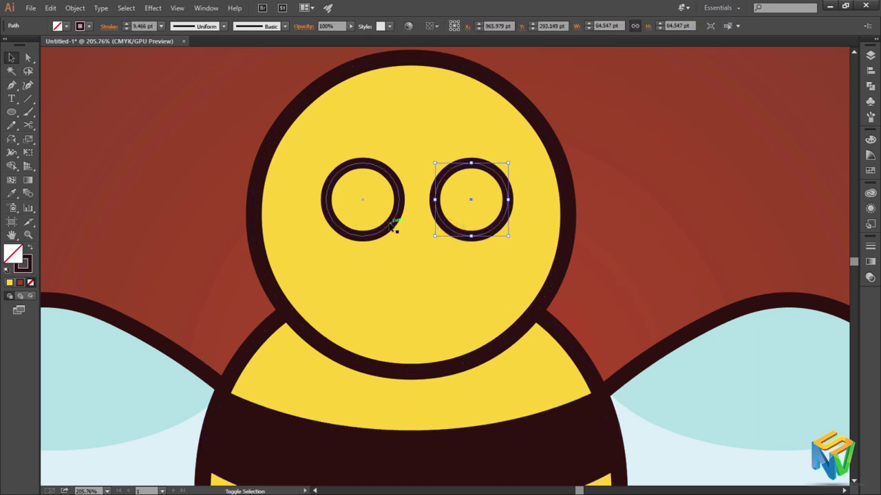
left_click(390, 223, "shift")
double_click(387, 222)
key("Escape")
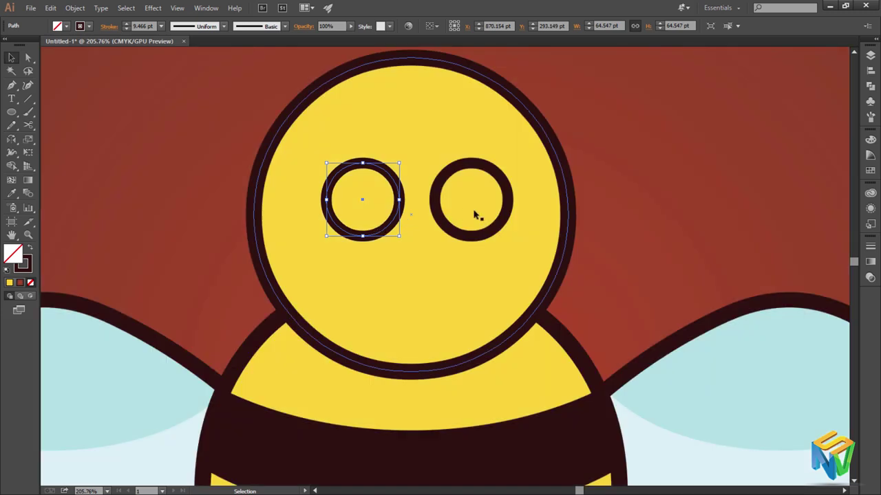
left_click(456, 231, "shift")
left_click_drag(390, 222, 380, 221)
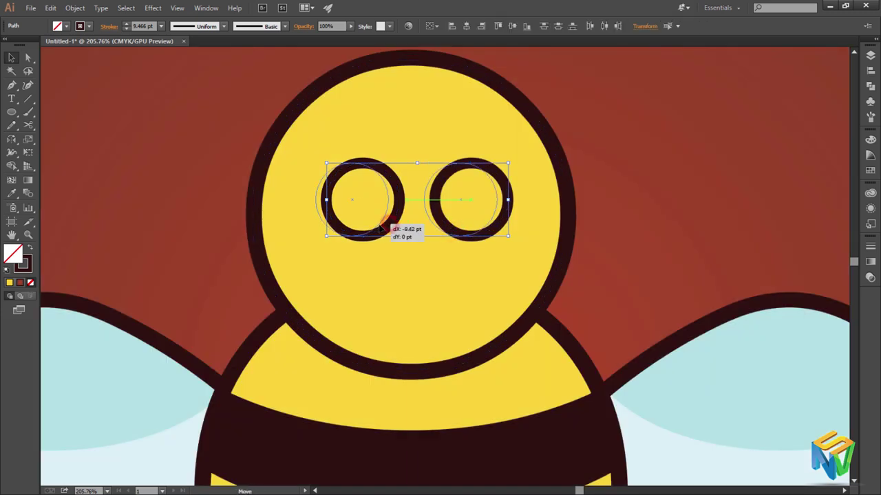
left_click(637, 203)
Shift the right eye ring further right.
left_click(481, 229)
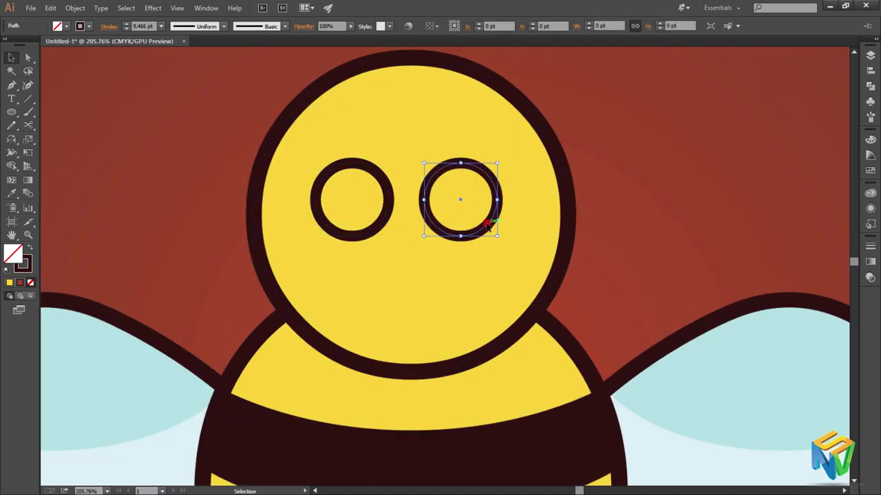
left_click(488, 229)
left_click_drag(488, 230, 502, 226)
left_click(654, 191)
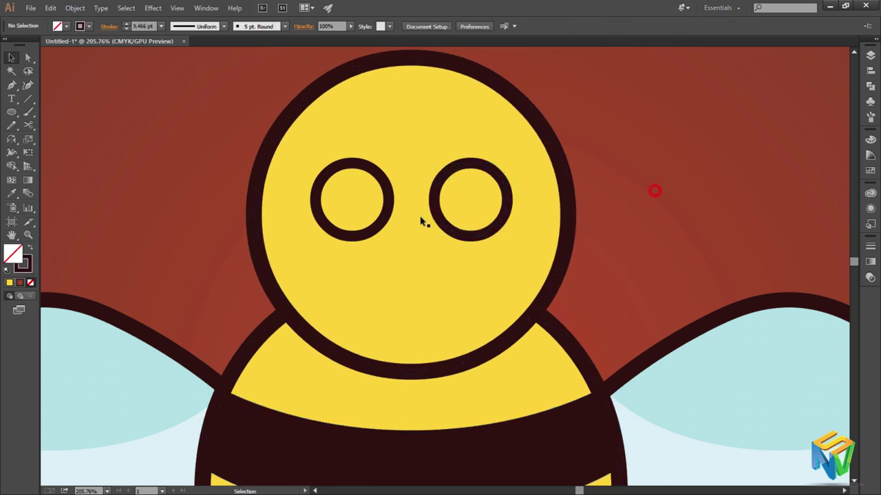
Nudge the left eye ring into place with the arrow keys and view the whole bee.
left_click(382, 227)
key("Up")
key("Up")
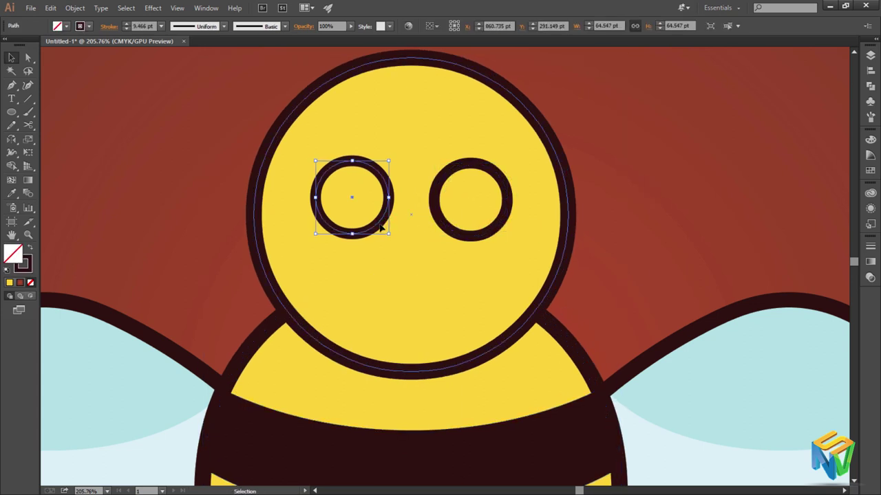
key("Down")
key("Down")
key("Left")
key("Left")
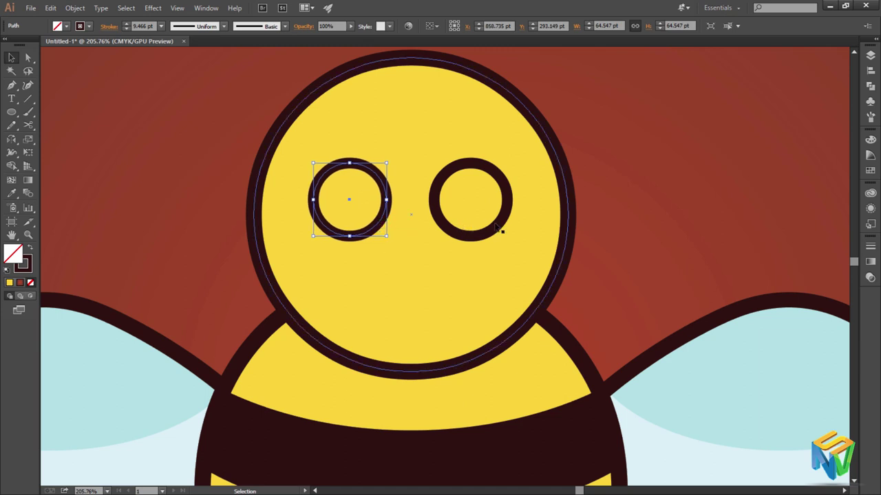
left_click(501, 229)
key("ctrl+shift+a")
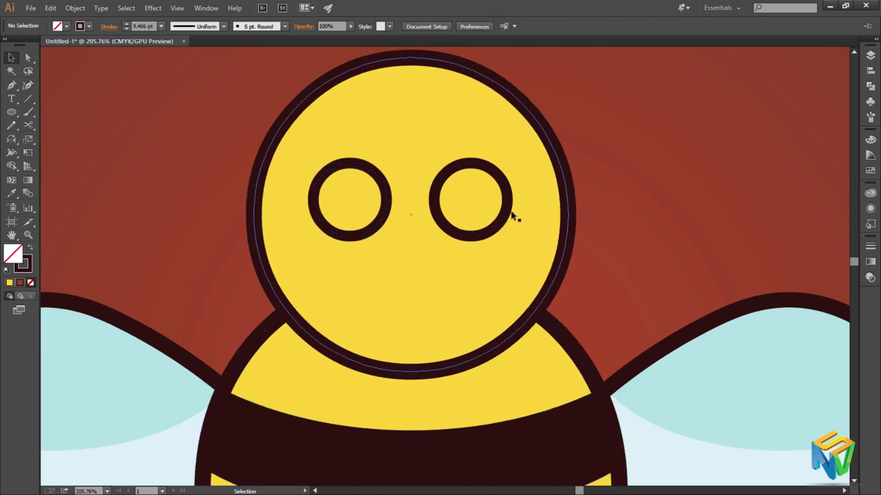
left_click(512, 216)
key("ctrl+shift+a")
key("ctrl+1")
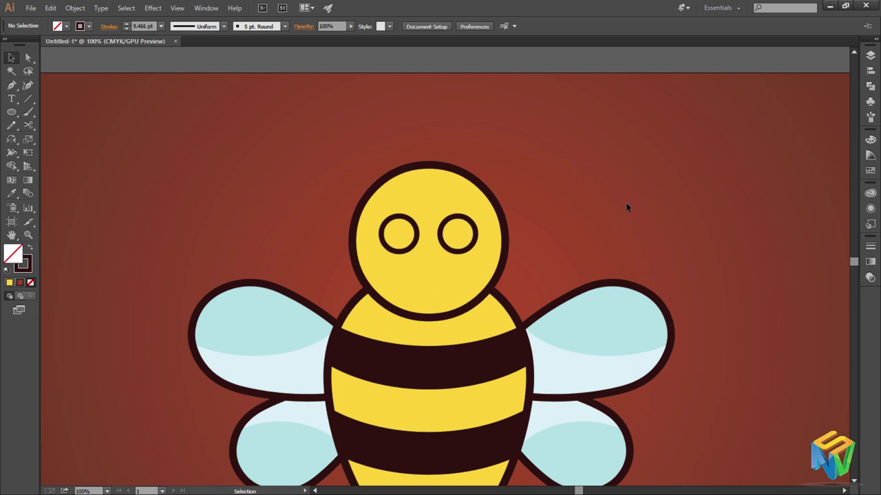
Zoom in closer on the bee's head.
scroll(627, 206, "down", 3)
left_click_drag(353, 75, 485, 413)
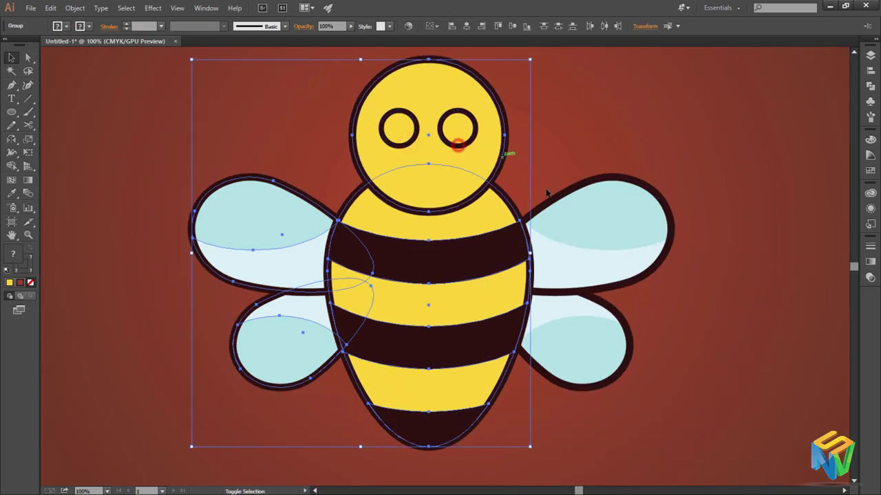
key("ctrl+shift+a")
scroll(544, 197, "up", 1)
key("a")
left_click_drag(594, 186, 646, 456)
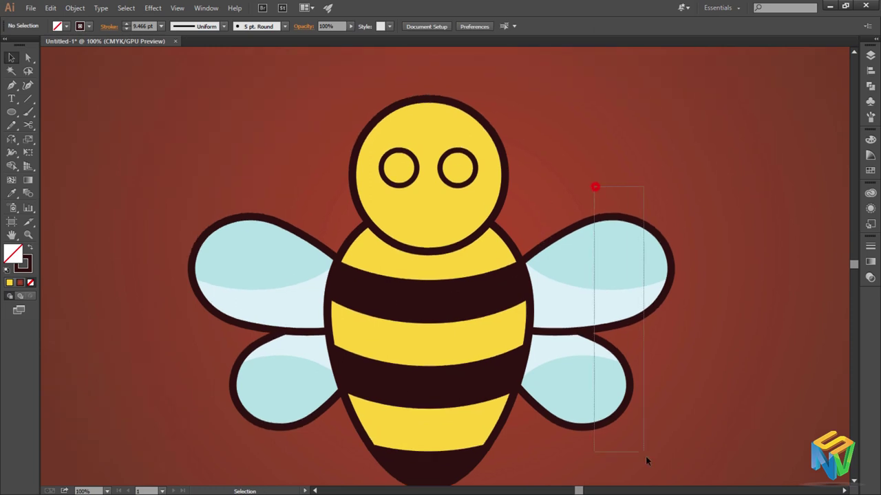
key("ctrl+shift+a")
key("ctrl+equal")
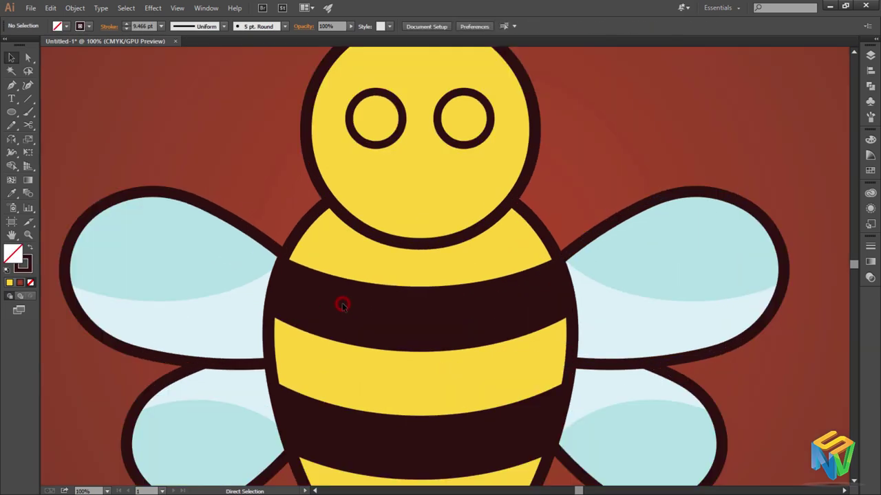
key("ctrl+equal")
key("ctrl+equal")
scroll(342, 305, "up", 5)
scroll(378, 272, "up", 3)
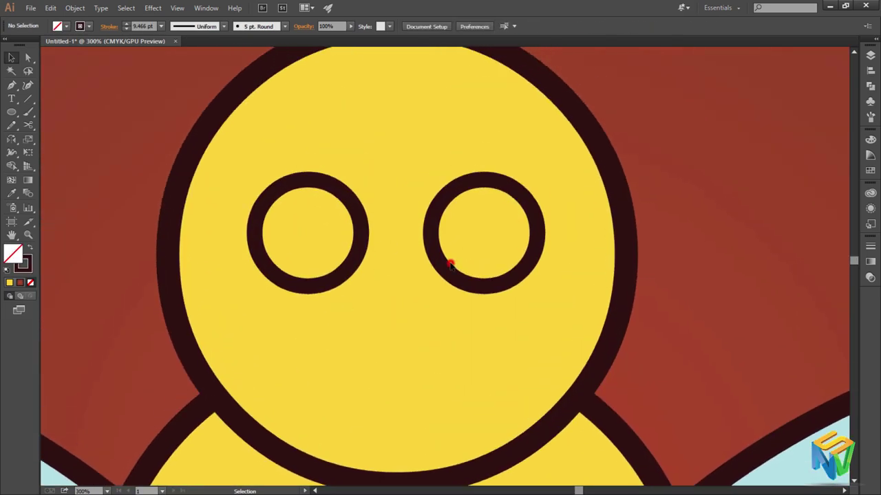
Scale both eye rings up together into round glasses.
left_click(447, 263)
left_click(353, 267, "shift")
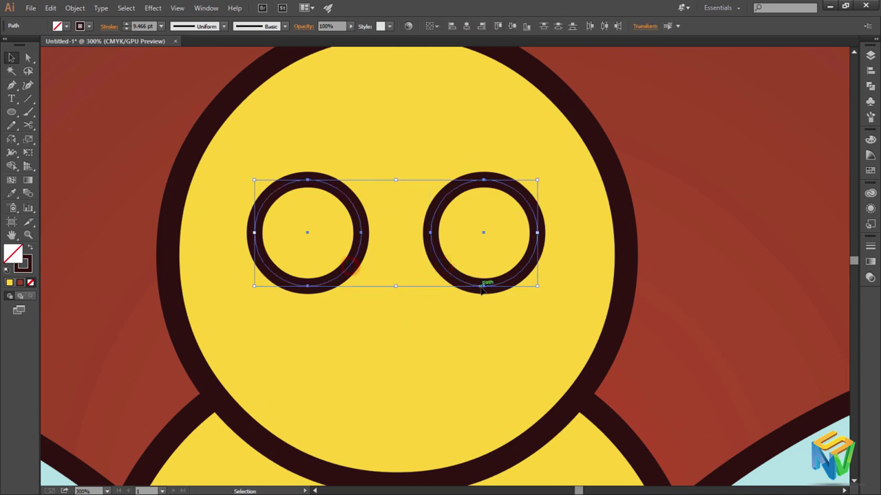
left_click_drag(538, 285, 544, 292)
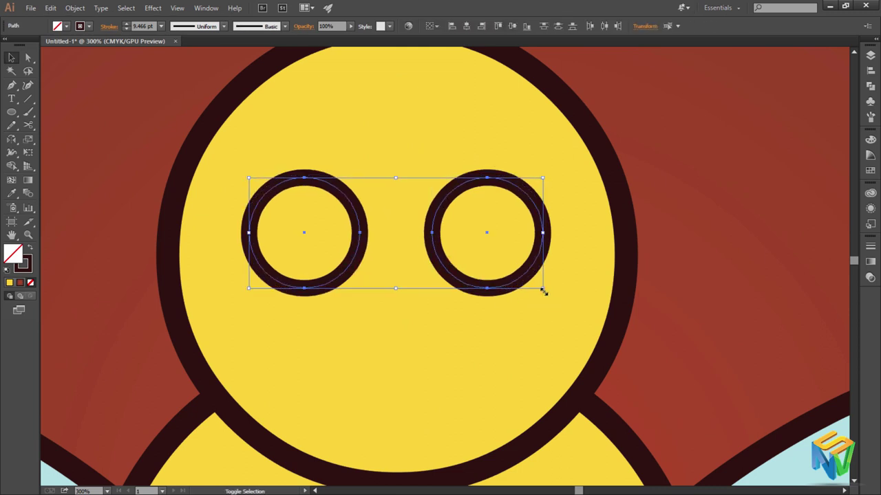
left_click(691, 238)
Zoom back out and drag a copy of the right eye ring beside the head.
left_click(486, 290)
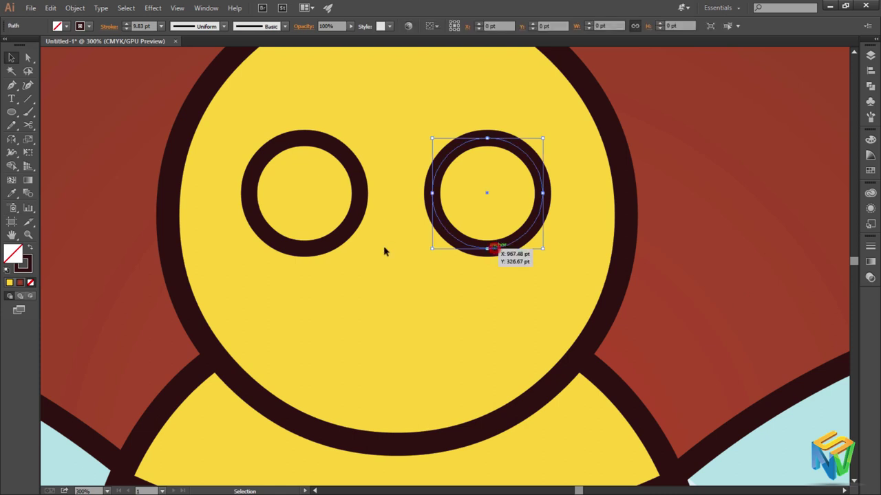
left_click(325, 229, "shift")
key("a")
key("ctrl+minus")
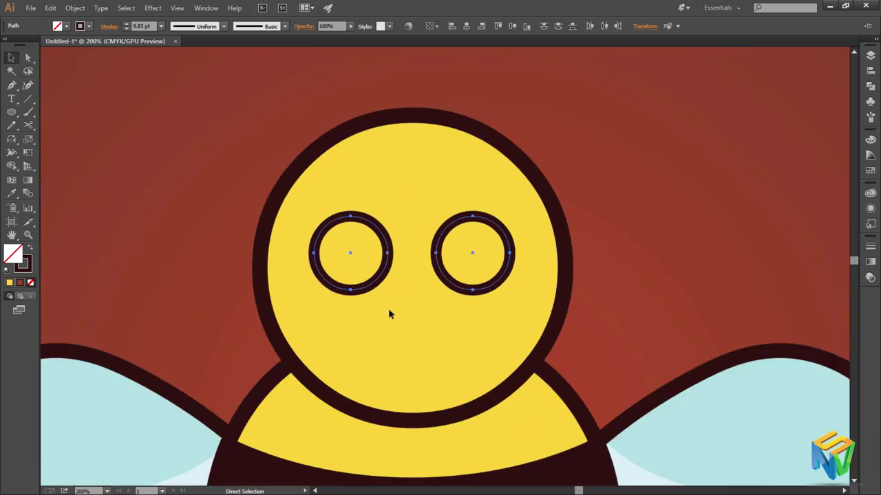
key("ctrl+minus")
key("ctrl+shift+a")
key("v")
scroll(521, 262, "down", 1)
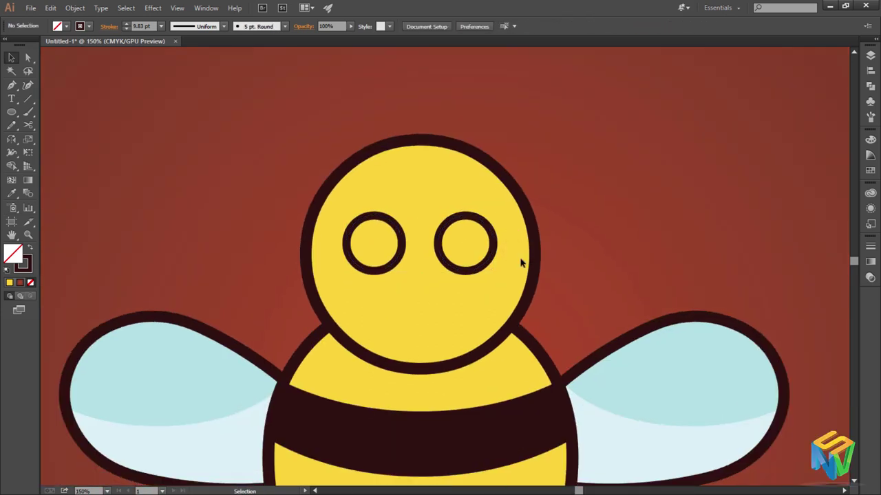
mouse_move(487, 267)
left_mouse_down("alt")
mouse_move(610, 267)
mouse_move(627, 282)
left_mouse_up("alt")
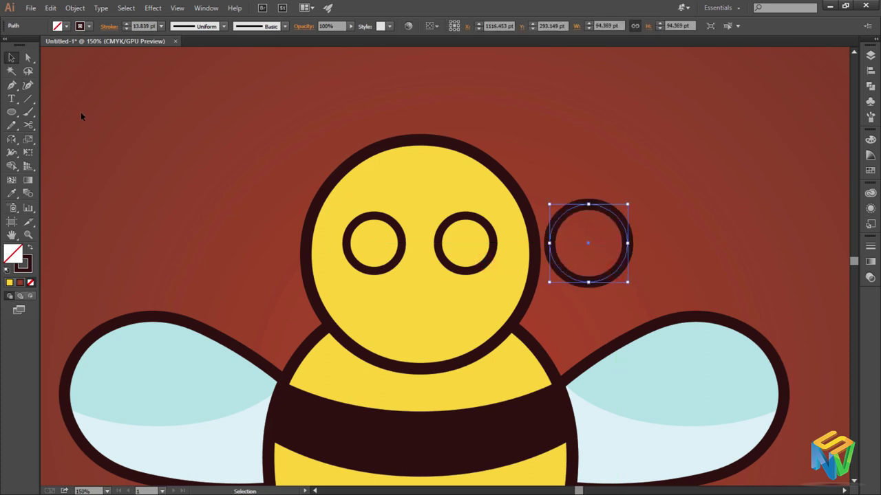
Cut the copied ring, delete its top arc, and stretch the lower half into a wide smile.
left_click(27, 125)
left_click(549, 243)
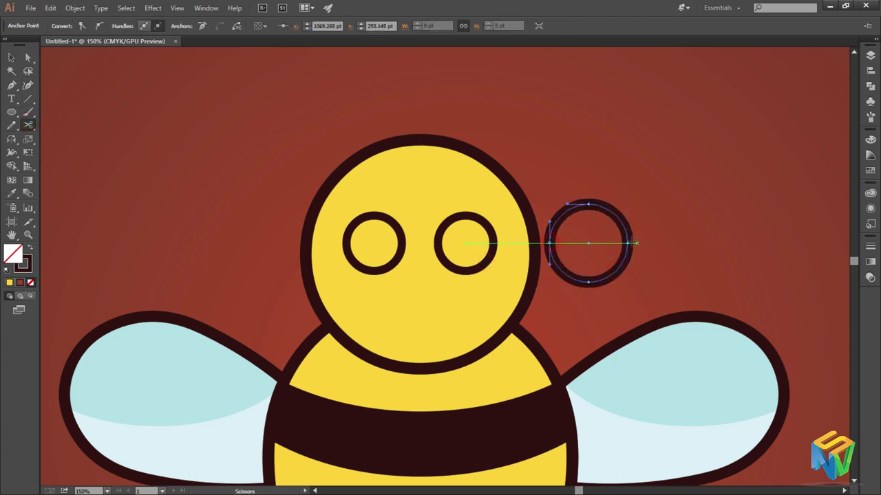
key("v")
left_click(595, 205)
key("Delete")
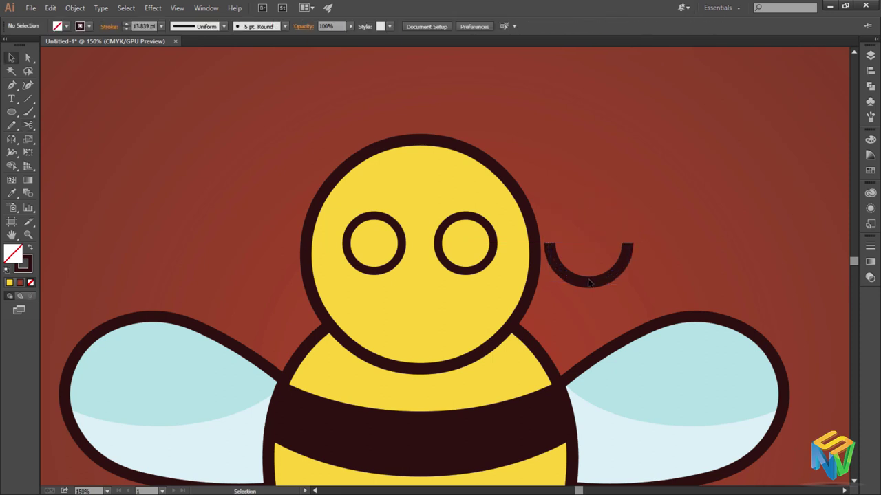
left_click(589, 282)
mouse_move(631, 263)
left_mouse_down()
mouse_move(638, 263)
mouse_move(429, 338)
left_mouse_up()
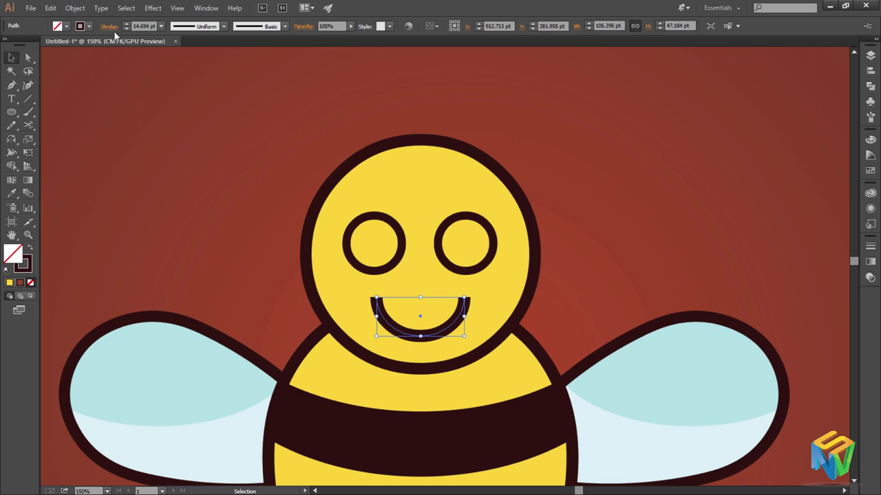
Give the smile rounded caps and reduce its stroke weight to 13 pt.
left_click(110, 27)
left_click(56, 54)
left_click(183, 122)
left_click(590, 280)
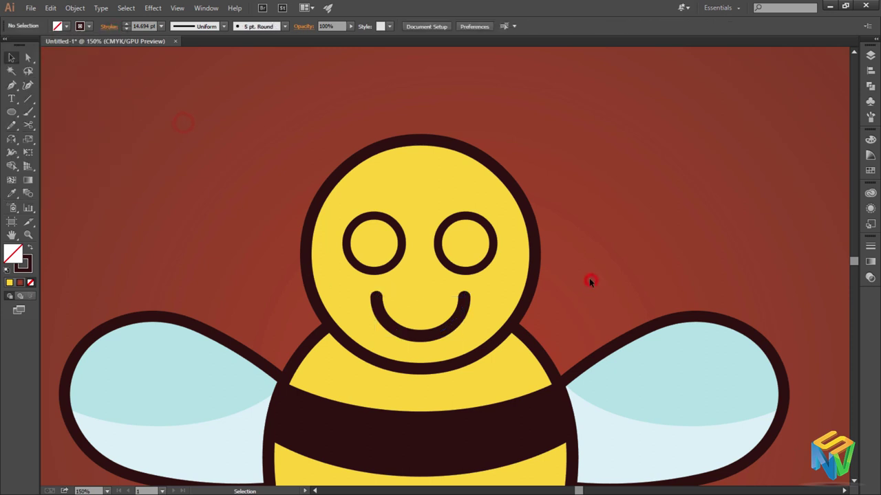
left_click(462, 322)
left_click(127, 29)
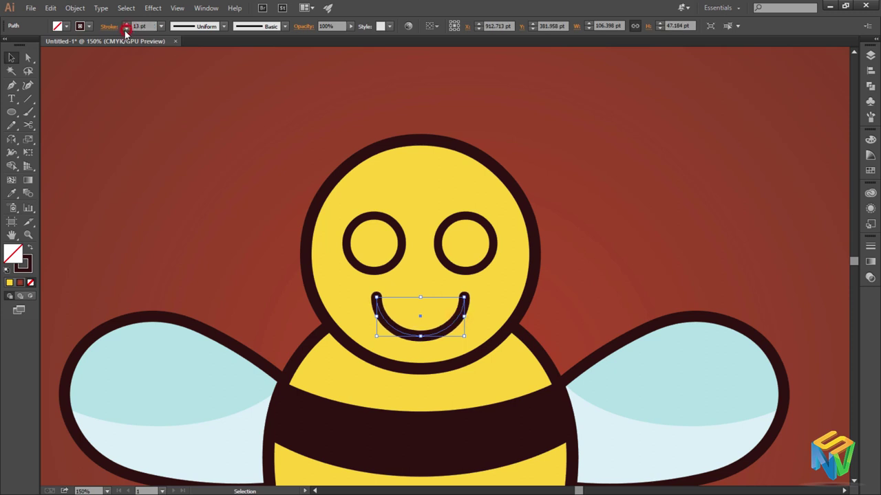
Alt-drag a copy of the right eye ring above the head and make it a solid circle.
left_click(152, 166)
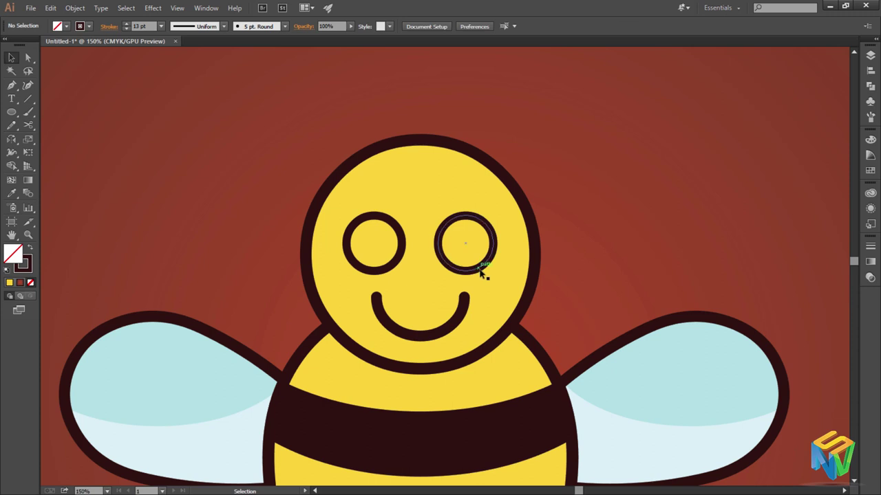
left_click_drag(482, 273, 607, 169)
left_click(621, 197)
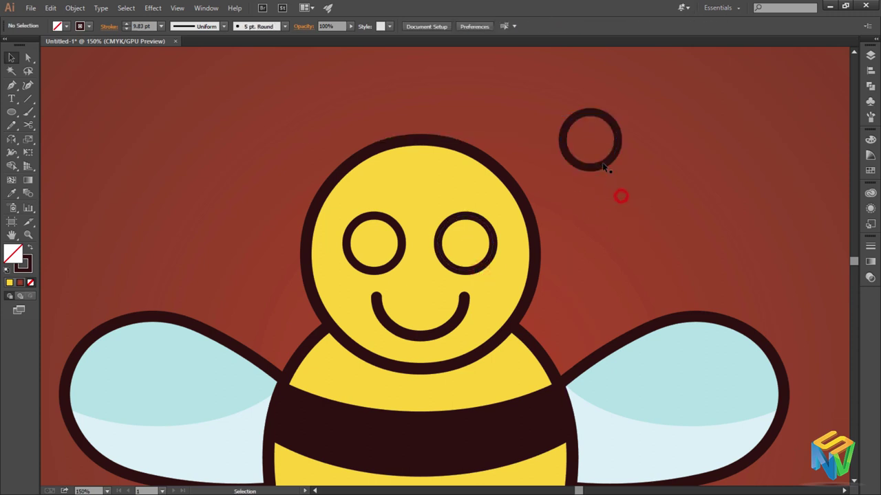
left_click(602, 162)
key("v")
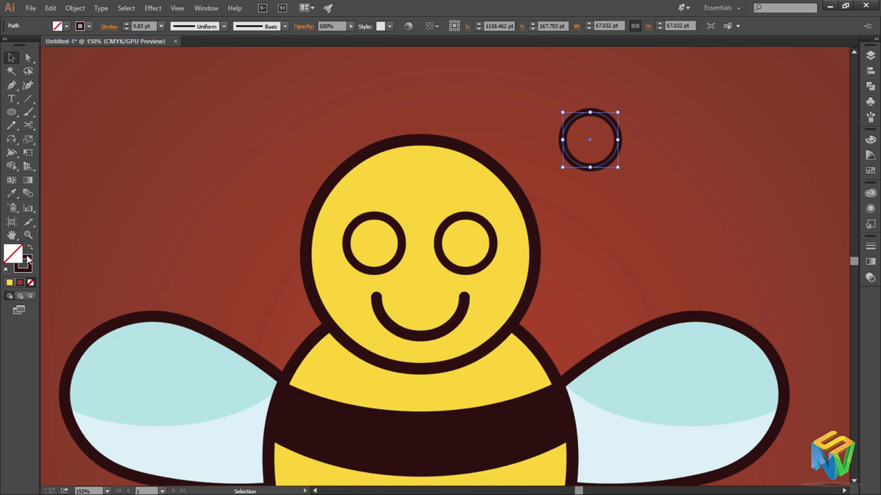
left_click(31, 251)
Give the copied circle a pale colour sampled with the Eyedropper.
key("ctrl+0")
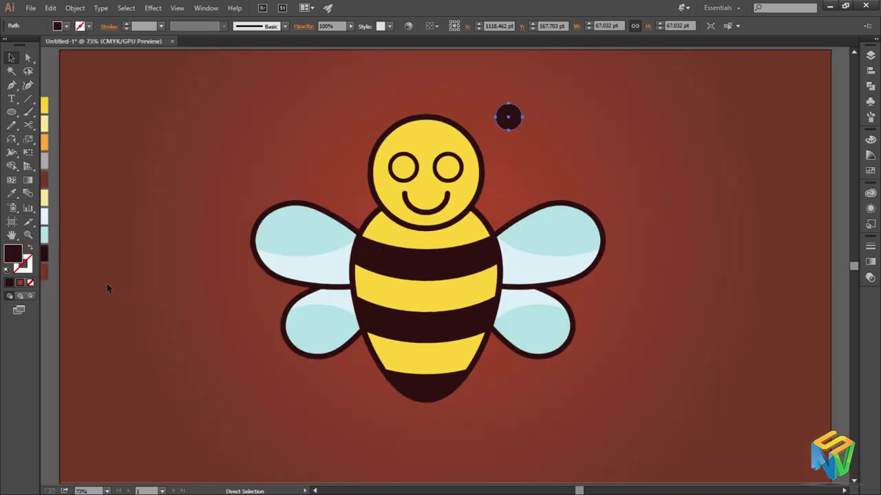
left_click_drag(107, 283, 158, 344)
key("i")
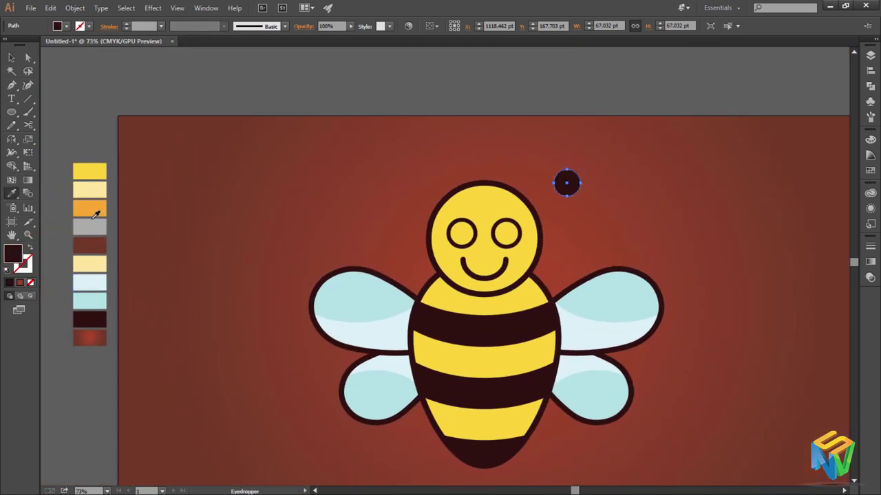
left_click(89, 230)
left_click(251, 186)
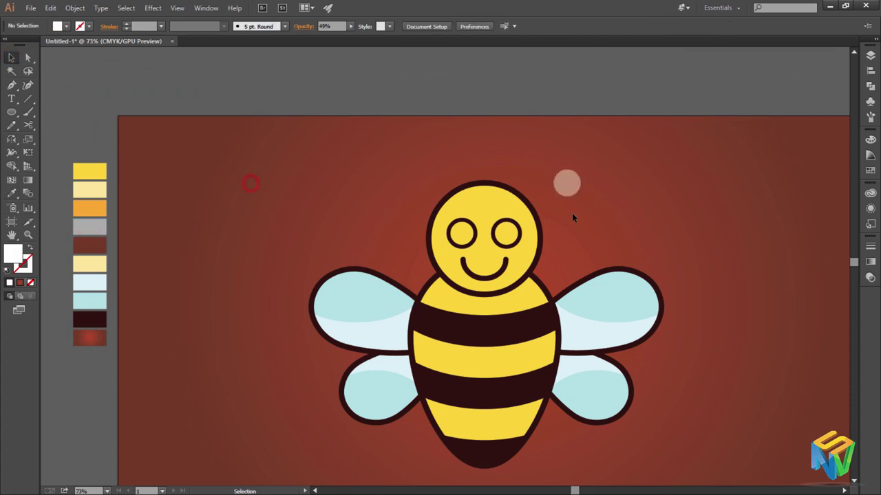
Start drawing a small ellipse just left of the pale circle.
scroll(574, 216, "up", 5)
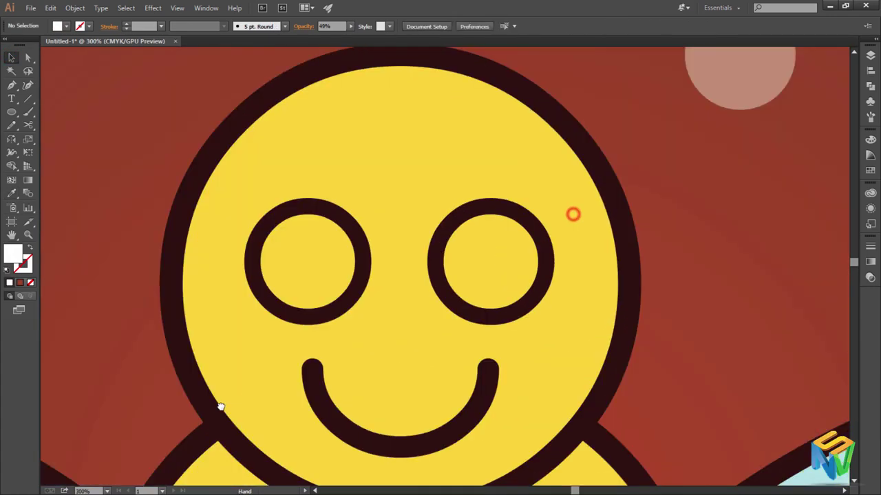
left_click_drag(544, 154, 266, 285)
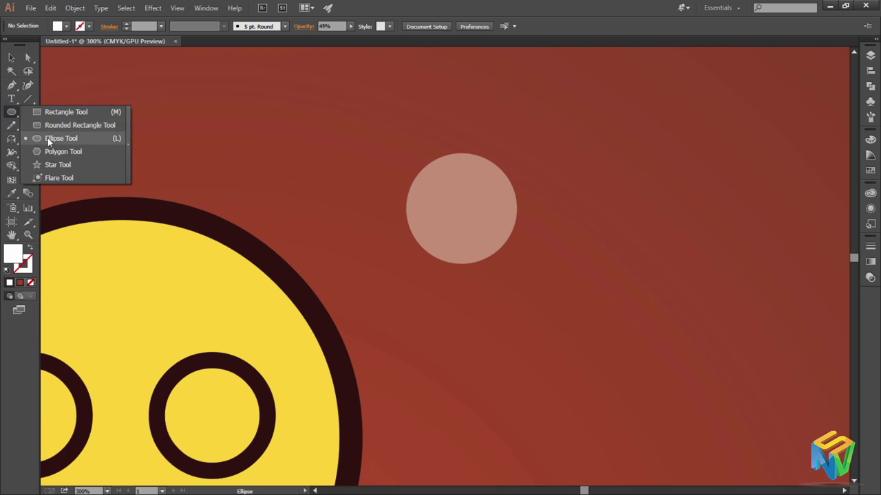
left_click_drag(15, 114, 47, 138)
left_click_drag(344, 207, 363, 219)
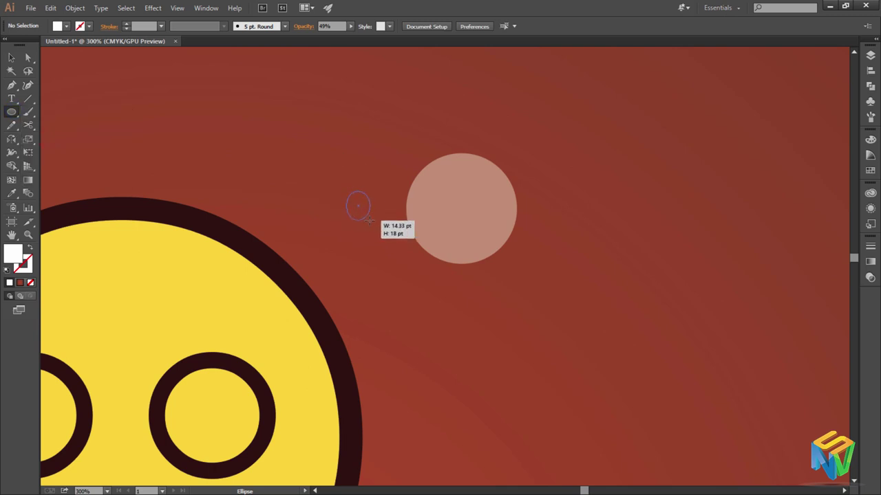
Finish the small ellipse and fill it black.
left_click_drag(367, 219, 371, 222)
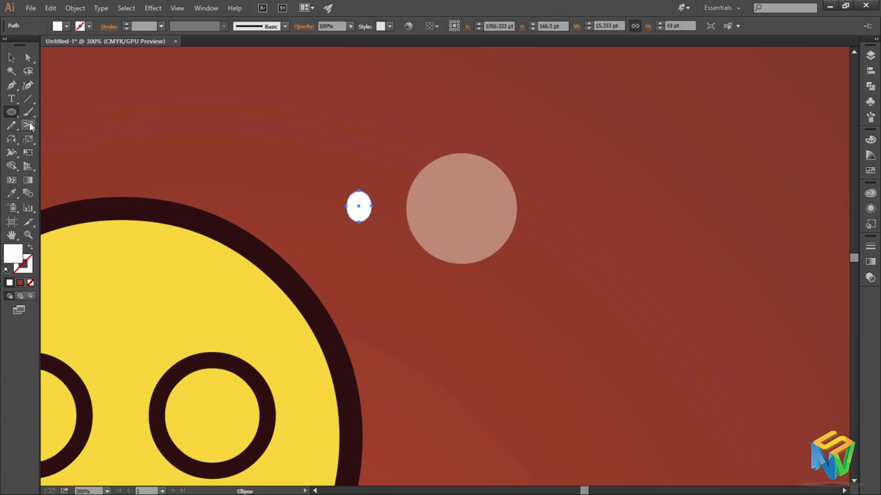
left_click(66, 26)
left_click(30, 45)
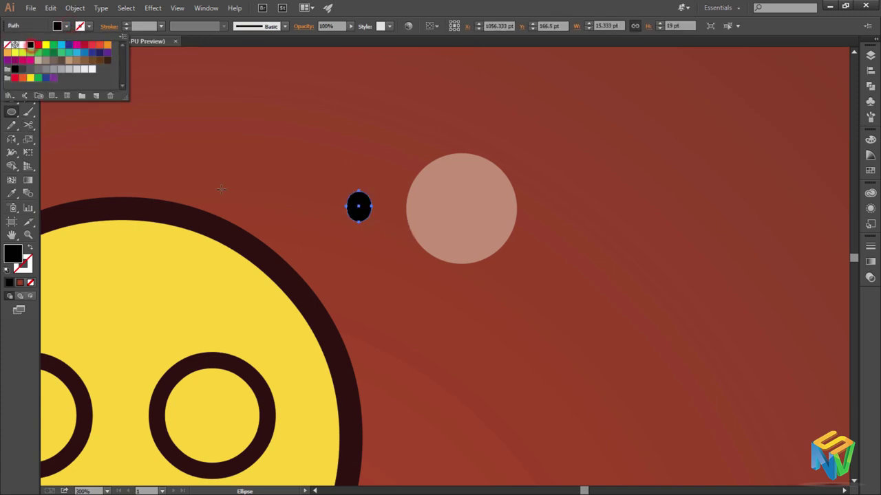
left_click(354, 10)
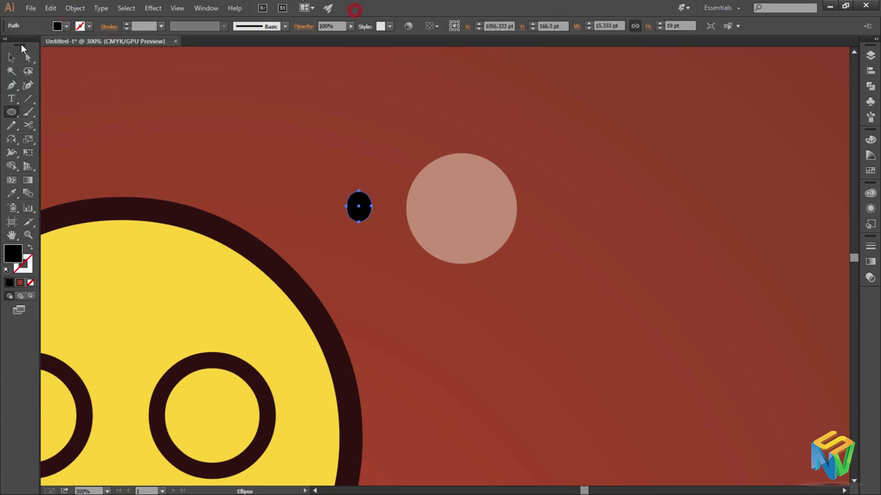
Move the black ellipse into the pale circle and scale it into an oval pupil.
left_click_drag(360, 214, 445, 203)
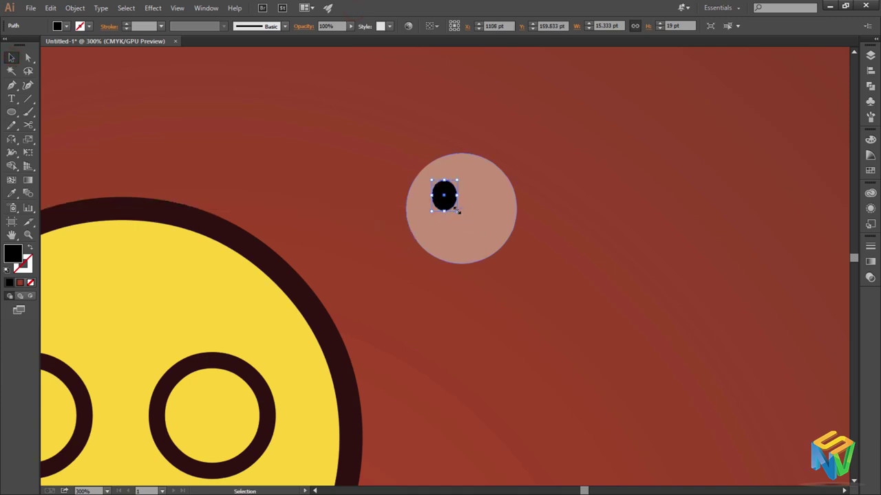
left_click(454, 205)
mouse_move(456, 211)
left_mouse_down()
mouse_move(465, 221)
mouse_move(450, 218)
left_mouse_up()
left_click(576, 199)
key("z")
left_click(455, 231)
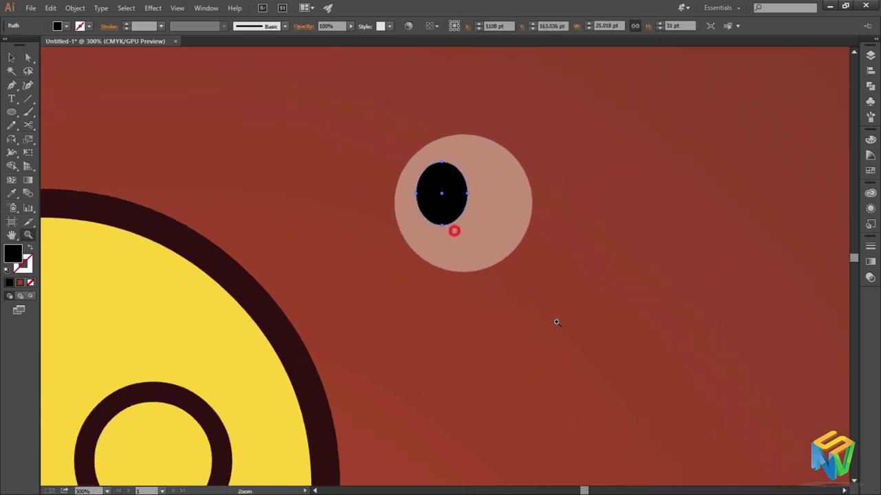
scroll(434, 358, "up", 3)
key("v")
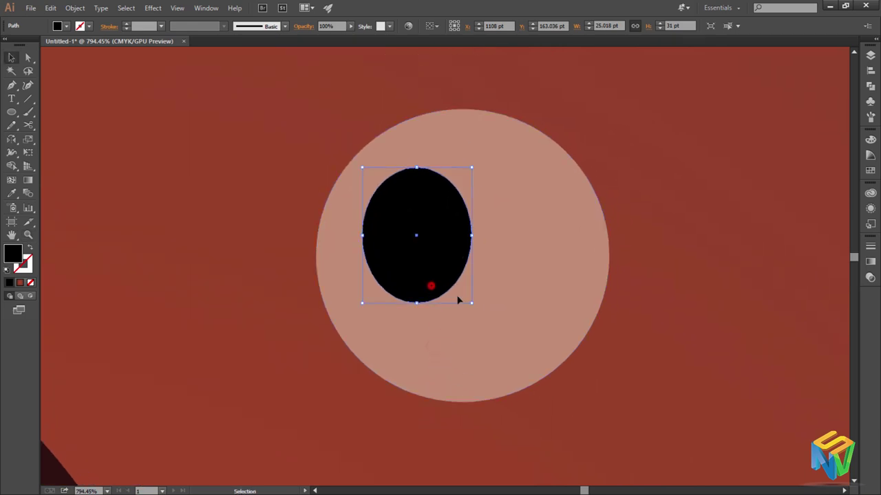
left_click_drag(472, 304, 479, 294)
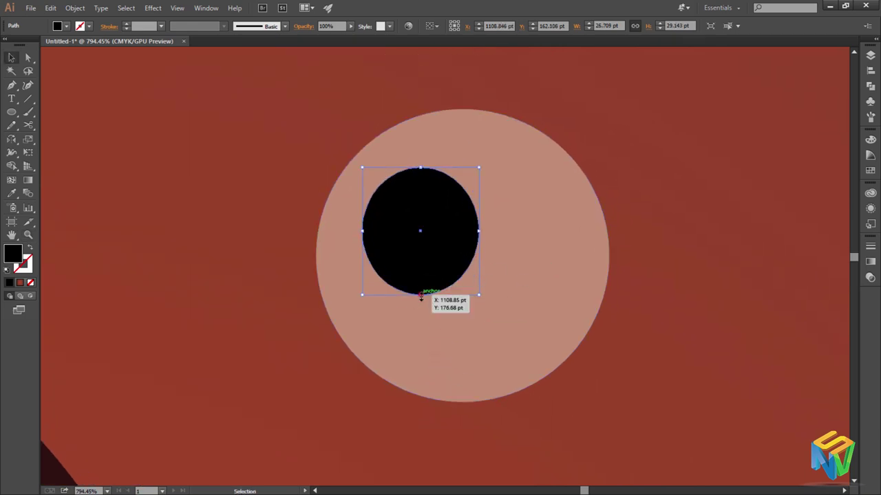
left_click_drag(421, 296, 421, 301)
Scale a small copy of the pupil into a white highlight.
key("a")
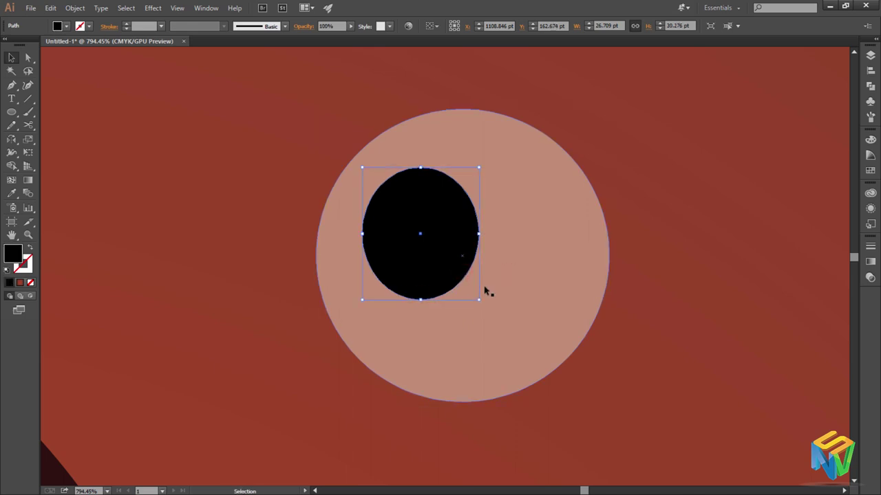
left_click(477, 298)
left_click(446, 274)
left_click_drag(480, 300, 397, 209)
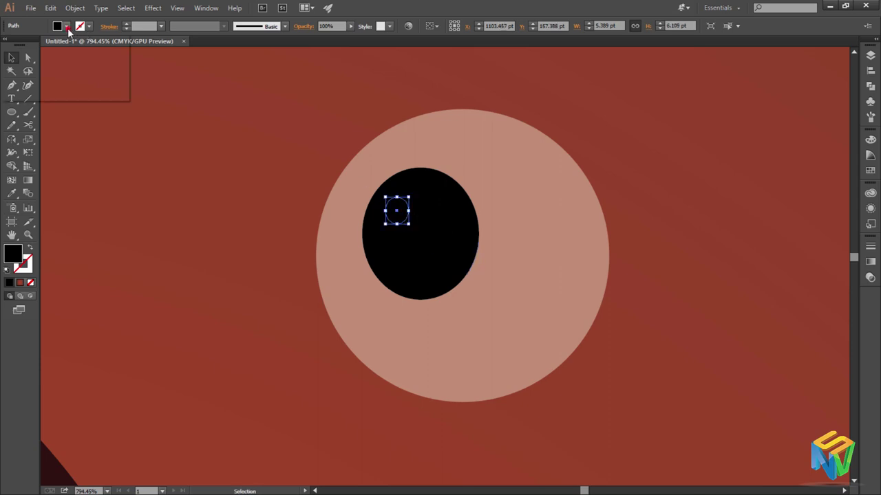
left_click(66, 26)
left_click(21, 45)
left_click(116, 152)
Bring the pale circle in front of the pupil.
left_click(498, 280)
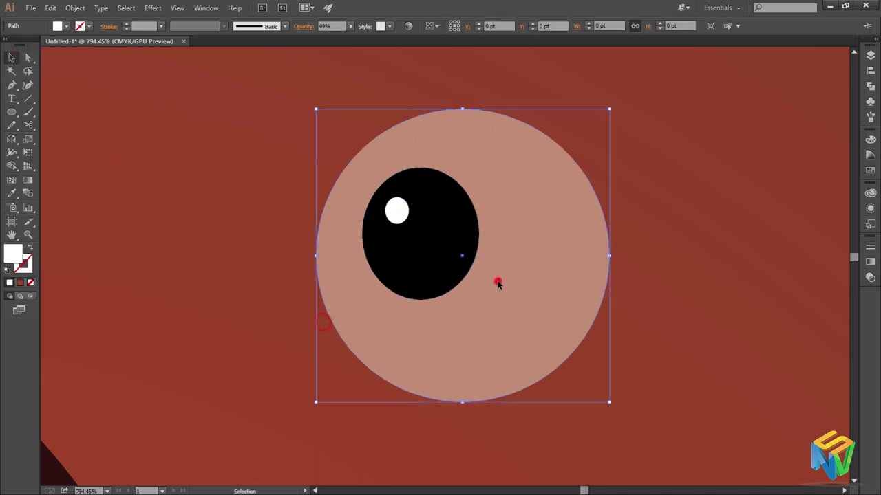
right_click(497, 281)
left_click(647, 385)
left_click(650, 341)
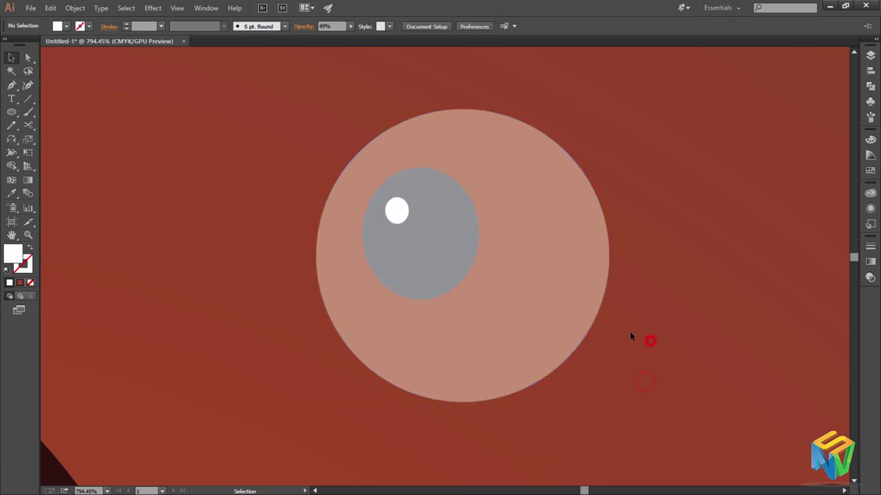
left_click(511, 300)
left_click(213, 230)
Group the pale circle and pupil, then make a reflected copy of the eye.
key("ctrl+minus")
key("ctrl+minus")
key("ctrl+minus")
left_click_drag(308, 201, 515, 340)
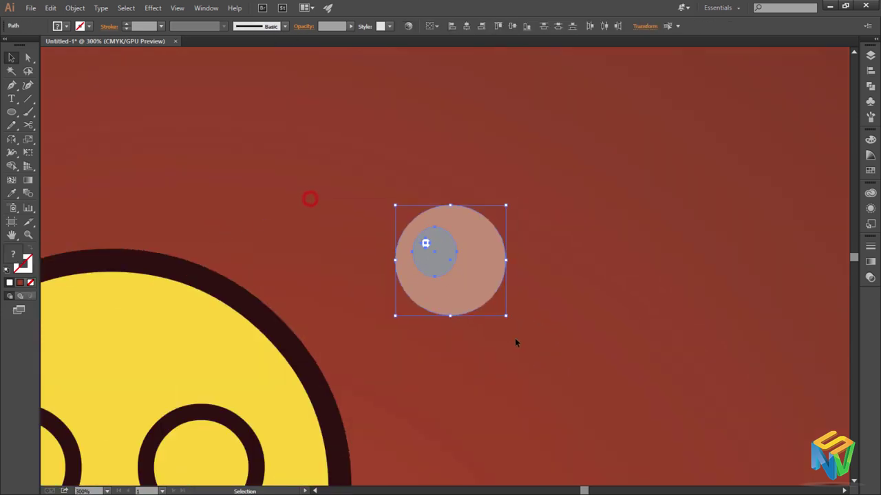
key("ctrl+g")
right_click(458, 289)
left_click(501, 368)
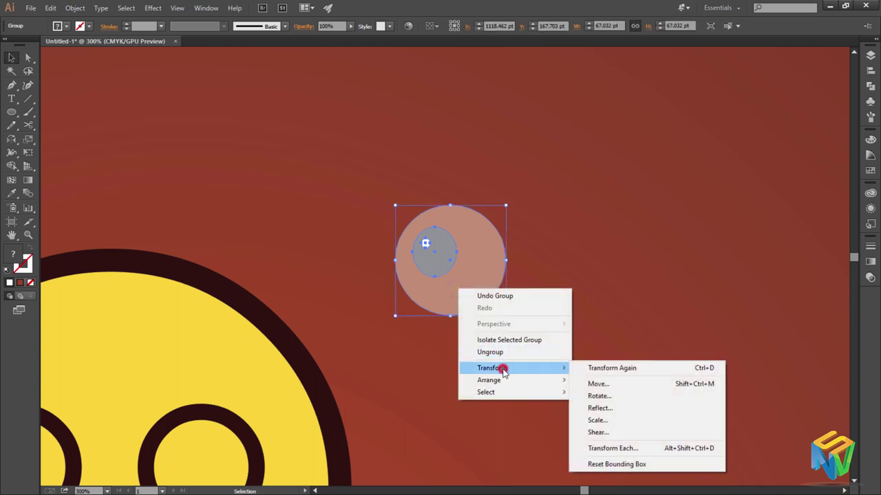
left_click(599, 408)
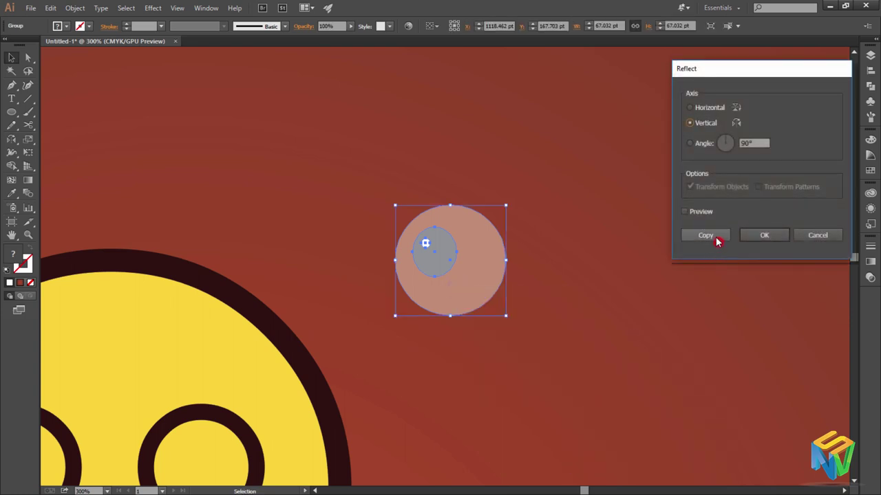
left_click(716, 238)
Move the two eye groups into the left and right eye rings.
left_click_drag(431, 293, 321, 295)
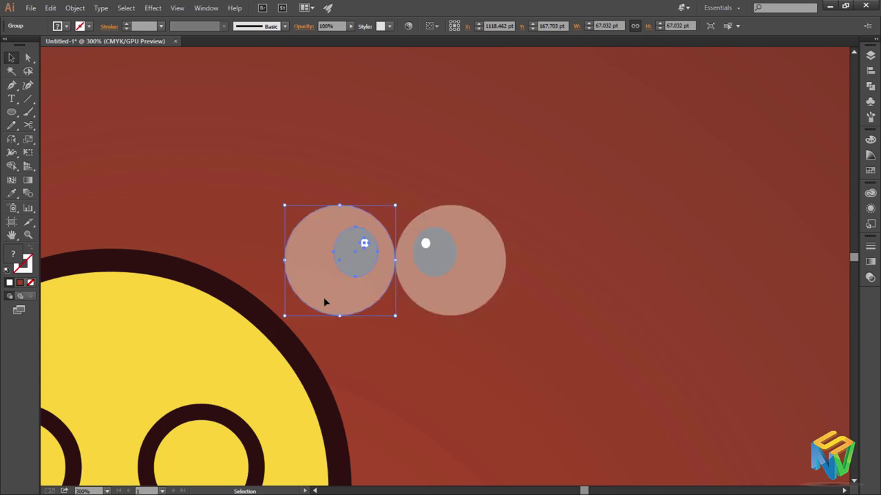
mouse_move(351, 326)
left_mouse_down()
mouse_move(564, 189)
mouse_move(242, 396)
left_mouse_up()
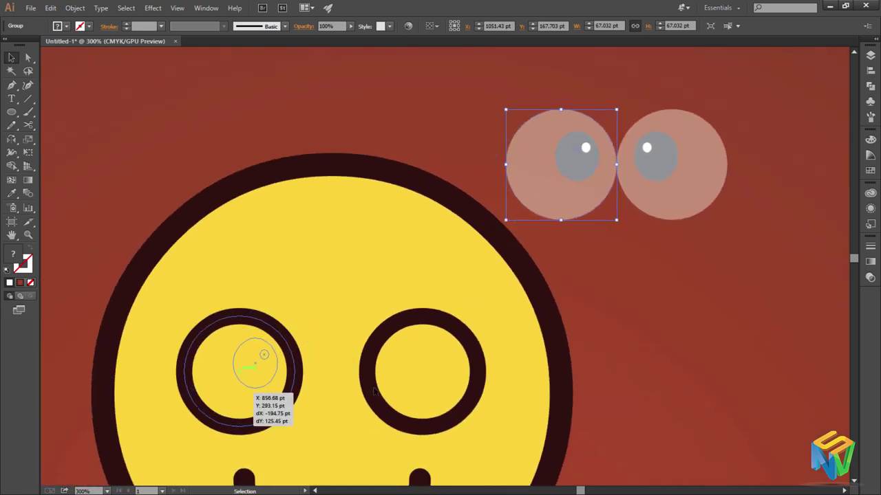
left_click_drag(252, 394, 252, 395)
left_click_drag(702, 182, 453, 390)
left_click(645, 318)
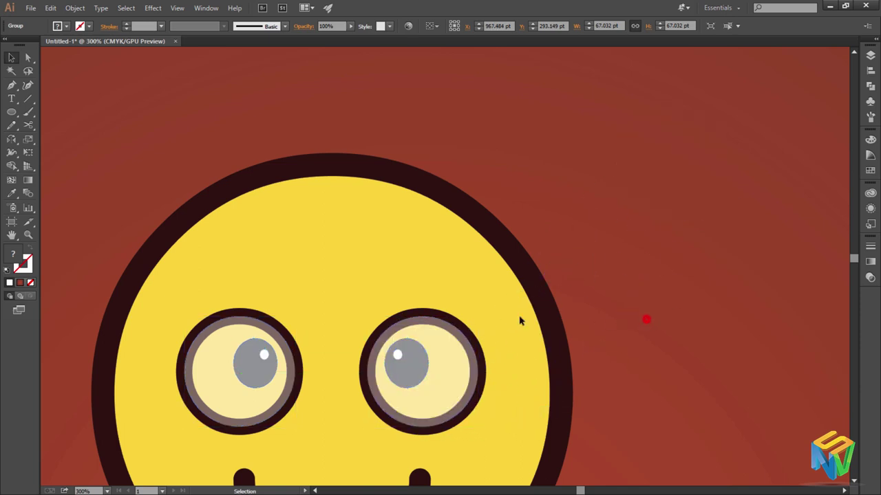
left_click(446, 321)
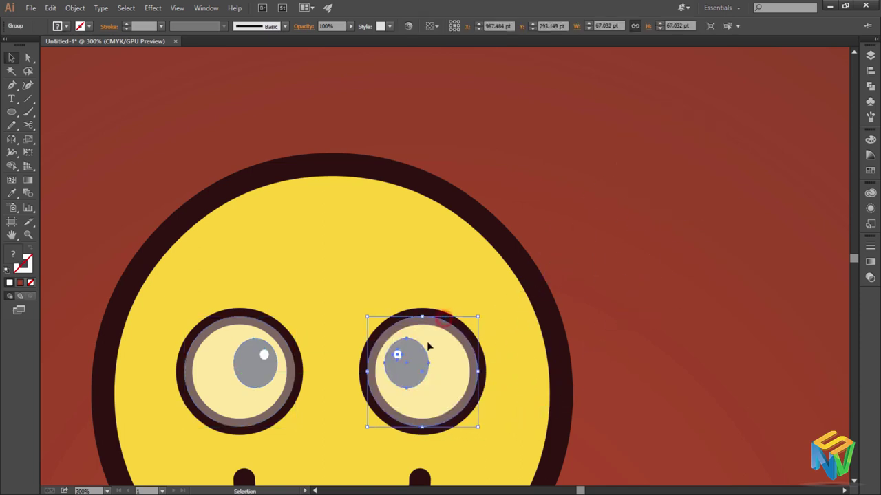
left_click(245, 360, "shift")
key("a")
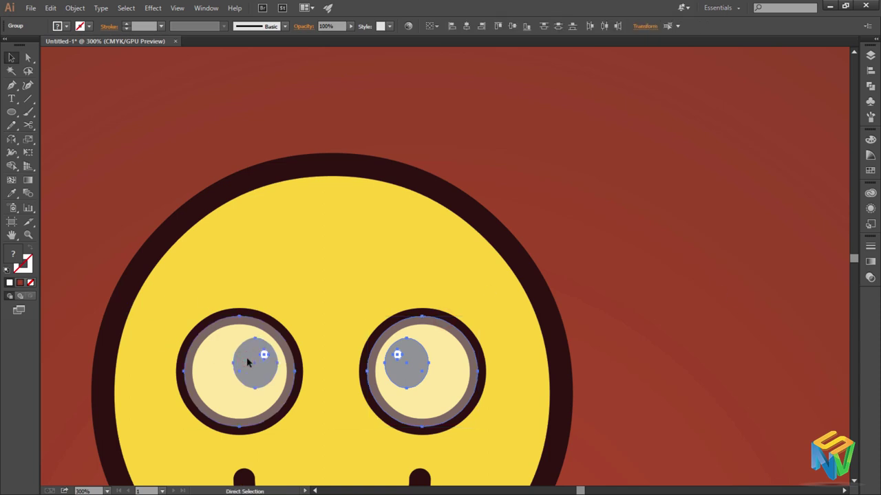
key("v")
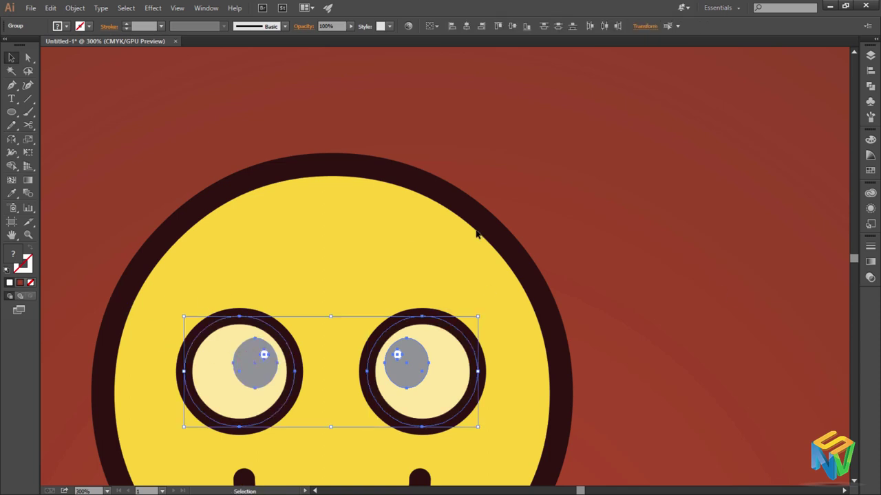
left_click(564, 179)
scroll(280, 171, "down", 3)
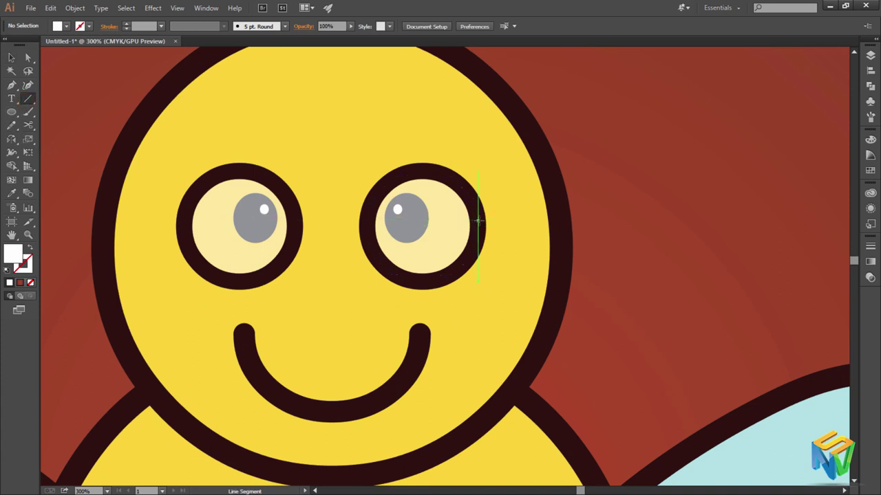
Draw a glasses arm from the right lens with the dark outline stroke and round caps.
left_click_drag(477, 220, 545, 152)
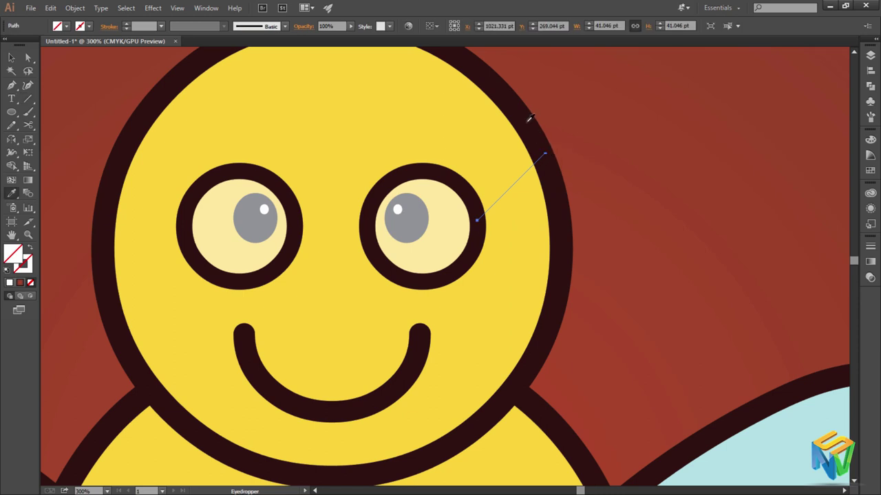
left_click(529, 120)
left_click(16, 62)
left_click(543, 154)
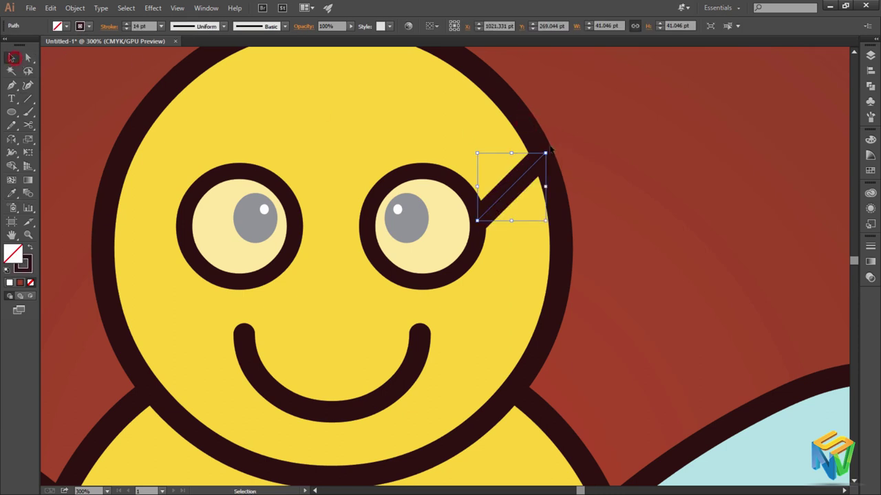
left_click_drag(544, 153, 556, 141)
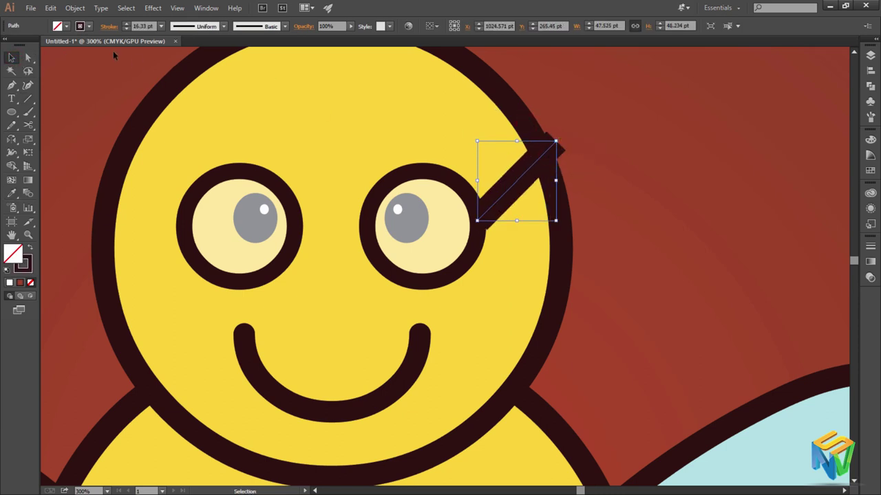
left_click(109, 26)
left_click(55, 54)
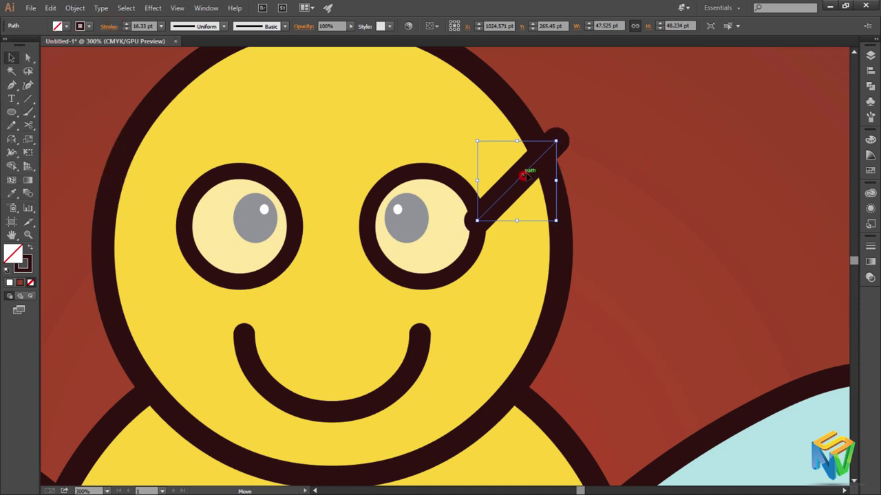
Adjust the arm so it runs from the lens rim to the head outline.
left_click_drag(524, 176, 530, 172)
left_click_drag(558, 139, 545, 147)
left_click(589, 142)
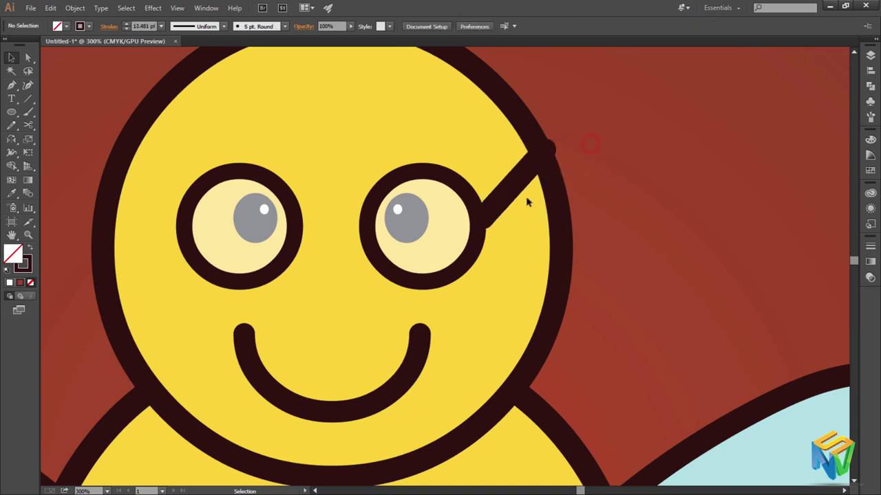
left_click_drag(505, 201, 501, 193)
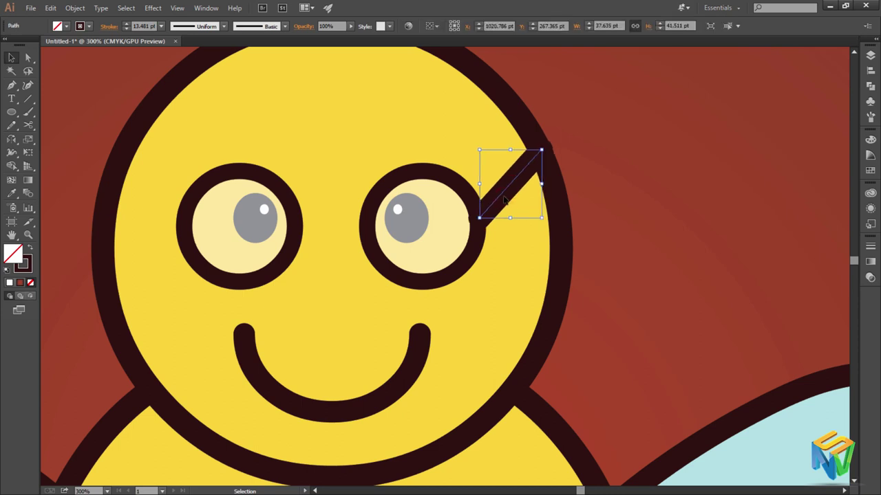
key("Right")
key("Right")
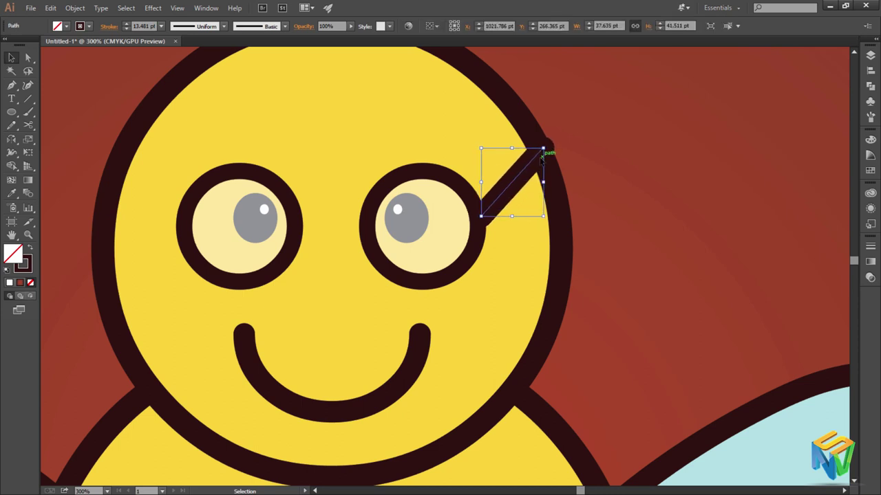
left_click(586, 141)
left_click(502, 189)
Reflect a copy of the arm and place it on the left lens.
right_click(501, 190)
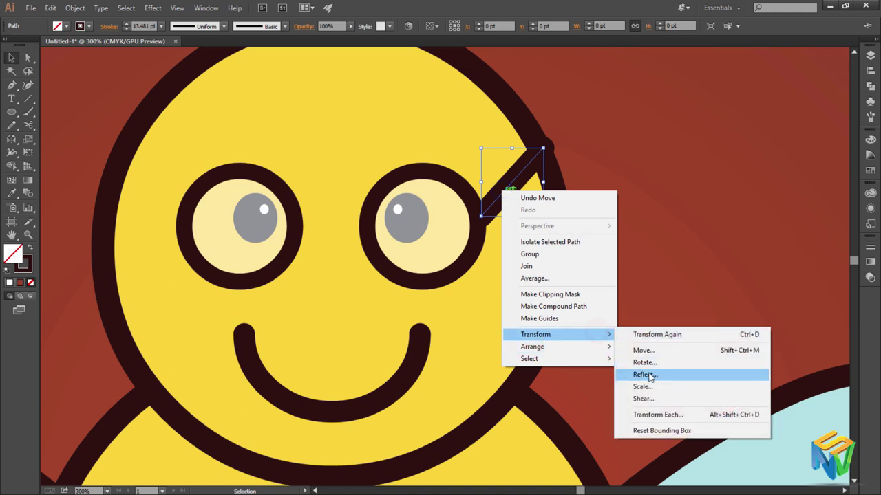
left_click(636, 370)
left_click(705, 235)
left_click_drag(540, 206, 175, 210)
key("Right")
key("Right")
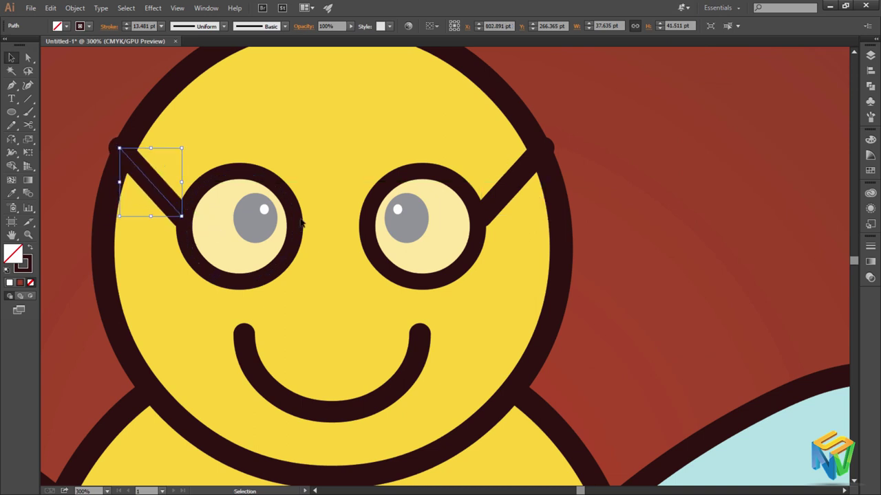
left_click(635, 202)
scroll(686, 240, "up", 2)
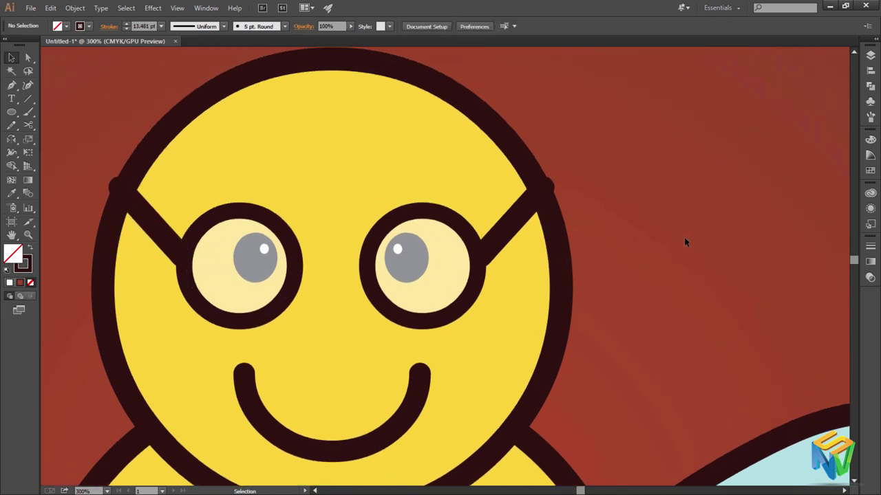
Draw a straight bridge between the two lenses with butt caps.
key("ctrl+plus")
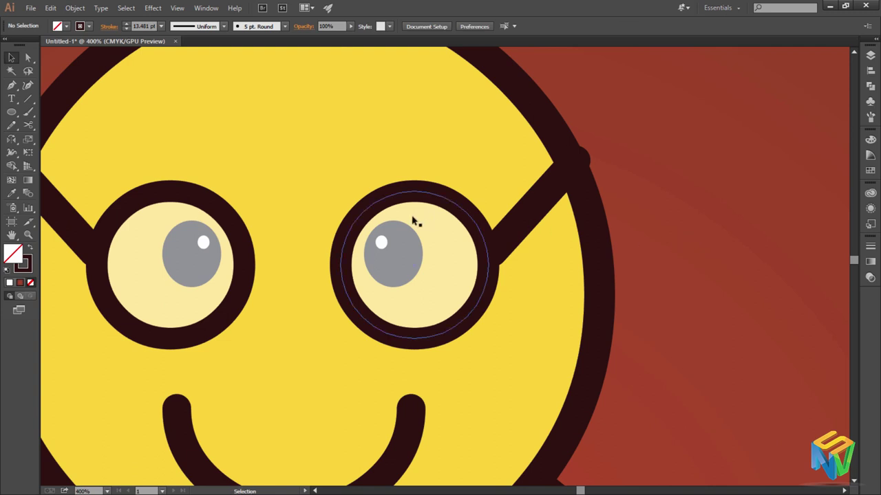
key("backslash")
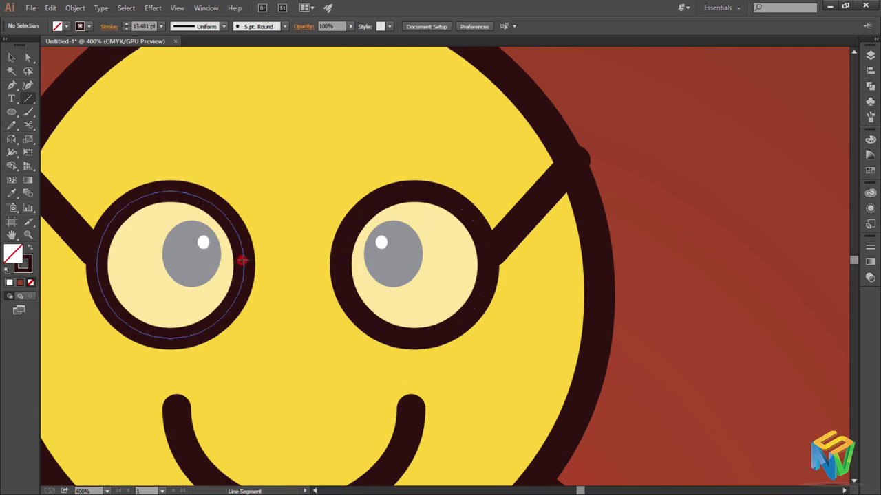
left_click_drag(241, 260, 339, 260)
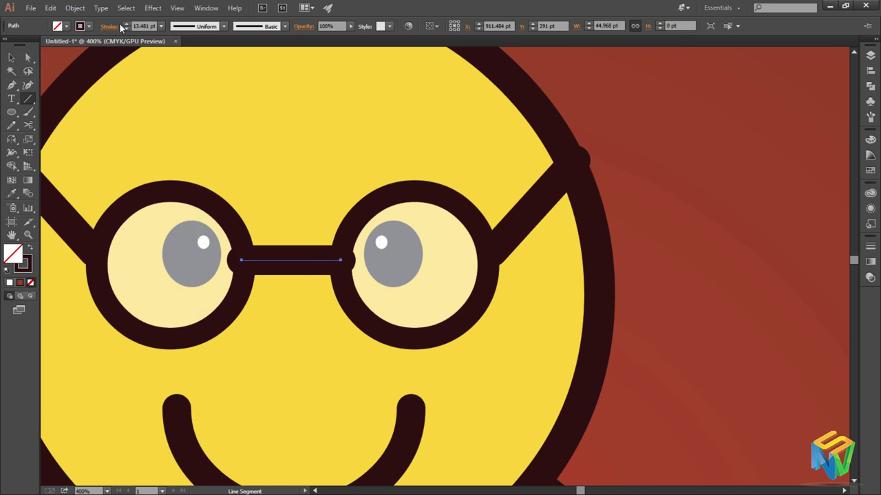
left_click(111, 30)
left_click(44, 54)
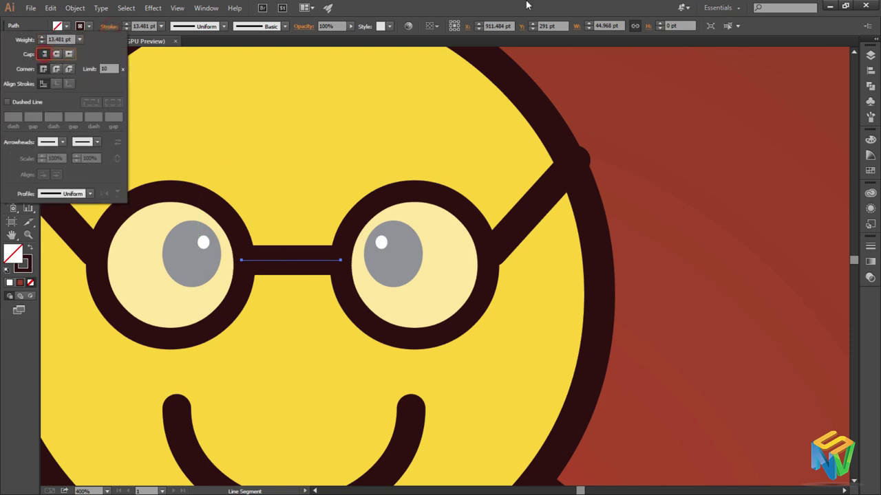
left_click(496, 2)
Alt-drag a copy of the bee's head and body group to the right.
left_click(12, 59)
left_click(819, 138)
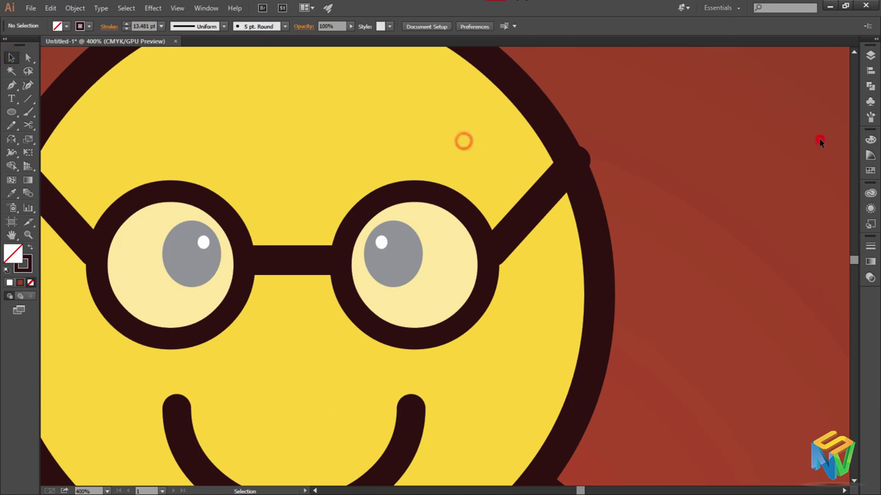
key("ctrl+0")
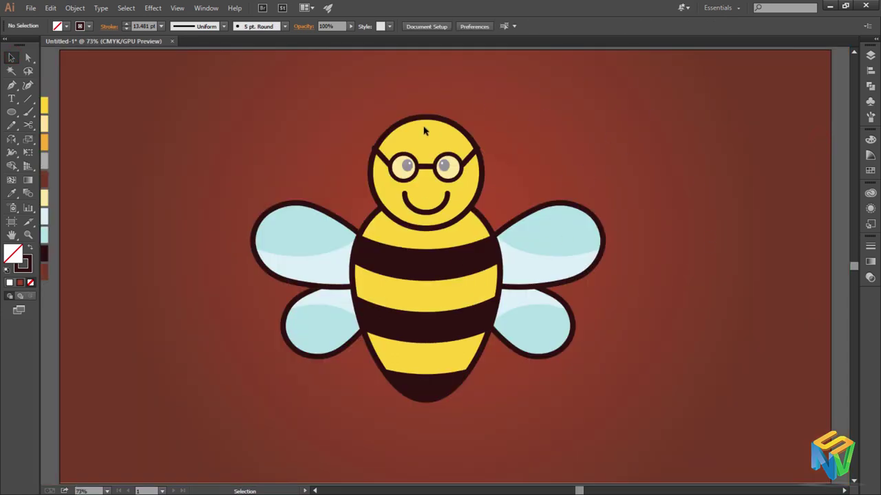
key("ctrl+a")
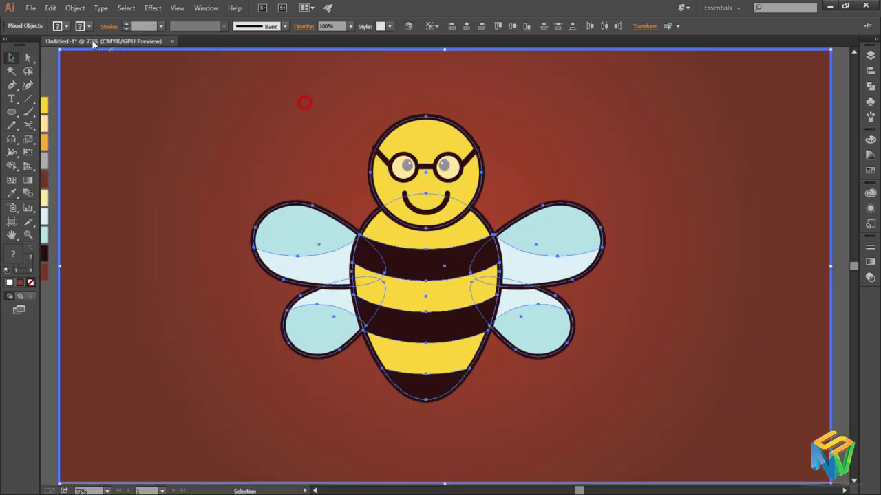
key("ctrl+shift+a")
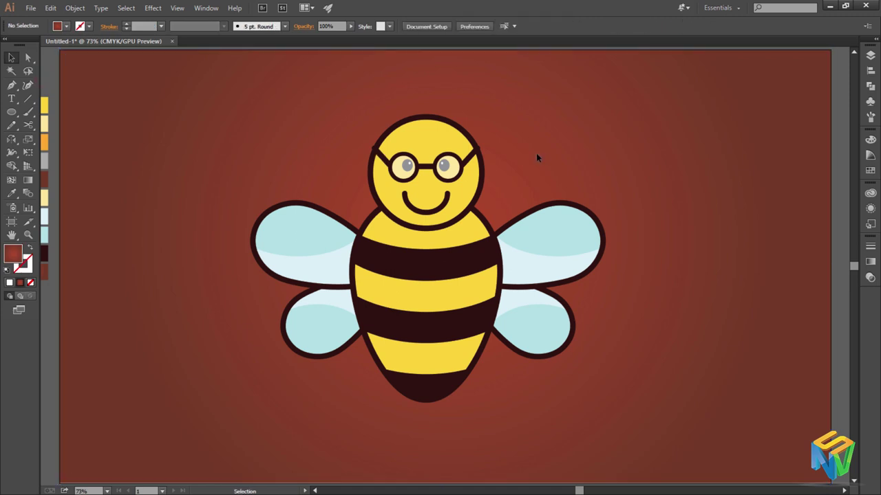
left_click(427, 142)
left_click_drag(426, 142, 697, 141)
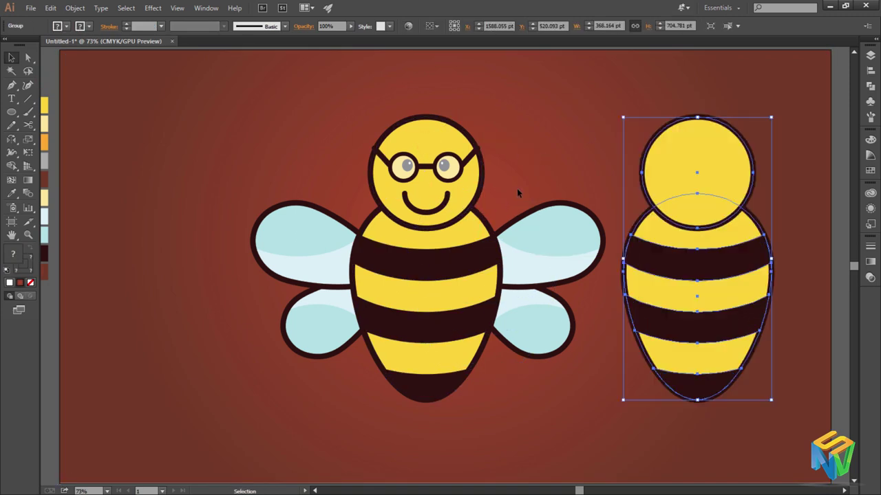
Ungroup the copy and delete its head circle, stripes, bottom cap and body outline.
right_click(691, 143)
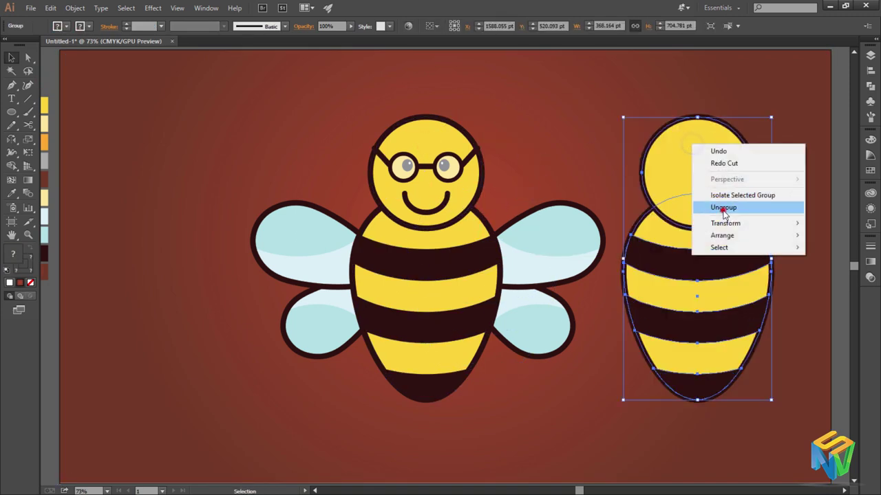
left_click(723, 208)
left_click(750, 155)
key("Delete")
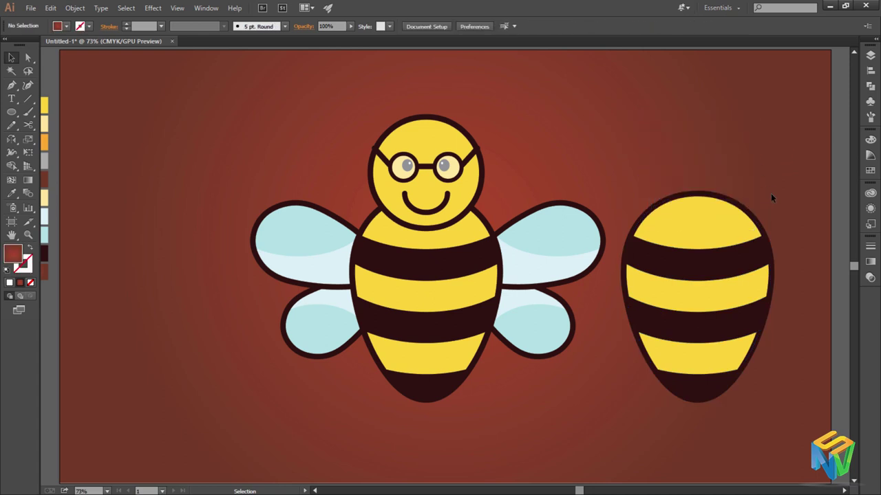
left_click(751, 244)
key("Delete")
left_click(728, 322)
key("Delete")
left_click(721, 377)
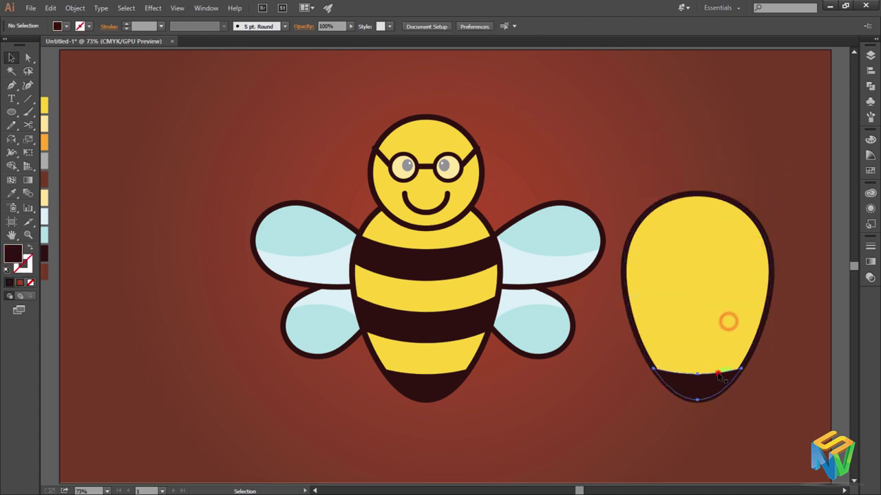
key("Delete")
left_click(766, 312)
key("Delete")
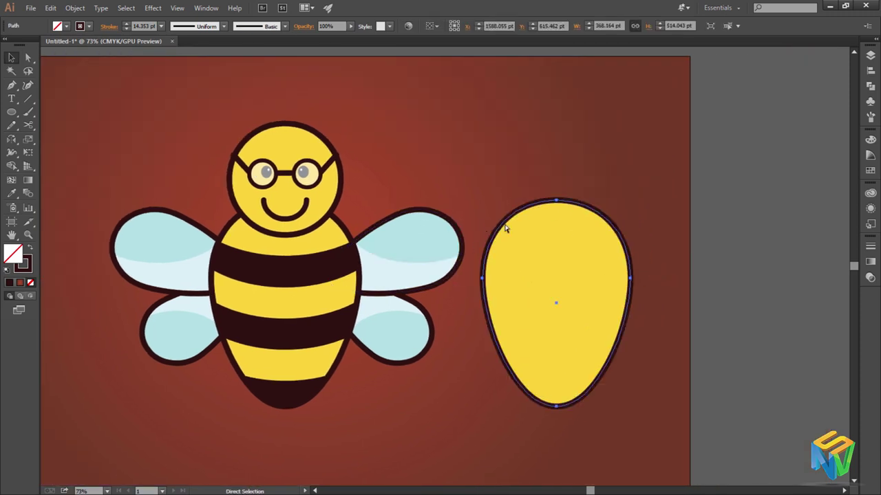
Undo the deletions, clip the stripes inside the body, and move the head circle right.
key("ctrl+z")
key("v")
right_click(576, 157)
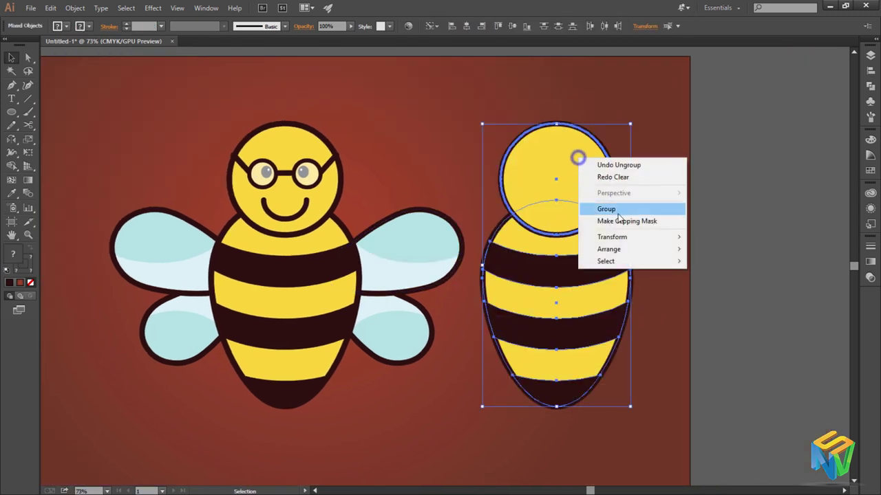
left_click(618, 220)
left_click(507, 182)
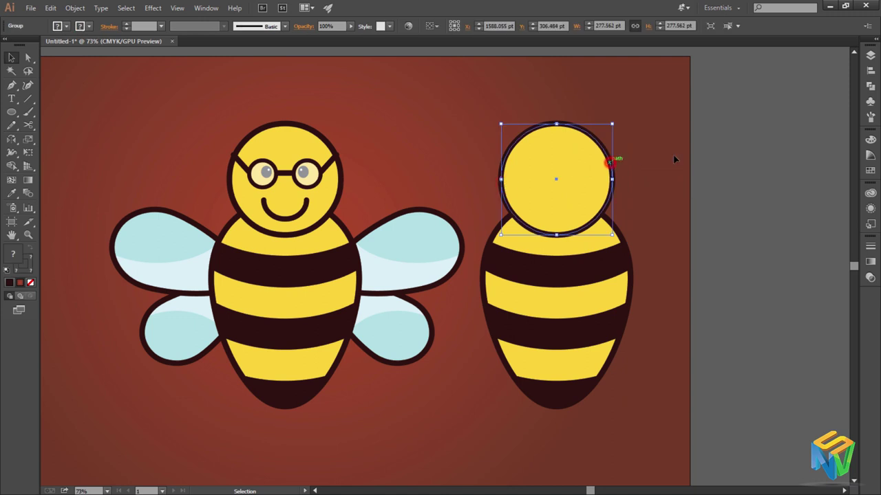
left_click_drag(610, 162, 726, 149)
Ungroup the moved head circle and delete its dark outline.
right_click(715, 152)
left_click(757, 210)
left_click(780, 132)
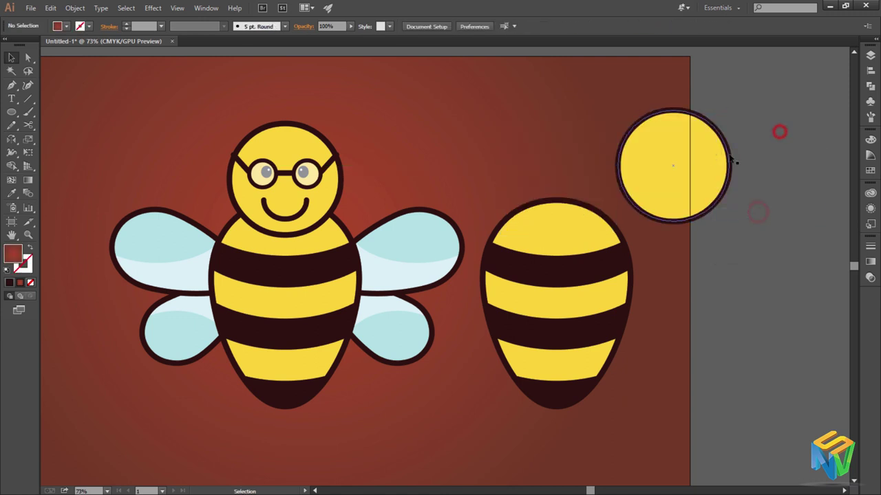
left_click(732, 156)
key("Delete")
Delete the copied body's two dark stripes, bottom piece and dark outline.
left_click(588, 265)
key("Delete")
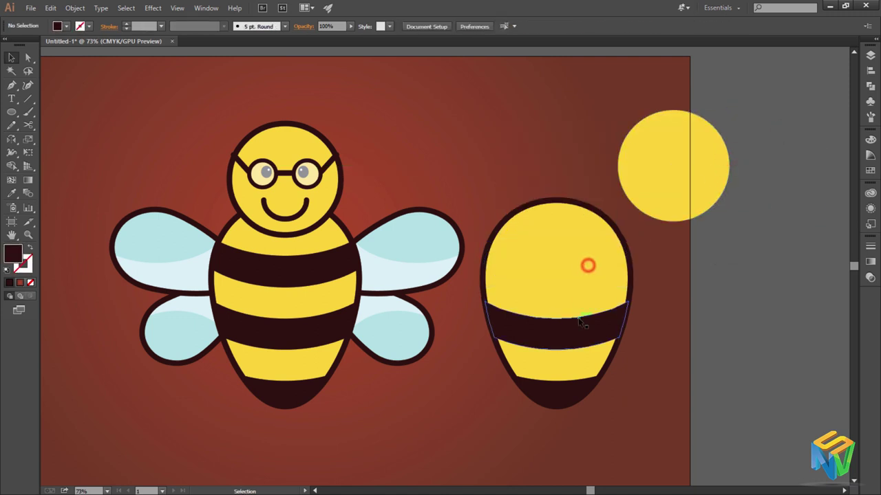
left_click(578, 317)
key("Delete")
left_click(558, 391)
key("Delete")
left_click(620, 336)
key("Delete")
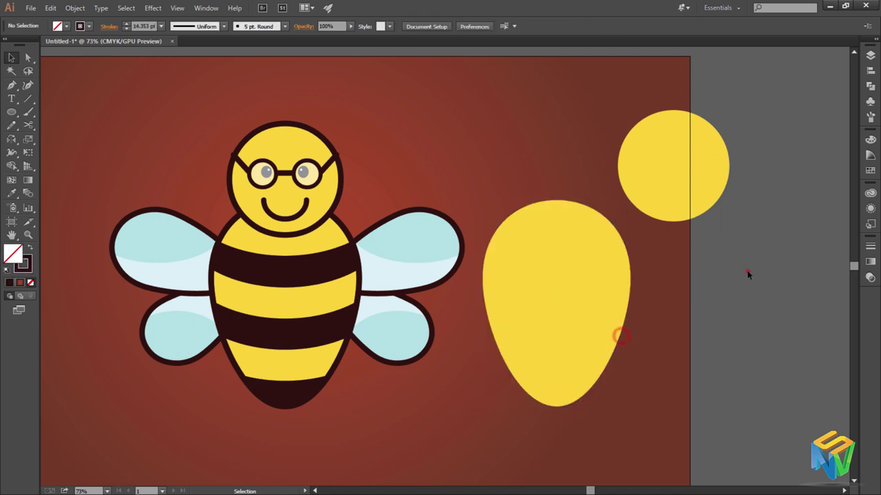
Duplicate the yellow circle and use Shape Builder to carve a thin crescent.
left_click_drag(677, 198, 656, 154)
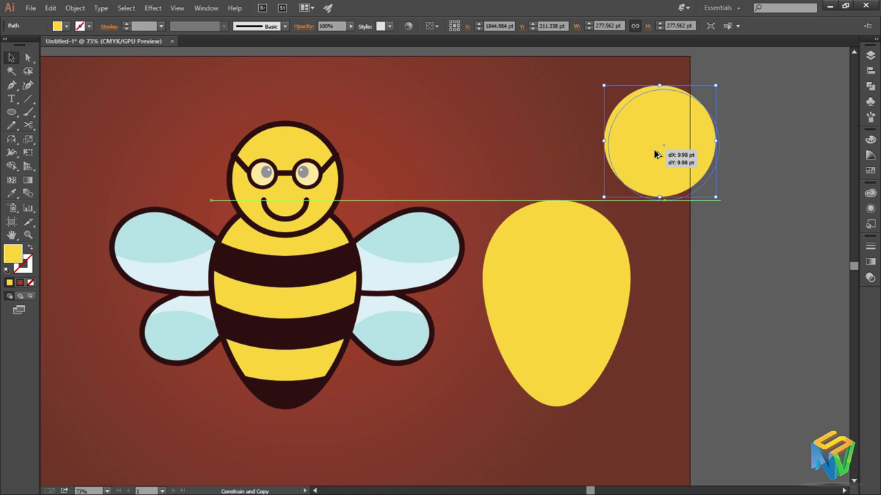
left_click_drag(670, 183, 727, 324)
left_click_drag(600, 88, 641, 128)
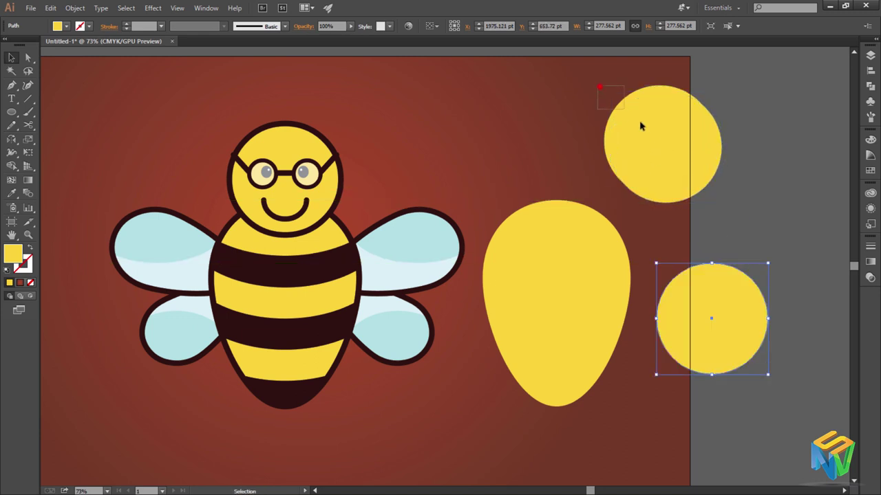
left_click(12, 165)
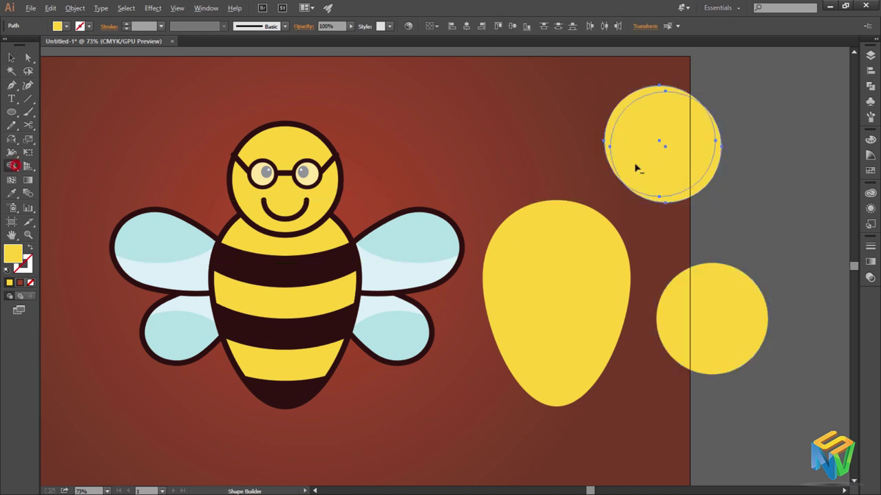
left_click(680, 173, "alt")
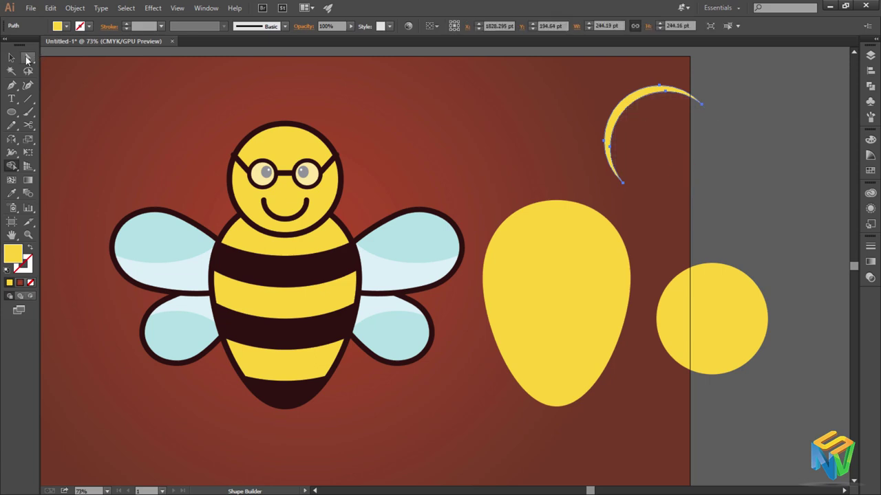
Fill the crescent with the pale yellow swatch using the Eyedropper.
left_click(11, 57)
mouse_move(103, 122)
left_mouse_down()
mouse_move(434, 181)
mouse_move(333, 164)
left_mouse_up()
key("i")
left_click(114, 170)
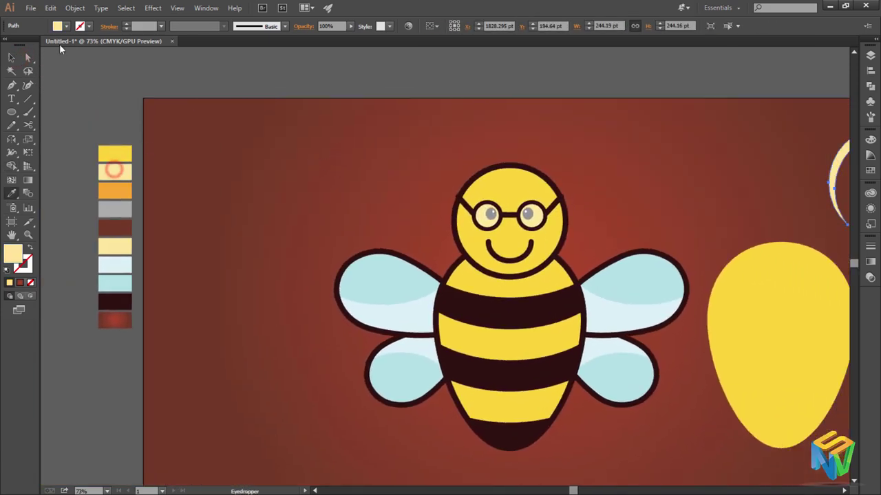
Drag the pale crescent onto the upper left of the bee's head.
left_click(14, 55)
left_click_drag(835, 159, 465, 200)
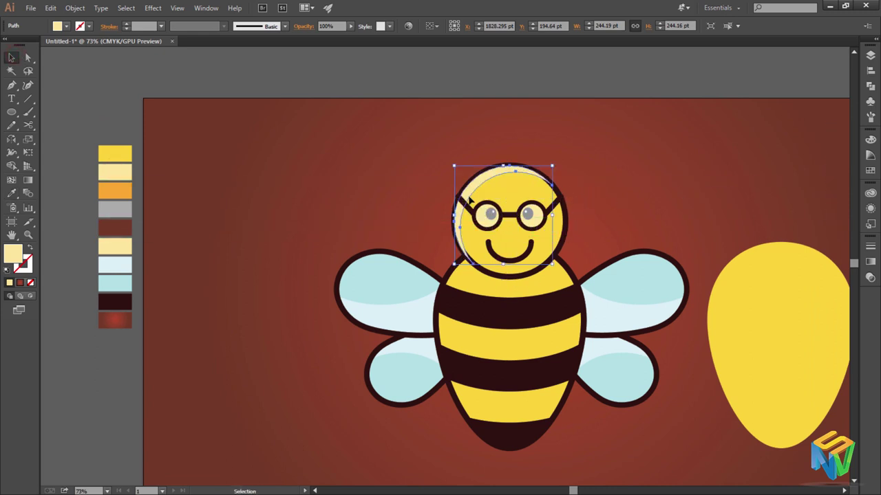
left_click(622, 144)
Zoom in on the head and check the crescent's size with its bounding box.
key("ctrl+equal")
key("ctrl+equal")
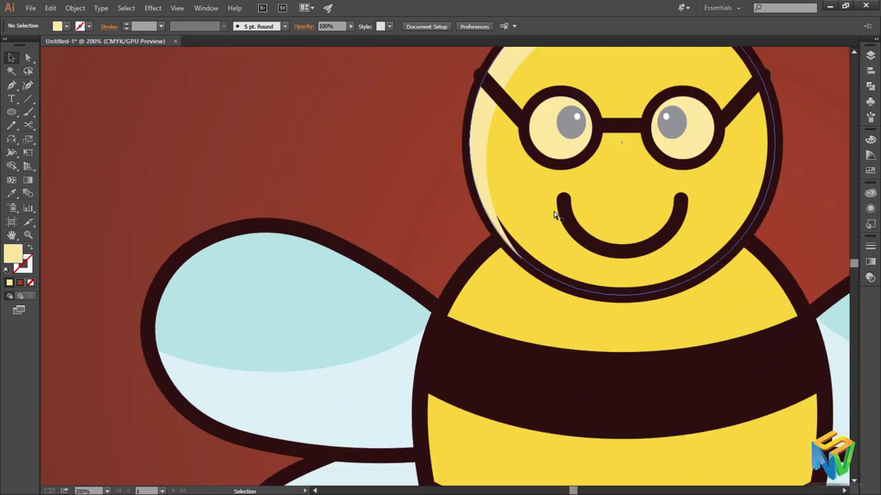
key("ctrl+equal")
left_click(269, 131)
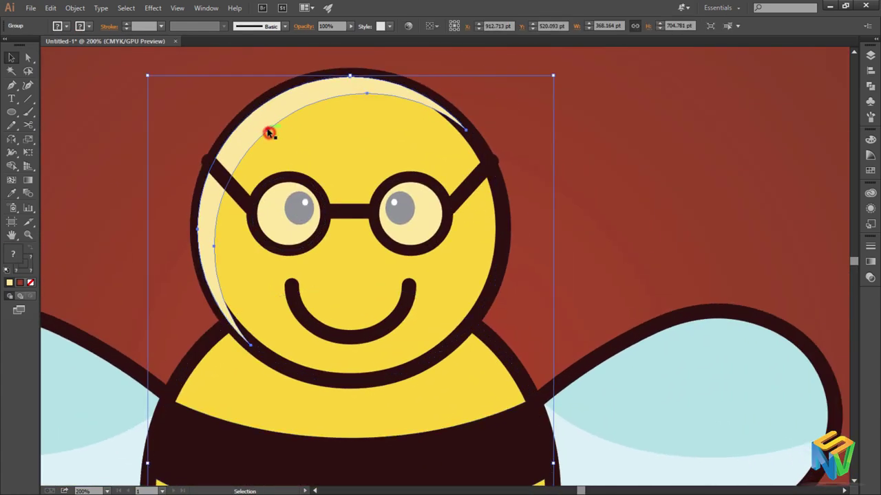
key("a")
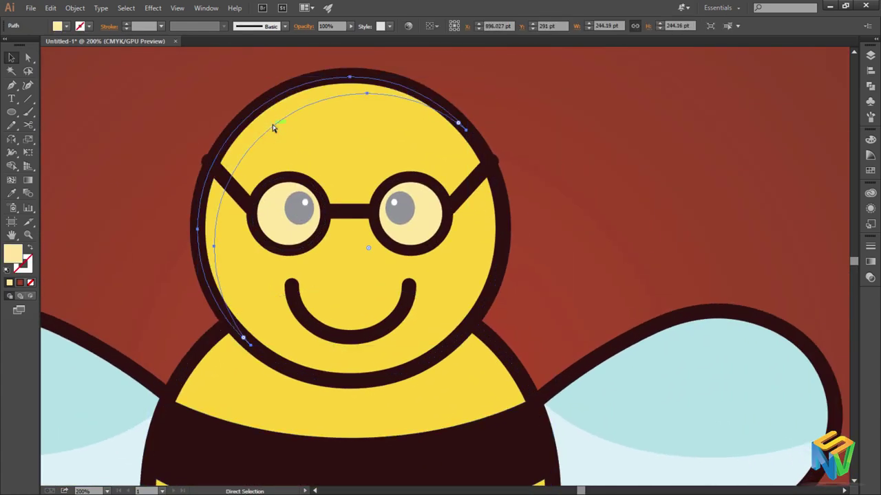
key("v")
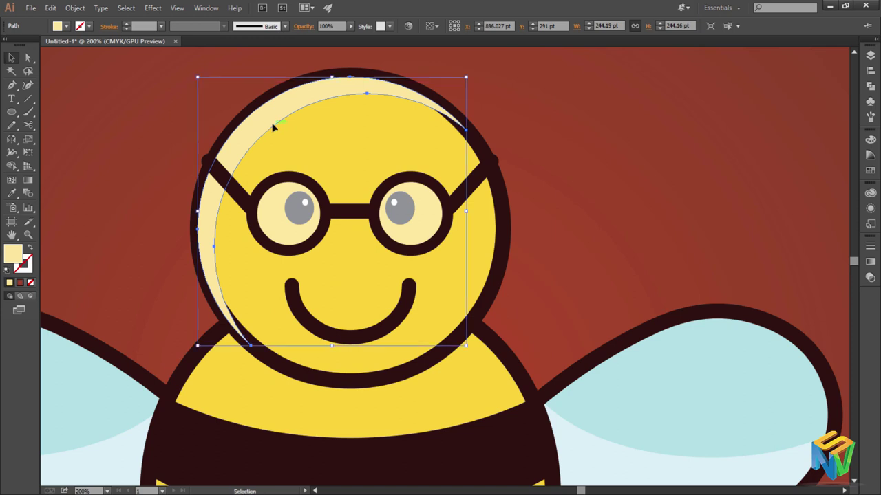
left_click_drag(469, 78, 468, 81)
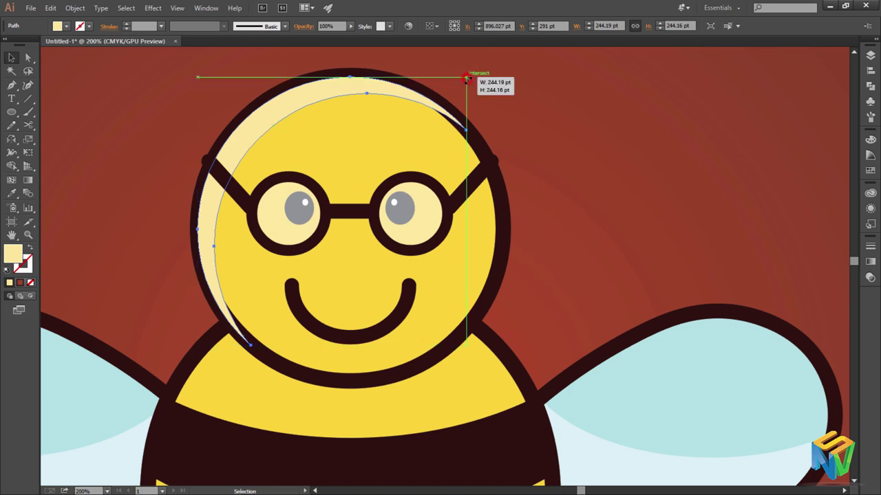
Ungroup the bee's head and body artwork and select the head circle.
left_click(490, 147)
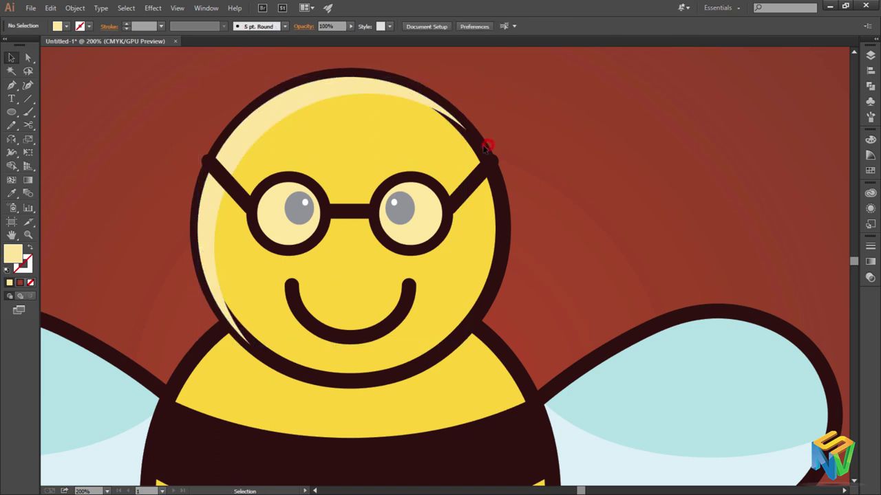
left_click(485, 147)
right_click(482, 146)
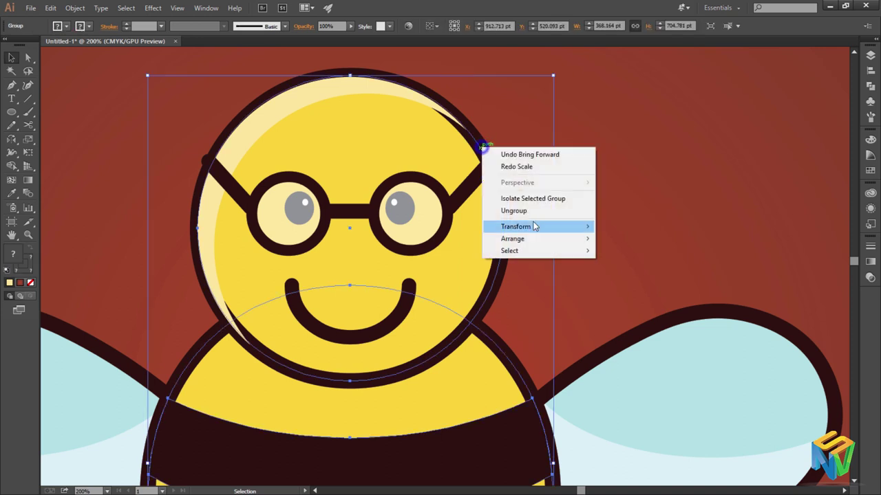
left_click(530, 204)
left_click(580, 164)
left_click(494, 186)
Restore the accidentally deleted crescent highlight using undo and redo.
key("a")
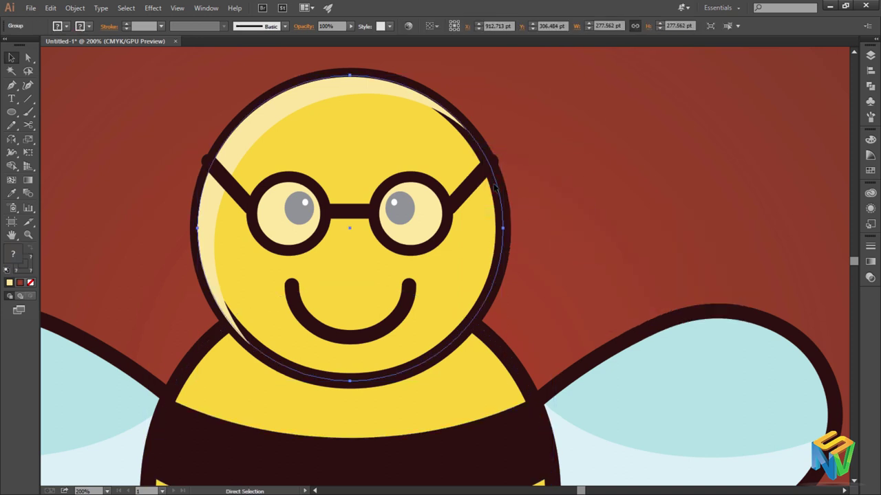
key("Delete")
key("ctrl+z")
key("ctrl+shift+z")
key("ctrl+z")
key("v")
left_click(540, 144)
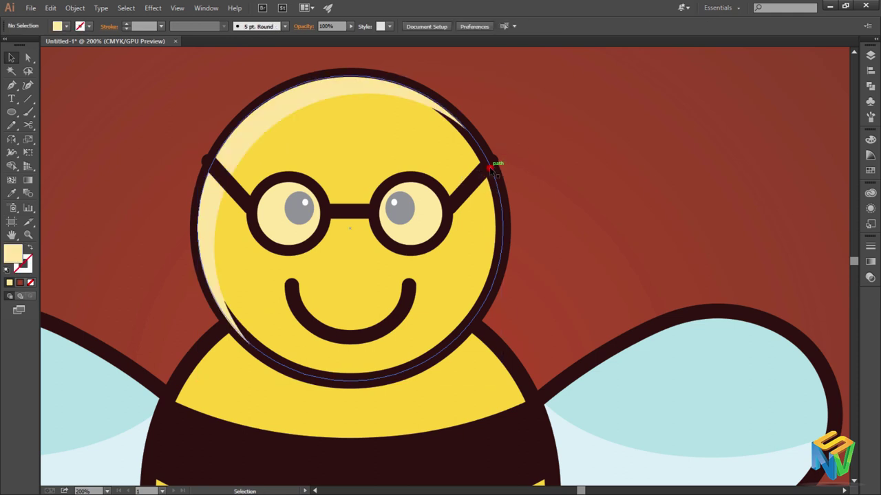
key("ctrl+z")
key("ctrl+shift+z")
Reposition the crescent highlight, nudging it up and right inside the head.
left_click(311, 98)
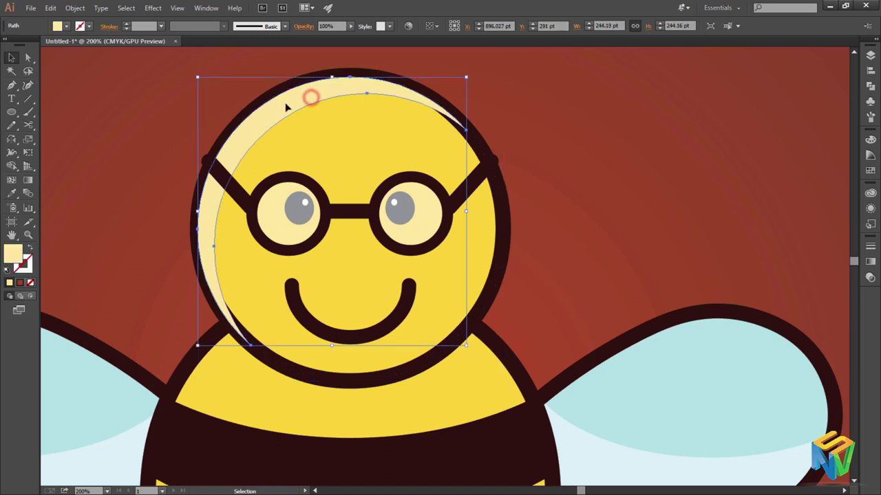
left_click_drag(287, 107, 291, 115)
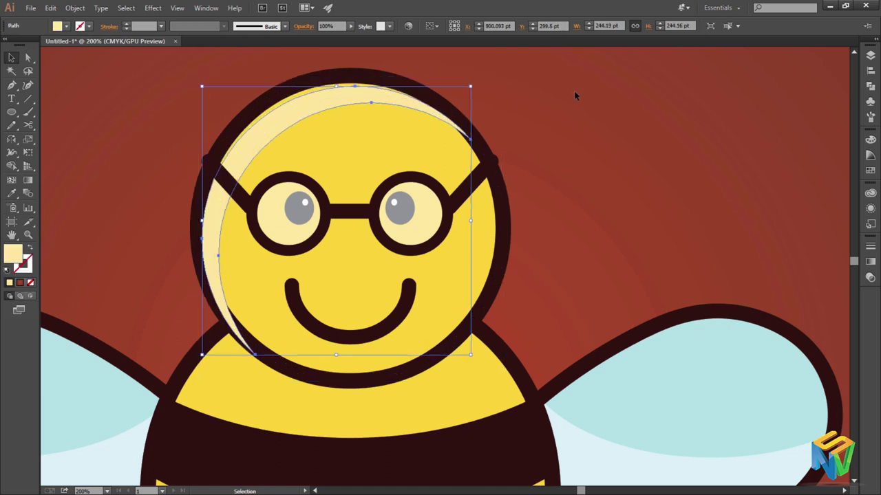
key("Up")
key("Up")
key("Up")
key("Right")
key("Up")
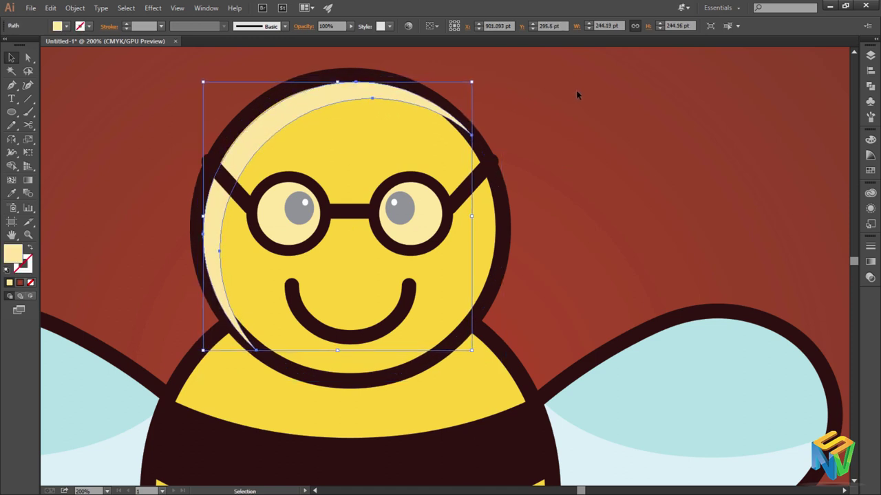
key("Up")
Check behind the face circle, undo the move, and ungroup the head artwork further.
left_click(496, 159)
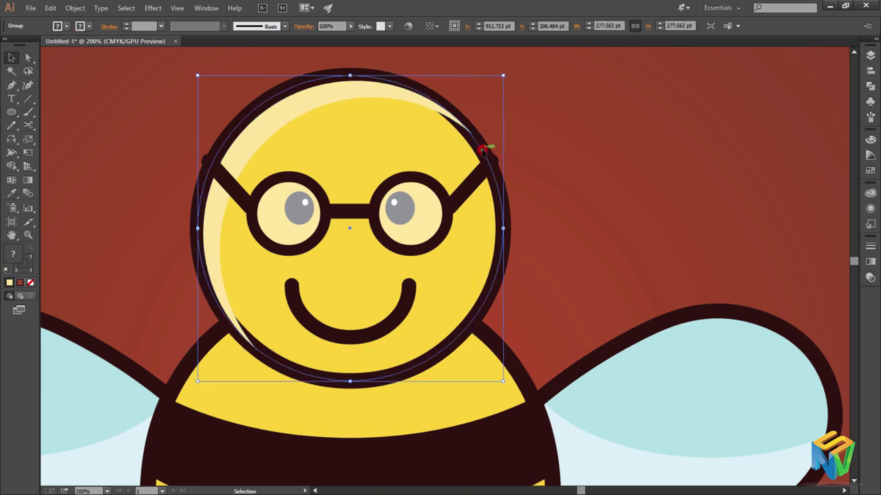
key("a")
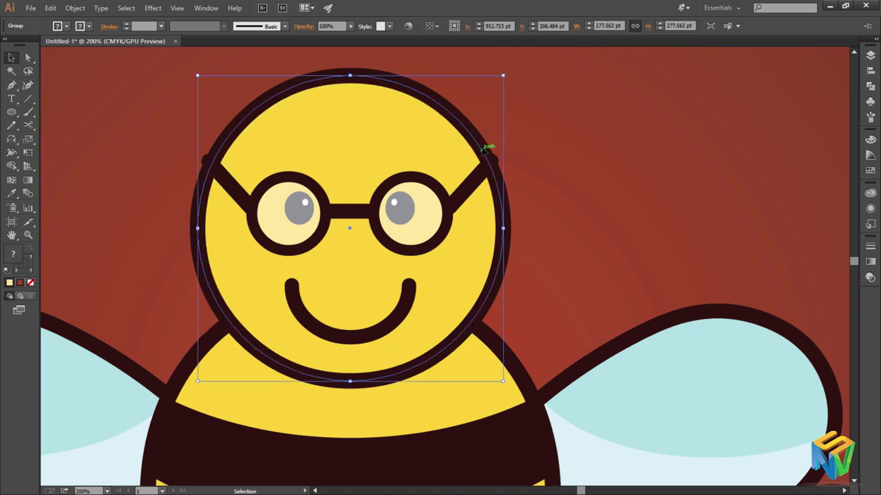
left_click_drag(468, 144, 577, 141)
key("ctrl+z")
key("ctrl+z")
right_click(445, 143)
left_click(506, 207)
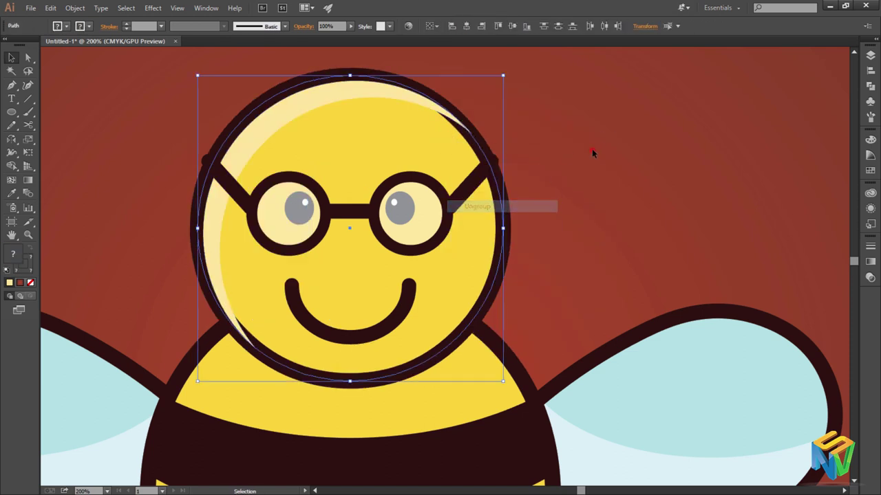
left_click(590, 149)
Isolate the head outline to inspect it, then exit isolation and deselect.
left_click(493, 180)
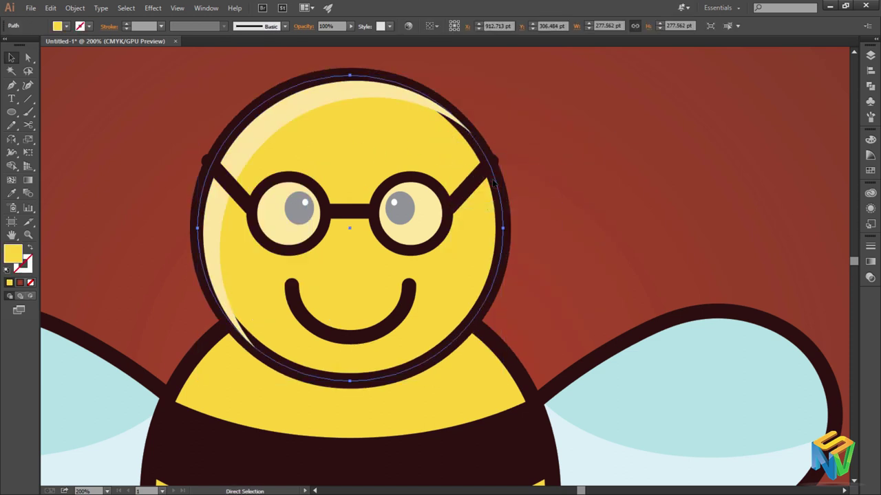
left_click(599, 188)
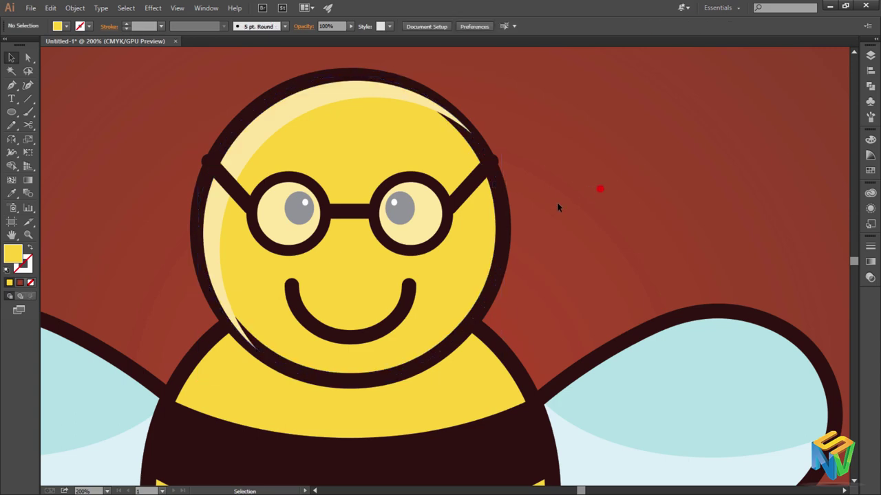
double_click(501, 215)
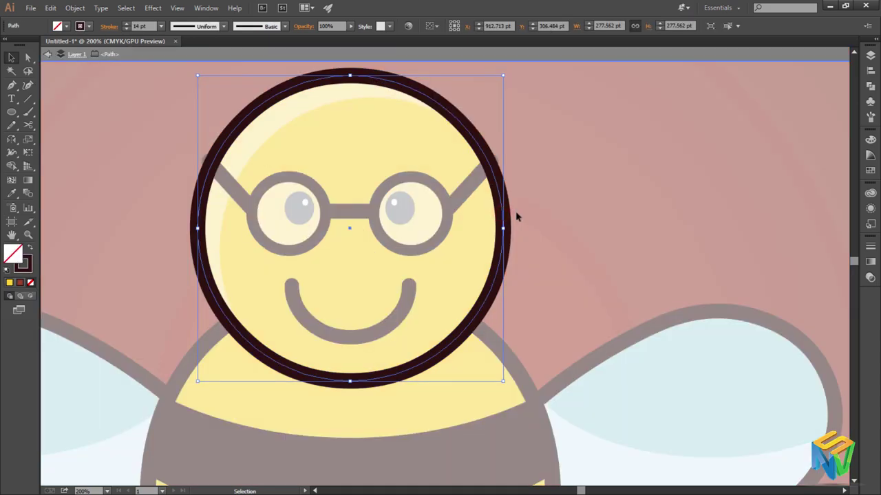
key("a")
key("Escape")
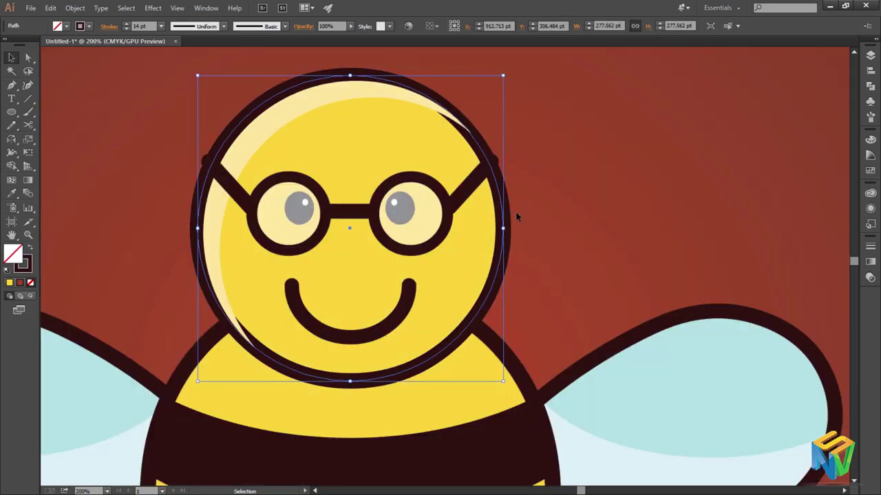
key("ctrl+z")
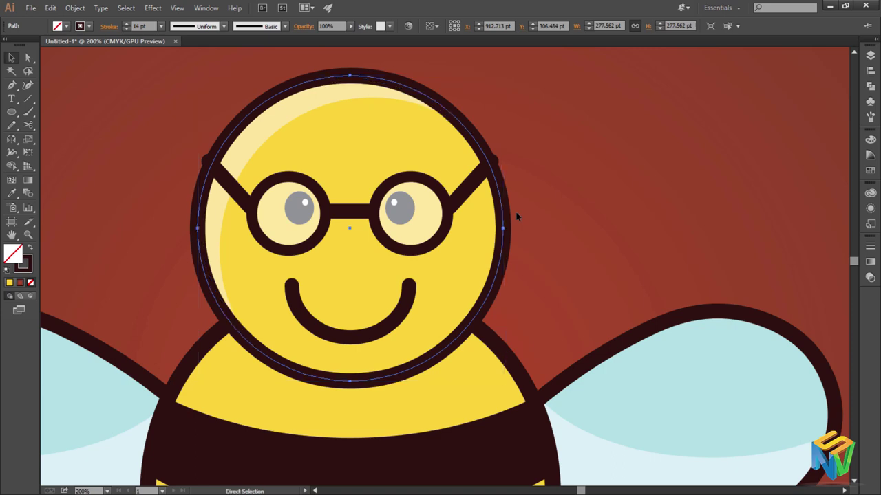
key("ctrl+shift+z")
left_click(596, 222)
Zoom out to the whole bee and nudge the head highlight right and up.
left_click_drag(615, 219, 449, 187)
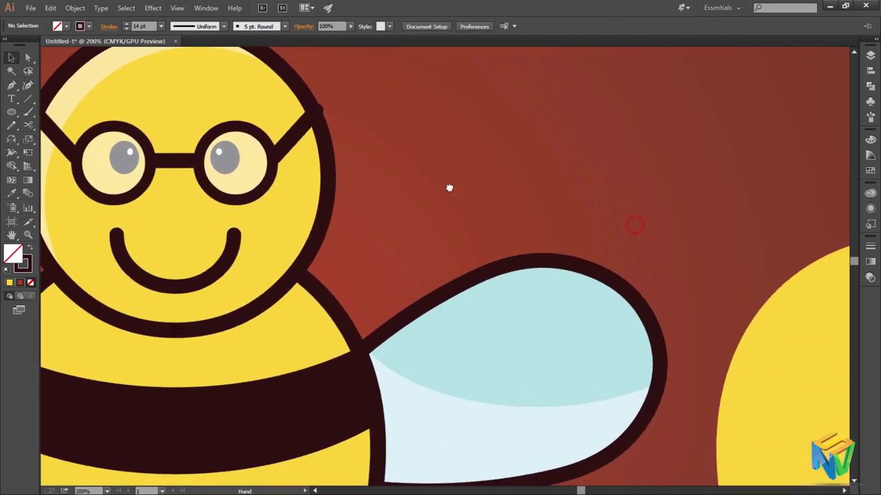
key("ctrl+minus")
key("ctrl+minus")
key("ctrl+minus")
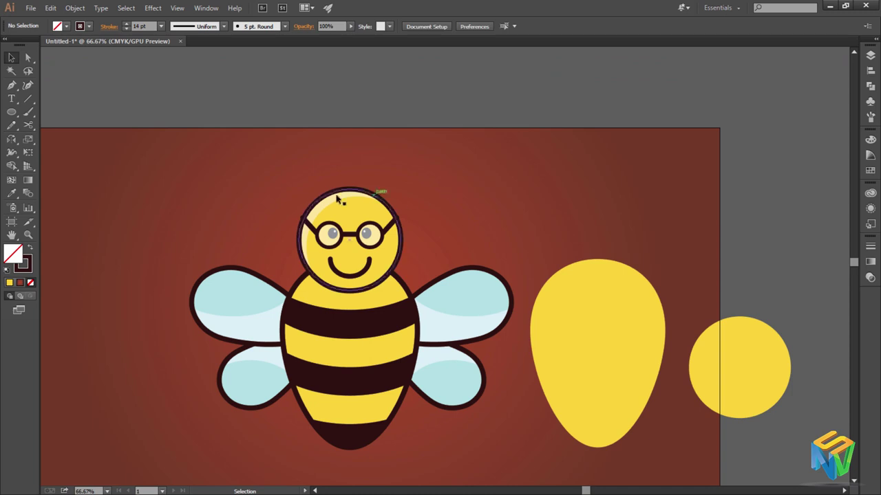
left_click(321, 204)
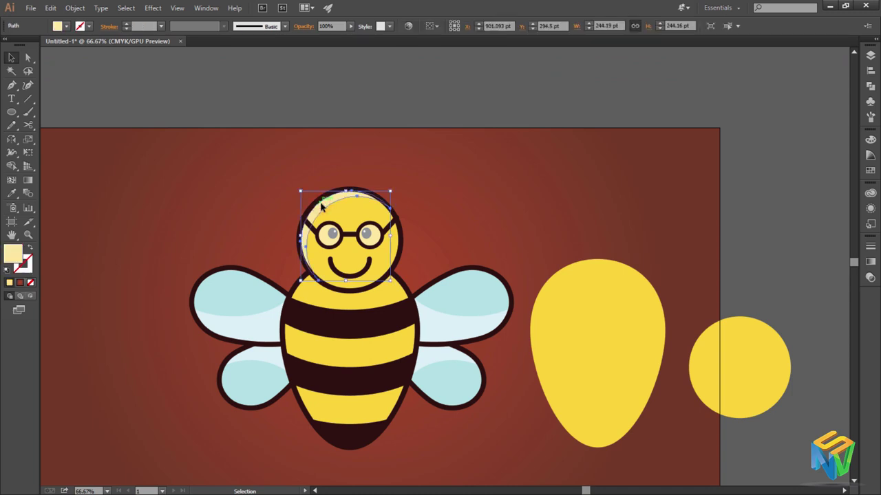
key("Right")
key("Up")
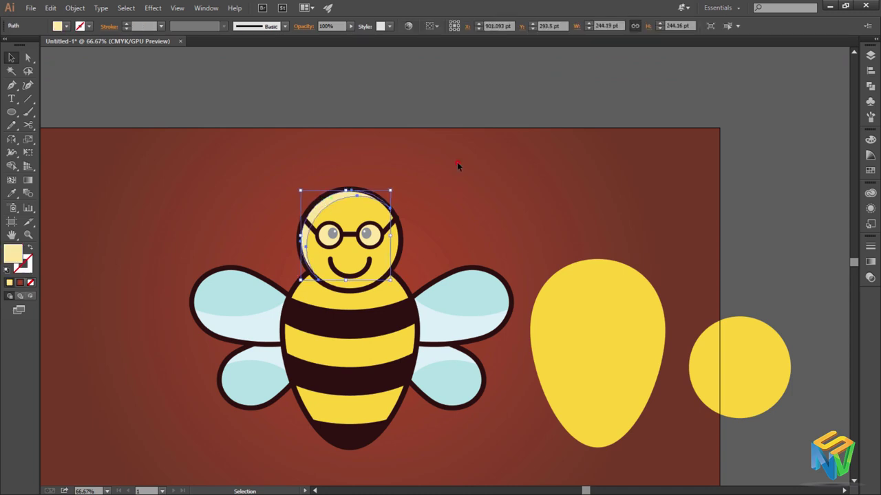
Make an offset copy of the spare yellow circle and show the perspective grid.
left_click(458, 164)
left_click_drag(743, 372, 739, 370)
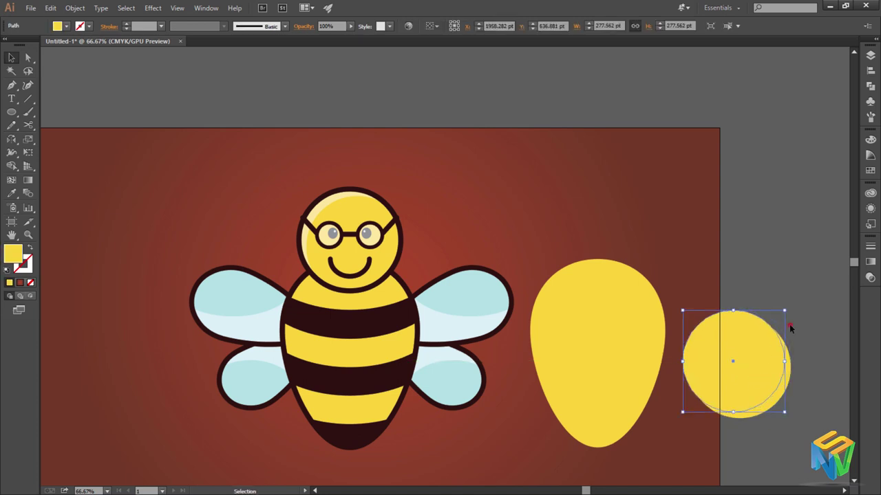
left_click(20, 167)
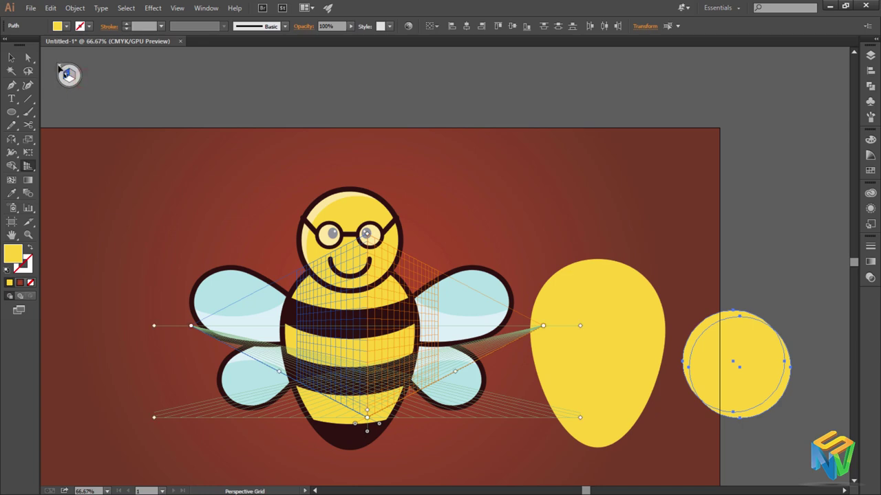
Hide the perspective grid and carve the overlapping circles into a thin crescent with Shape Builder.
left_click(62, 69)
left_click(11, 166)
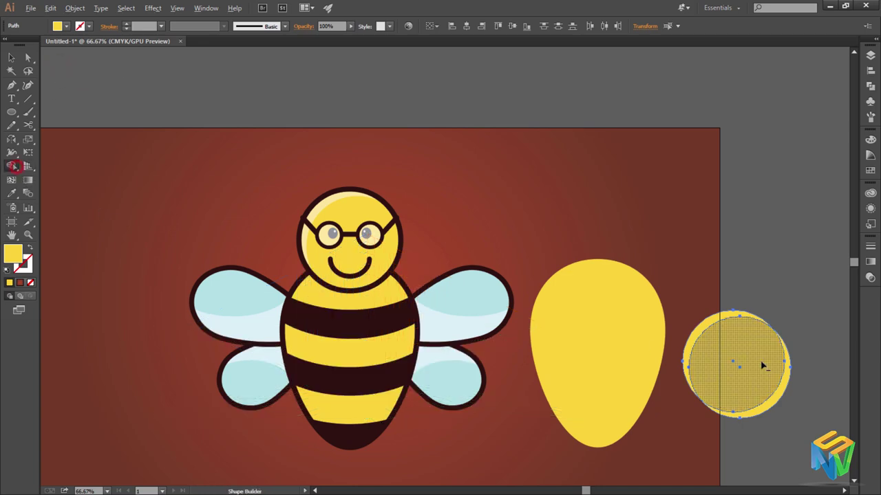
left_click(761, 364, "alt")
key("ctrl+z")
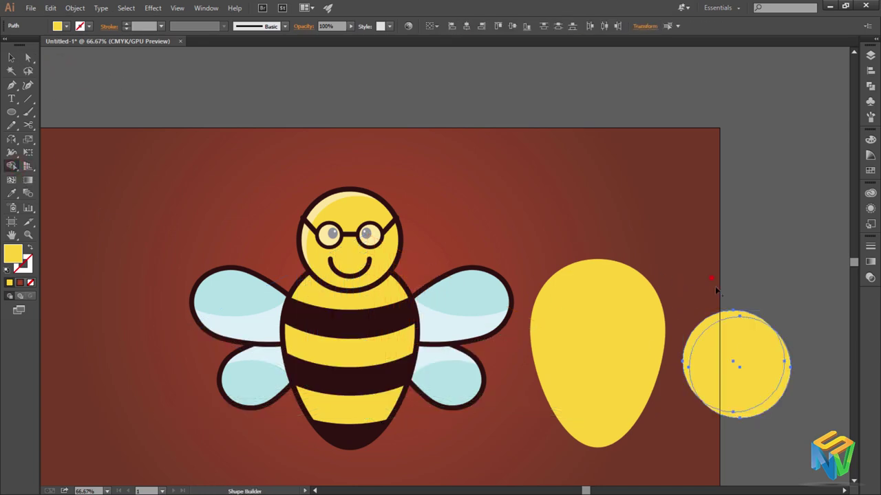
left_click(715, 344, "alt")
left_click(12, 58)
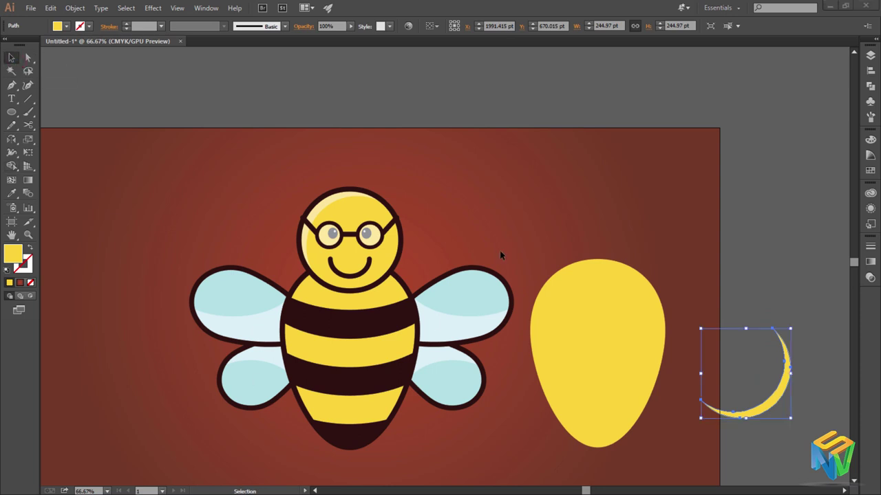
Fill the crescent with the orange swatch sampled by the Eyedropper.
left_click(701, 403)
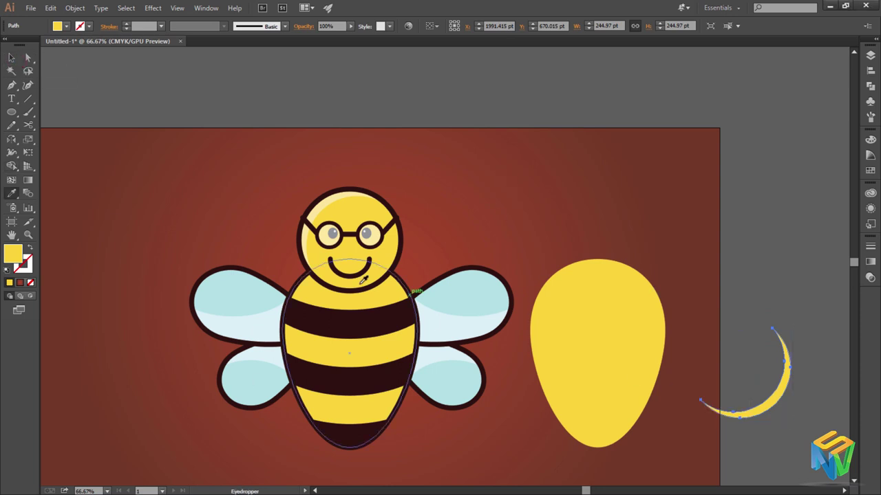
key("i")
left_click_drag(232, 271, 454, 295)
left_click(237, 238)
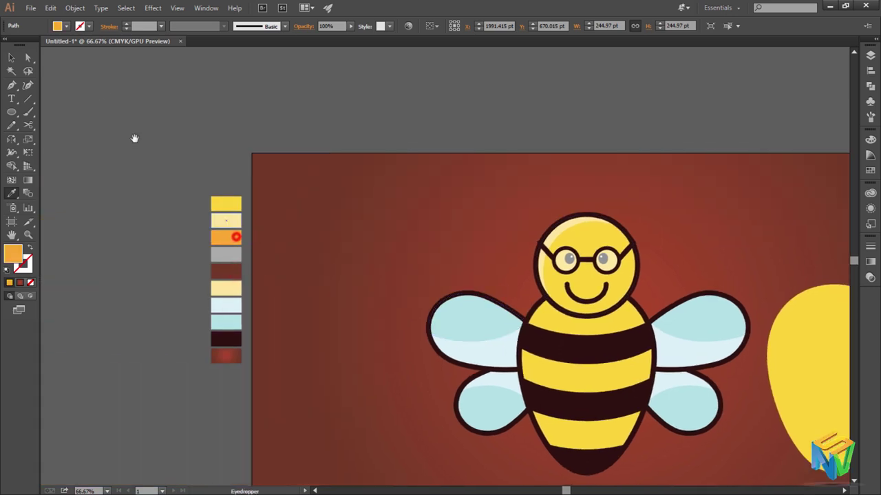
left_click(12, 57)
left_click(709, 269)
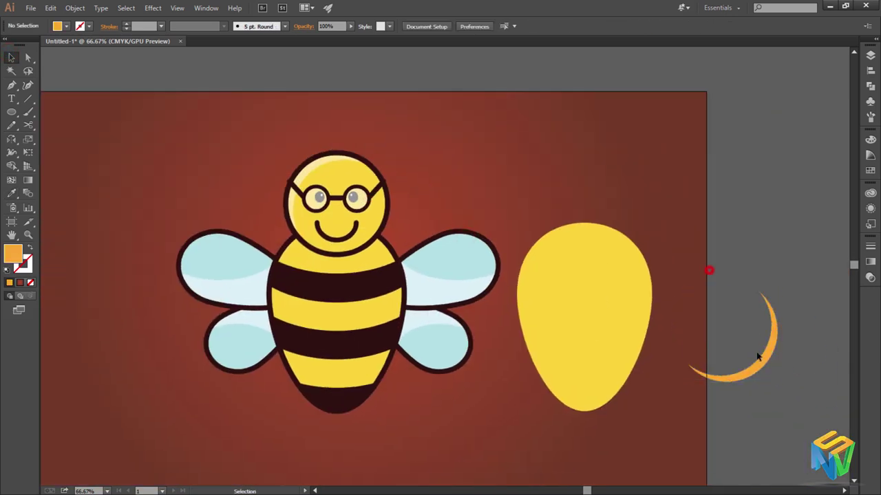
Place a copy of the orange crescent on the bee's head, behind the head outline.
left_click_drag(759, 372, 366, 244, "alt")
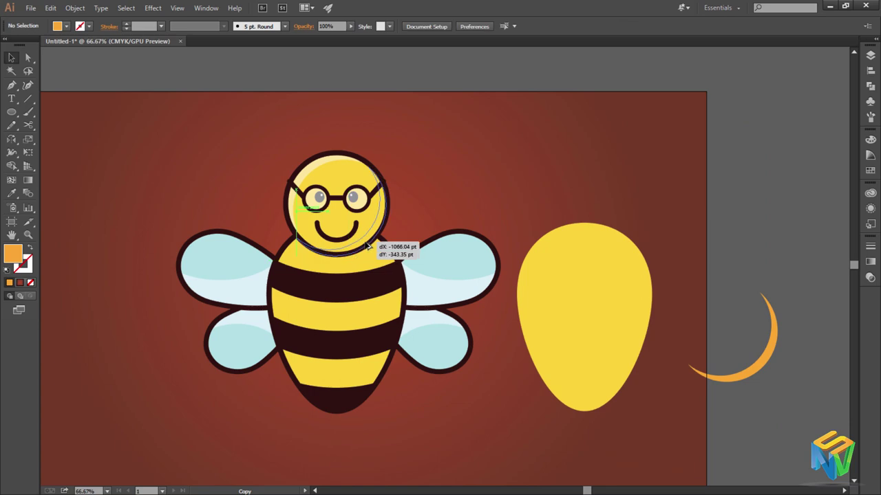
scroll(417, 238, "up", 4)
left_click_drag(417, 238, 789, 368)
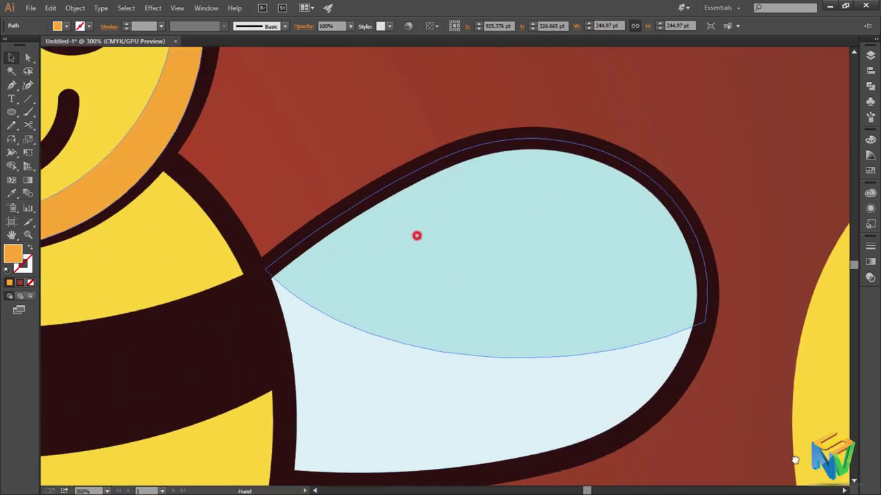
key("a")
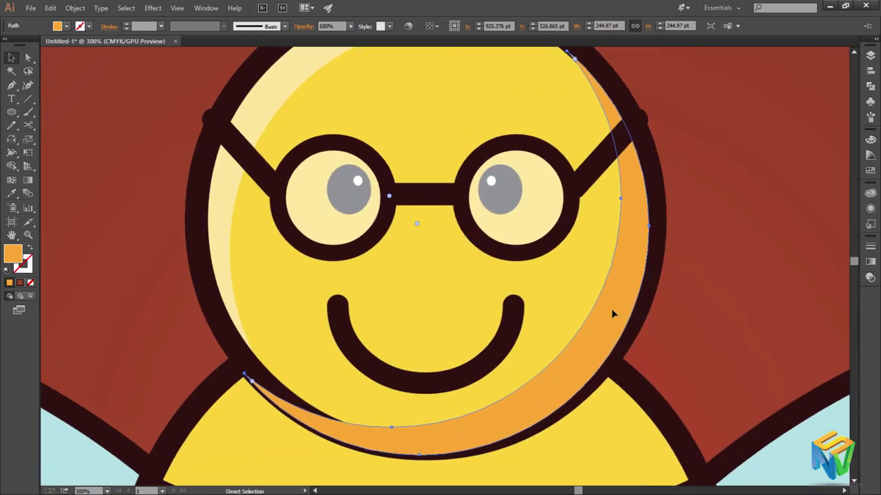
key("ctrl+bracketleft")
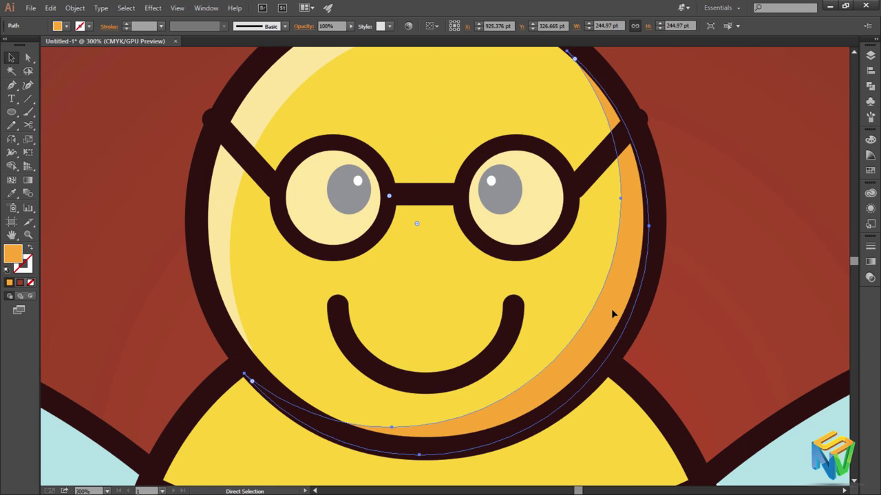
key("v")
Rotate the orange crescent into place along the head's lower-right edge.
scroll(658, 267, "up", 3)
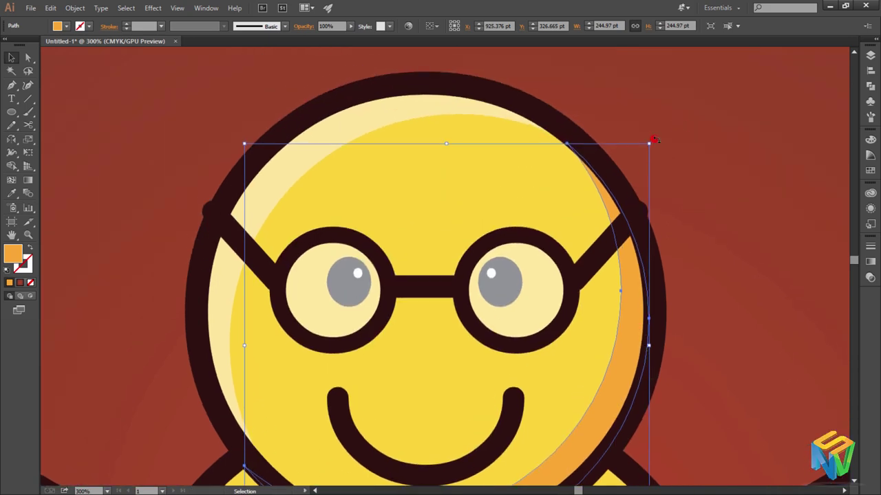
left_click_drag(654, 140, 668, 181)
scroll(668, 181, "down", 1)
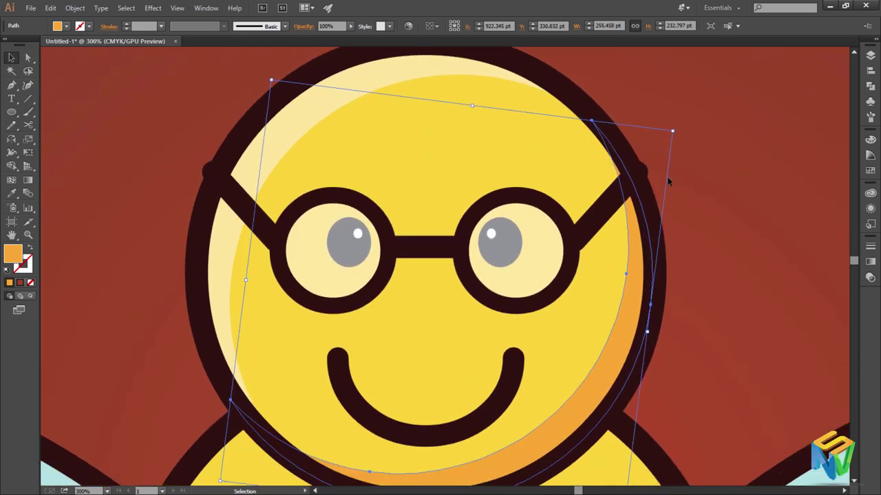
scroll(667, 181, "down", 1)
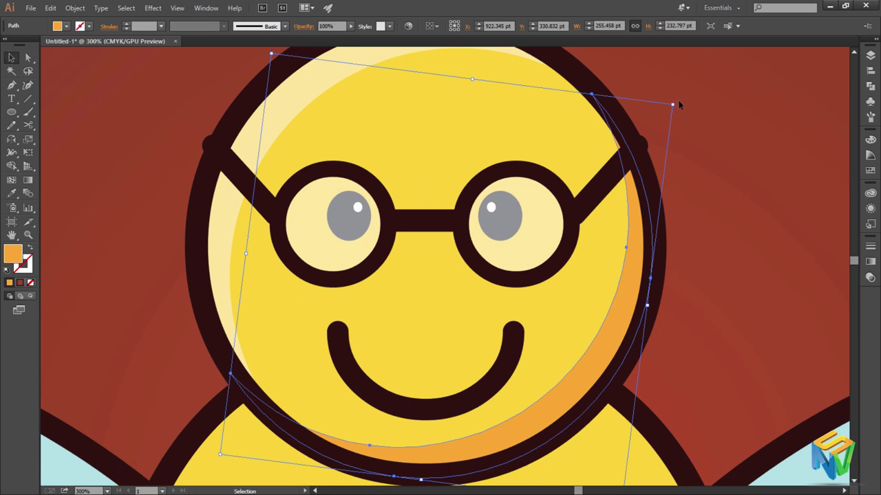
left_click_drag(677, 103, 690, 146)
scroll(690, 146, "up", 1)
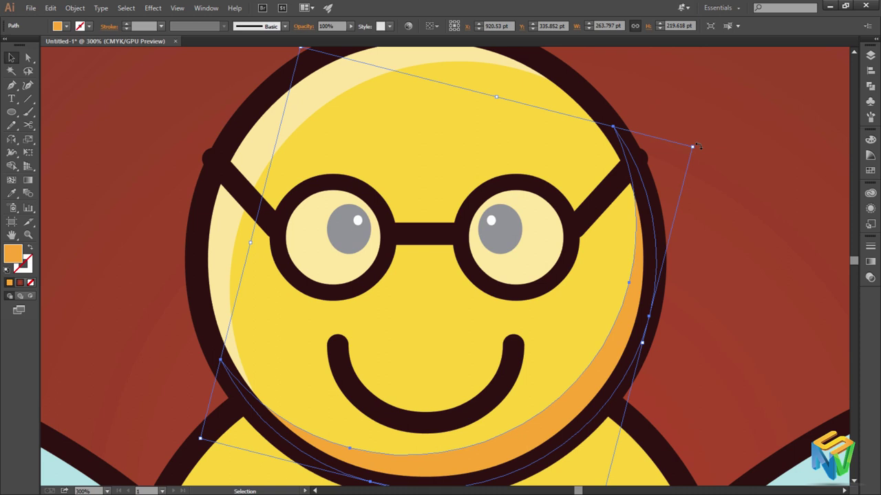
left_click_drag(697, 144, 686, 124)
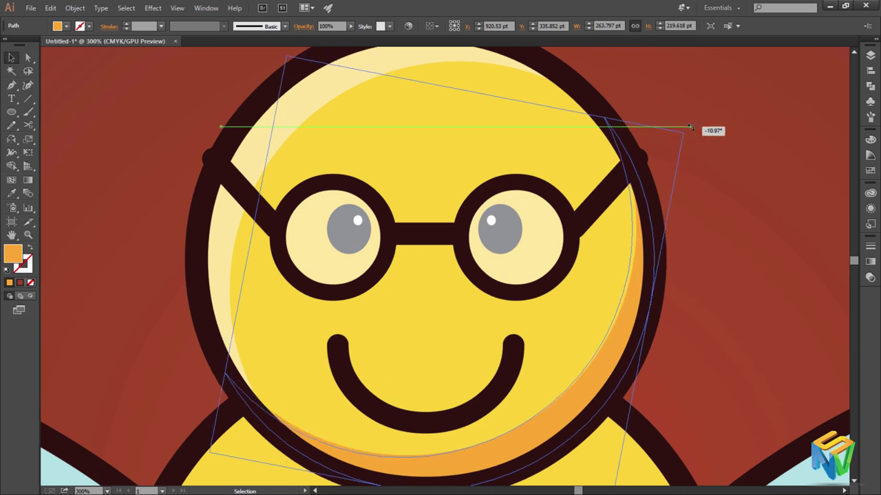
Tilt the light highlight crescent clockwise and fit the artboard in view.
left_click(333, 81)
scroll(541, 84, "up", 2)
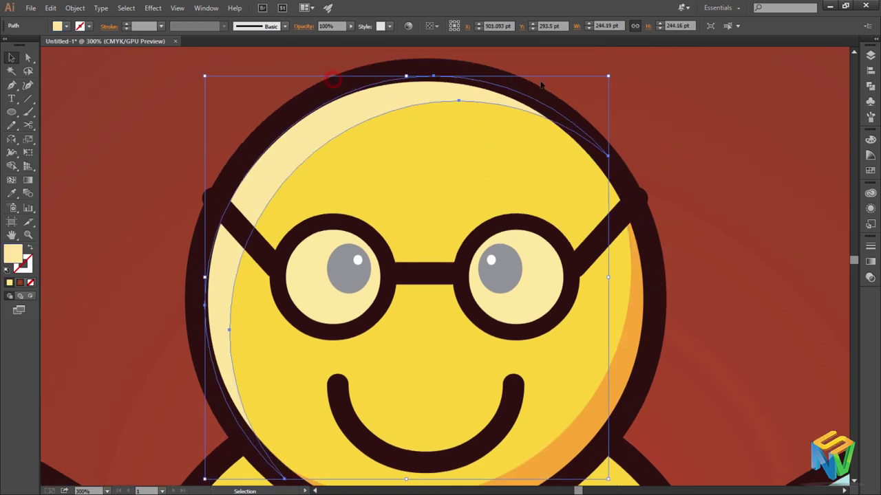
left_click_drag(612, 73, 623, 92)
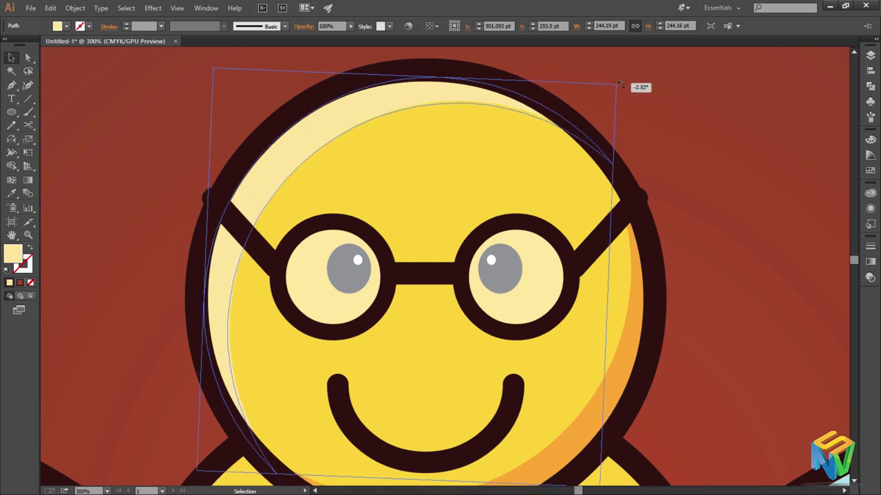
scroll(708, 159, "down", 1)
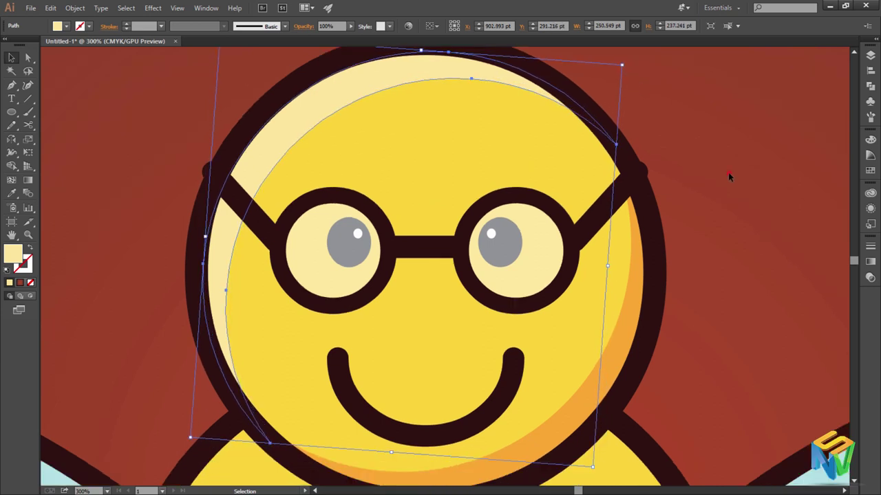
left_click(728, 173)
key("ctrl+0")
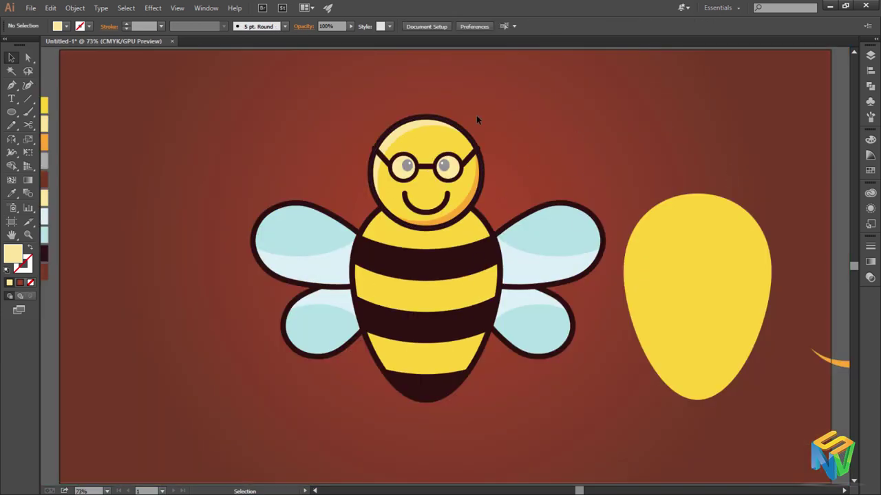
left_click_drag(639, 299, 475, 279)
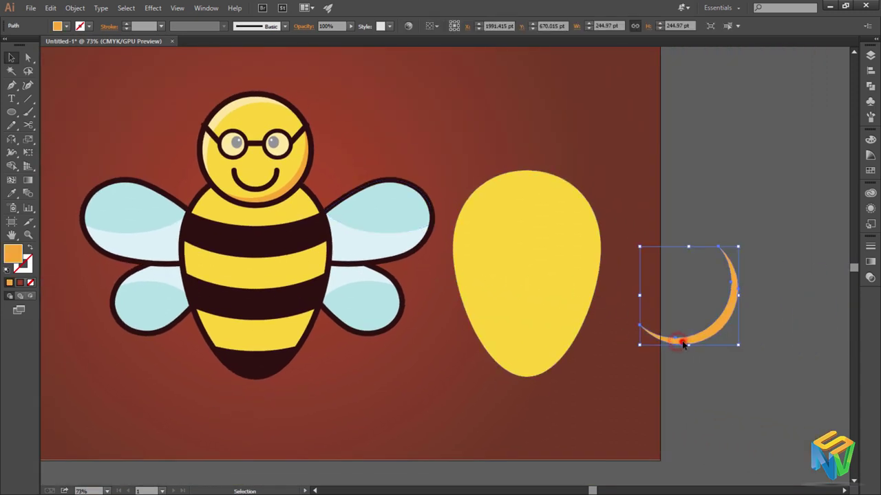
Move the spare crescent aside and pen-draw a curved cutter shape over the egg.
left_click_drag(679, 340, 755, 237)
left_click(637, 201)
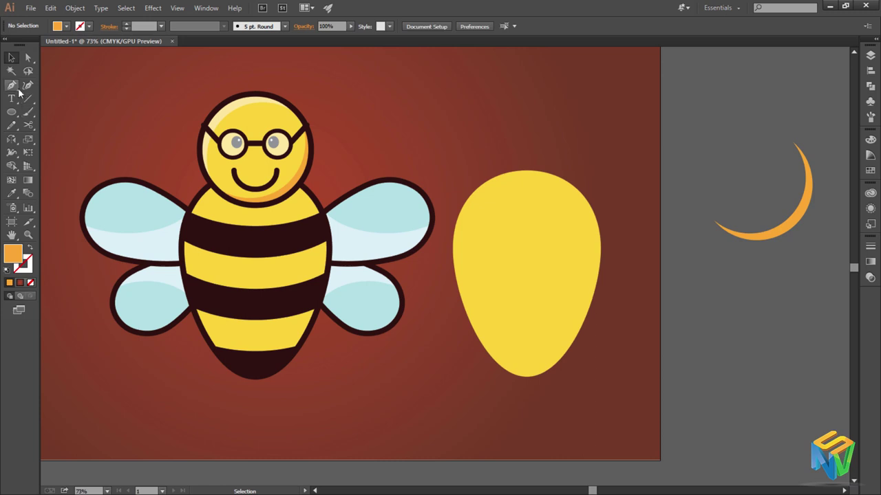
left_click(460, 212)
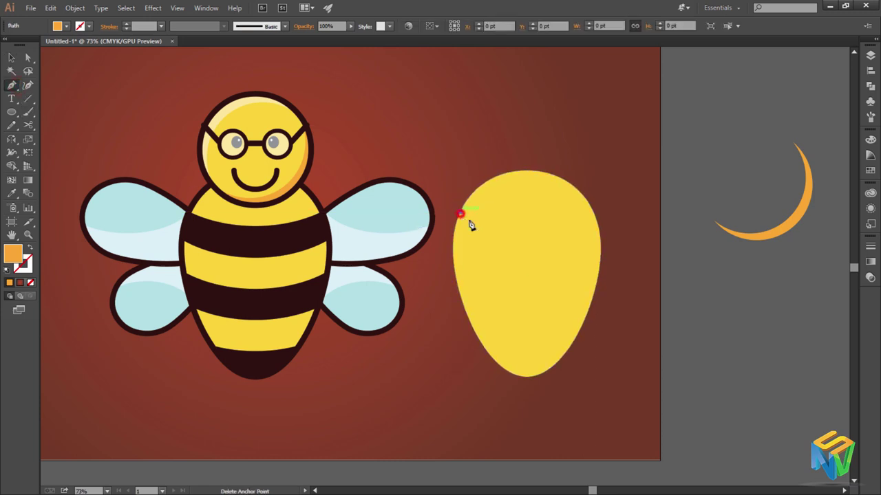
left_click_drag(544, 234, 582, 227)
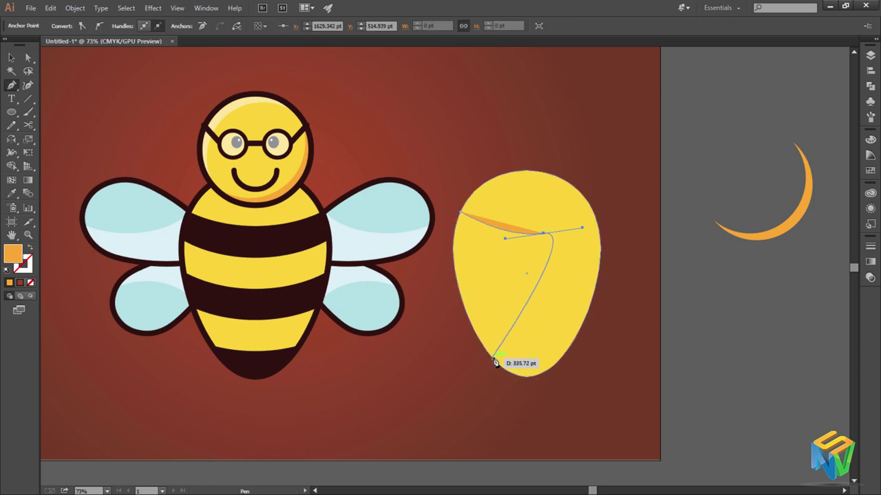
mouse_move(493, 358)
left_mouse_down()
mouse_move(455, 343)
mouse_move(379, 412)
left_mouse_up()
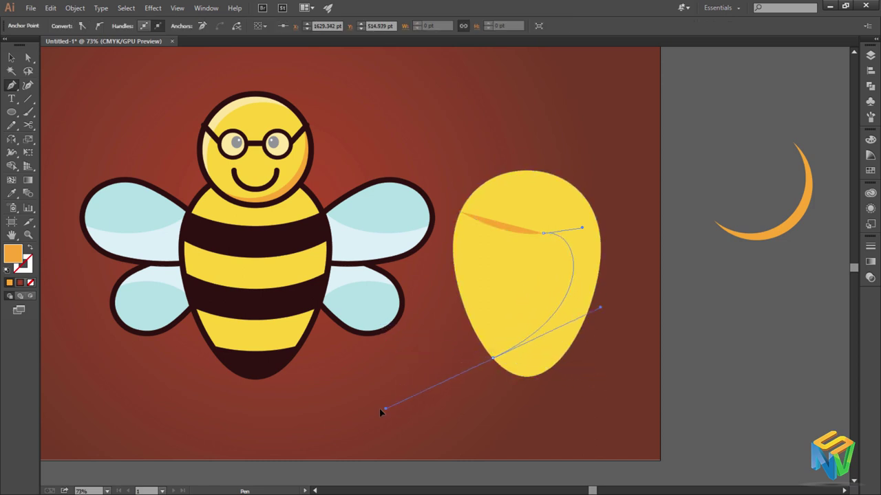
key("ctrl+z")
left_click_drag(506, 370, 417, 410)
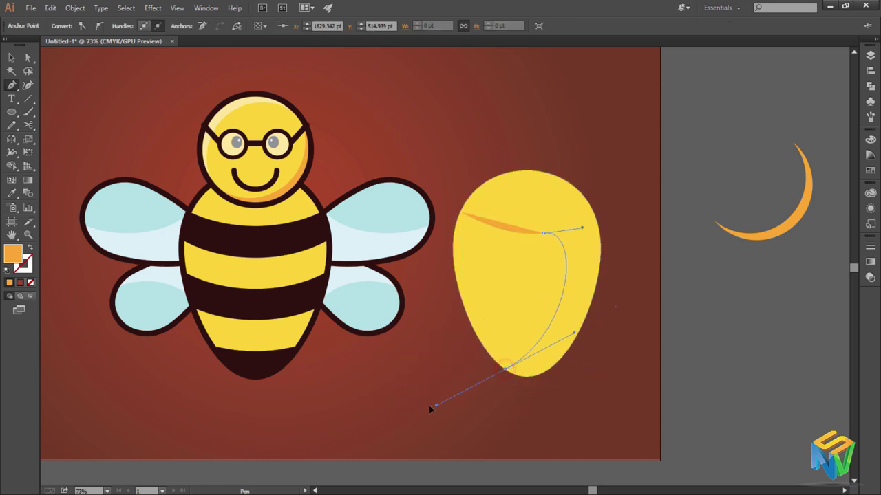
left_click_drag(506, 369, 439, 383)
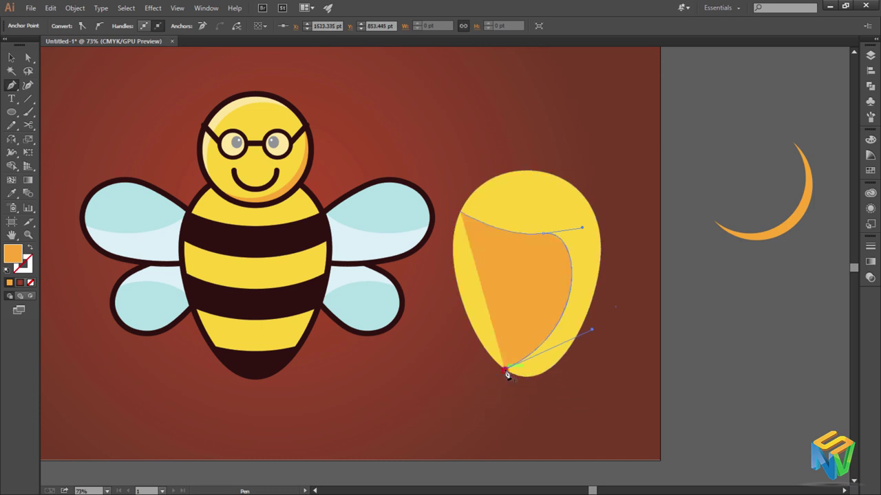
left_click(440, 360)
left_click(440, 280)
left_click_drag(450, 211, 461, 215)
key("v")
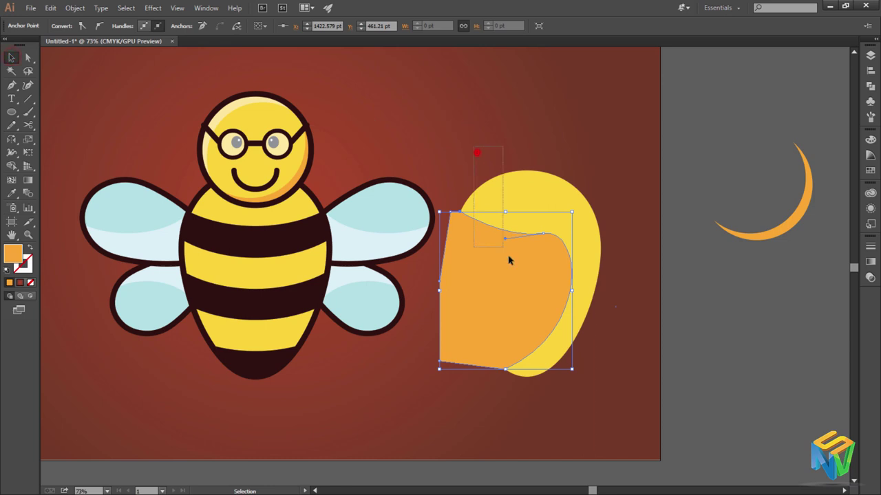
Use Shape Builder to remove the cutter and overlap, leaving a hook shape.
key("ctrl+a")
left_click(11, 166)
left_click_drag(509, 308, 455, 372)
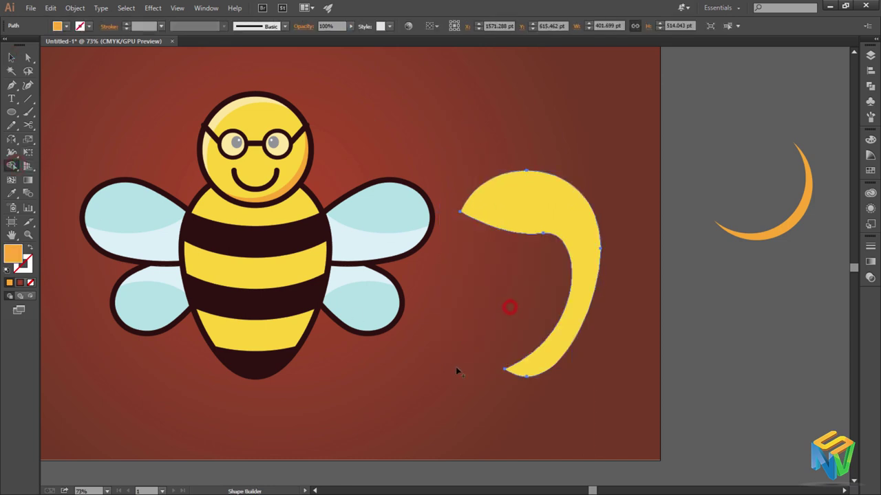
left_click(12, 59)
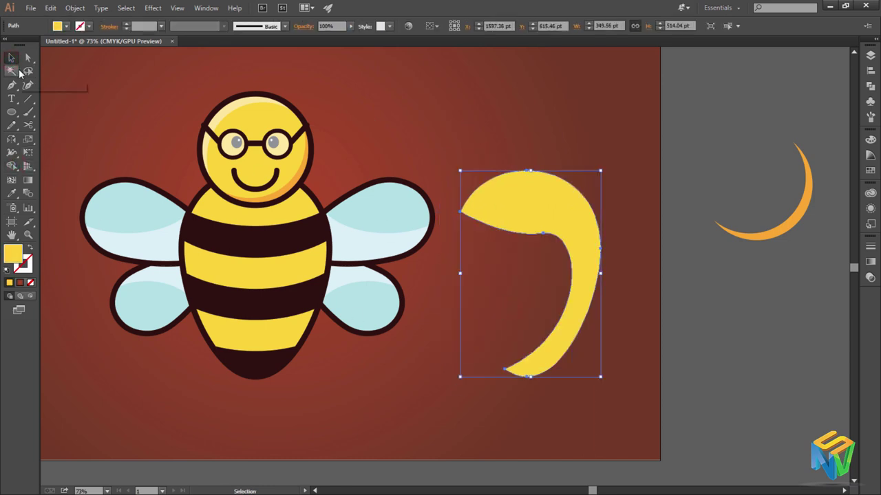
Fill the hook with the crescent's orange and move it onto the bee's body.
key("i")
left_click(801, 215)
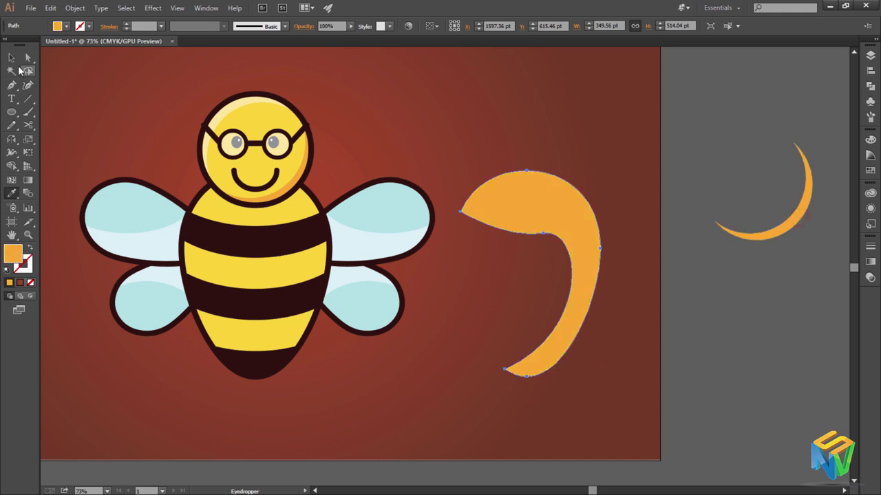
left_click(11, 58)
left_click(662, 223)
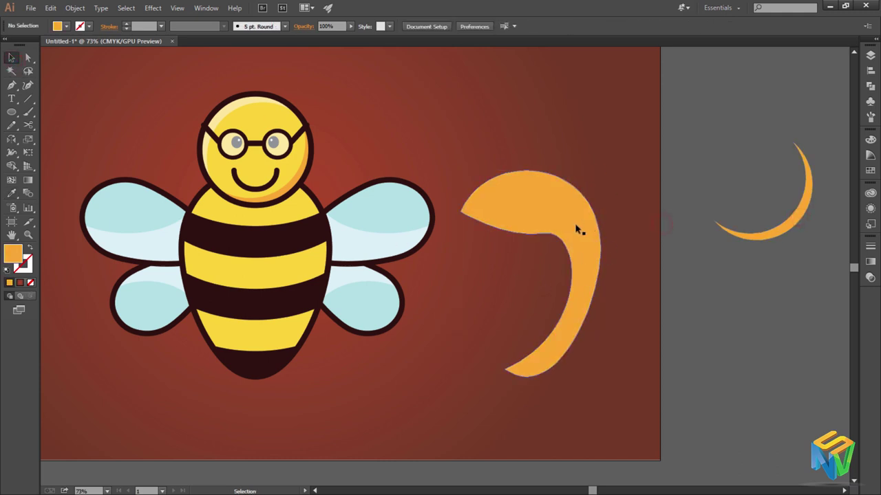
left_click_drag(576, 229, 316, 267)
Send the orange shape behind the stripes and check the body's arrangement options.
key("ctrl+[")
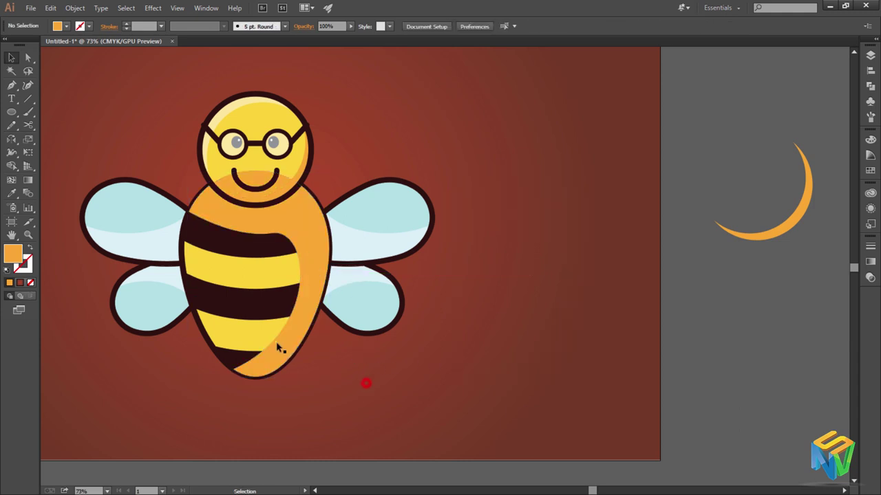
left_click(266, 334)
right_click(243, 326)
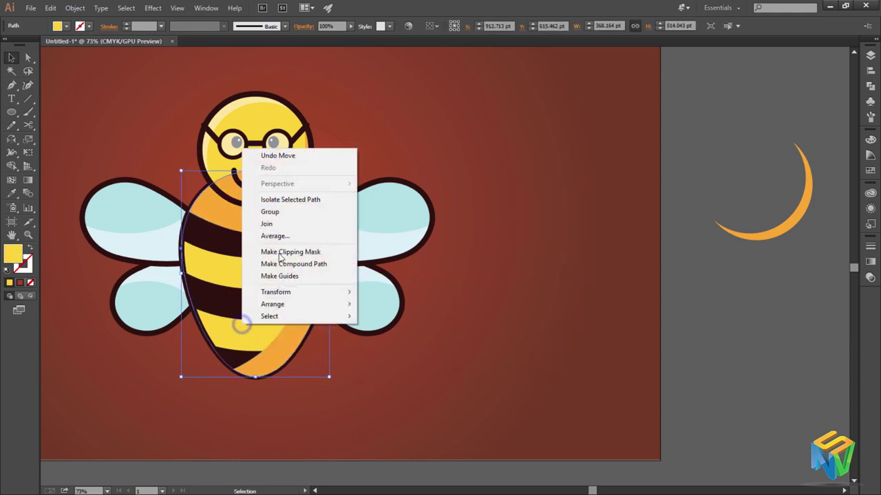
left_click(525, 355)
left_click(266, 364)
right_click(227, 342)
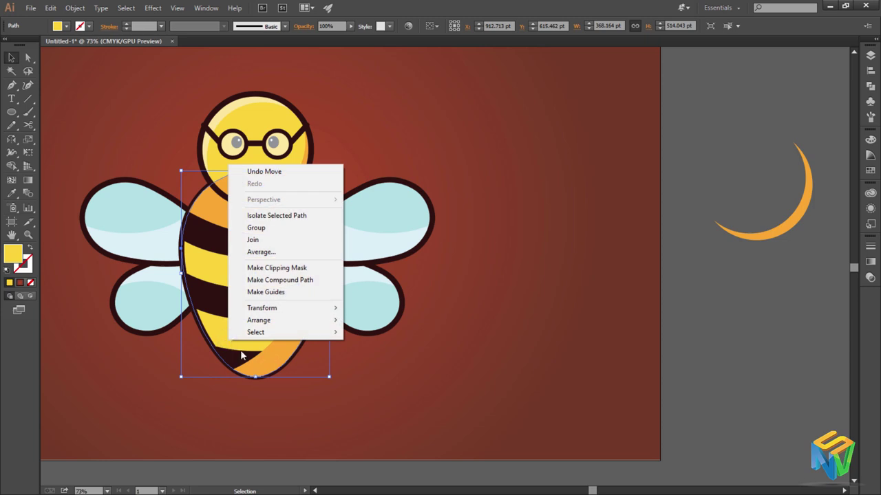
left_click(307, 410)
Reselect the orange shape and move it back onto the bee's body.
left_click(309, 335)
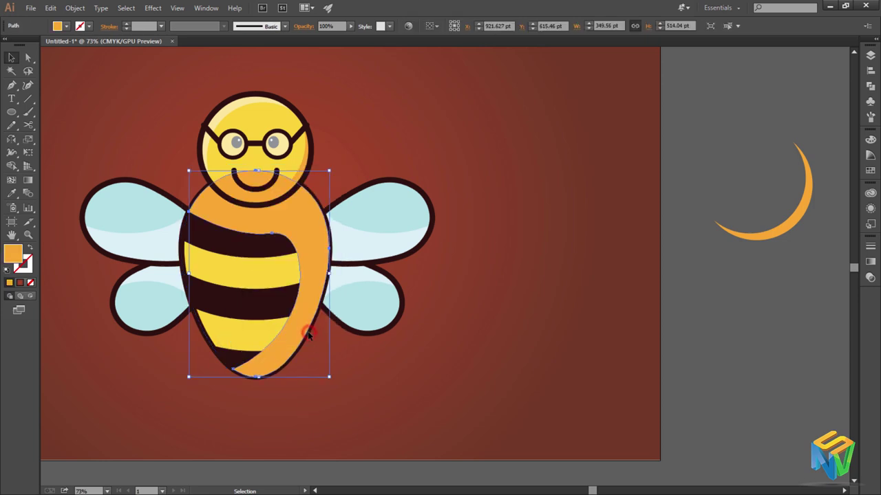
left_click(209, 340)
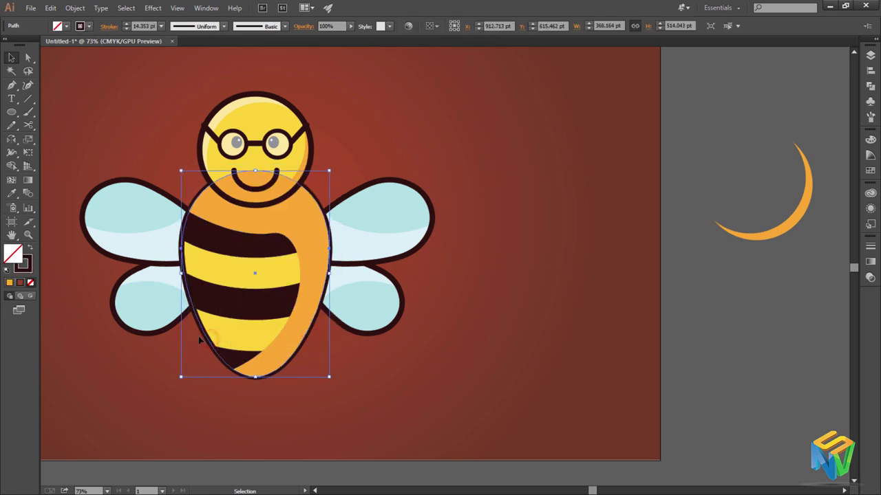
key("a")
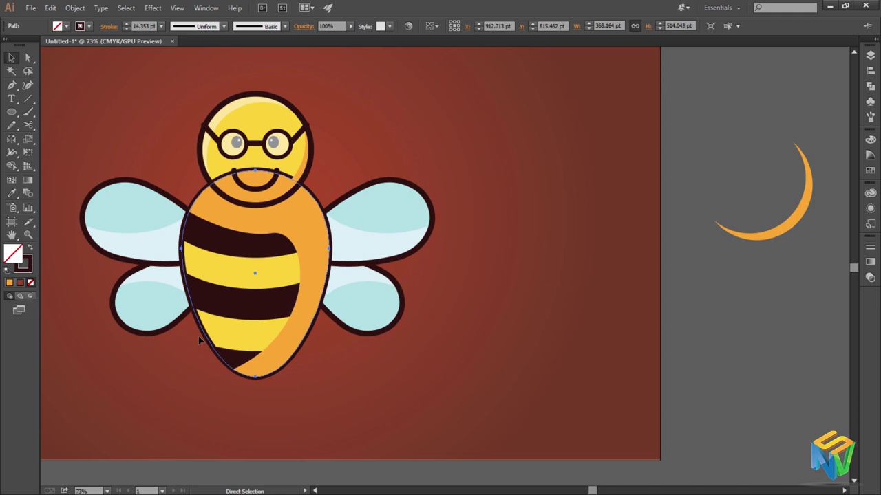
left_click(300, 359)
right_click(298, 348)
left_click(462, 395)
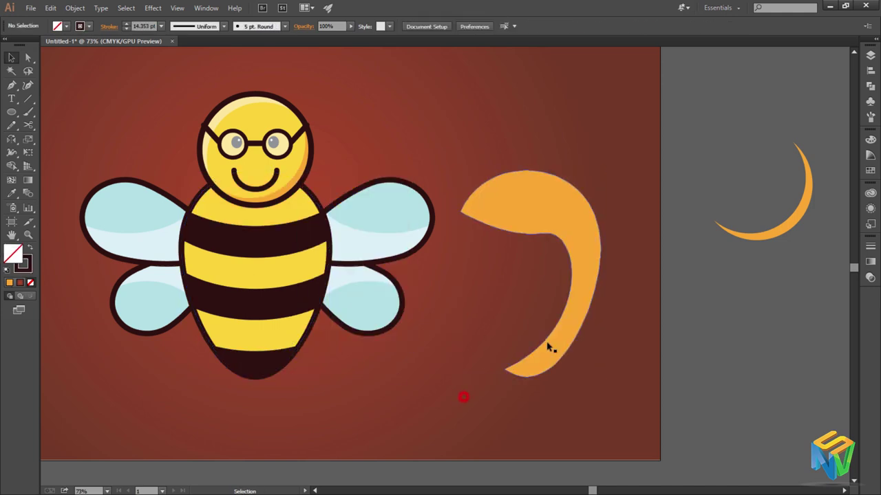
left_click_drag(554, 354, 287, 365)
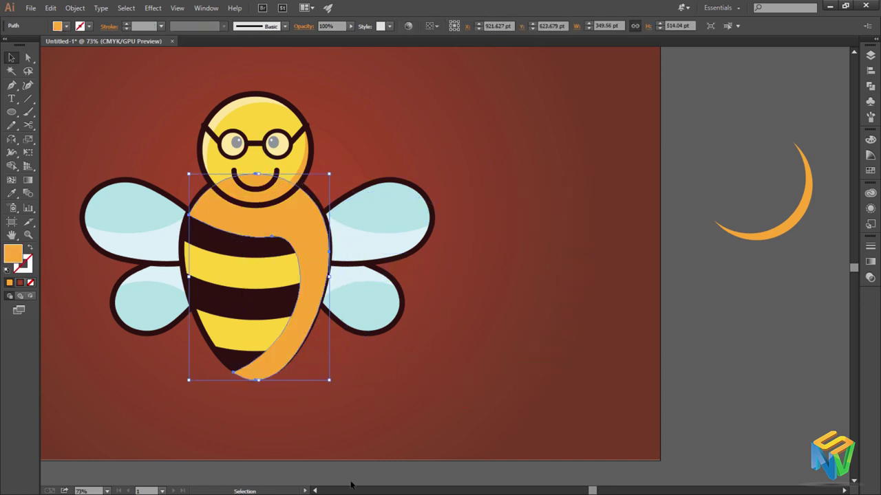
Send the orange shape backward twice, under the outline and top stripe.
key("a")
key("ctrl+bracketleft")
key("ctrl+bracketleft")
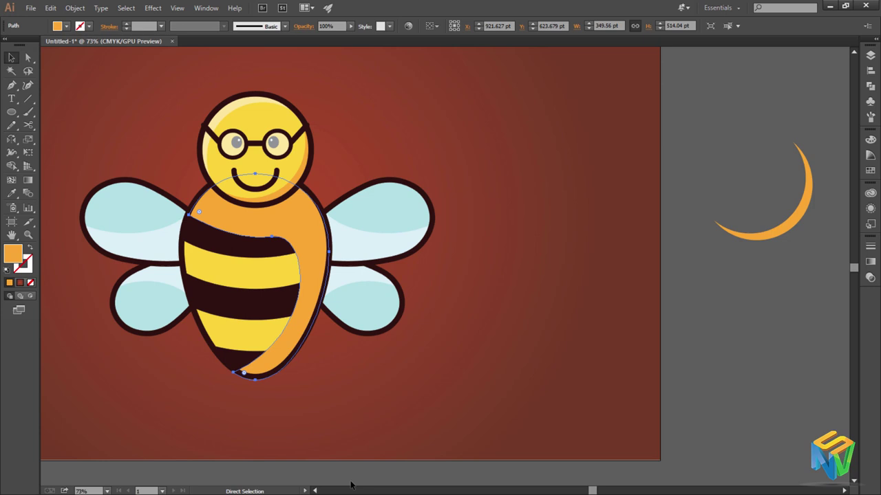
key("ctrl+bracketleft")
key("ctrl+bracketleft")
key("ctrl+bracketleft")
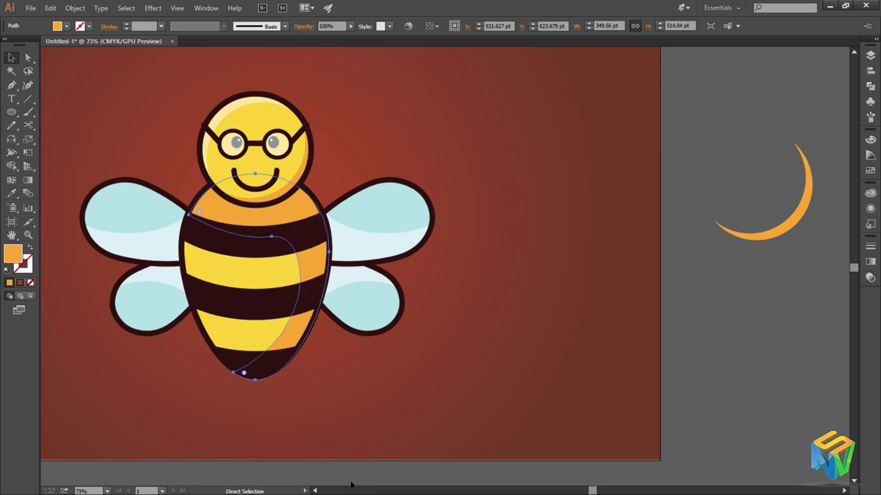
key("v")
left_click(833, 481)
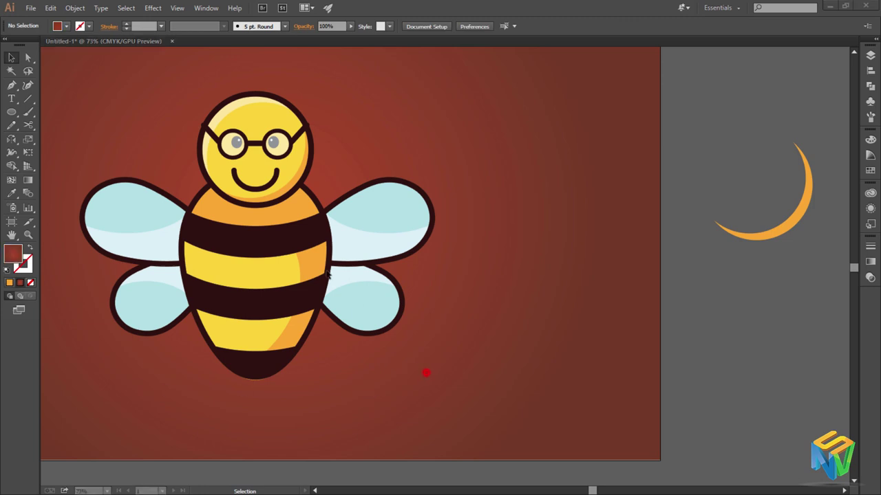
Select the orange shading and try picking its upper-left anchor.
left_click(291, 219)
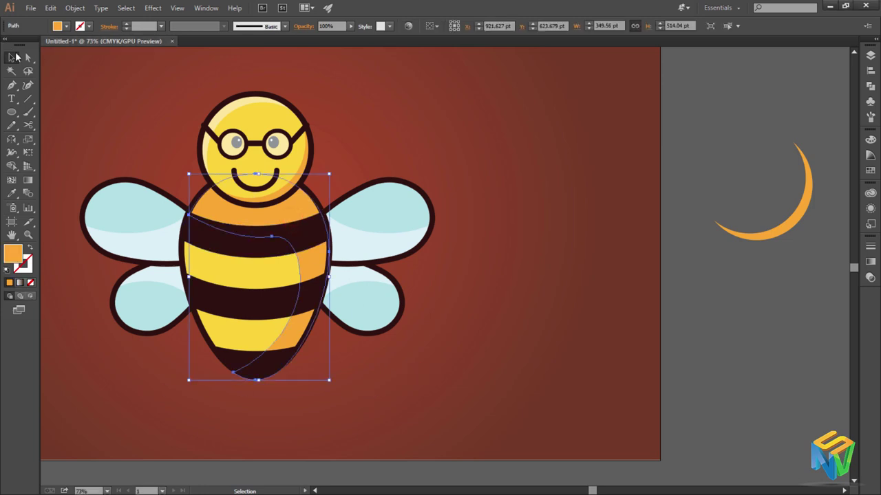
left_click(28, 58)
left_click(188, 214)
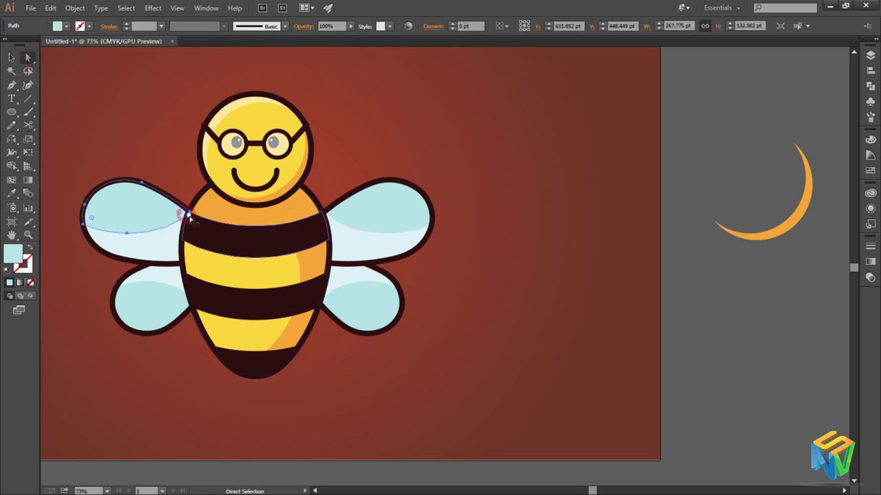
left_click(215, 213)
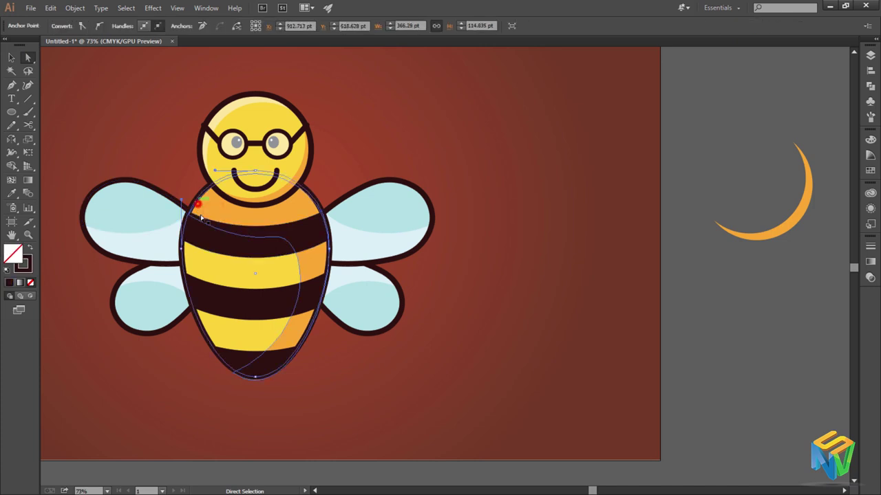
left_click(204, 217)
left_click(11, 58)
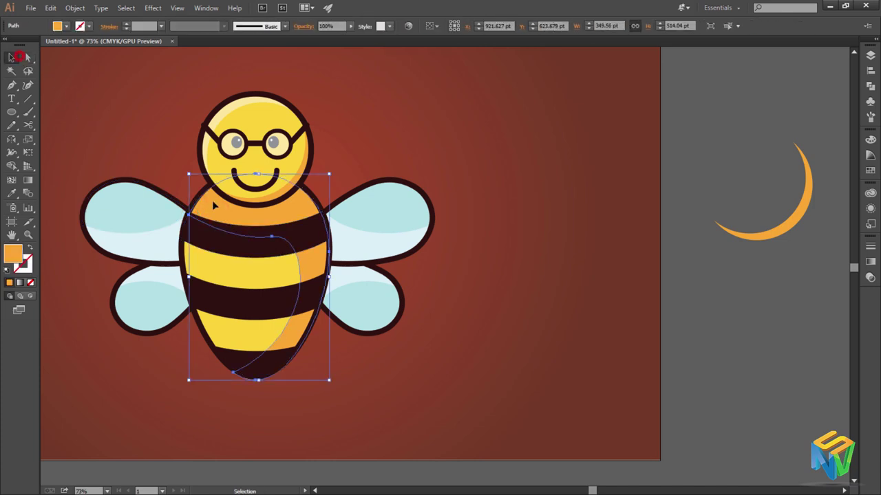
In isolation mode, reshape the orange shape's upper-left curve inward to fit the body.
double_click(215, 214)
left_click(26, 58)
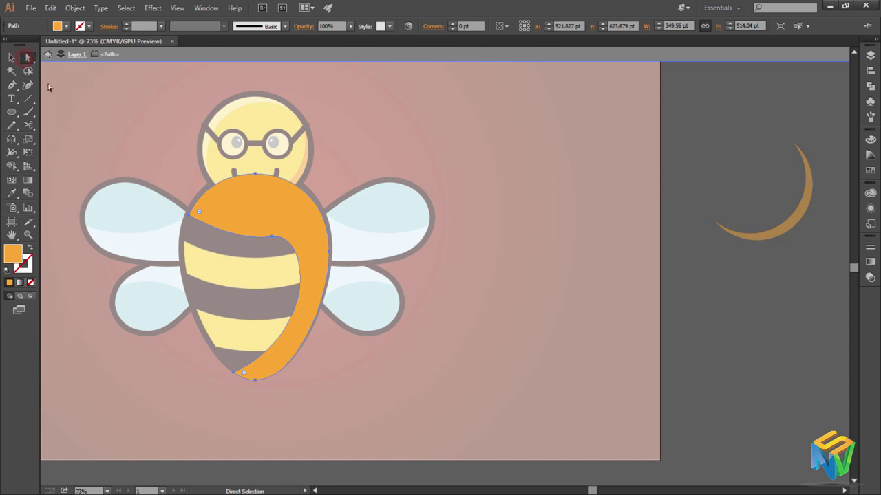
left_click(189, 213)
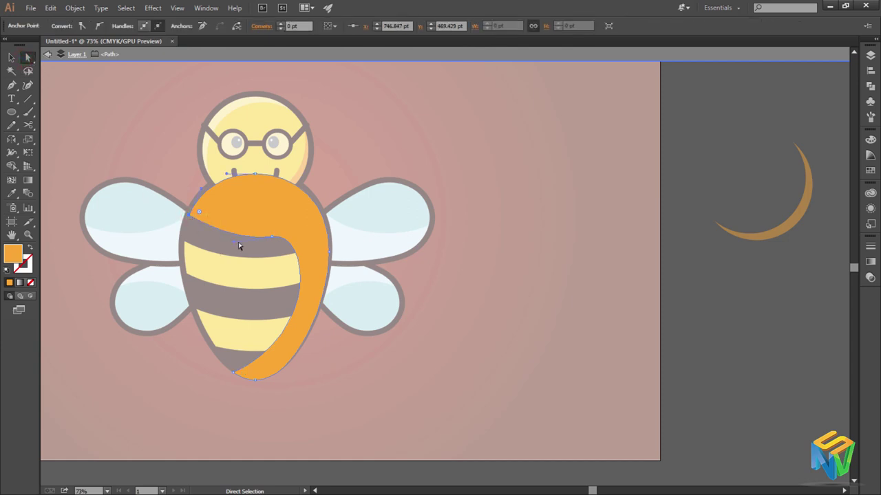
left_click_drag(236, 247, 232, 213)
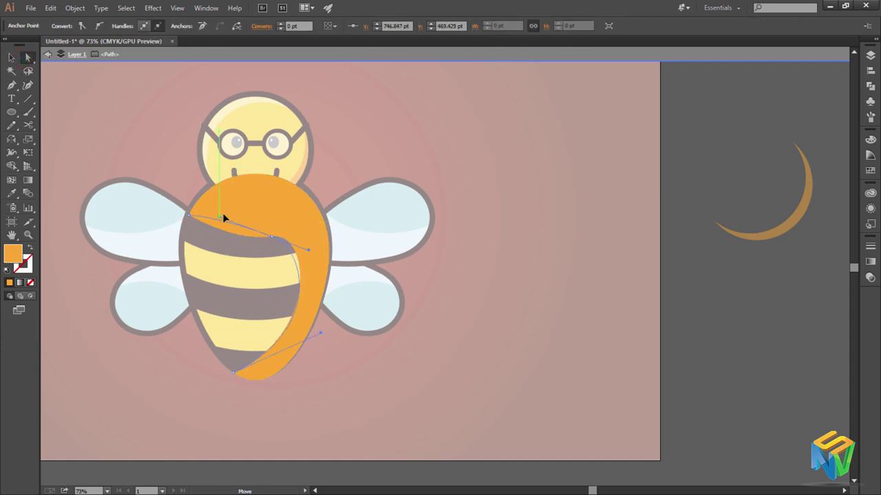
left_click_drag(205, 201, 211, 227)
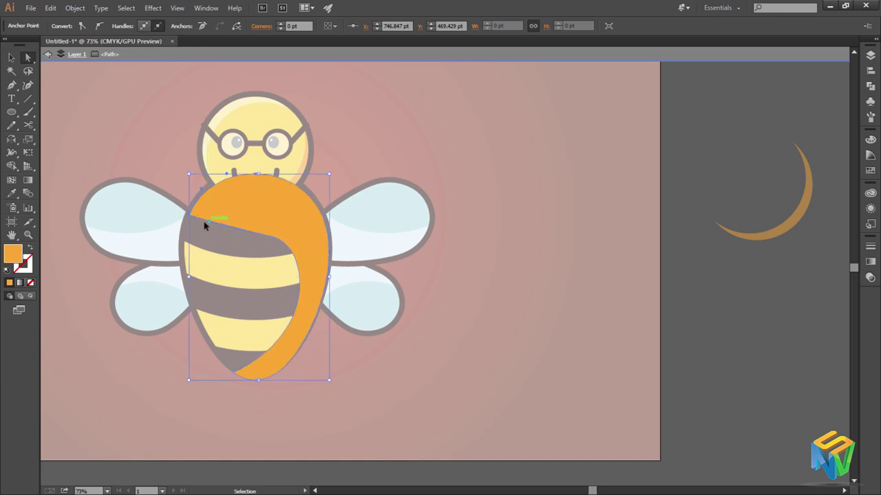
key("v")
double_click(124, 107)
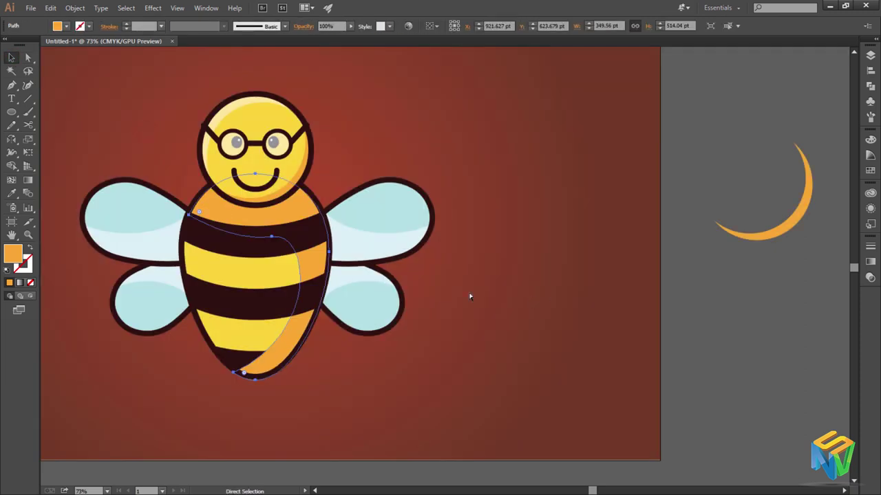
Move the orange shading off the bee to the right.
left_click(289, 206)
key("a")
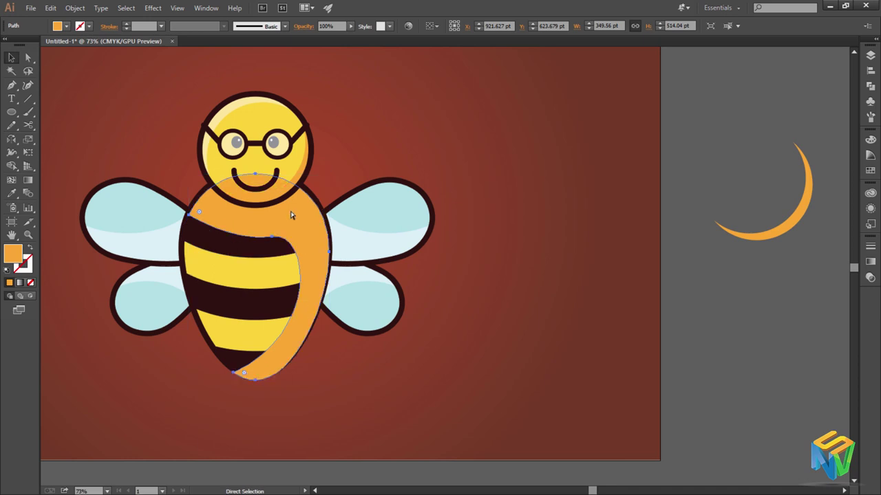
left_click_drag(291, 215, 541, 274)
Begin a Pen cutter path over the yellow egg with curved points at top and bottom.
key("v")
left_click(540, 274)
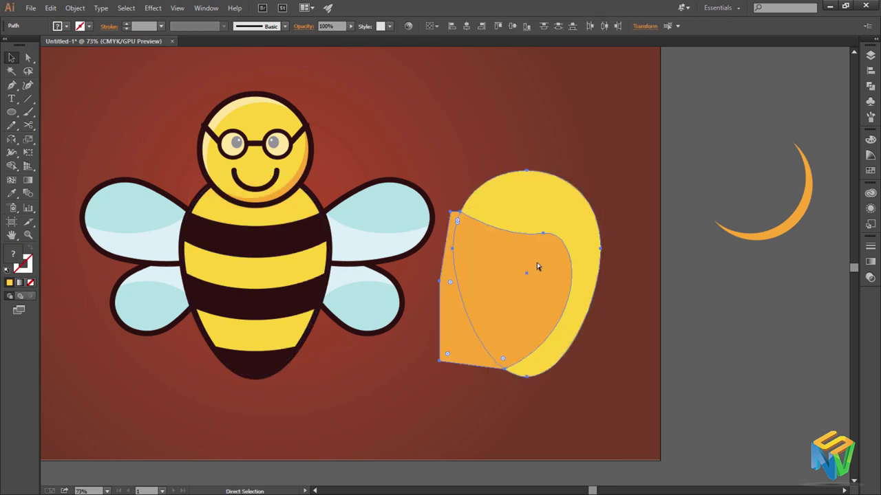
left_click(518, 258)
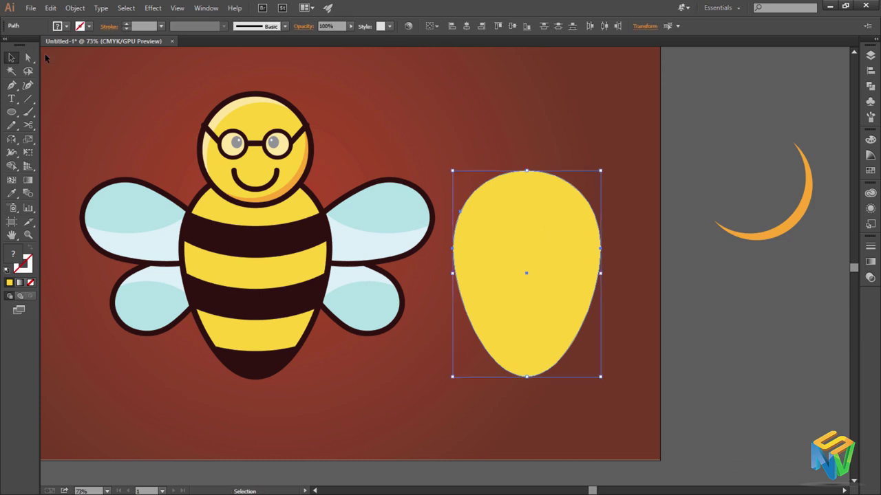
left_click(476, 112)
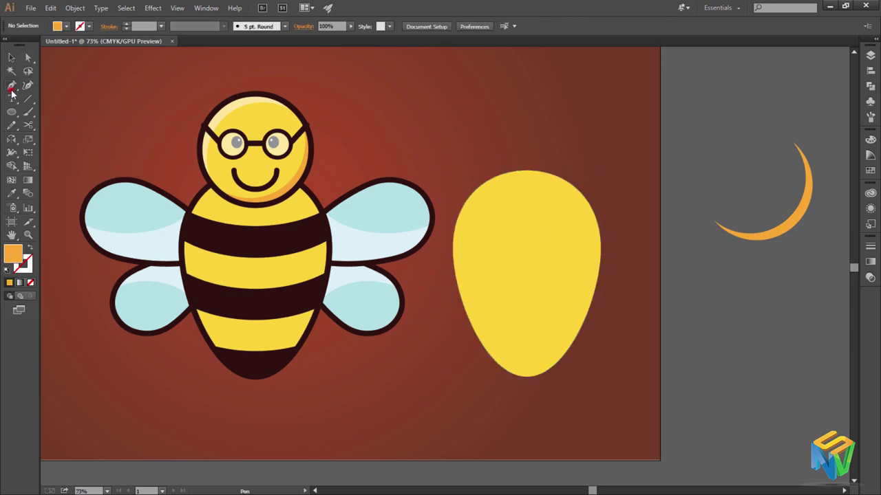
key("p")
left_click(474, 191)
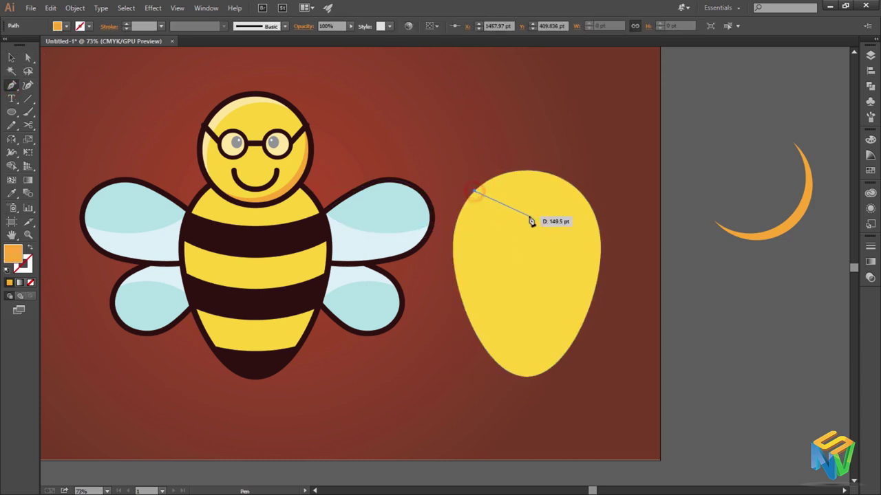
left_click_drag(574, 223, 575, 221)
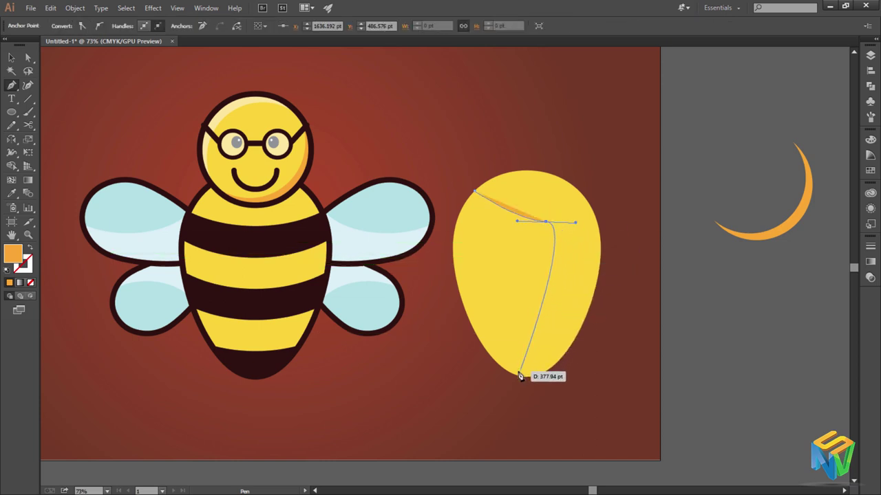
mouse_move(513, 372)
left_mouse_down()
mouse_move(419, 417)
mouse_move(419, 474)
left_mouse_up()
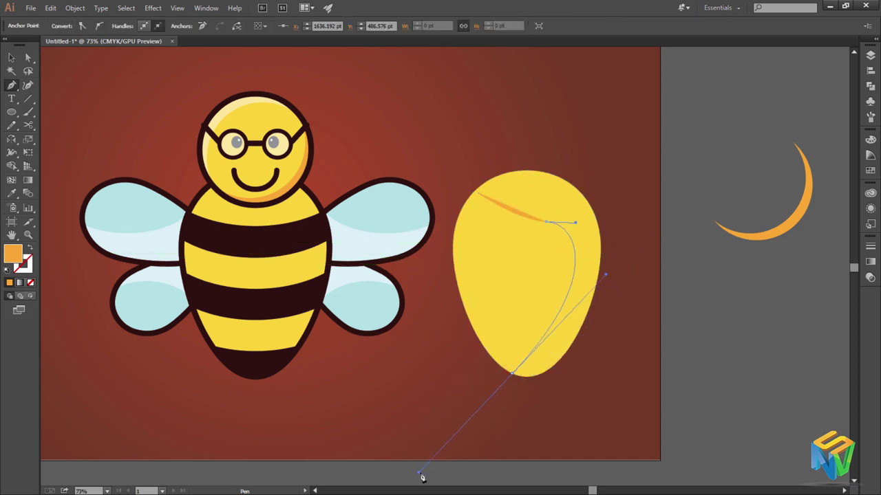
key("ctrl+z")
left_click_drag(522, 375, 440, 474)
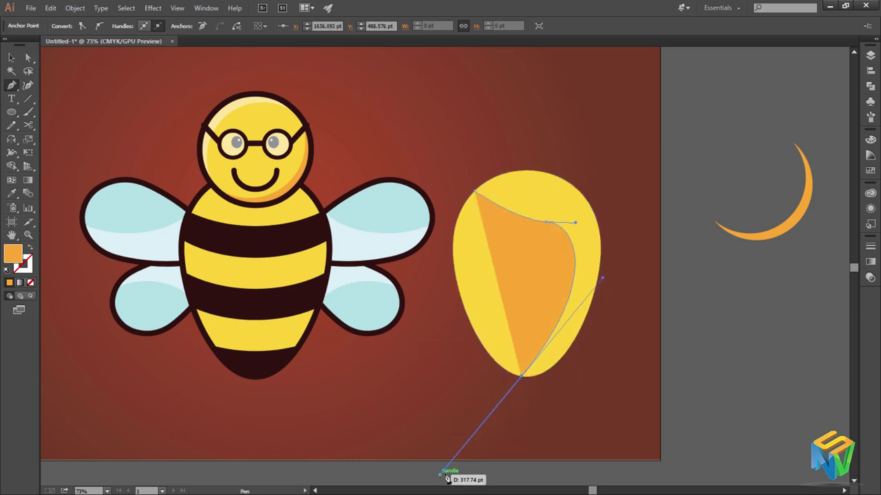
Extend the cutter path around the egg's left side and close it.
left_click(521, 377)
left_click(493, 397)
left_click(439, 352)
left_click(432, 284)
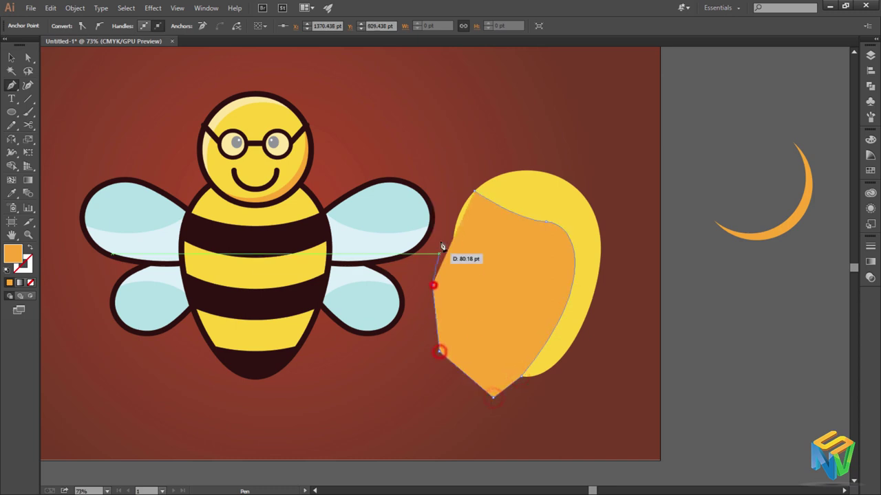
left_click(447, 201)
left_click(459, 159)
left_click(475, 190)
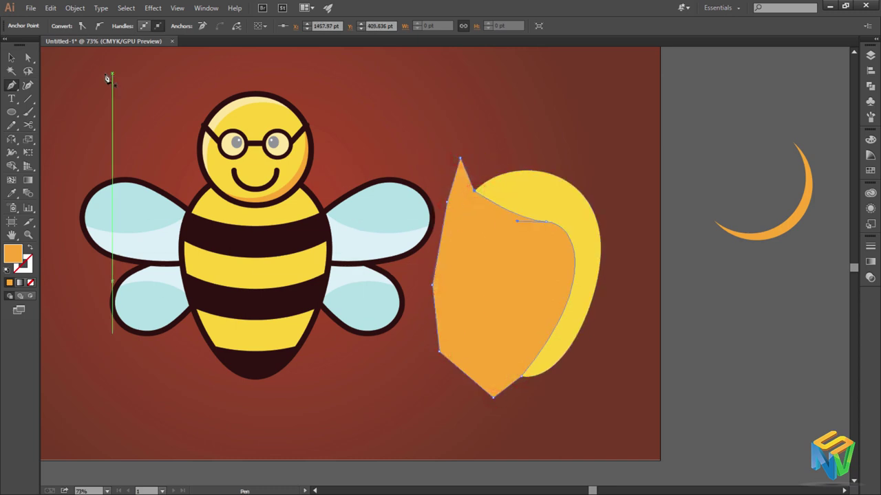
left_click(11, 57)
Shape Builder-delete the cutter regions, leaving a yellow crescent.
left_click_drag(577, 124, 245, 241)
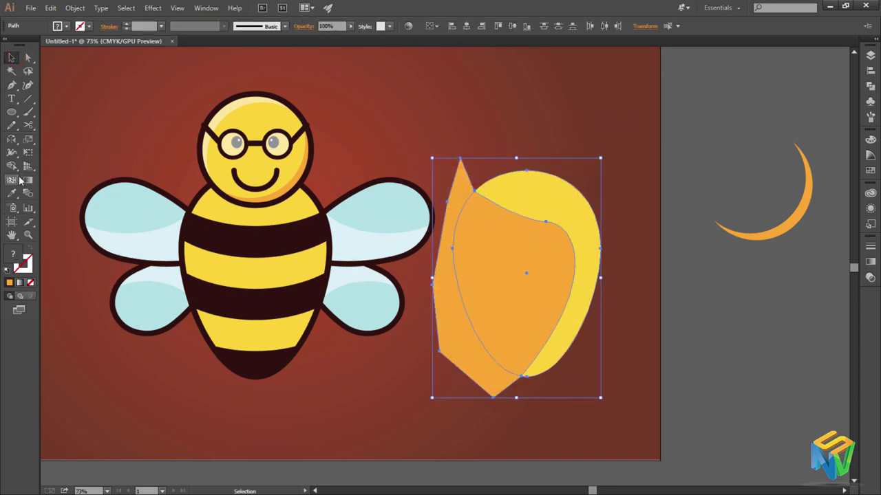
left_click(12, 166)
left_click_drag(478, 279, 446, 310)
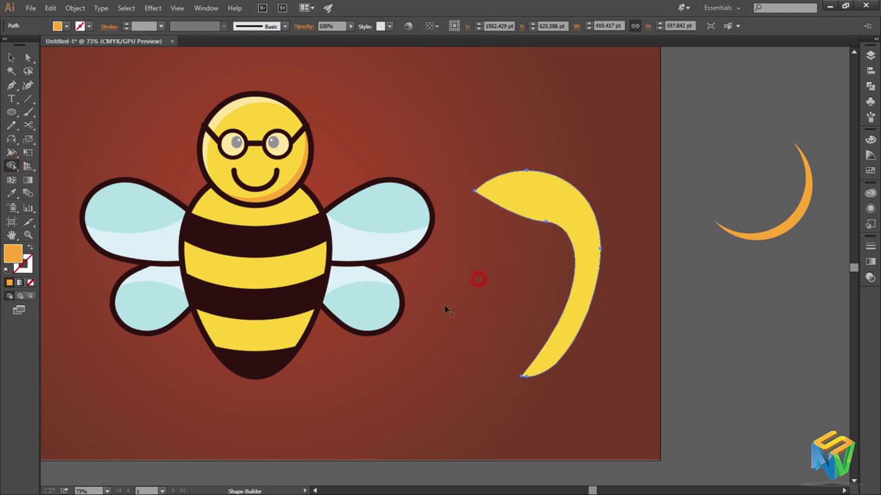
left_click(11, 57)
left_click(548, 241)
left_click(544, 200)
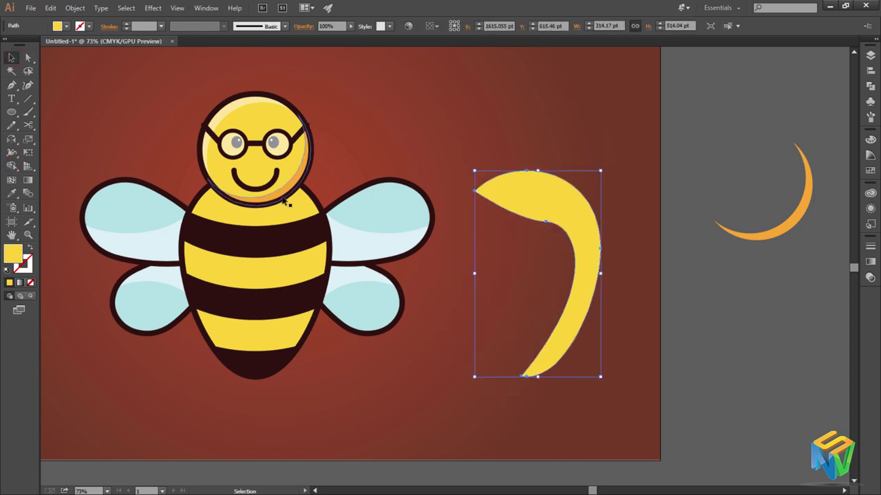
Recolour the crescent orange, move it onto the body, and send it behind the stripes.
key("i")
left_click(790, 229)
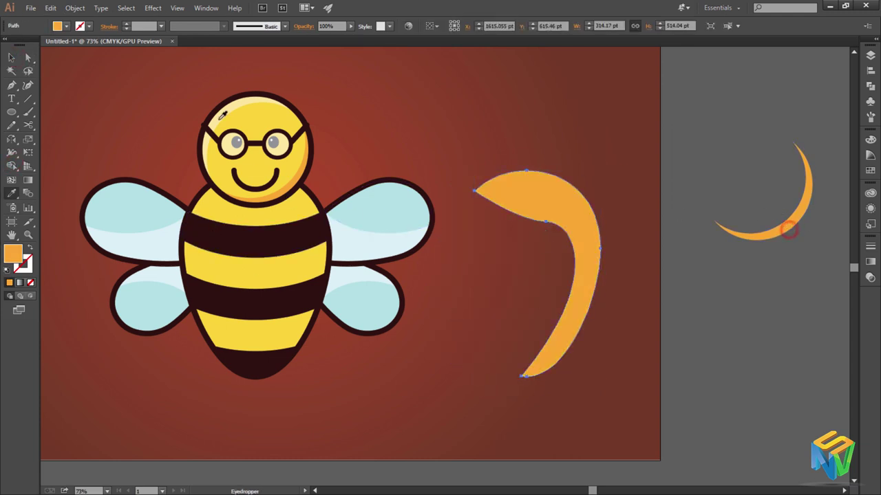
left_click(11, 57)
left_click(122, 102)
left_click_drag(585, 226, 311, 235)
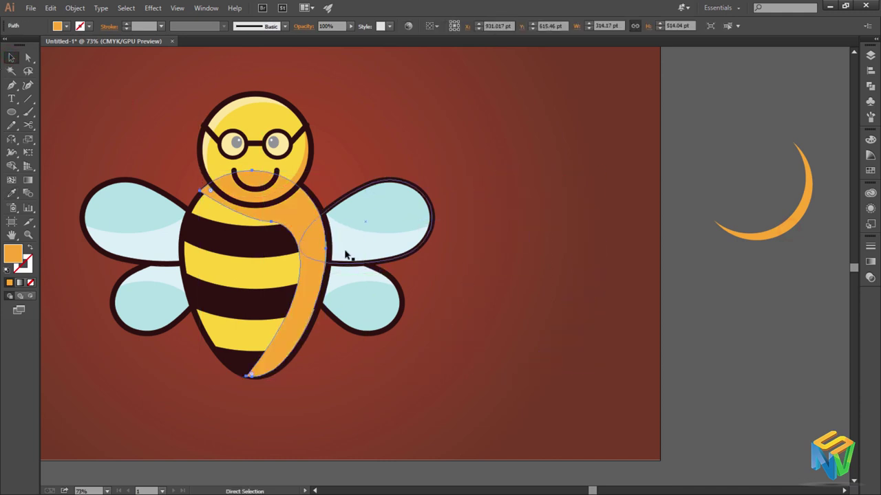
key("ctrl+bracketleft")
key("ctrl+bracketleft")
key("ctrl+bracketleft")
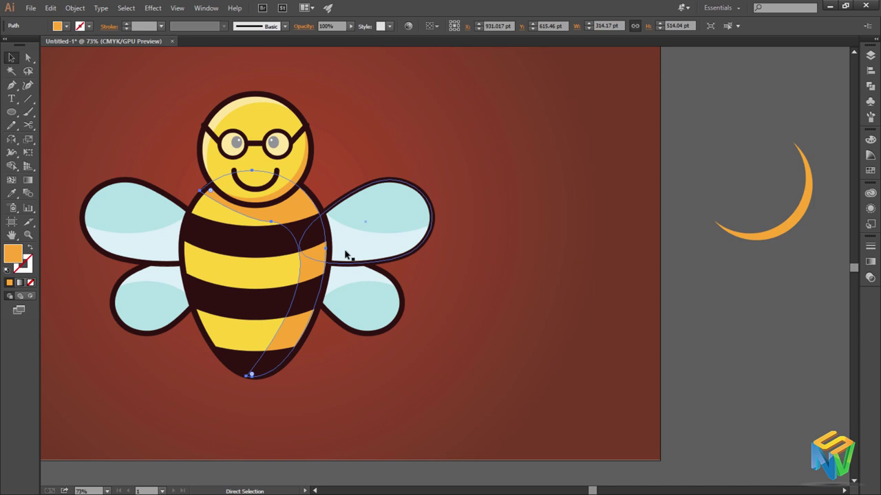
left_click(579, 216)
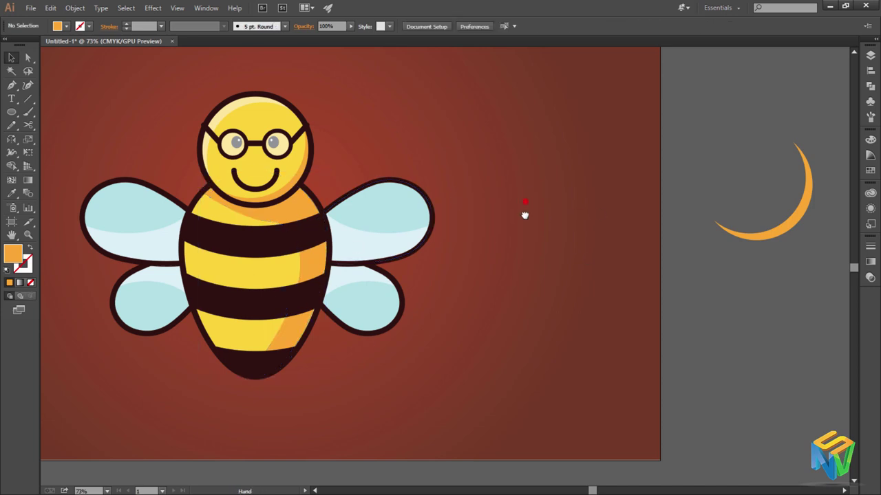
Draw an ellipse to the right of the bee and stretch it taller.
left_click_drag(525, 216, 530, 291)
left_click_drag(249, 142, 272, 98)
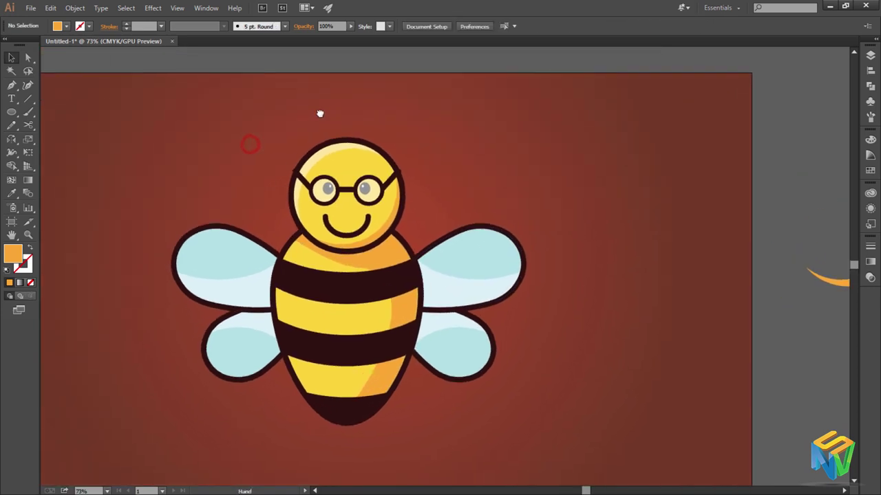
left_click(11, 112)
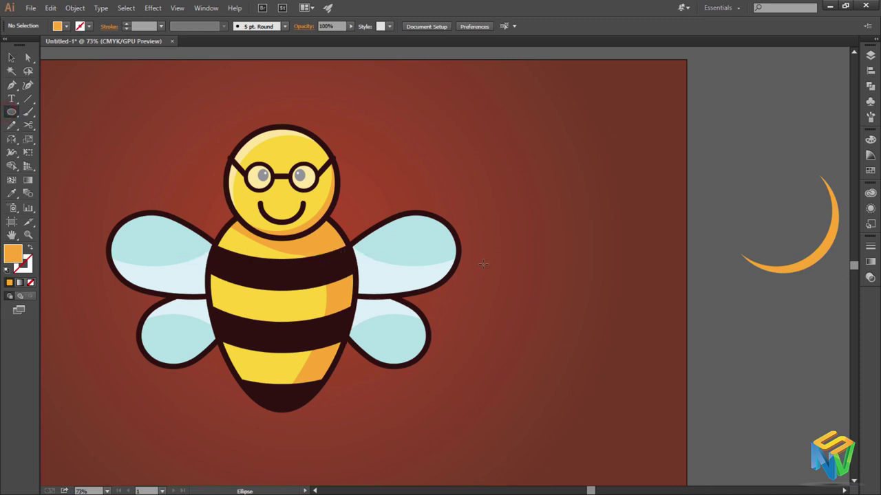
left_click_drag(539, 251, 609, 348)
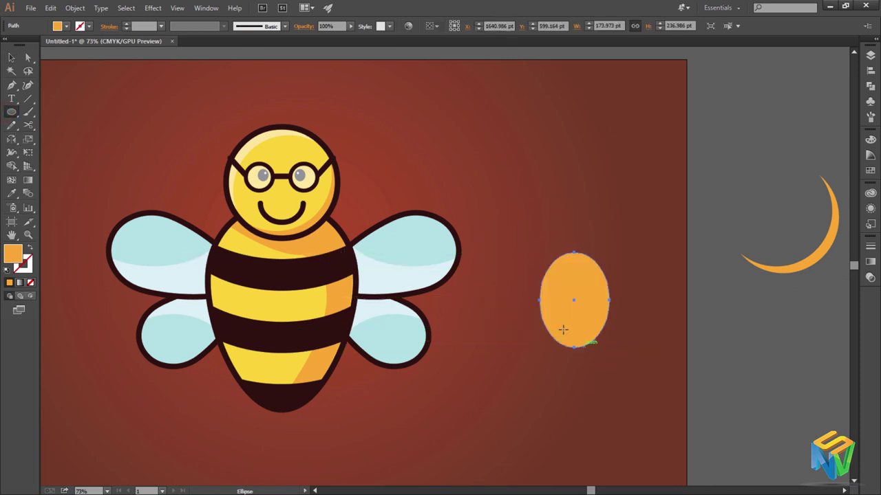
left_click(11, 57)
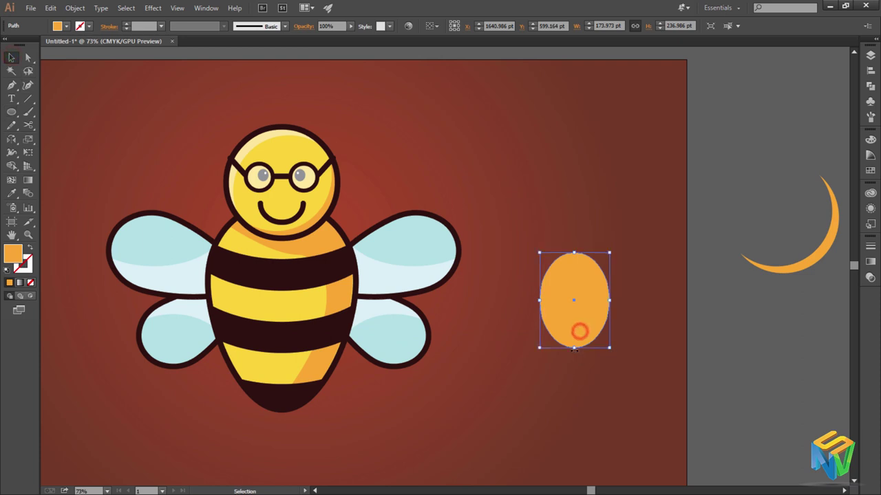
mouse_move(574, 349)
left_mouse_down()
mouse_move(574, 374)
mouse_move(677, 400)
mouse_move(695, 371)
left_mouse_up()
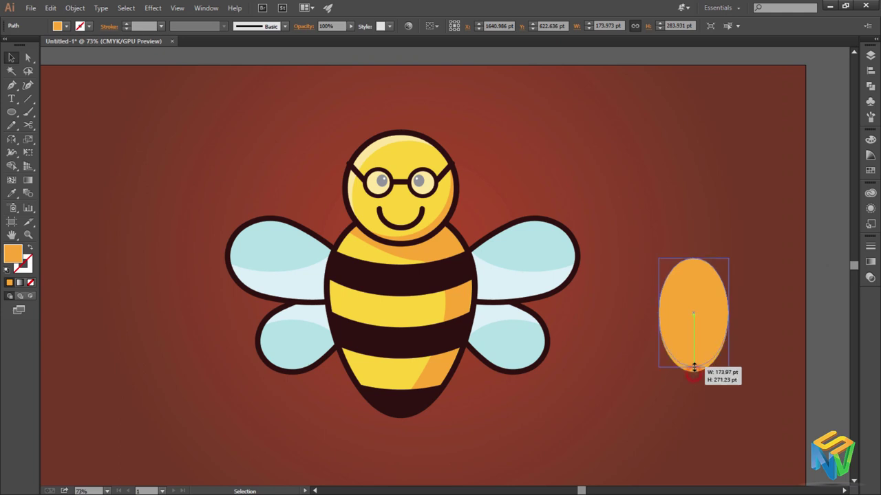
Zoom out and fill the oval with the pale yellow swatch using the Eyedropper.
key("a")
key("ctrl+minus")
key("ctrl+minus")
key("v")
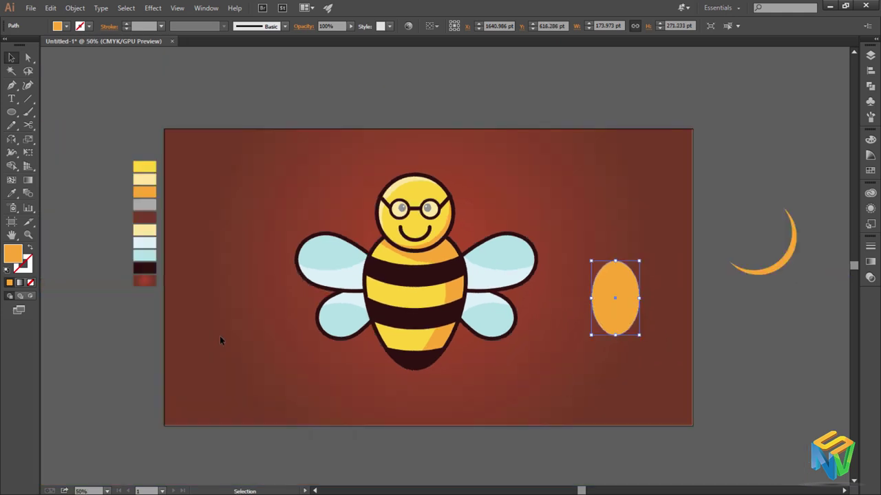
key("i")
left_click(145, 229)
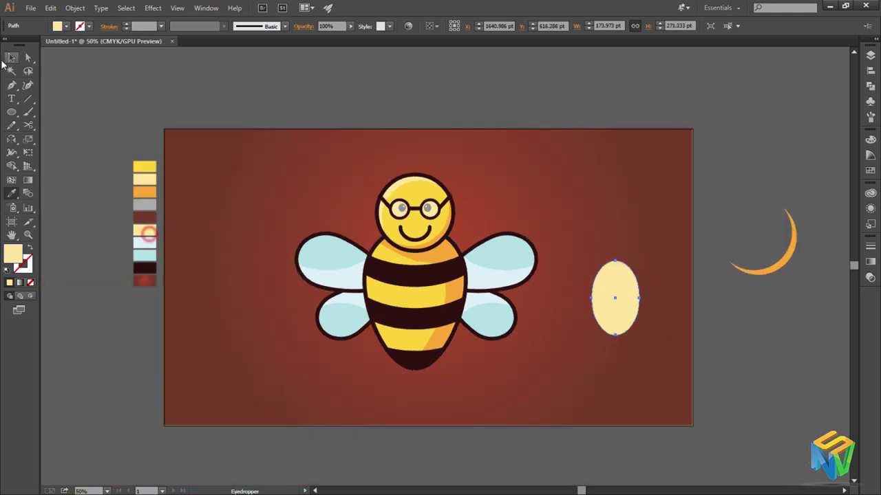
left_click(11, 58)
Duplicate the oval to its right and colour the copy dark red.
left_click_drag(623, 314, 682, 329)
left_click(609, 309)
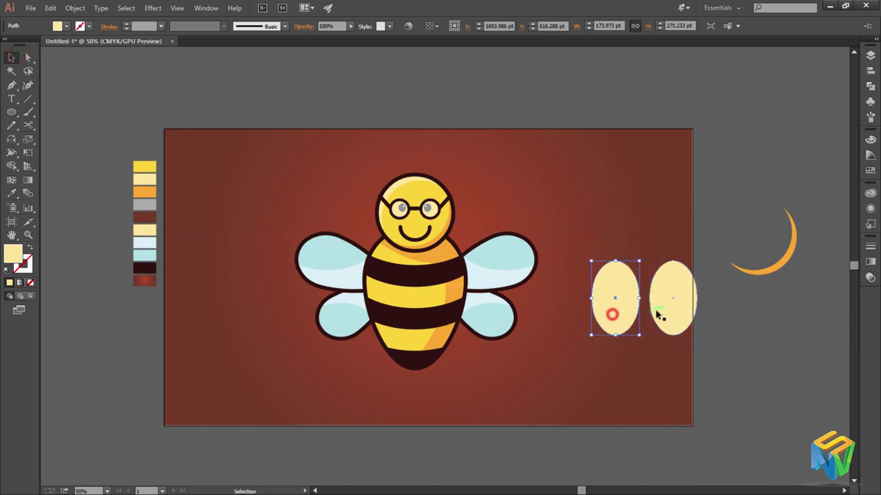
left_click(656, 313)
key("i")
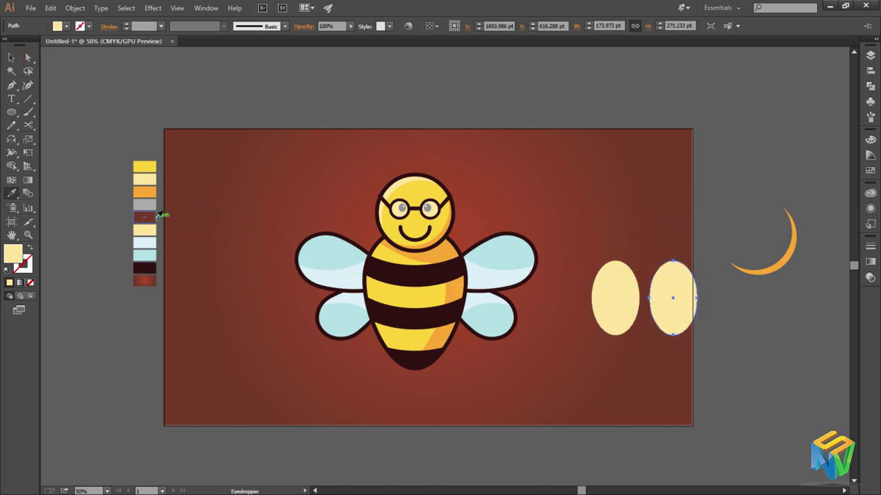
left_click(157, 217)
left_click(12, 58)
Move the pale yellow oval onto the bee's body.
left_click(129, 211)
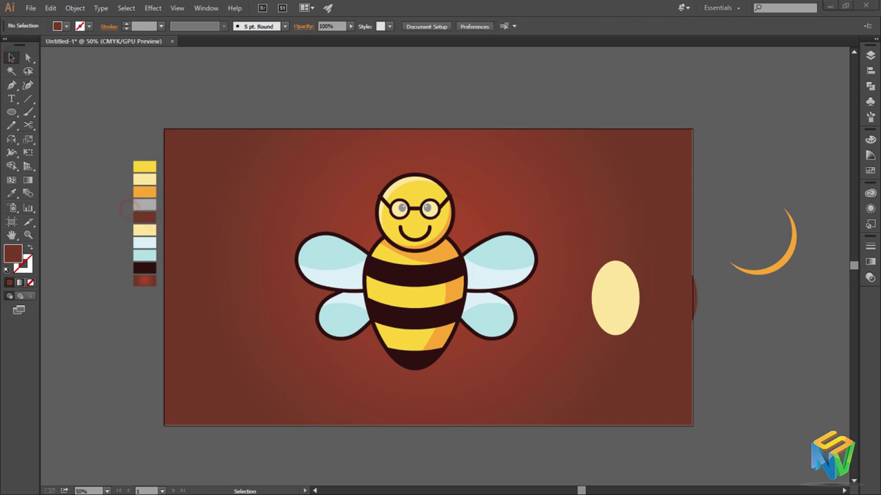
left_click(668, 301)
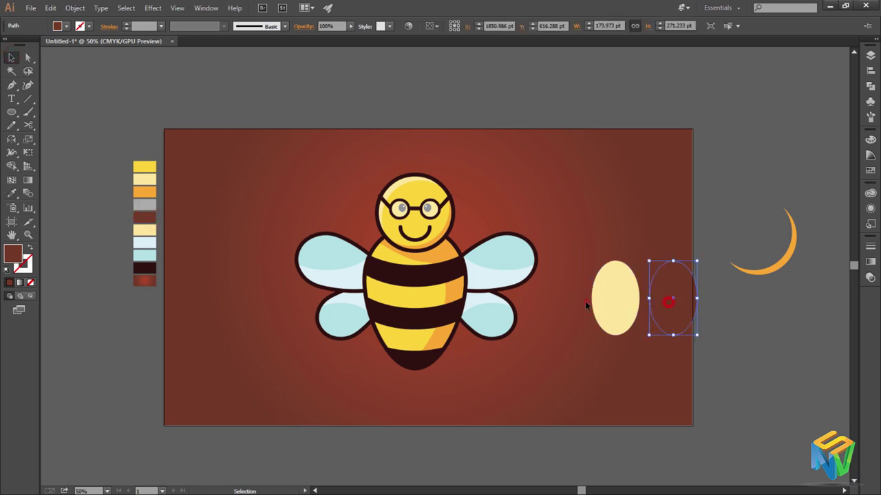
left_click(621, 309)
left_click_drag(608, 324, 399, 317)
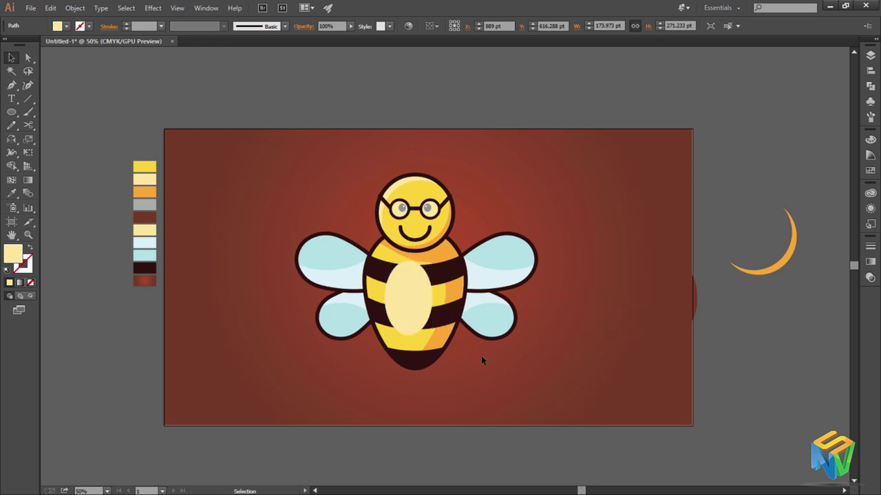
Select the belly oval and bring up the Transparency panel.
left_click(481, 356)
left_click(417, 322)
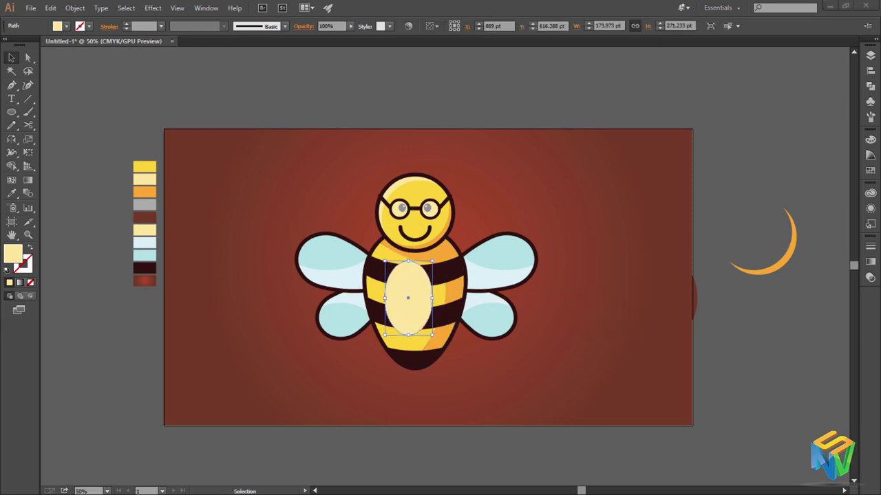
key("ctrl+shift+F10")
left_click(239, 370)
left_click(422, 329)
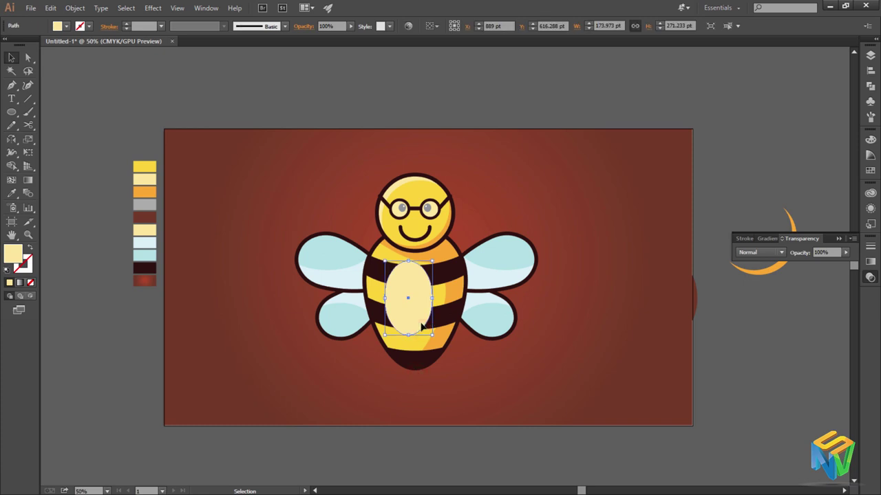
scroll(422, 326, "up", 2)
Adjust the belly oval's size and position, making it slightly narrower and taller.
left_click_drag(422, 325, 428, 328)
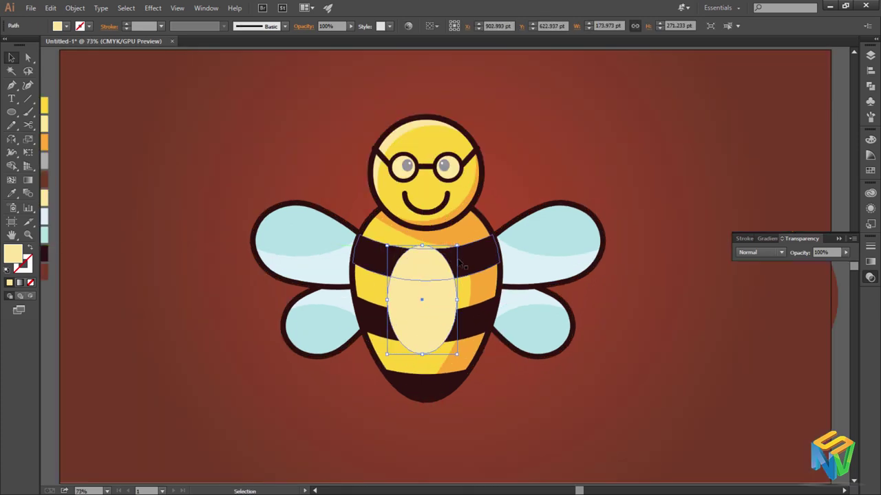
left_click_drag(458, 245, 453, 246)
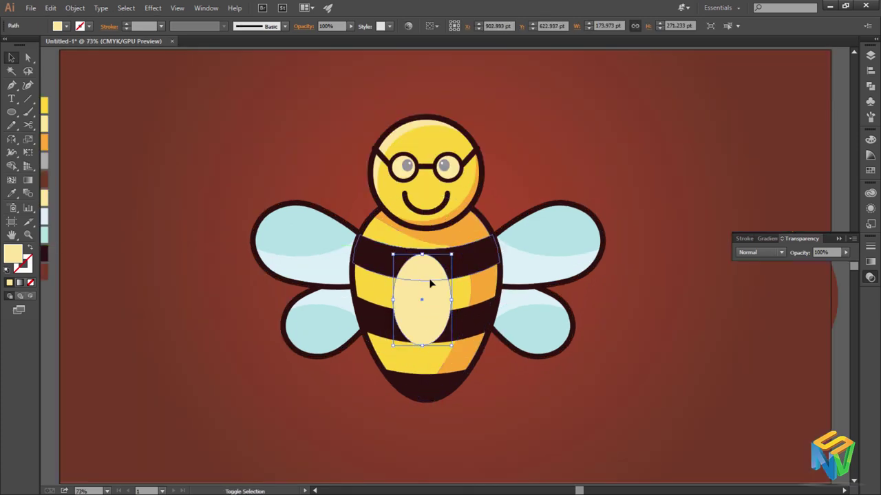
left_click_drag(428, 283, 420, 249)
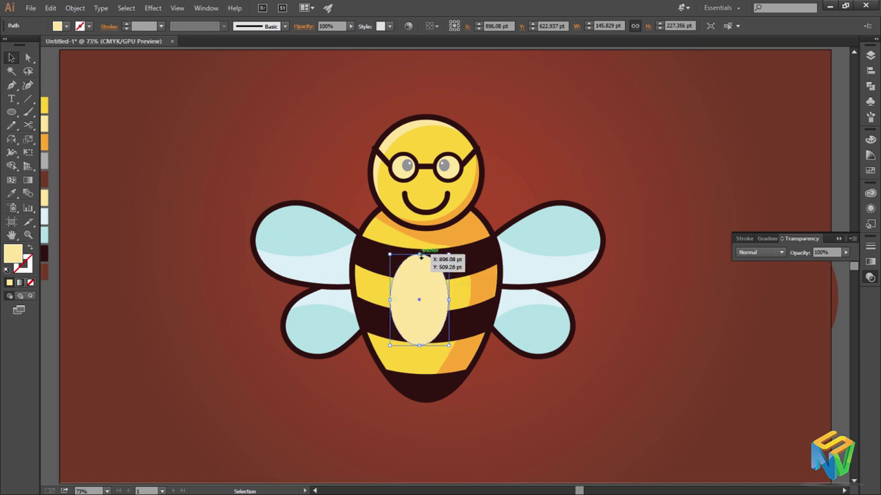
left_click_drag(390, 299, 393, 299)
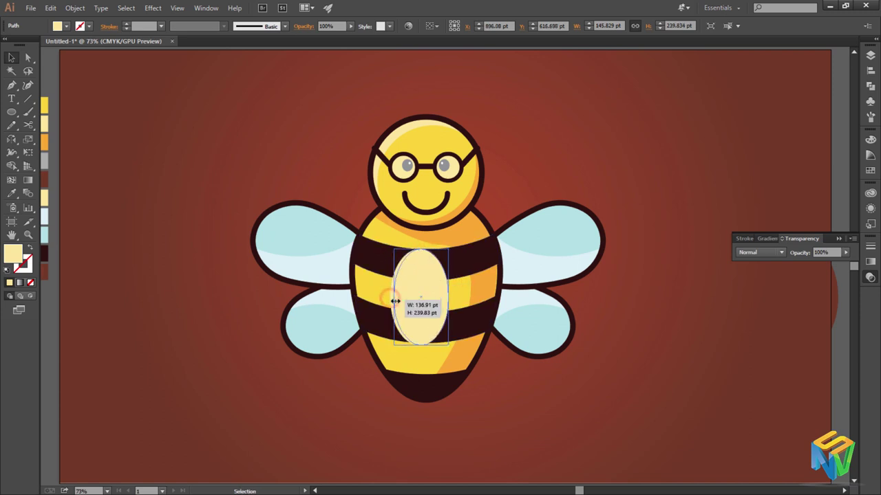
left_click_drag(420, 249, 421, 261)
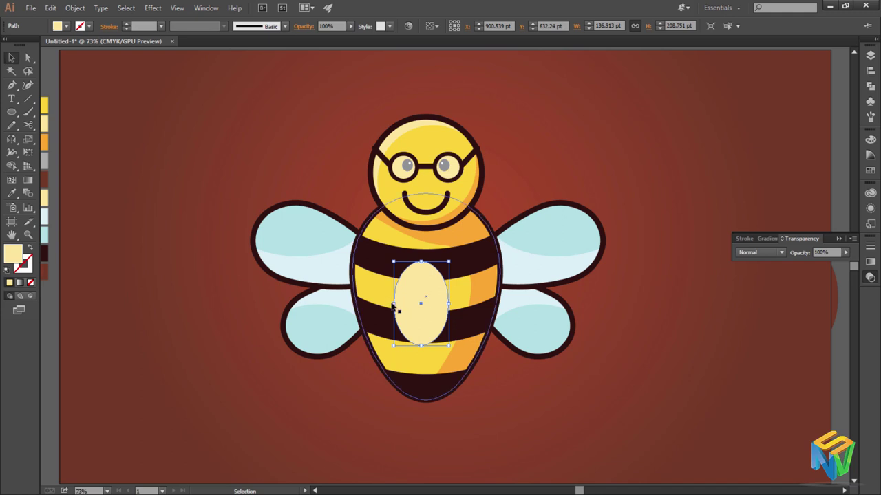
left_click_drag(392, 303, 385, 302)
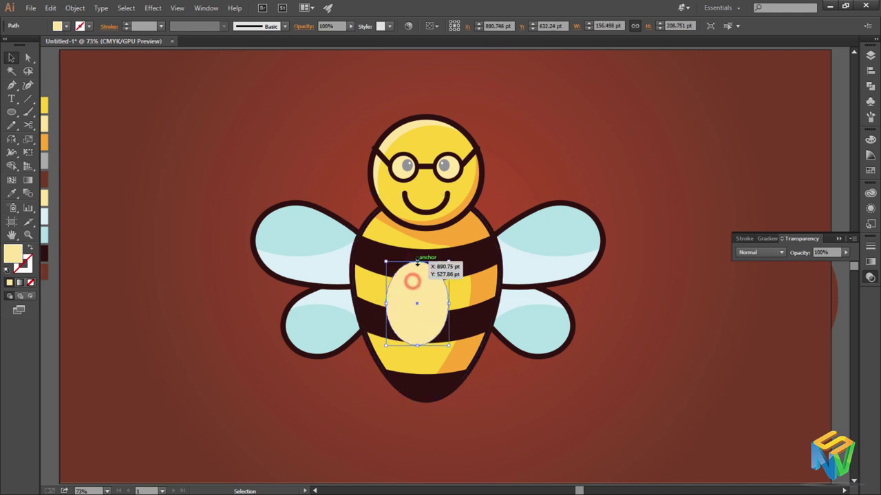
left_click_drag(417, 262, 417, 257)
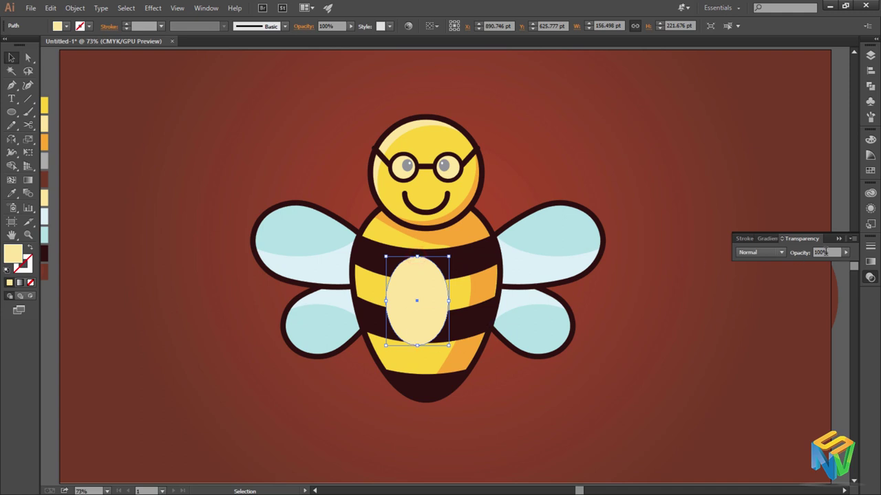
Keep the oval's blend mode Normal and lower its opacity to about 71%.
left_click(761, 253)
left_click(749, 286)
left_click(757, 314)
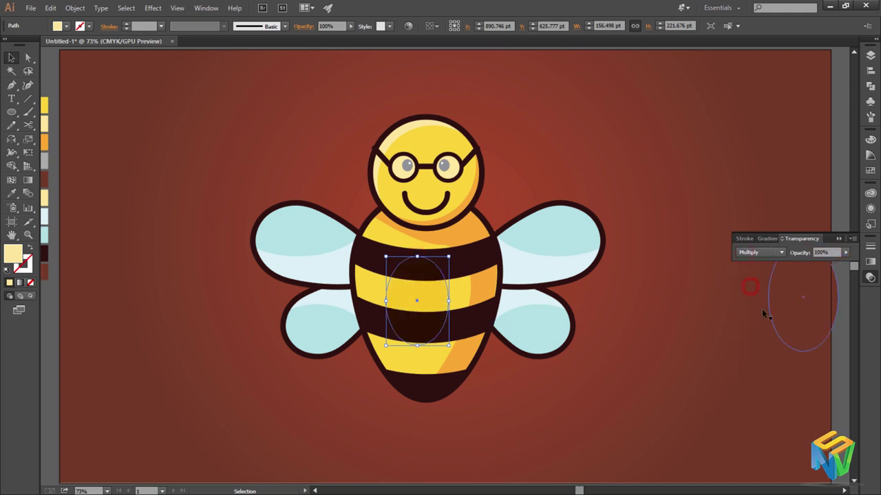
left_click(426, 317)
left_click(763, 252)
left_click(833, 253)
left_click_drag(833, 254, 748, 295)
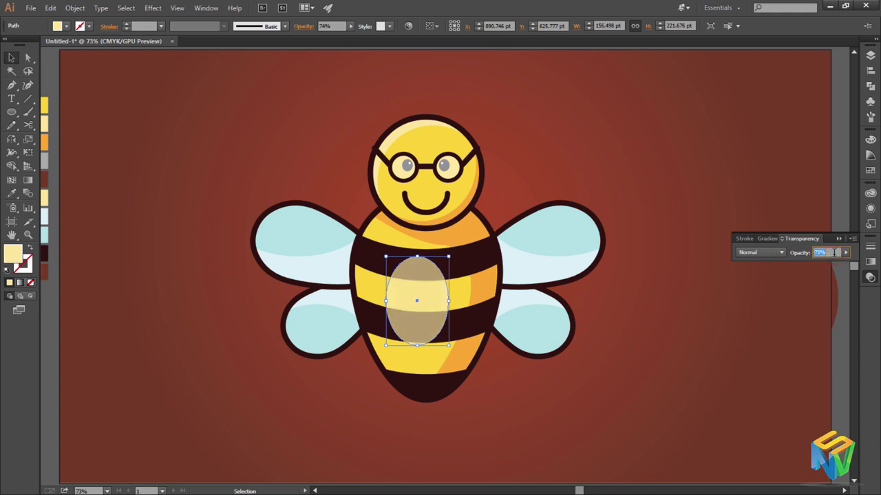
scroll(836, 253, "down", 4)
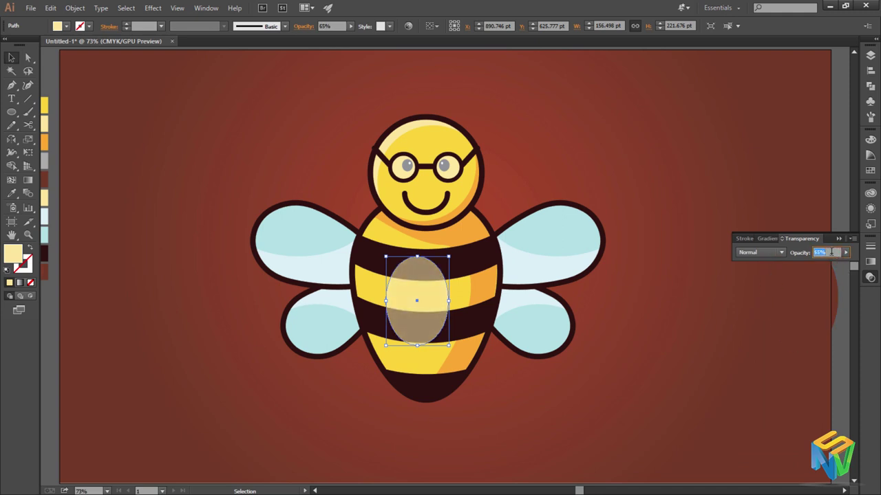
Nudge the belly oval slightly lower on the body.
left_click(698, 317)
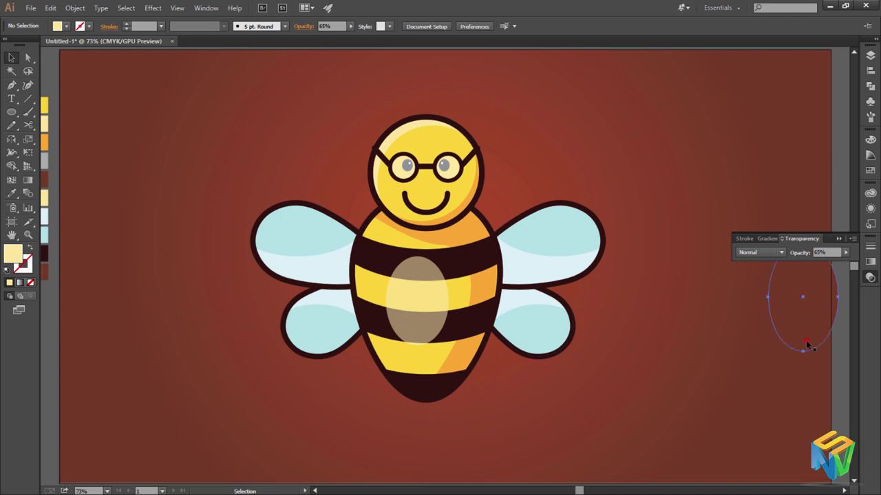
left_click(807, 343)
left_click(712, 322)
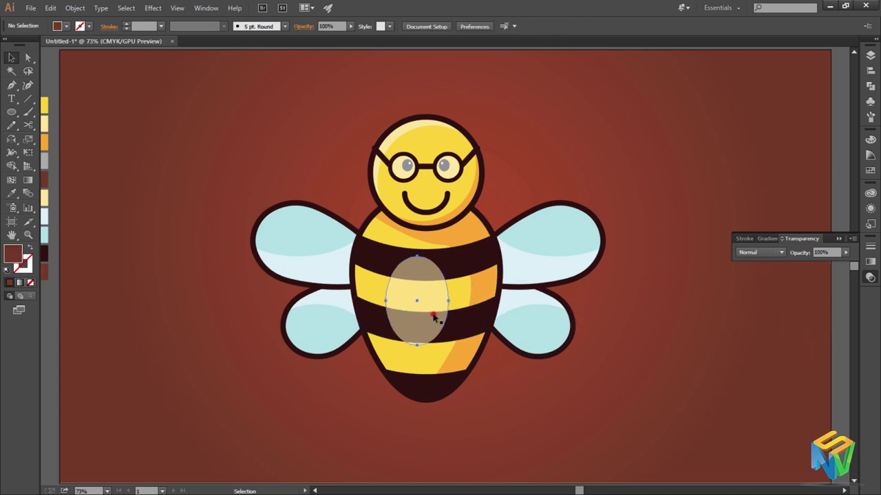
left_click(434, 317)
left_click_drag(432, 330, 414, 347)
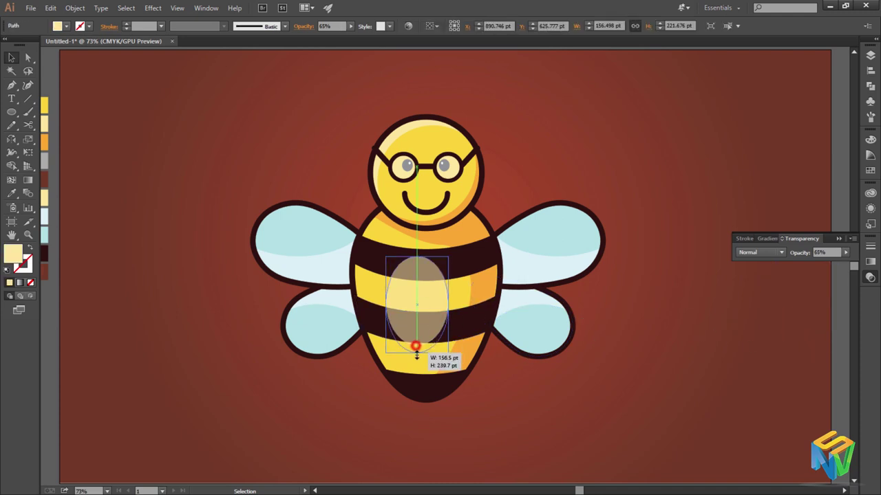
left_click(569, 431)
Duplicate the dark body stripes together with the belly oval beside the bee.
left_click(421, 337)
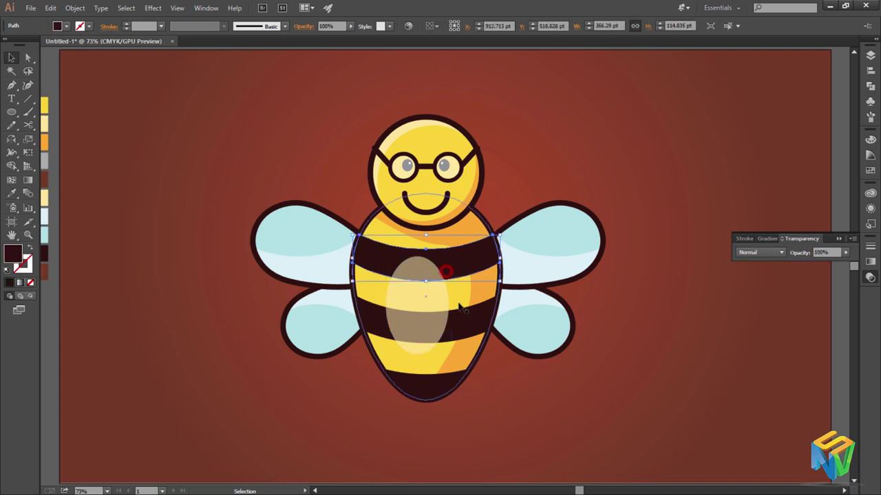
left_click(458, 320)
left_click(418, 324, "shift")
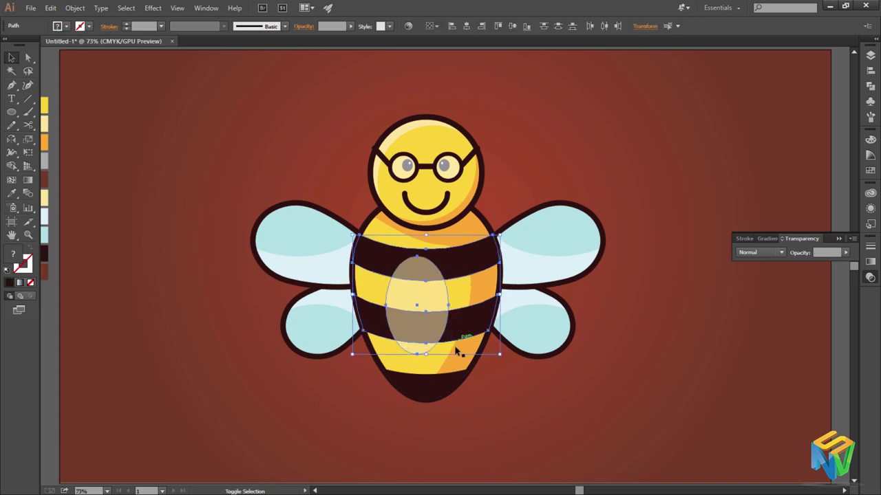
left_click_drag(458, 326, 726, 326)
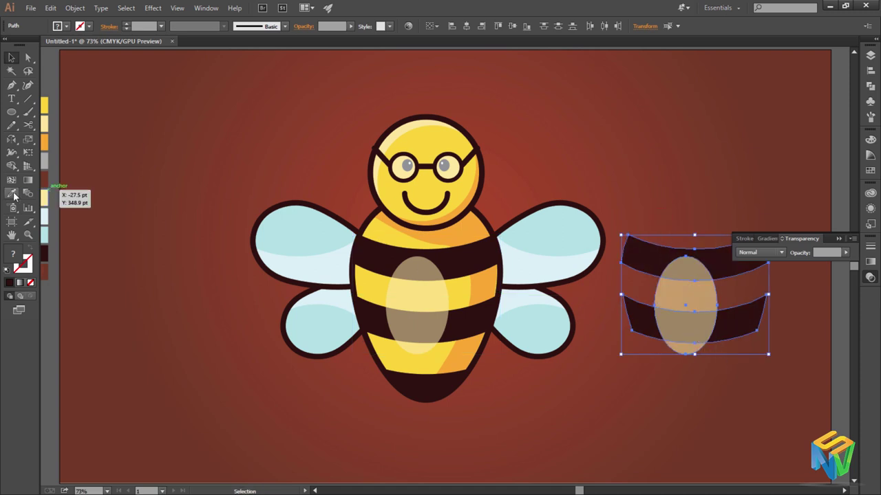
With Shape Builder, delete the copy's extra pieces, keeping only stripe parts inside the oval.
left_click(11, 166)
left_click_drag(633, 251, 754, 251)
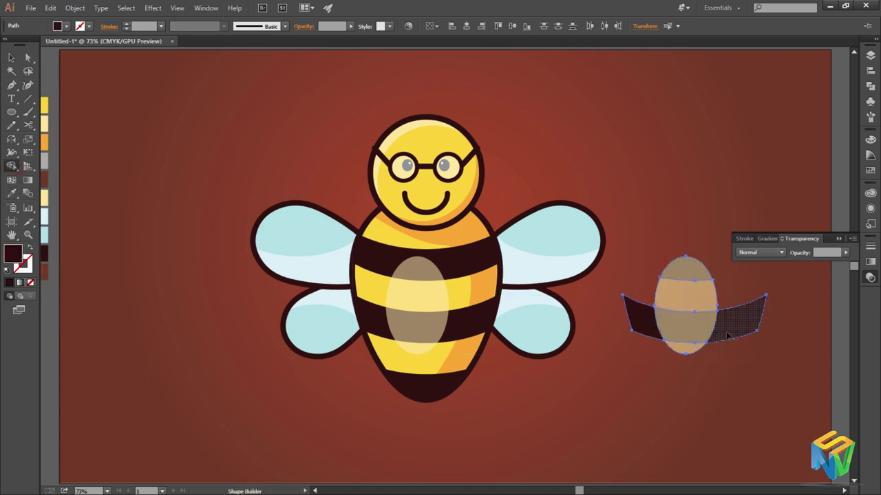
left_click(727, 333, "alt")
left_click(642, 333, "alt")
left_click(692, 297, "alt")
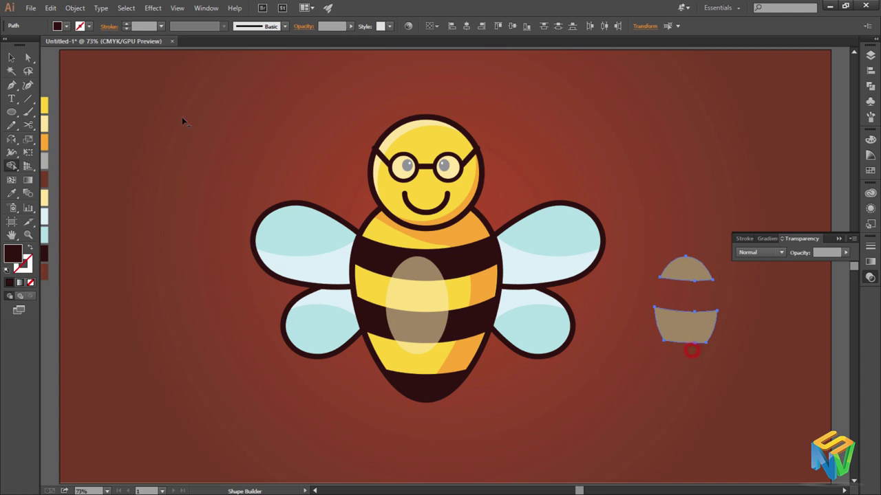
Colour the two pieces dark red, place them on the belly oval, and close Transparency.
left_click(15, 58)
key("i")
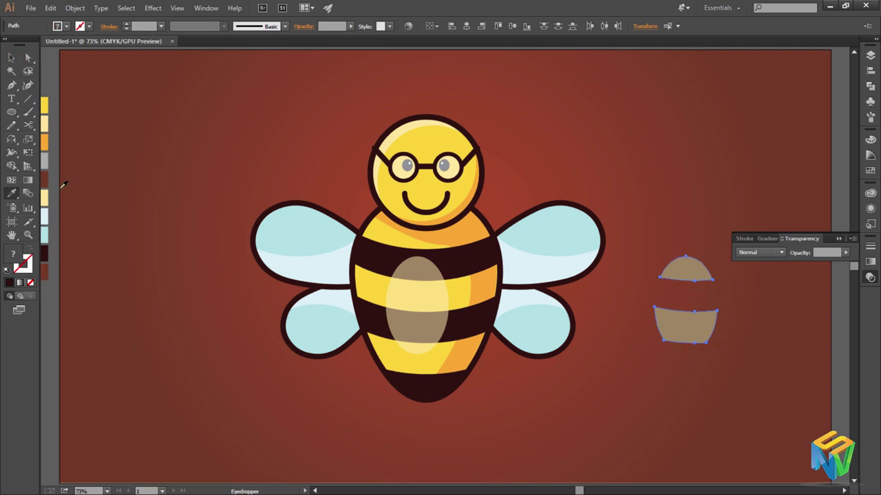
left_click(45, 180)
left_click(11, 58)
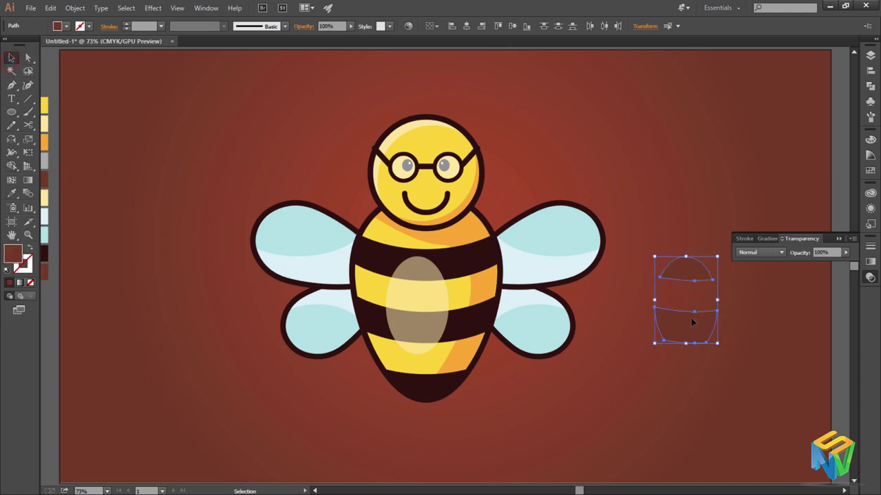
left_click_drag(690, 321, 422, 326)
left_click(646, 149)
left_click(839, 240)
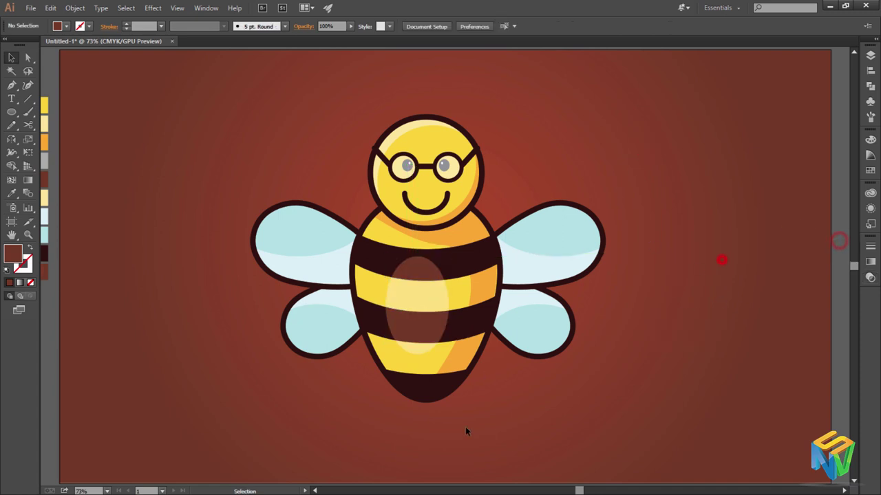
Draw a triangular stinger below the body with the Pen tool and fill it dark brown.
left_click_drag(638, 387, 634, 371)
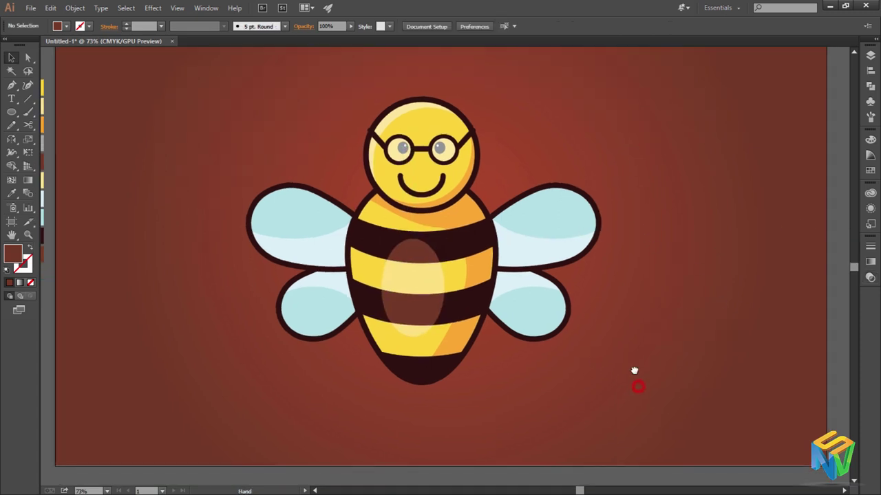
left_click(8, 88)
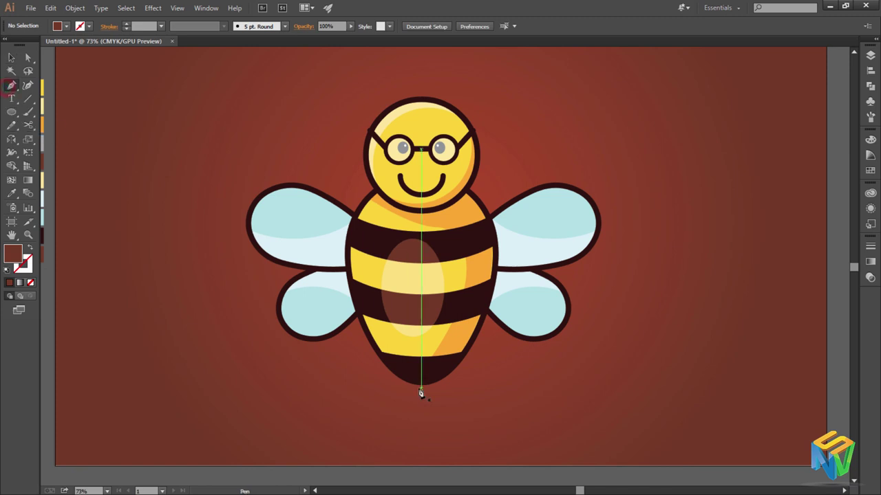
left_click_drag(411, 382, 420, 427)
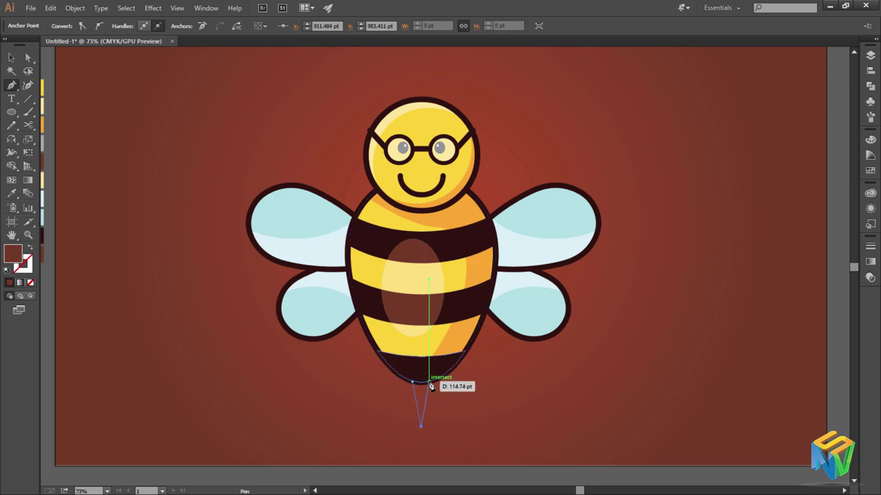
left_click(428, 383)
left_click(412, 382)
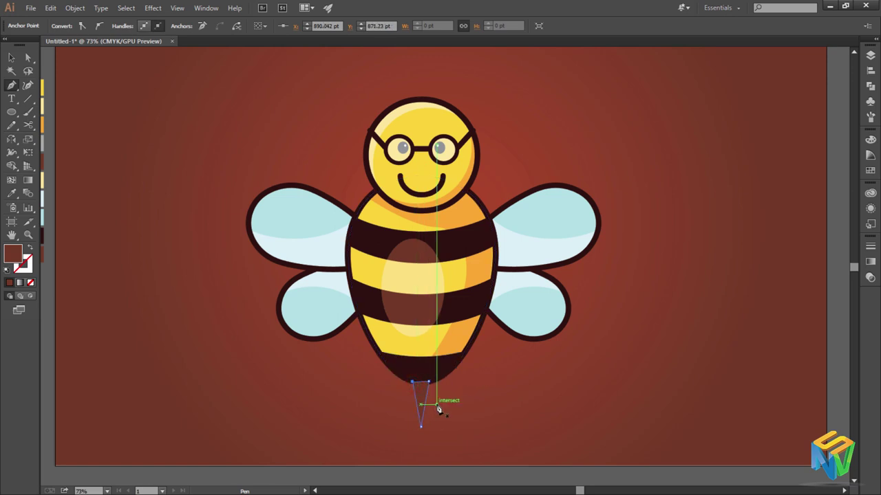
key("i")
left_click_drag(84, 236, 130, 248)
left_click(85, 238)
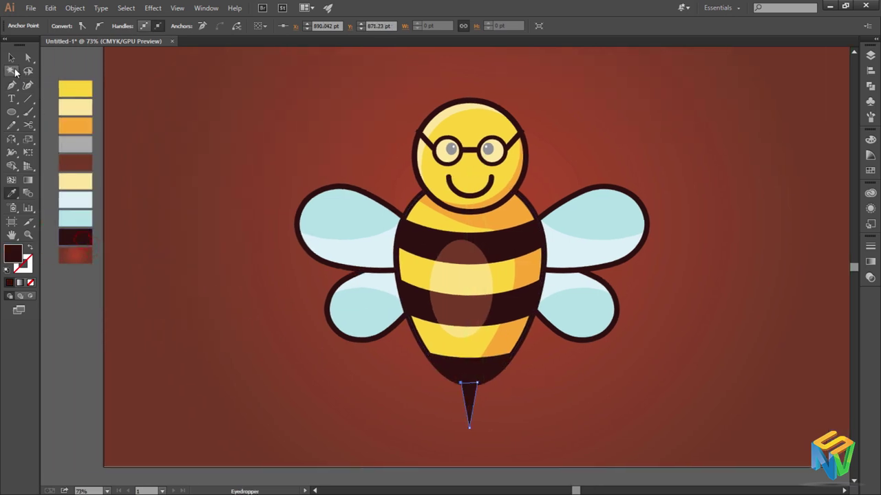
Move the stinger up under the bee's body.
key("v")
left_click(183, 165)
left_click(467, 399)
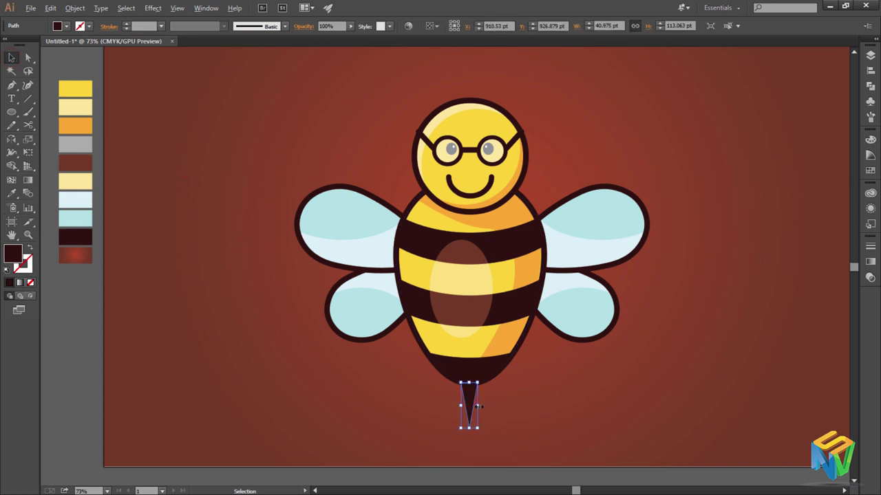
left_click(479, 407)
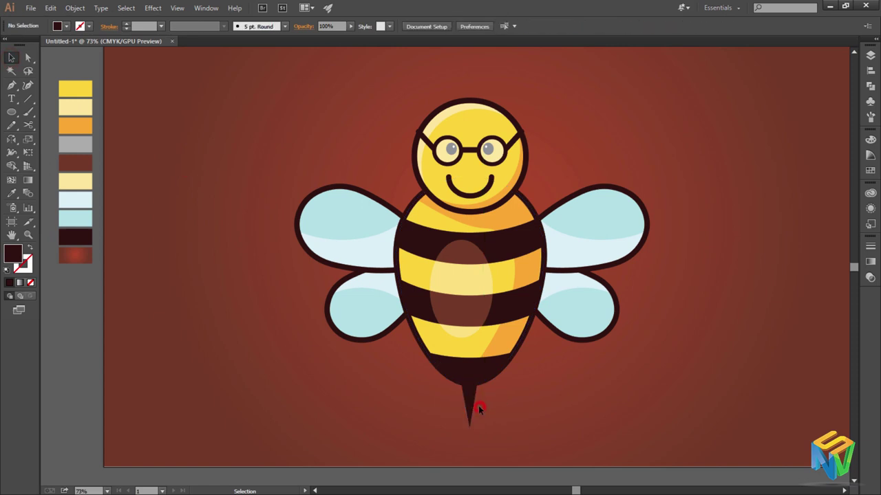
left_click_drag(477, 407, 479, 407)
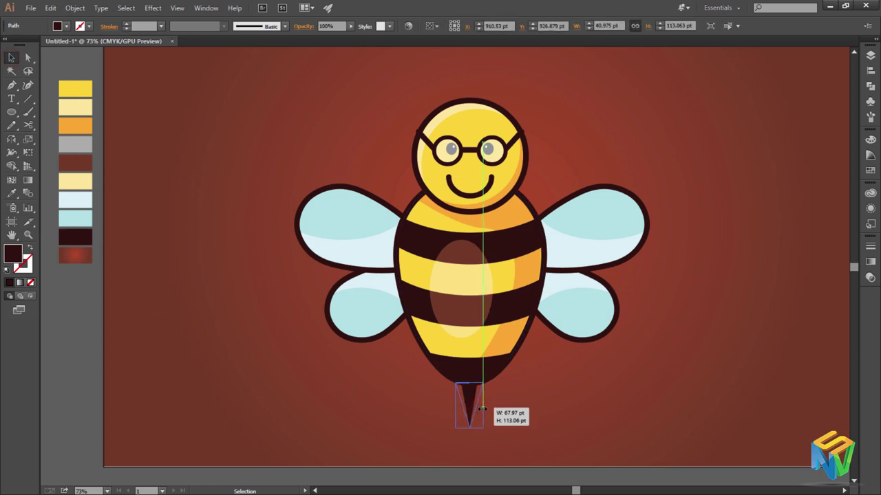
left_click(489, 408)
Raise the stinger slightly further into the body.
scroll(474, 398, "up", 2)
scroll(474, 398, "up", 3)
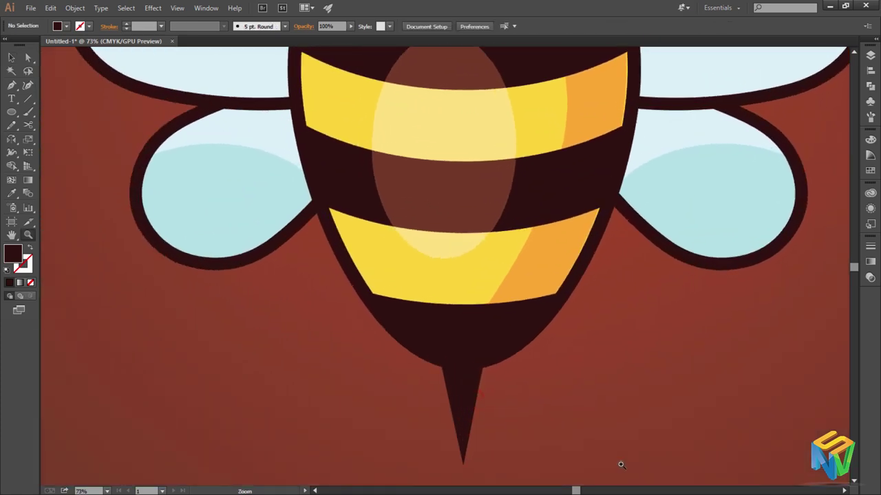
left_click(14, 58)
left_click_drag(457, 413, 457, 406)
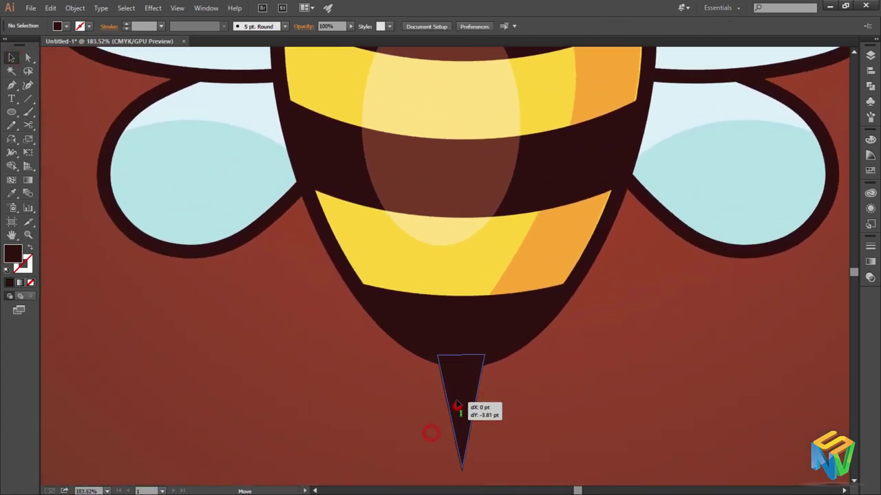
left_click(538, 407)
scroll(540, 406, "up", 2)
scroll(540, 406, "down", 5)
scroll(540, 406, "up", 2)
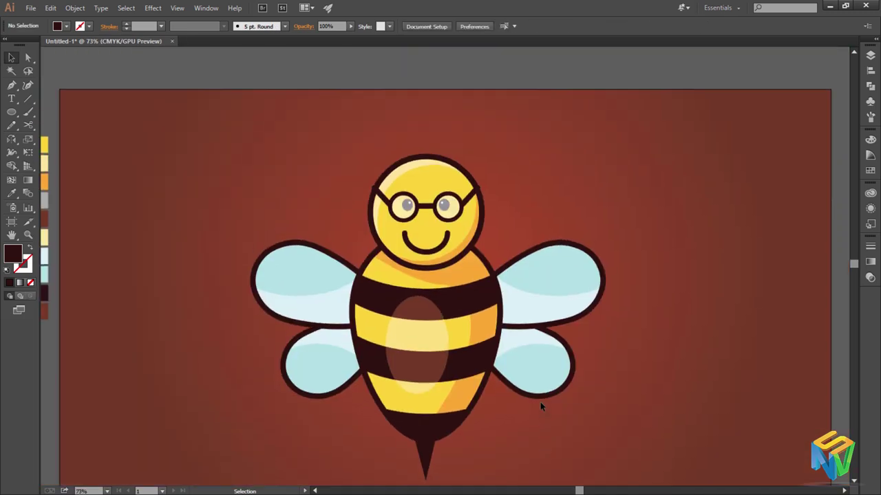
scroll(540, 406, "up", 2)
Draw a dark rounded rectangle above the artboard.
left_click(13, 86)
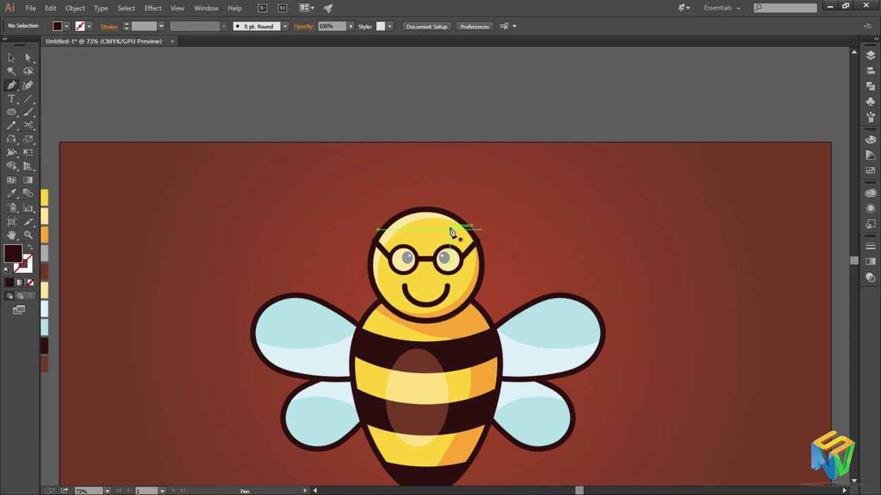
left_click(477, 180)
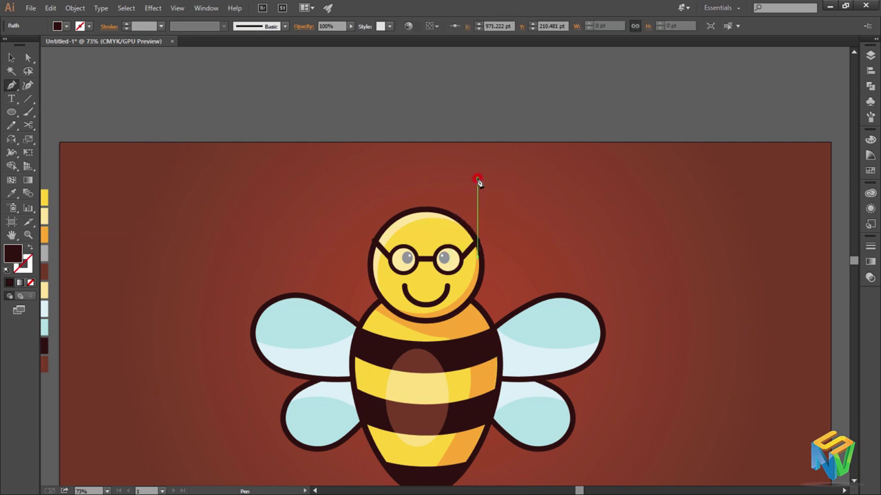
key("ctrl+z")
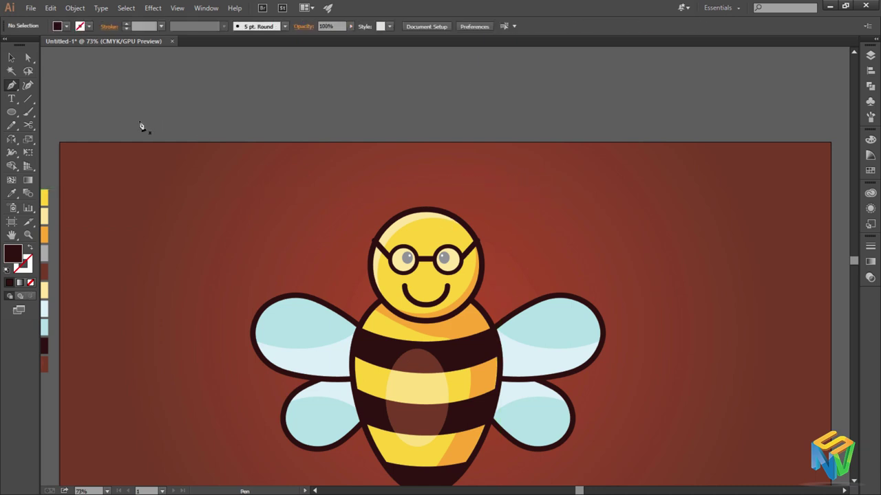
left_click_drag(11, 111, 48, 121)
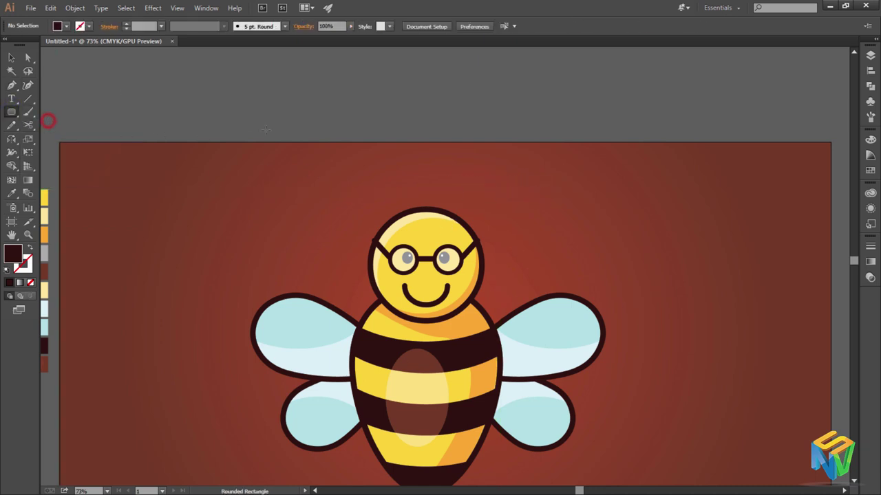
left_click_drag(311, 111, 354, 170)
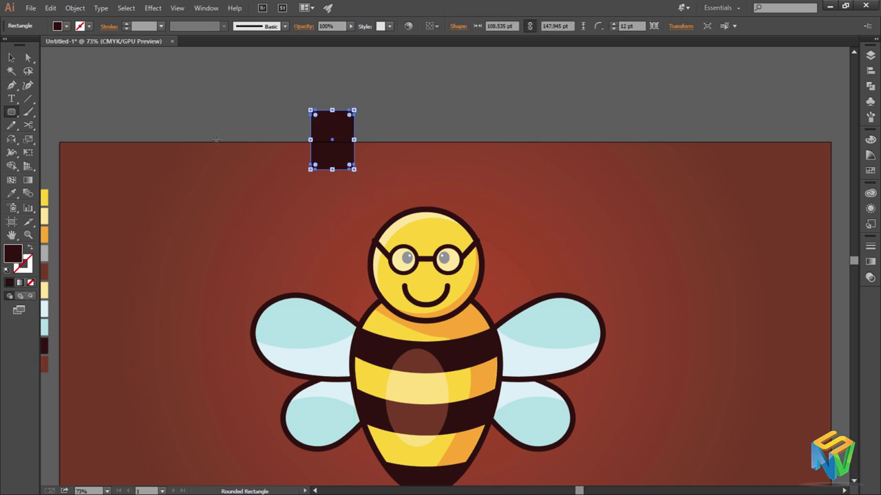
Cut the rounded rectangle at its left edge and top middle with Scissors, keeping one piece.
left_click(28, 124)
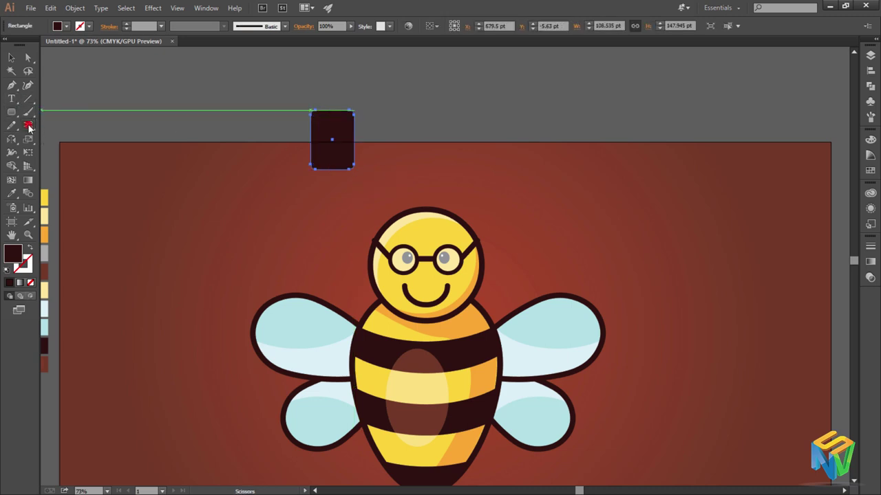
left_click(311, 158)
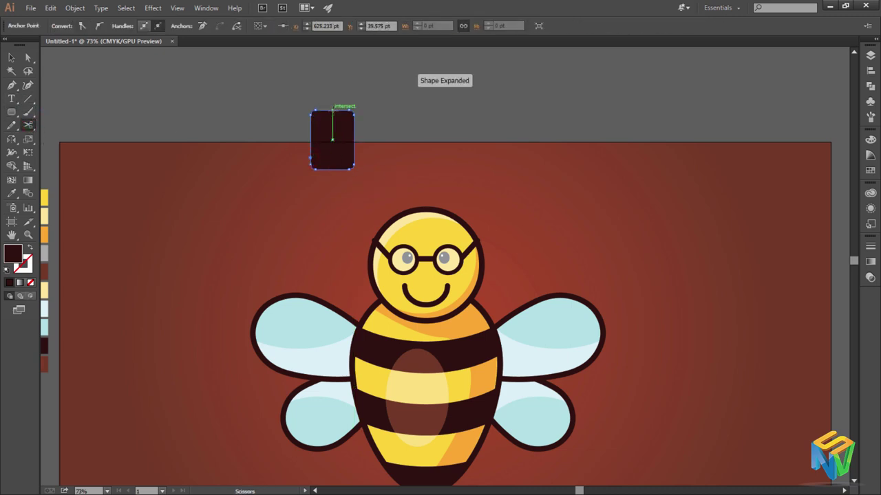
left_click(332, 110)
left_click(12, 55)
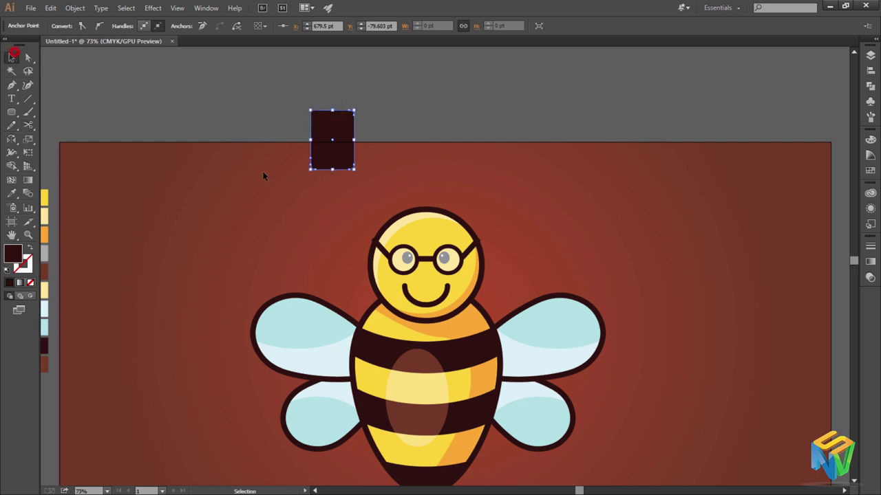
left_click(348, 156)
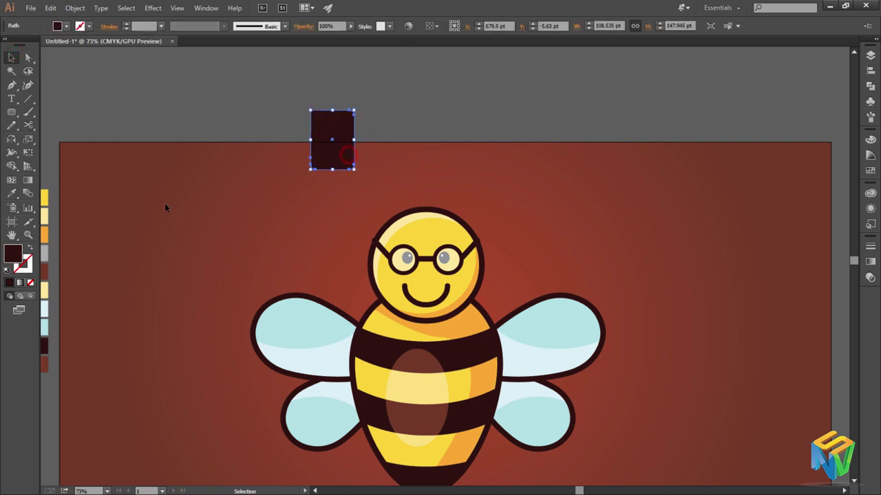
left_click(30, 250)
left_click(165, 241)
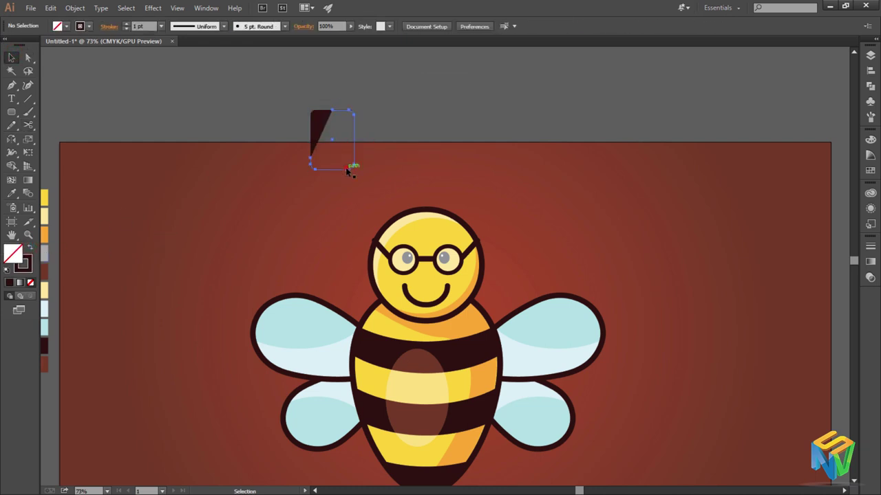
left_click(321, 140)
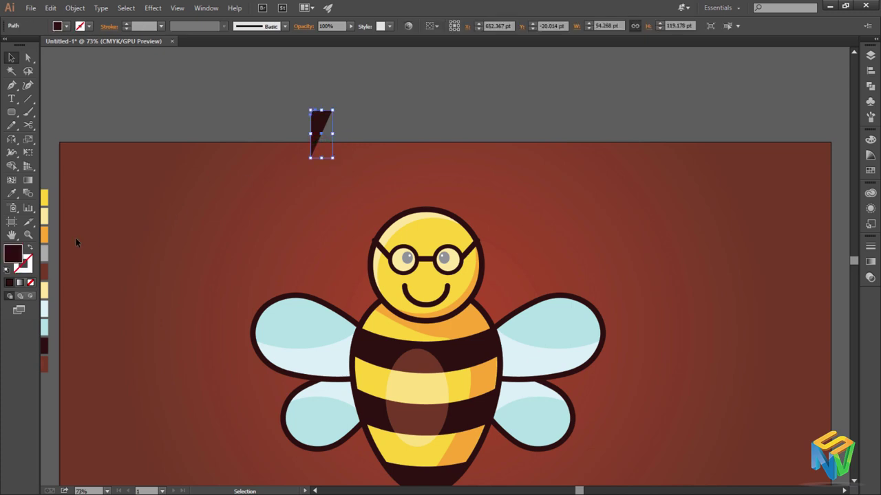
Turn the piece into a 14 pt dark stroke with no fill and round caps.
left_click(31, 249)
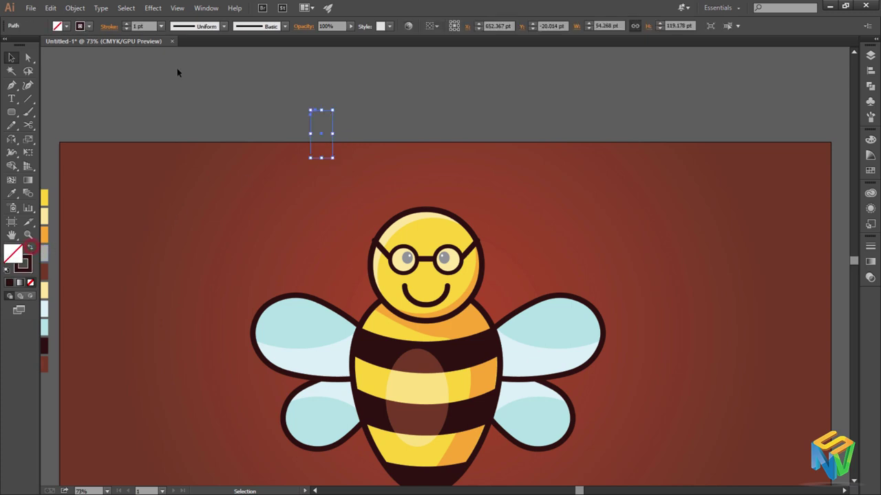
left_click(161, 26)
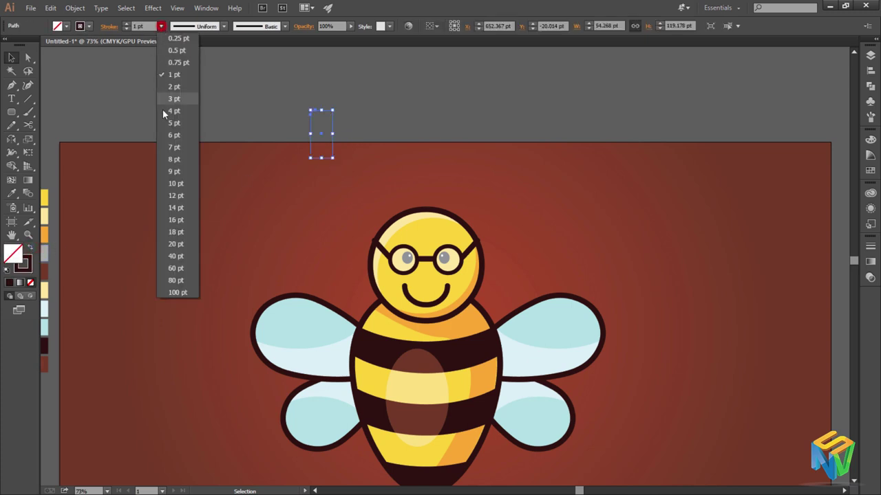
left_click(177, 208)
left_click(230, 215)
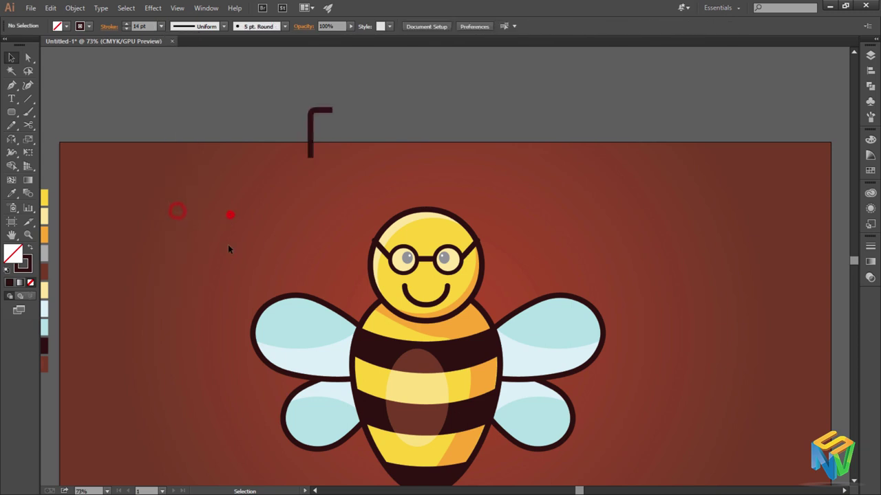
left_click(319, 113)
left_click(110, 26)
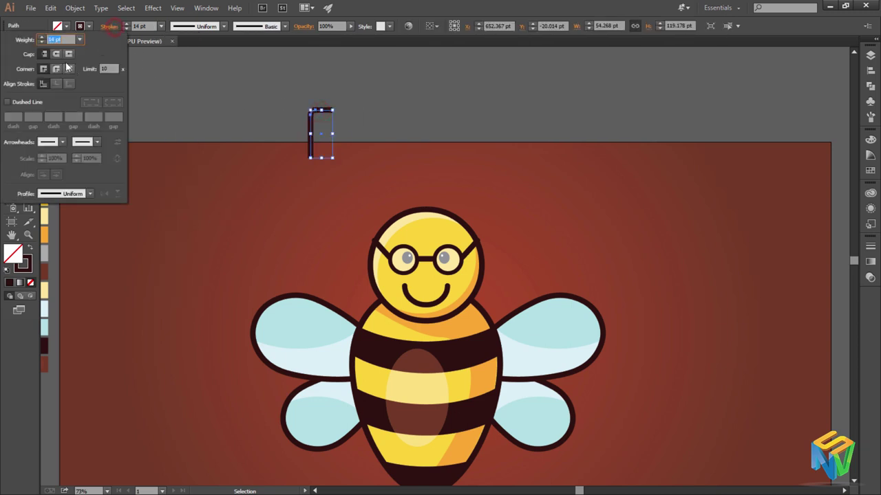
left_click(57, 55)
left_click(213, 232)
Drag the bent stroke onto the bee's head.
left_click(326, 181)
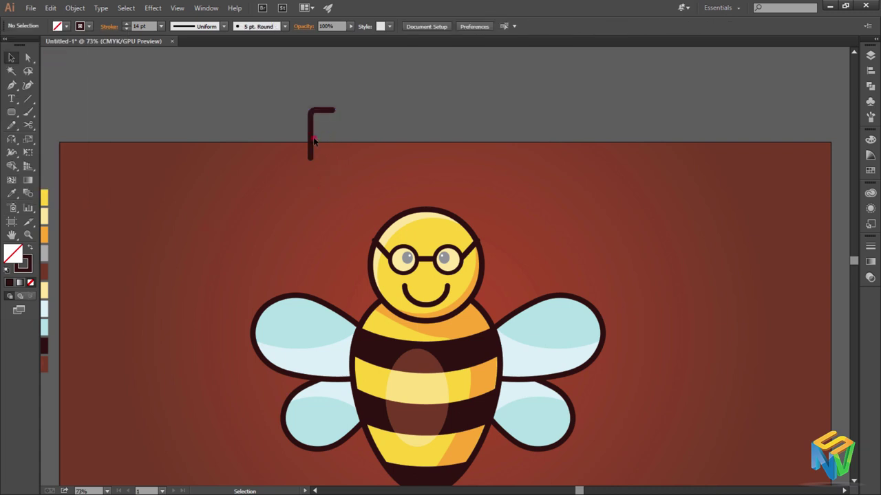
left_click(313, 138)
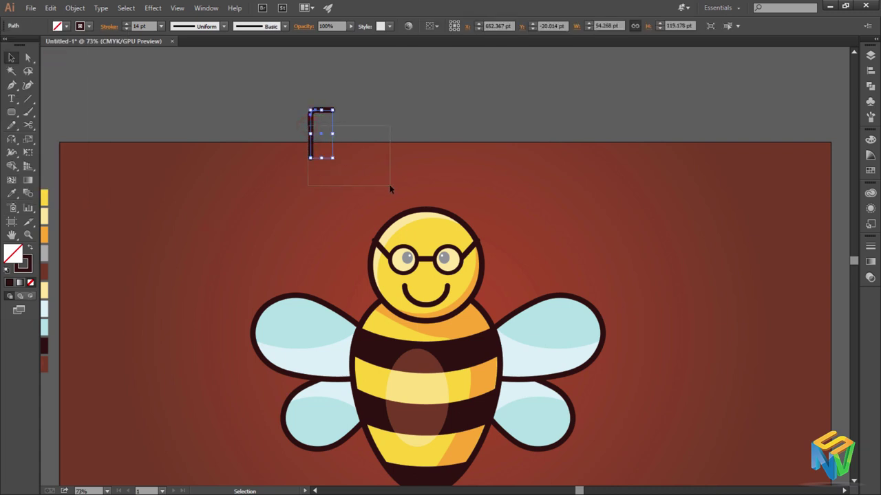
left_click_drag(311, 126, 440, 201)
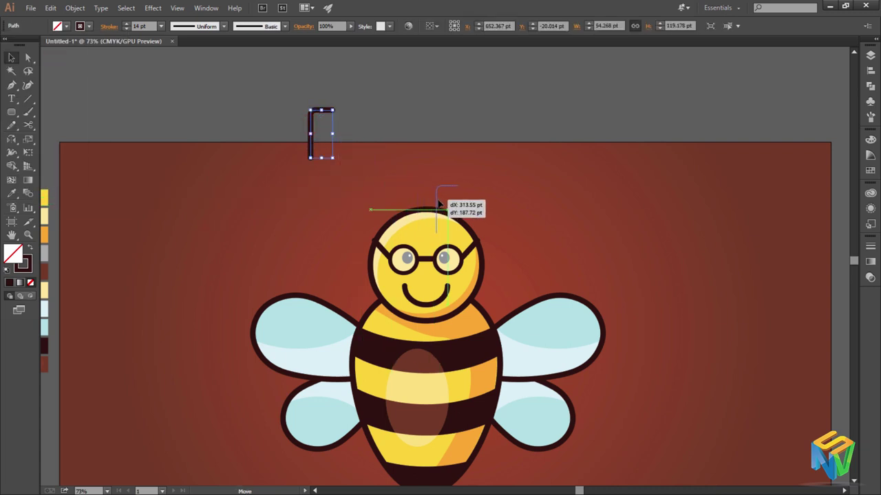
Tilt the antenna about 45° clockwise, shift it right and down, and enlarge it.
key("z")
left_click(437, 182)
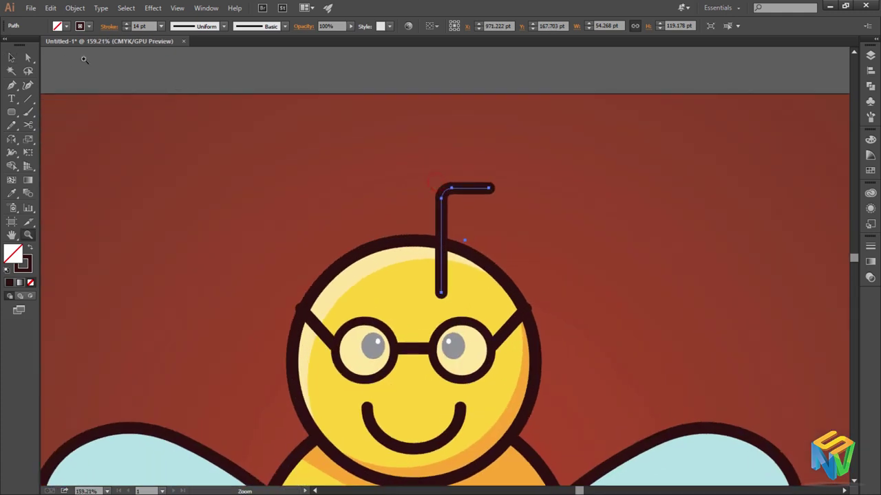
left_click(12, 58)
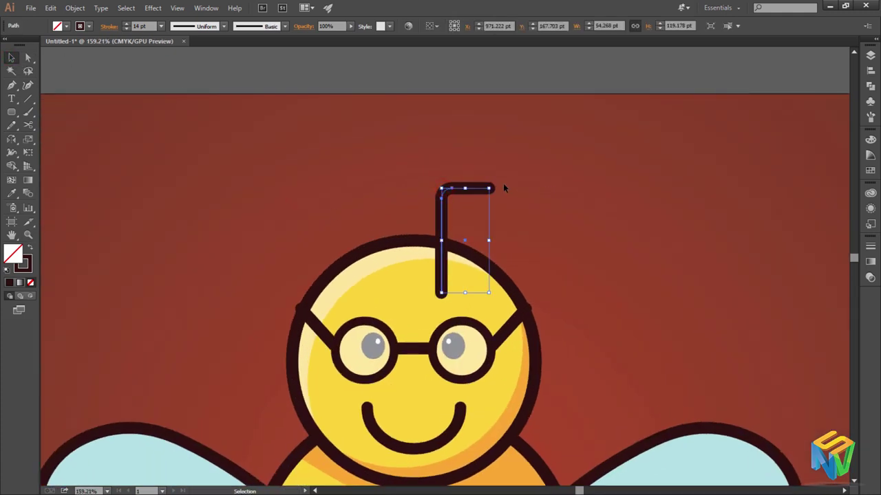
left_click_drag(494, 183, 503, 212)
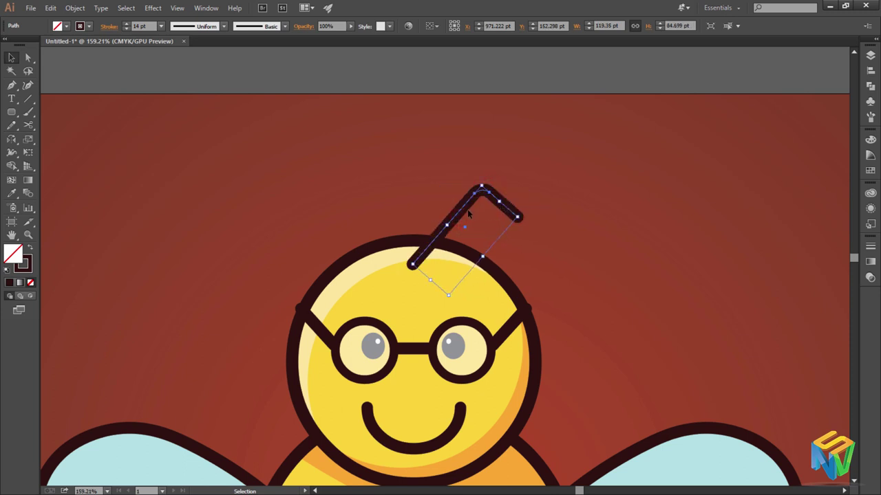
left_click_drag(476, 227, 506, 243)
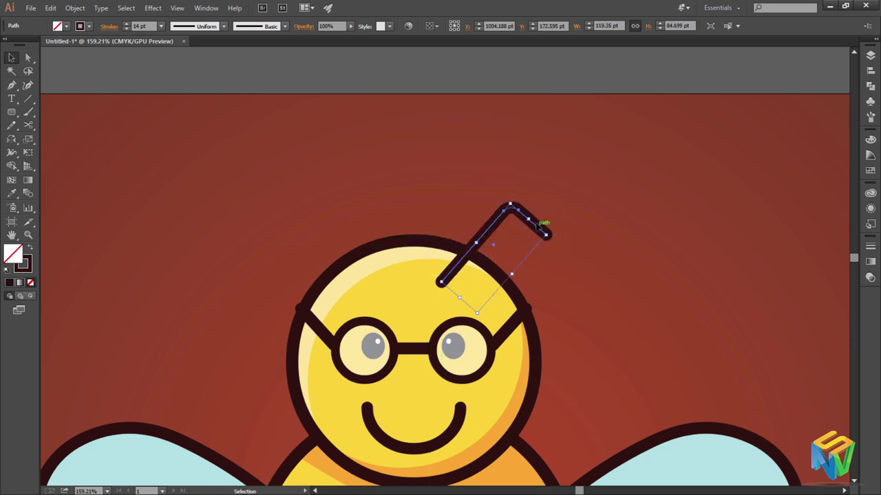
left_click_drag(546, 235, 606, 181)
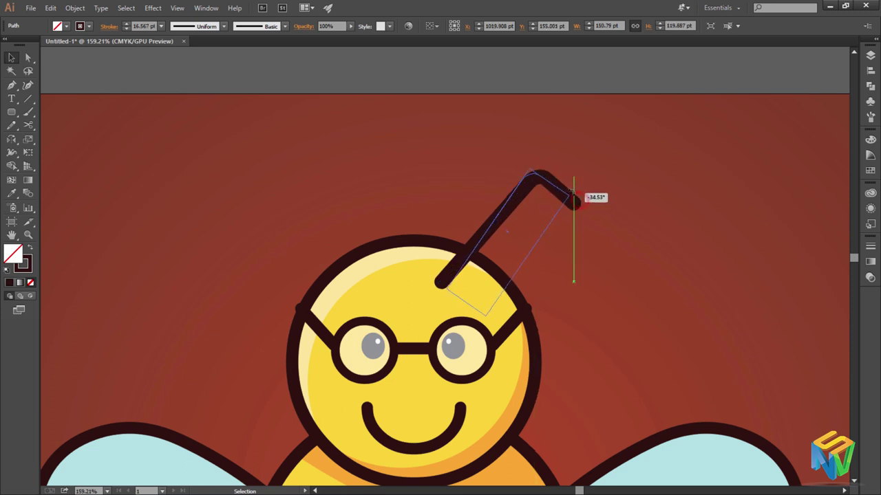
Make a reflected copy of the antenna and move it to the head's left side.
left_click(605, 179)
right_click(484, 236)
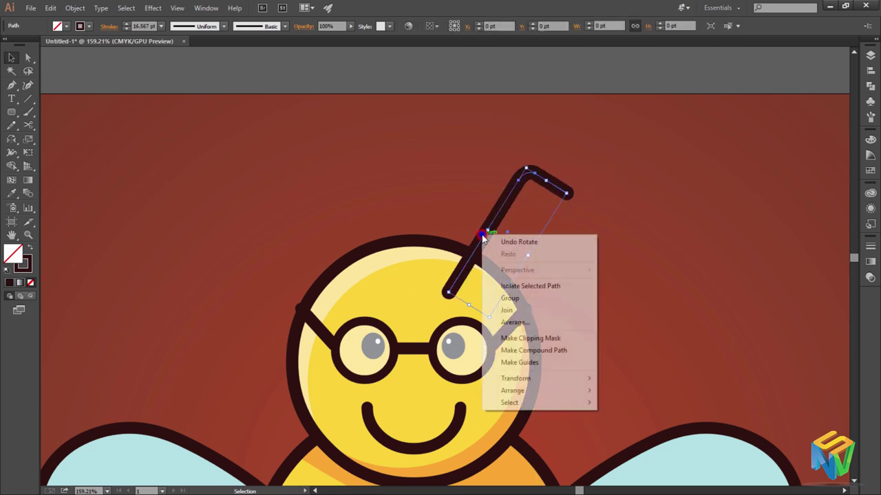
left_click(541, 392)
left_click(562, 379)
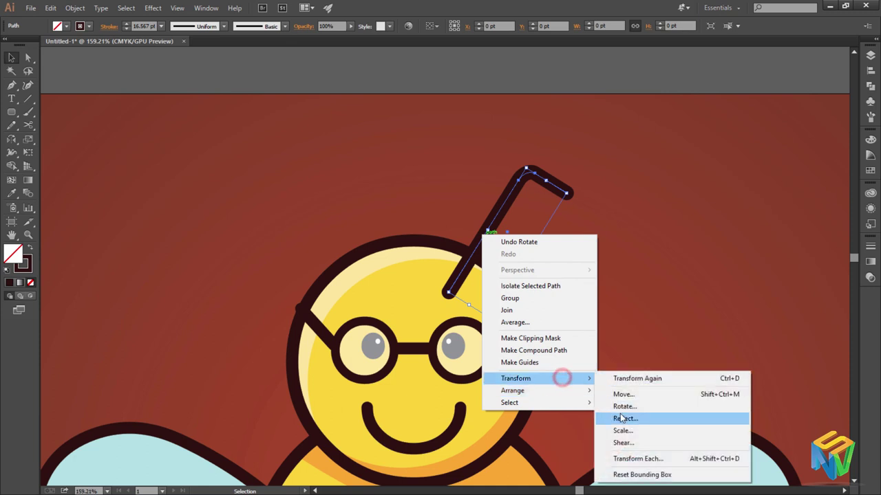
left_click(625, 362)
left_click(723, 232)
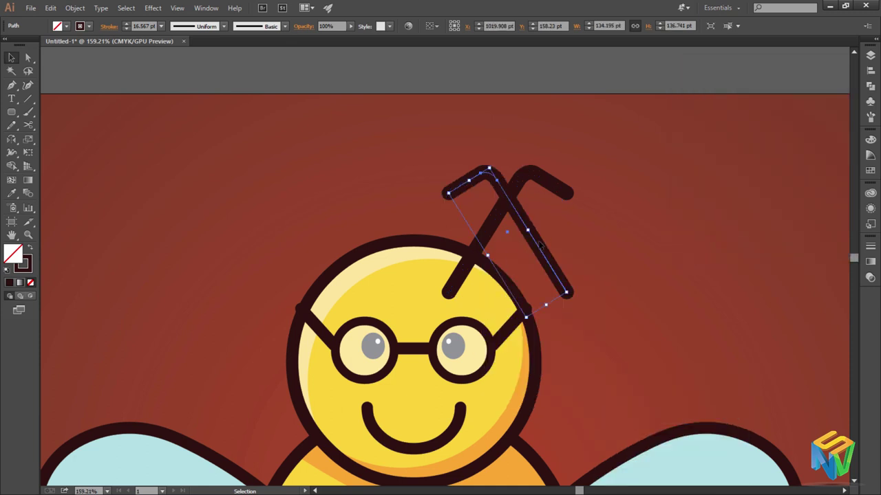
left_click_drag(519, 245, 338, 245)
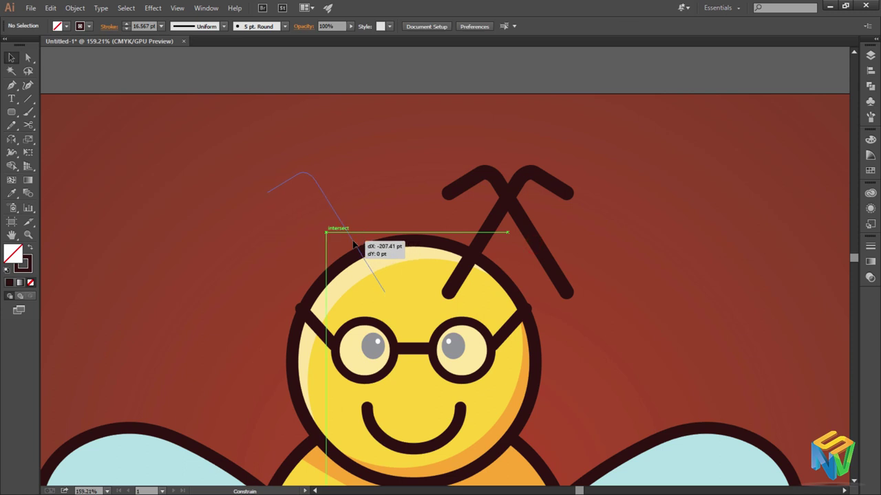
left_click(395, 176)
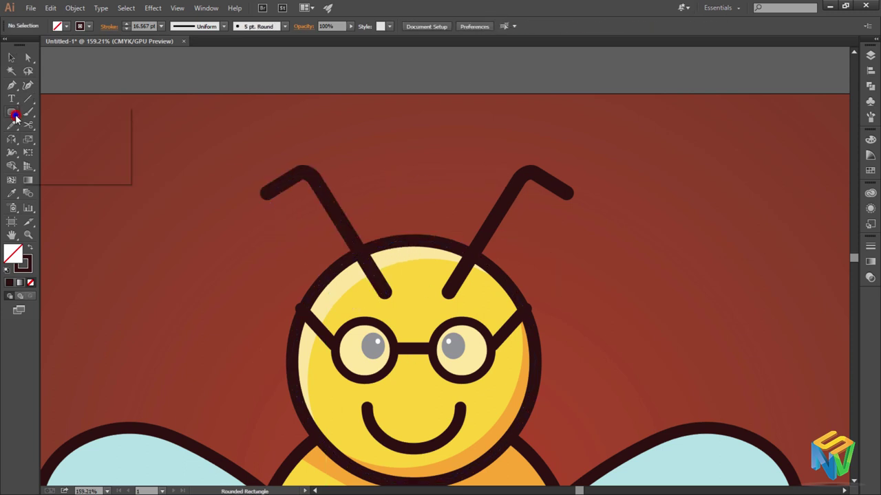
Draw a small dark circular knob on the left antenna tip and copy it onto the right tip.
left_click_drag(12, 112, 60, 137)
left_click(60, 138)
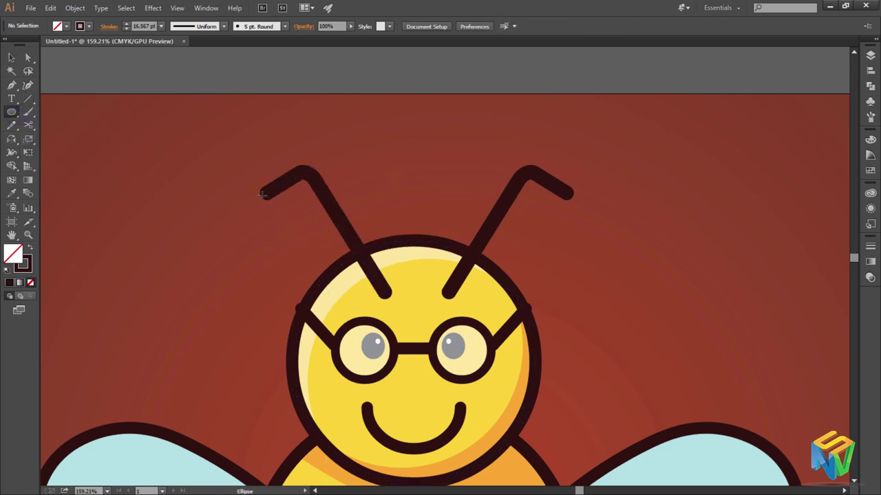
left_click_drag(266, 192, 278, 204)
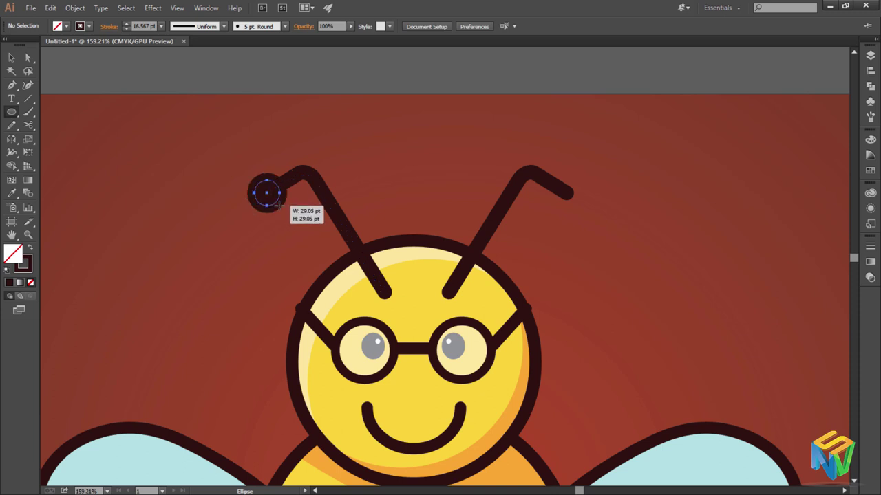
left_click(12, 57)
left_click(129, 192)
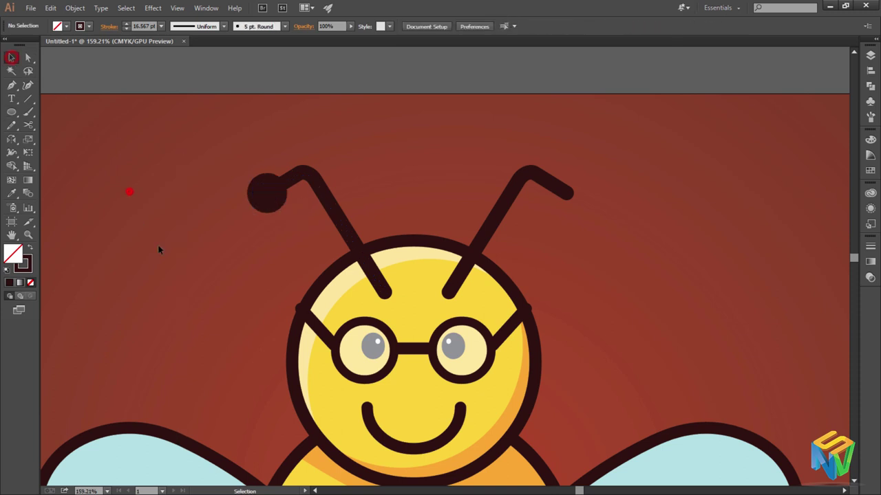
left_click(261, 200)
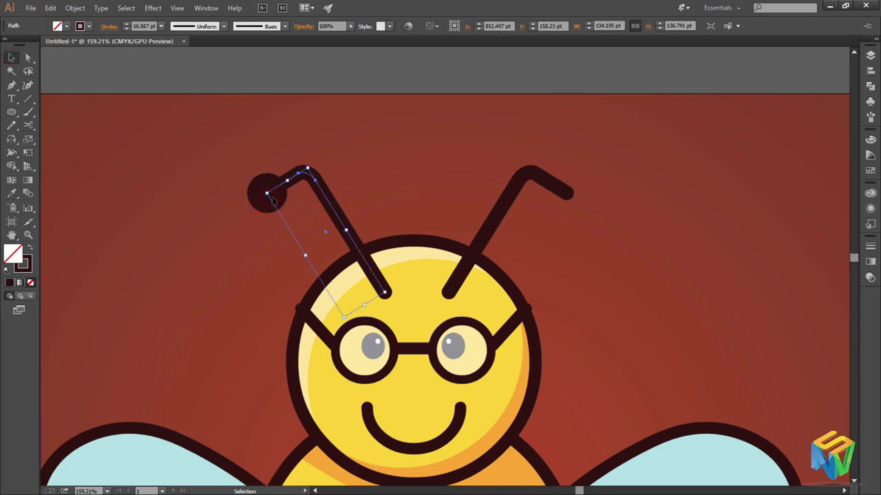
left_click_drag(267, 196, 567, 205)
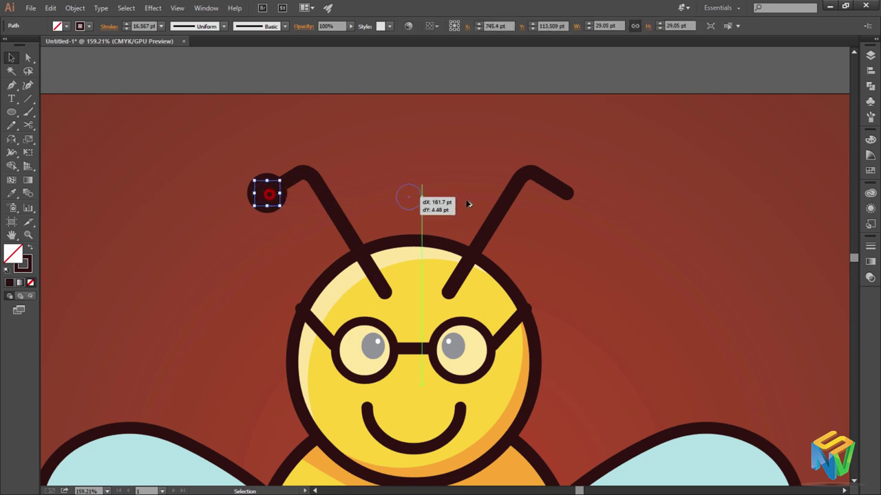
left_click(632, 212)
Select the whole bee and move it slightly to the right.
key("ctrl+0")
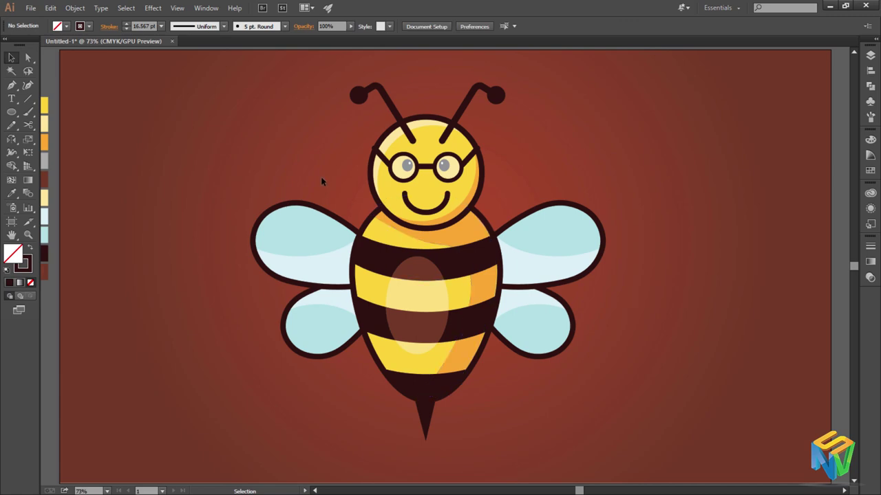
left_click_drag(256, 70, 668, 429)
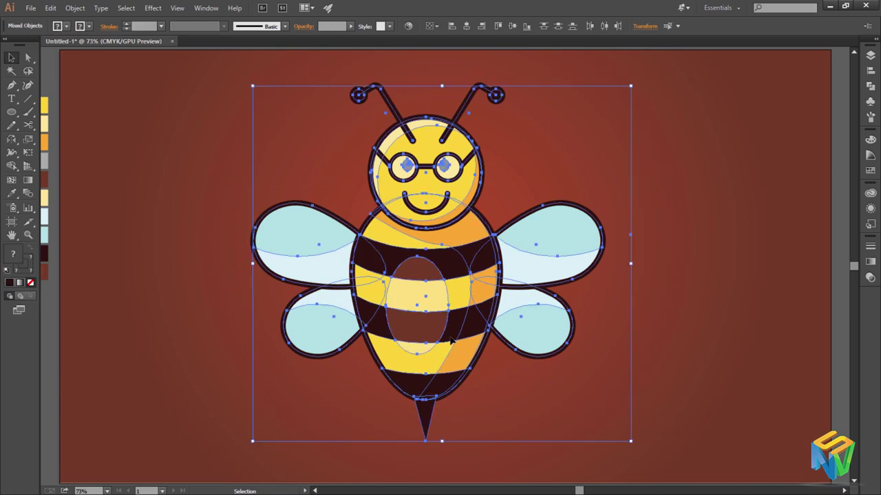
key("a")
key("v")
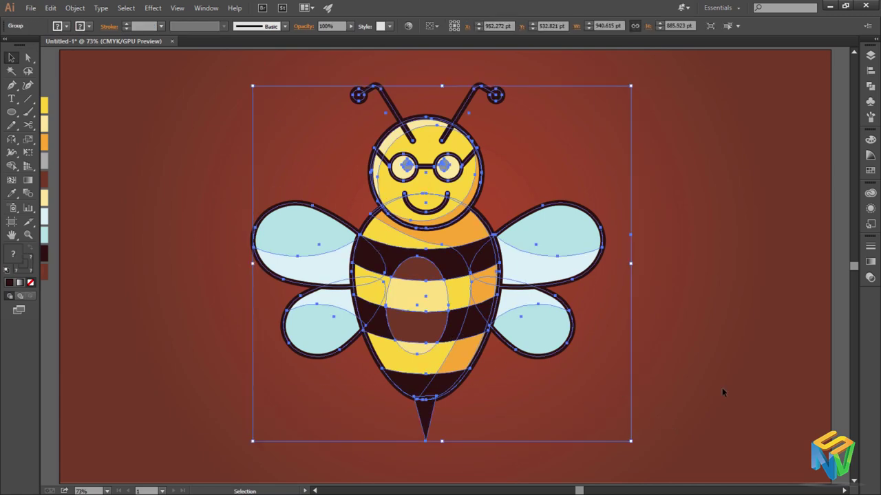
left_click(722, 388)
left_click_drag(419, 335, 479, 343)
Draw a thin flat ellipse under the stinger with a dark fill and no stroke.
left_click(735, 381)
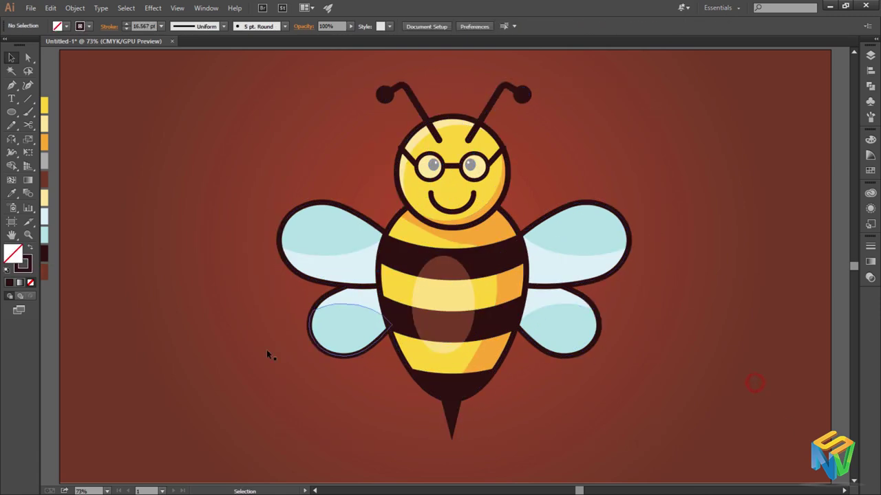
left_click(12, 113)
left_click(60, 138)
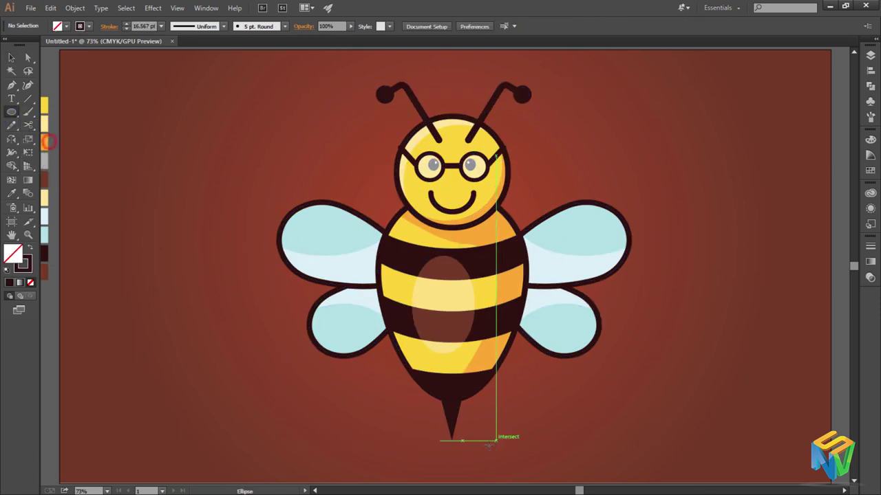
left_click_drag(451, 455, 534, 456)
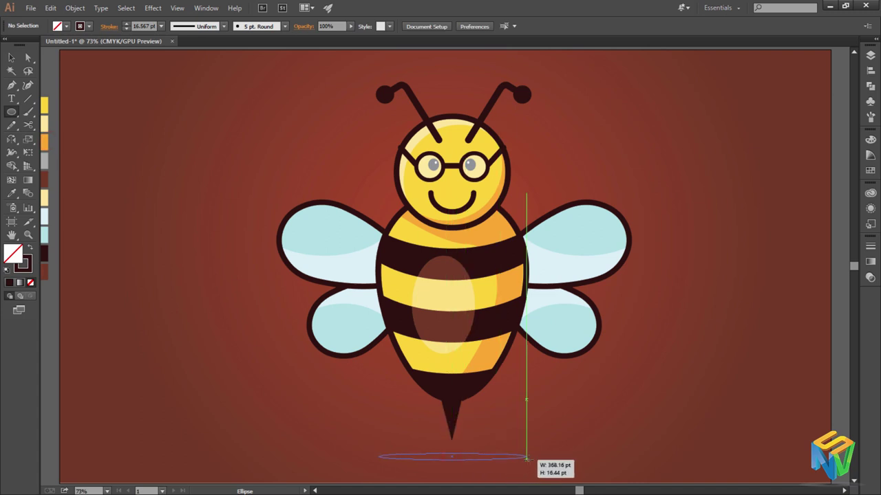
left_click_drag(602, 451, 596, 411)
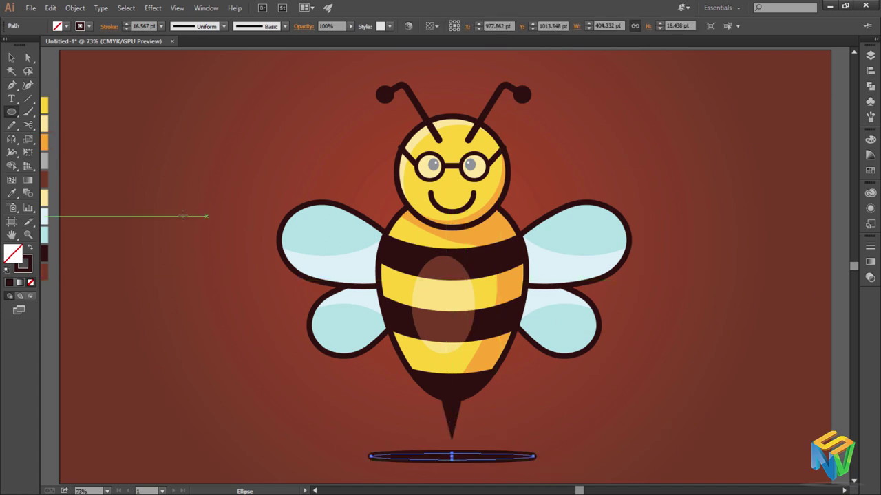
key("shift+x")
Add a Drop Shadow effect with default settings to the flat ellipse.
key("v")
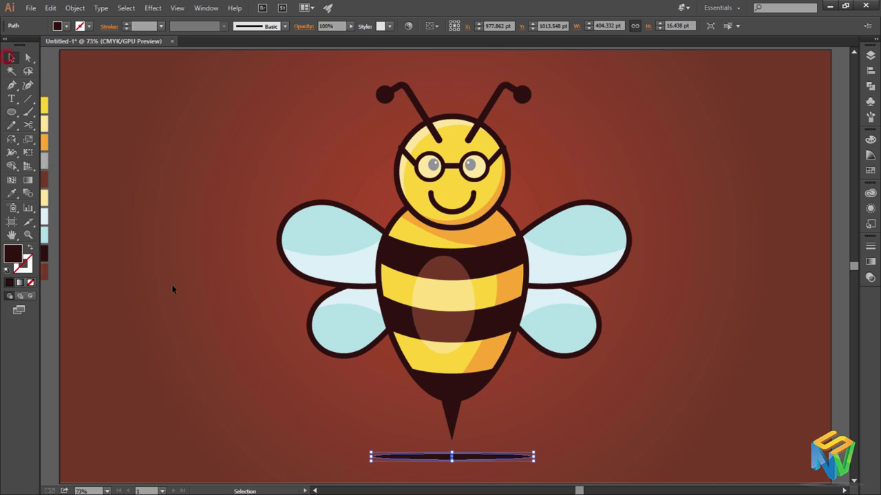
left_click(172, 288)
left_click(475, 456)
left_click(152, 7)
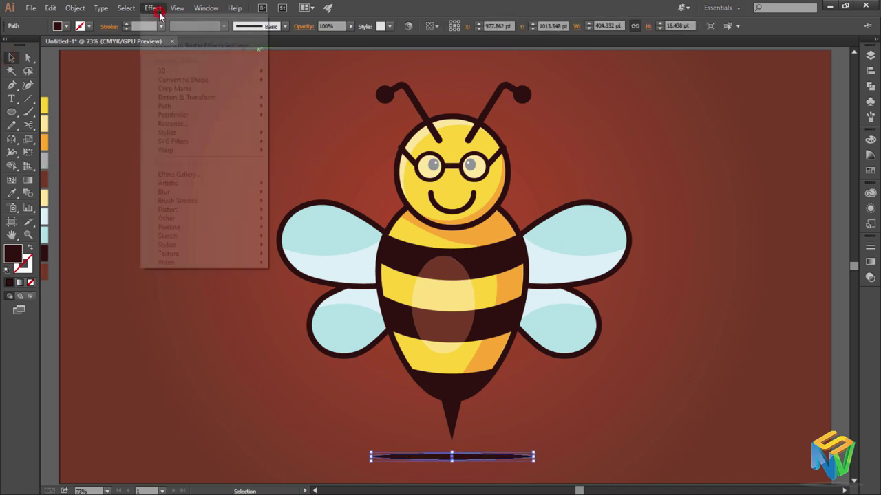
left_click(188, 134)
left_click(282, 135)
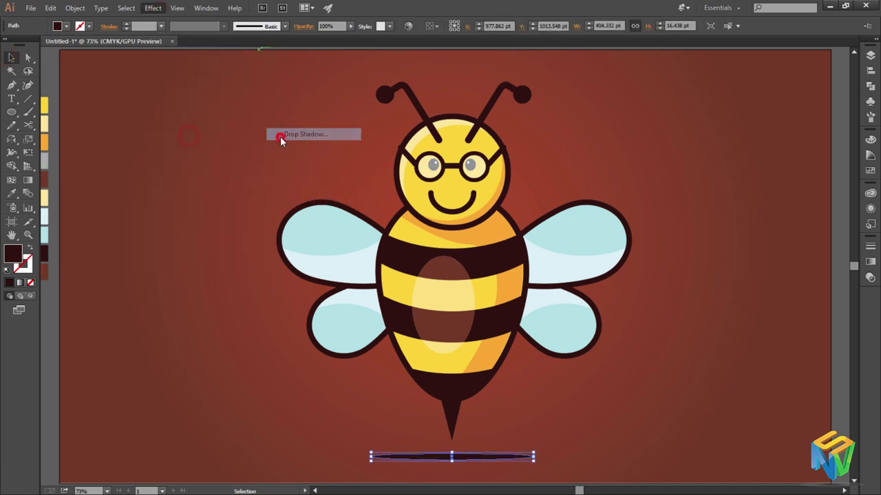
left_click(687, 251)
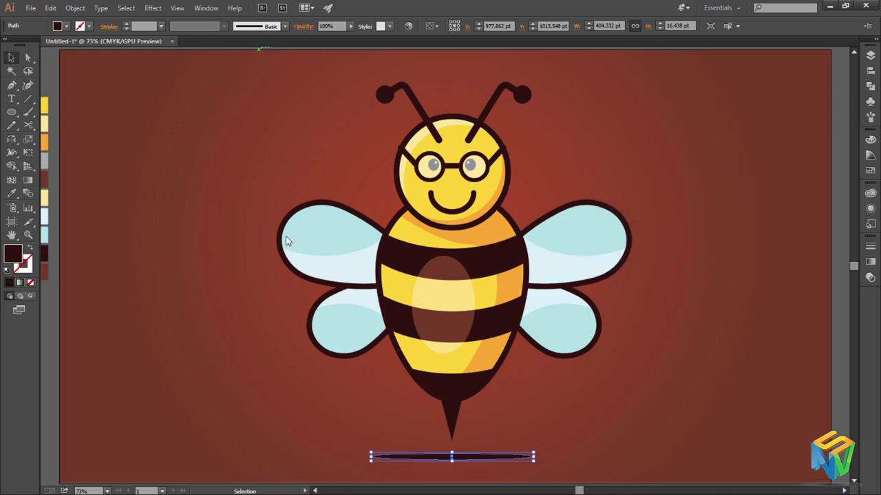
Apply a Gaussian Blur with a much larger radius to soften the ellipse.
left_click(154, 8)
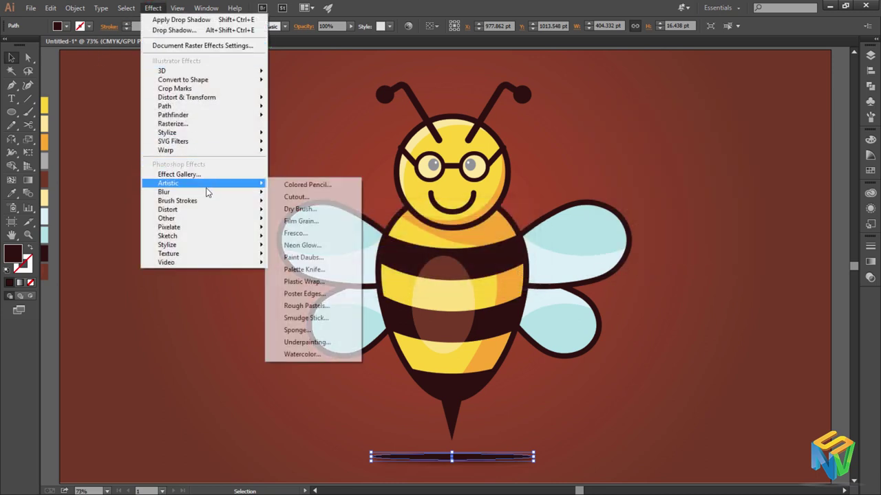
left_click(297, 191)
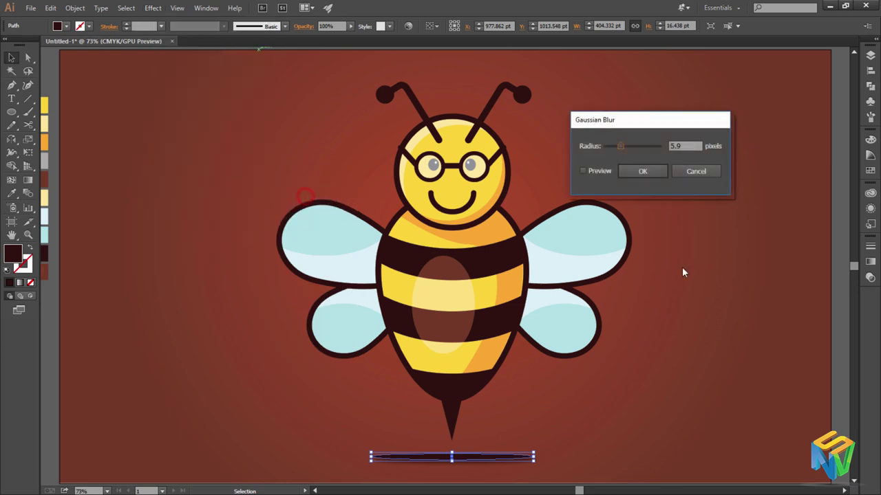
left_click(600, 170)
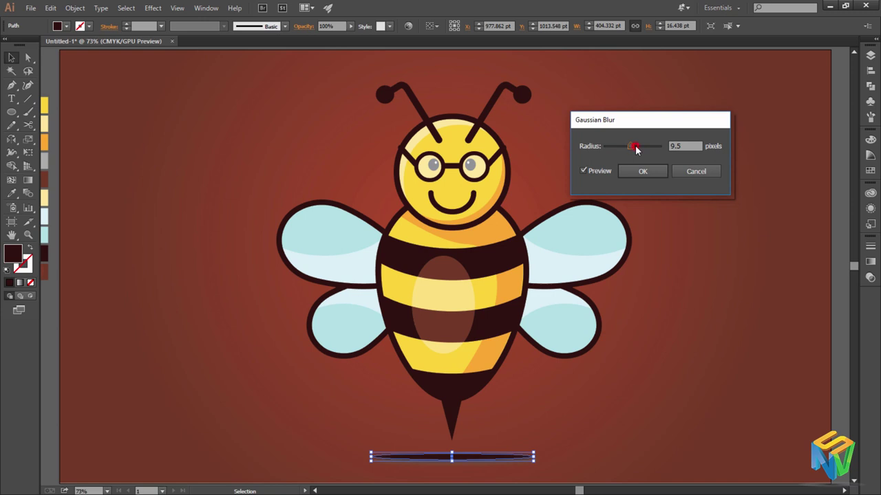
left_click_drag(634, 149, 646, 150)
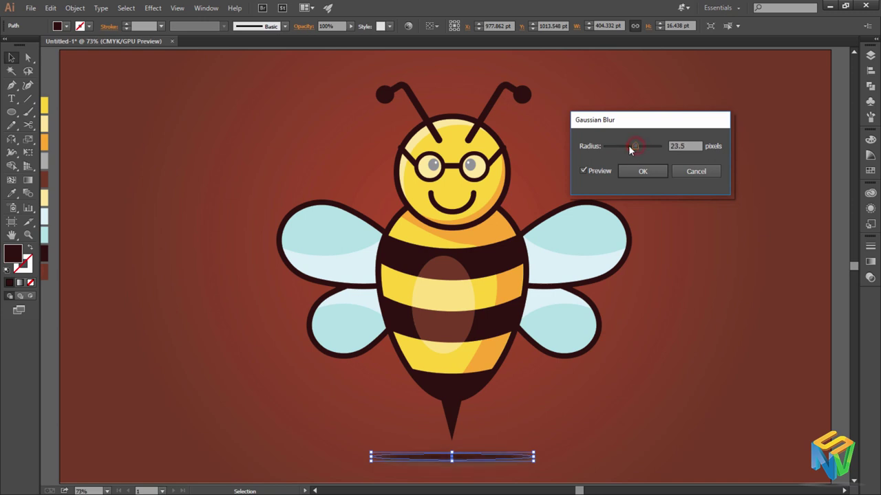
left_click(635, 171)
Enter 72 as the shadow ellipse's opacity in the Transparency settings.
left_click(481, 456)
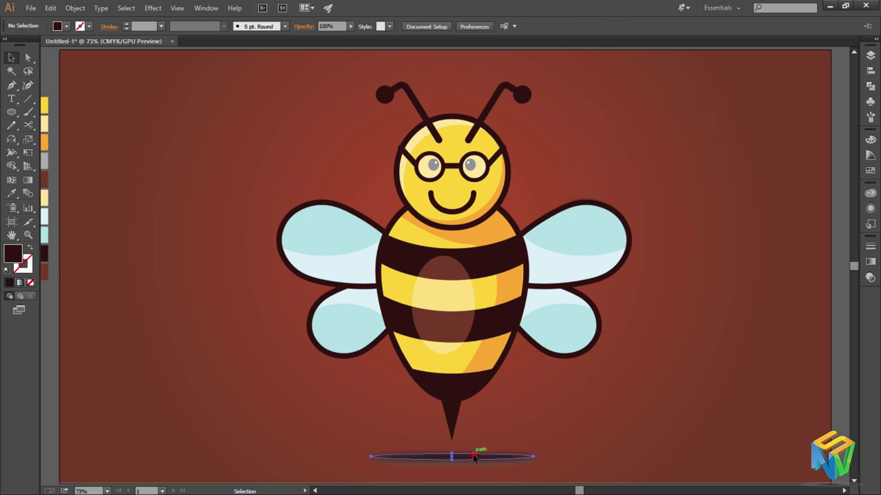
left_click(870, 261)
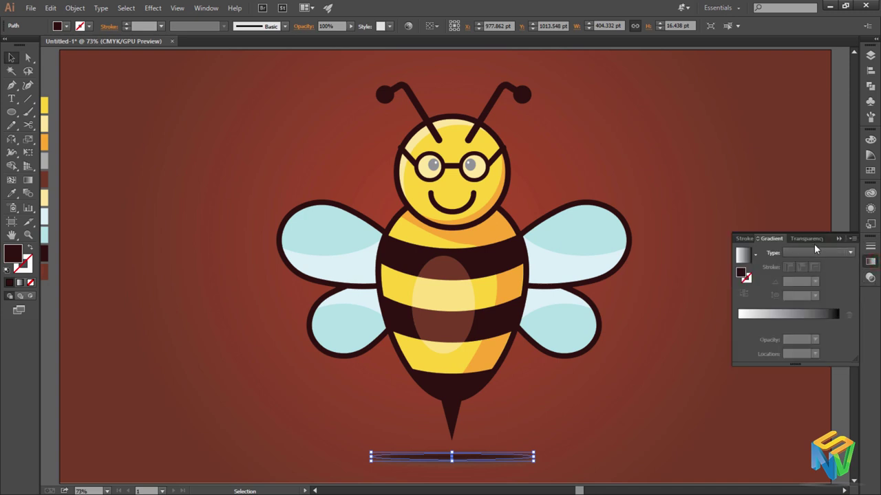
left_click(809, 238)
left_click(871, 266)
left_click(807, 240)
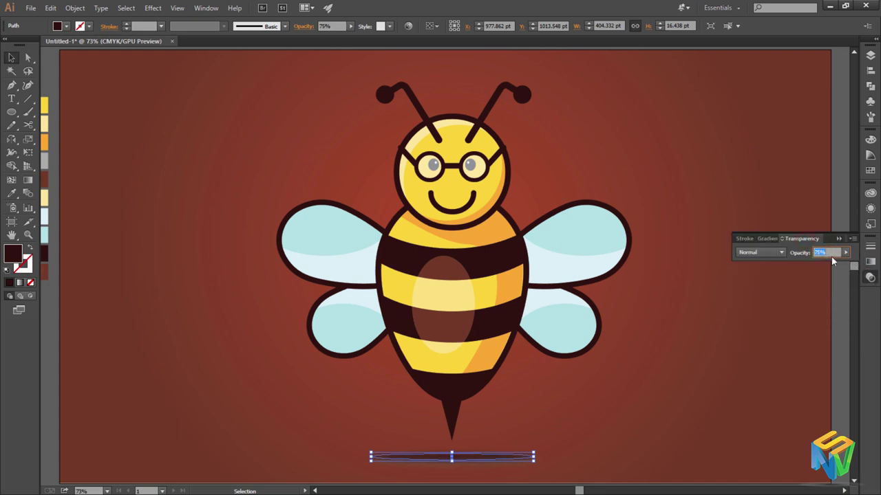
type("72")
left_click(650, 463)
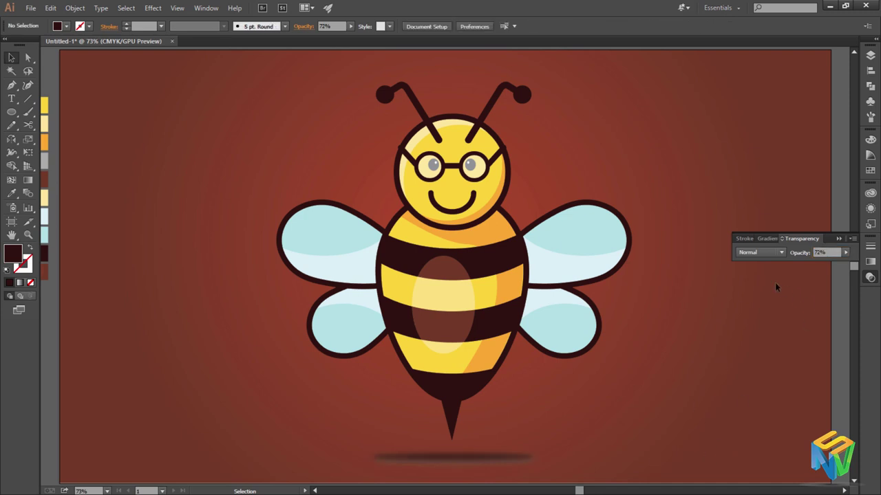
Review the shadow's Gaussian Blur settings in the Appearance panel, leaving them unchanged.
left_click(490, 464)
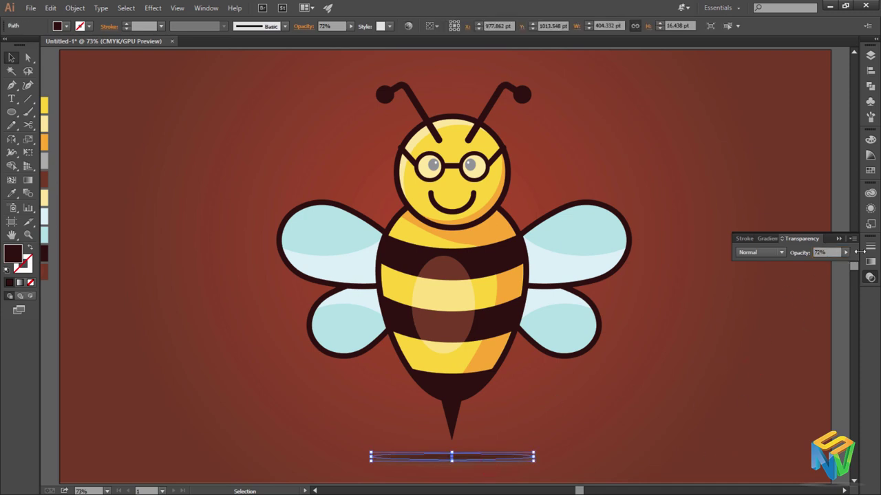
left_click(871, 209)
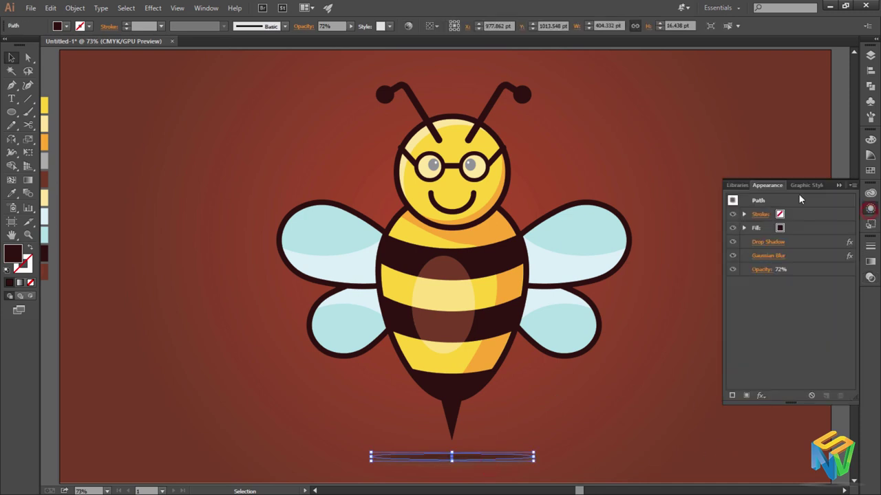
left_click(774, 259)
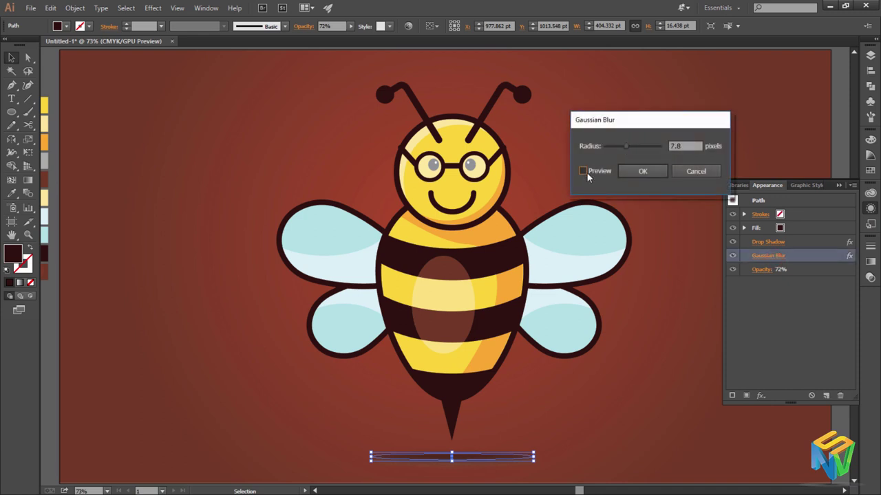
left_click(638, 172)
left_click(834, 182)
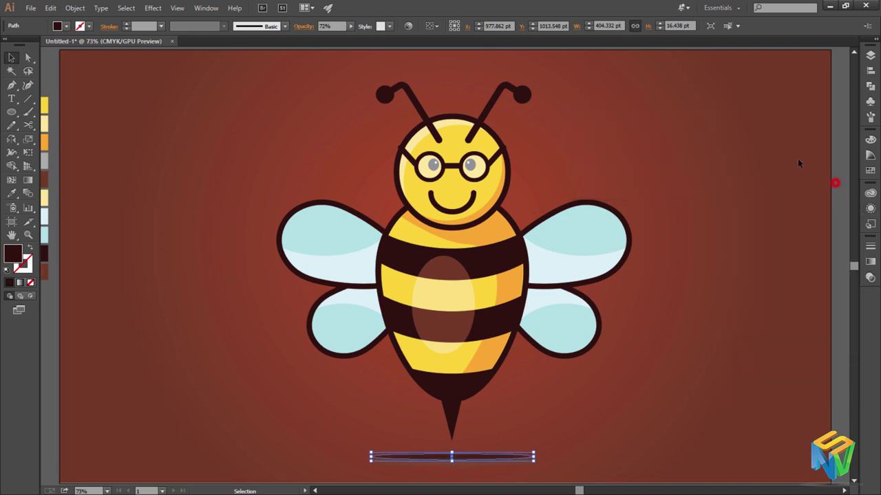
left_click(798, 158)
left_click(480, 462)
Lower the shadow ellipse's opacity to 25%.
left_click(870, 263)
left_click(816, 241)
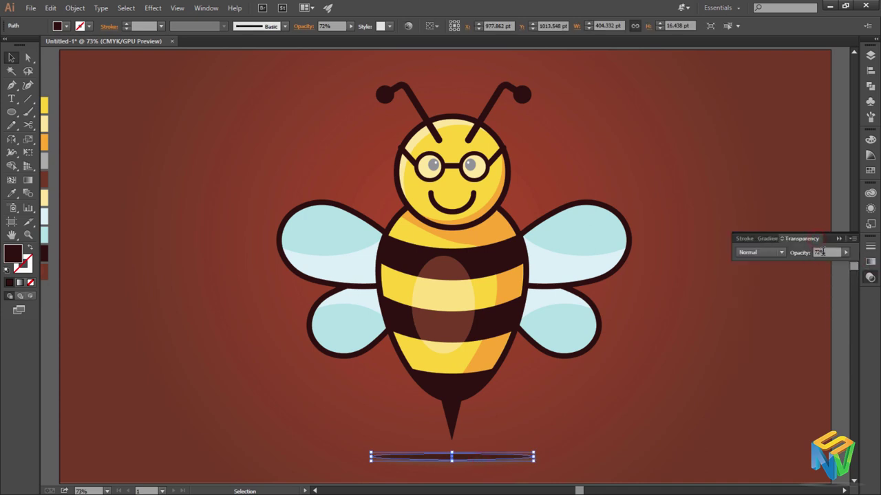
type("25")
key("Return")
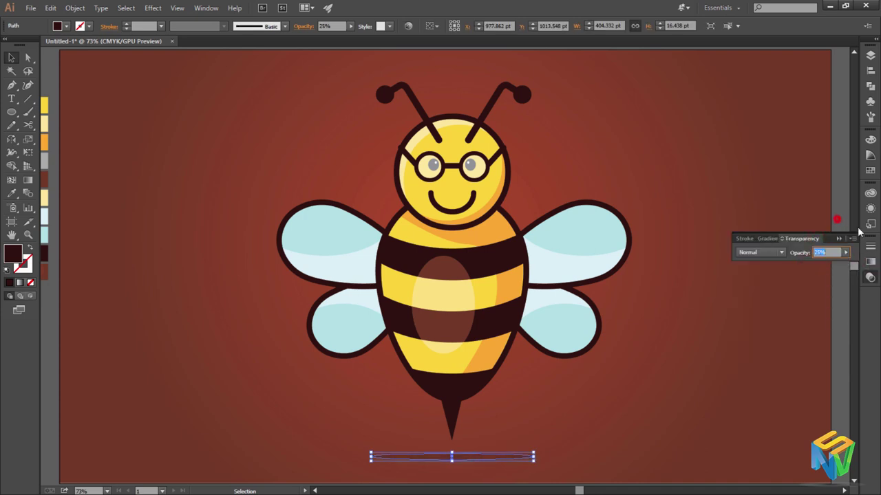
left_click(833, 314)
Hide the shadow's Drop Shadow effect in the Appearance panel and check the result.
left_click(498, 464)
left_click(870, 208)
left_click(732, 242)
left_click(731, 256)
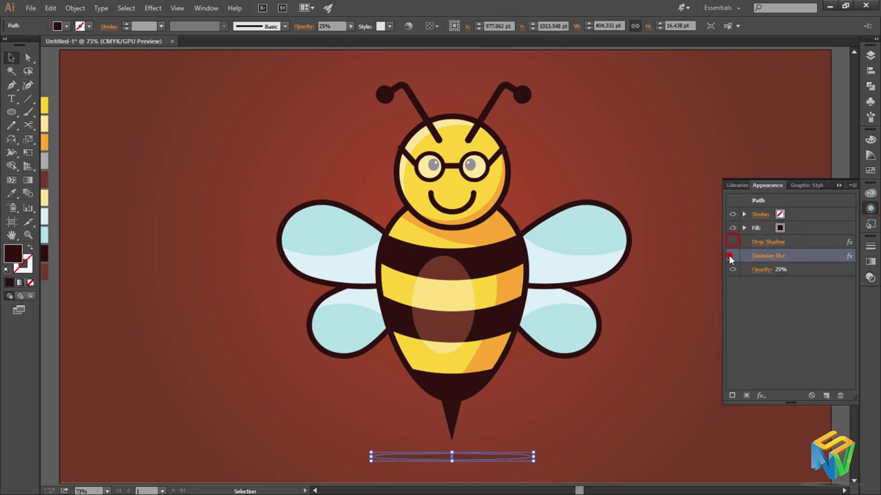
left_click(681, 301)
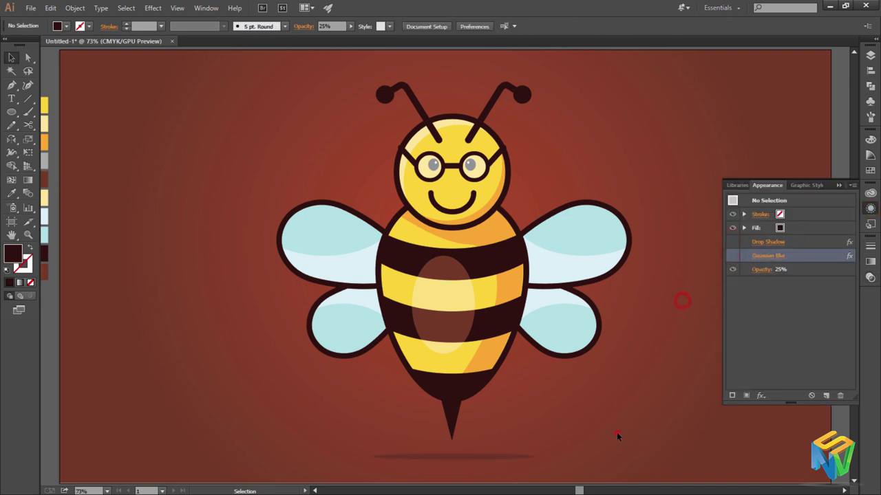
left_click(837, 187)
left_click(454, 452)
left_click(562, 441)
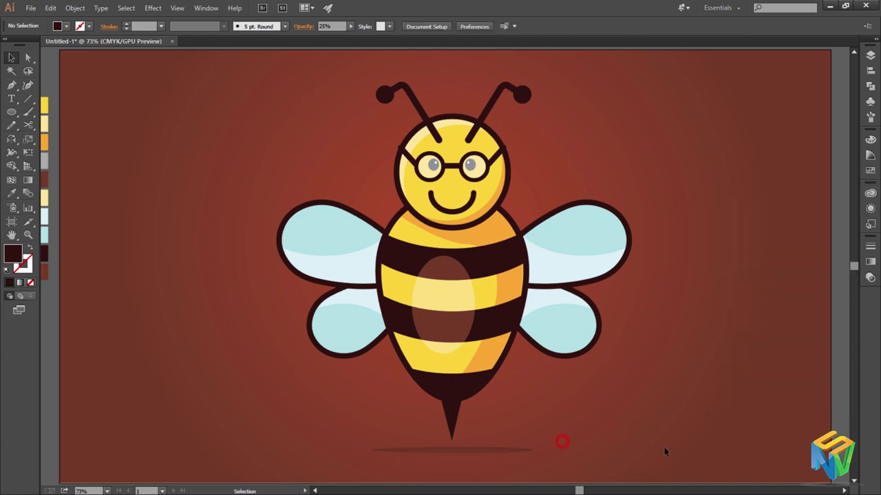